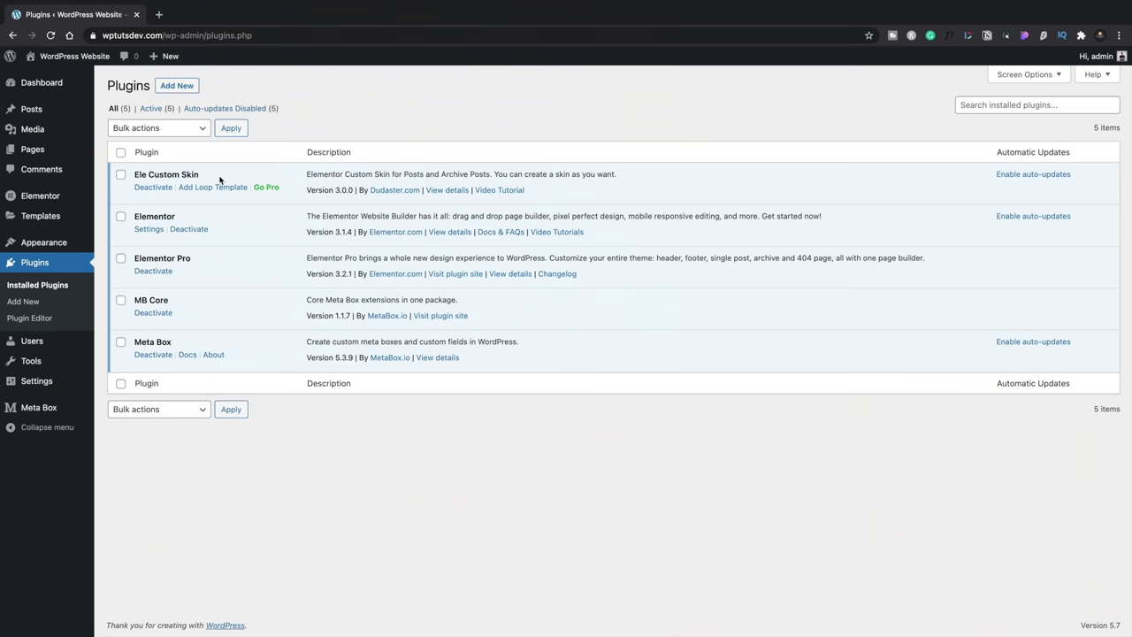
Step: Open the installed themes page to check which theme the site uses
mouse_move(60, 244)
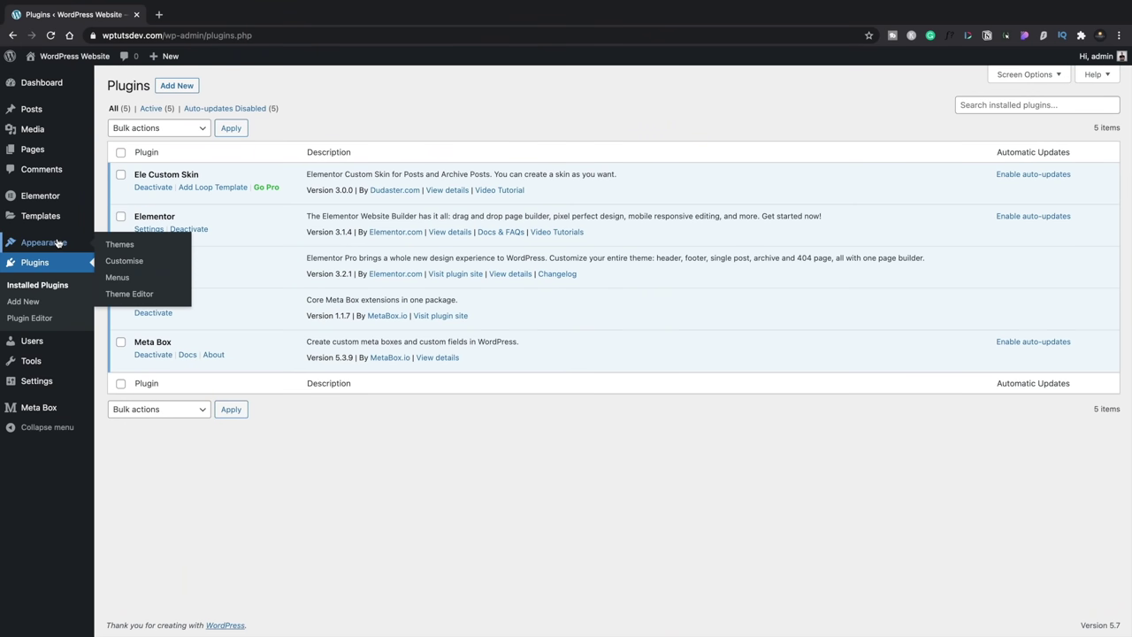
left_click(116, 253)
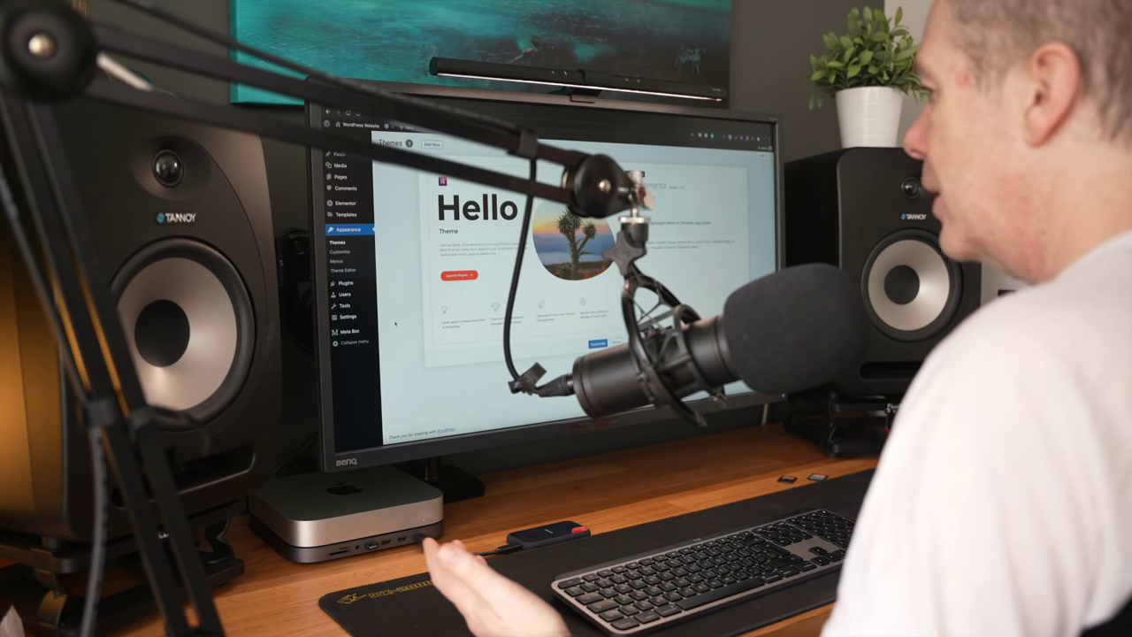
Step: Open the Meta Box dashboard and look through its Post Types & Taxonomies and Extensions sections
mouse_move(348, 331)
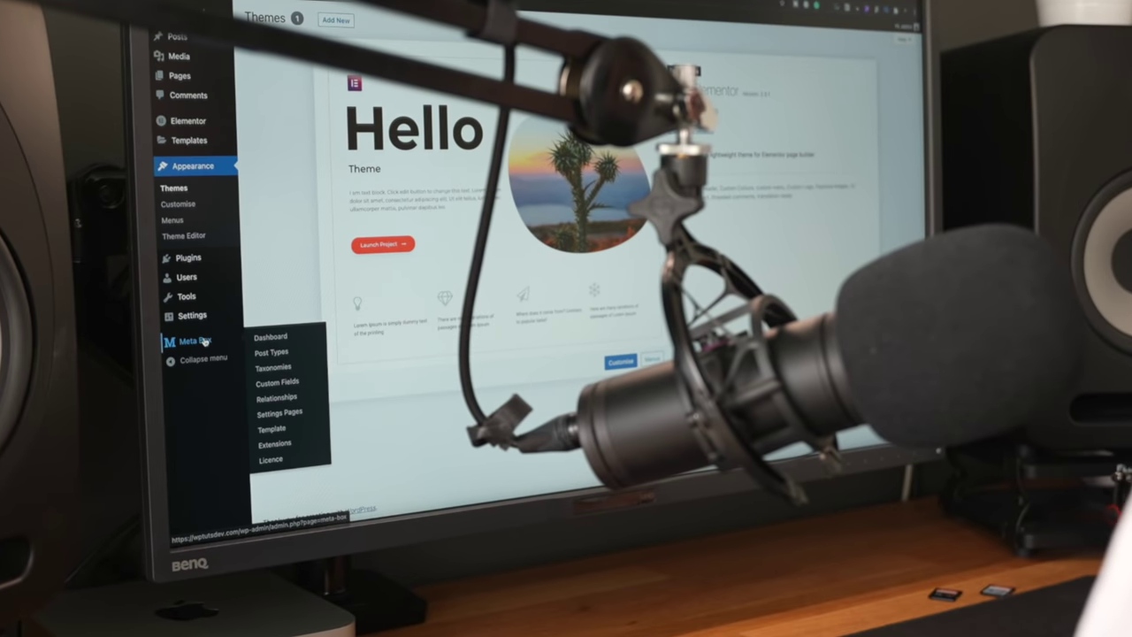
left_click(196, 342)
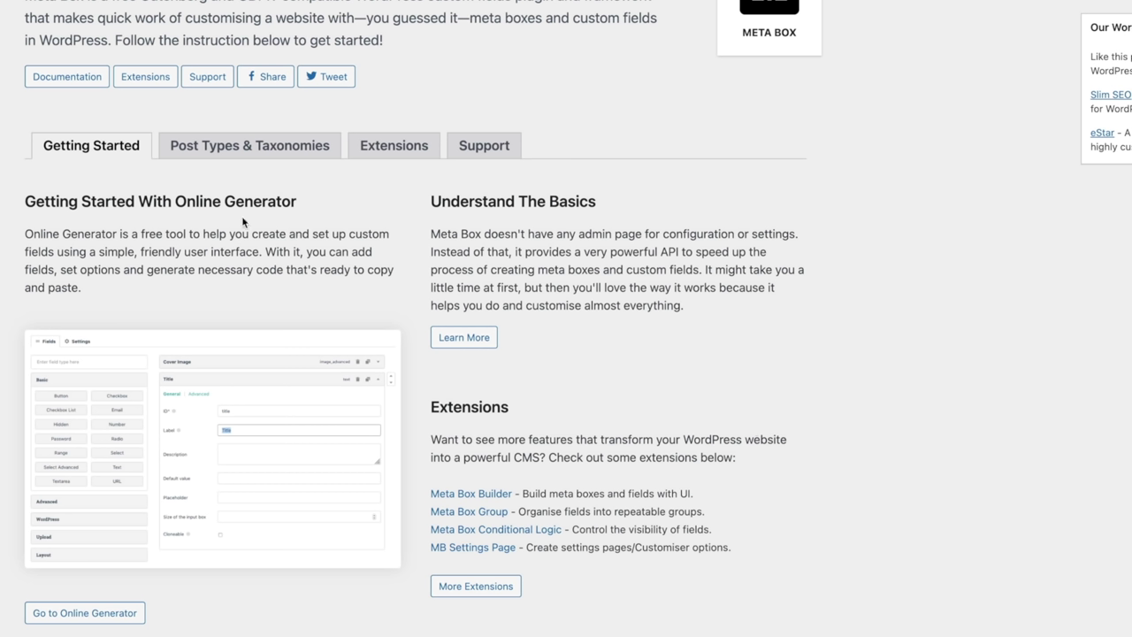
left_click(210, 150)
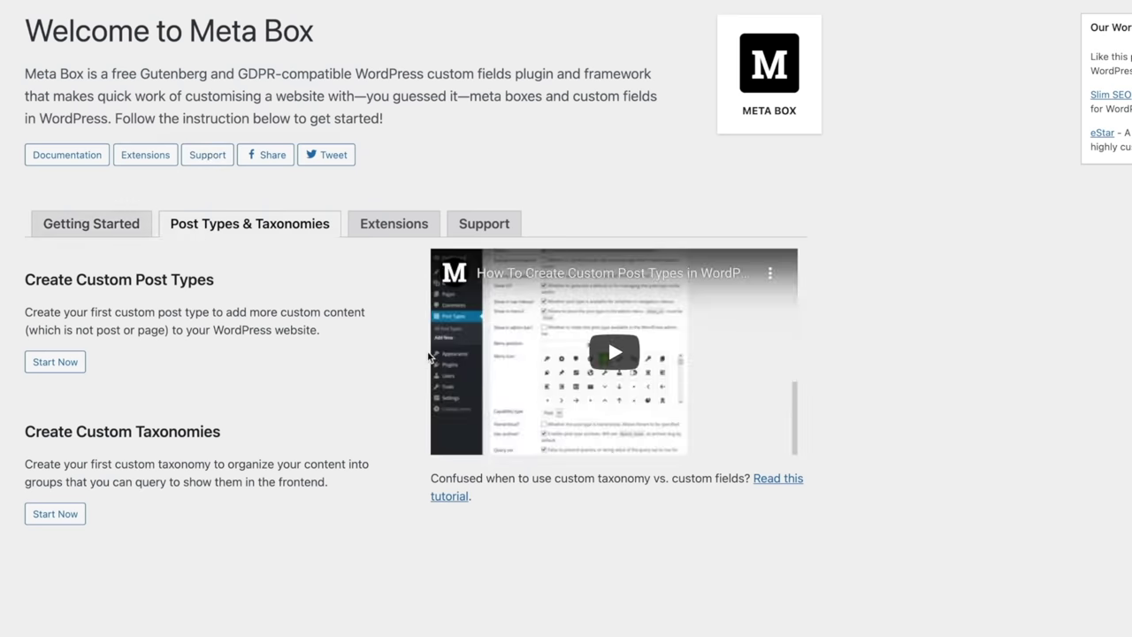
left_click(393, 223)
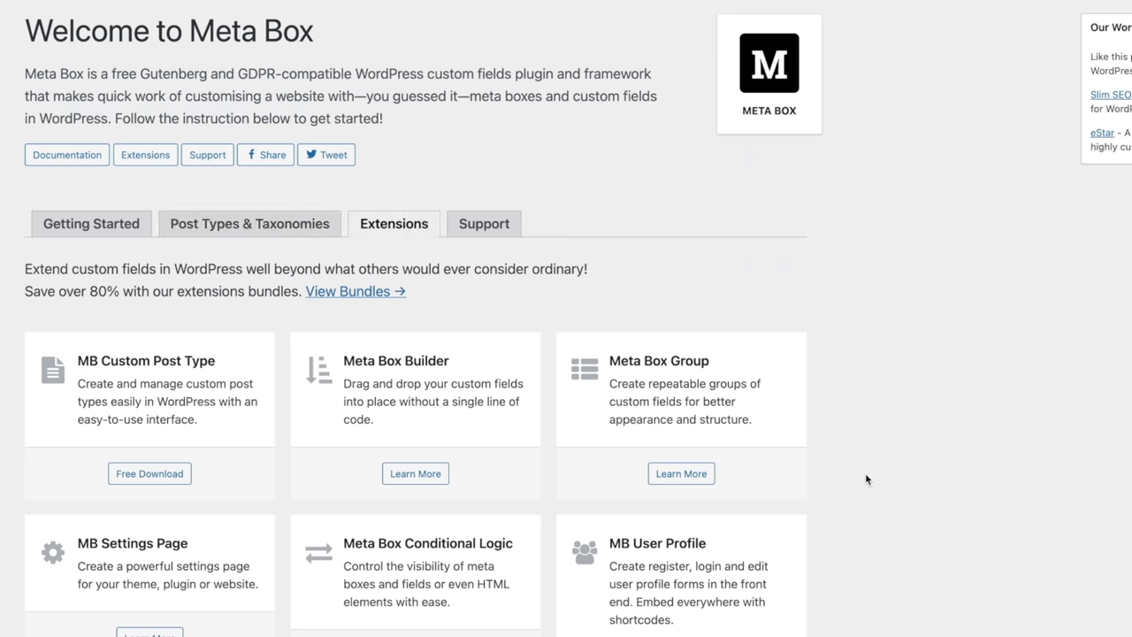
scroll(866, 479, "down", 5)
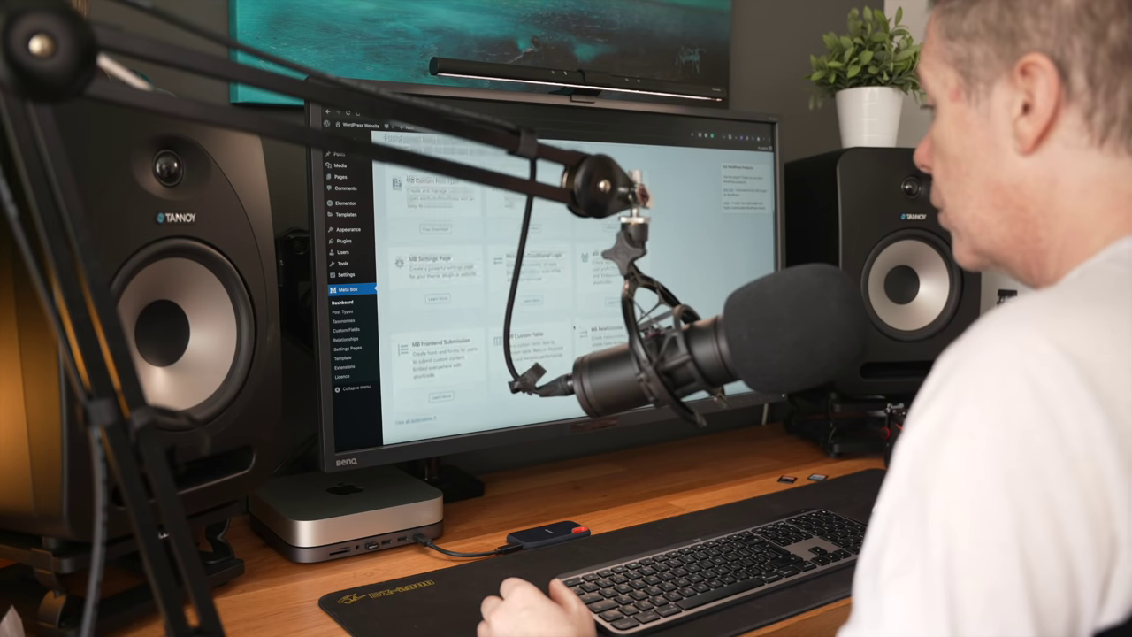
Step: Open the complete extension catalogue on the Meta Box website and browse the offered extensions
left_click(414, 410)
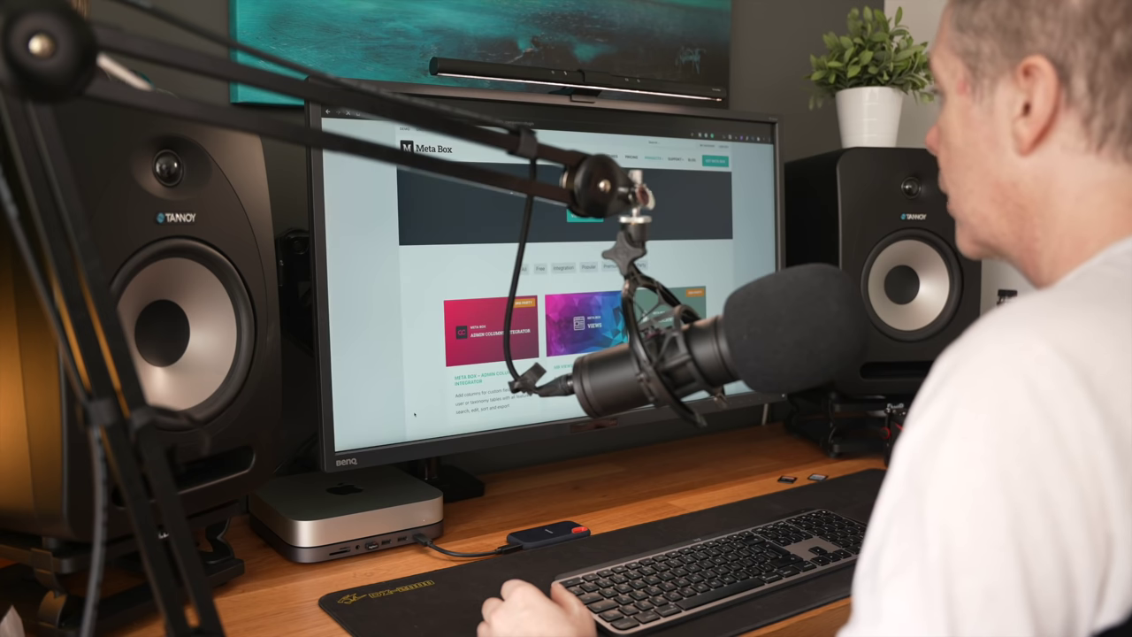
scroll(456, 382, "down", 2)
scroll(456, 382, "down", 3)
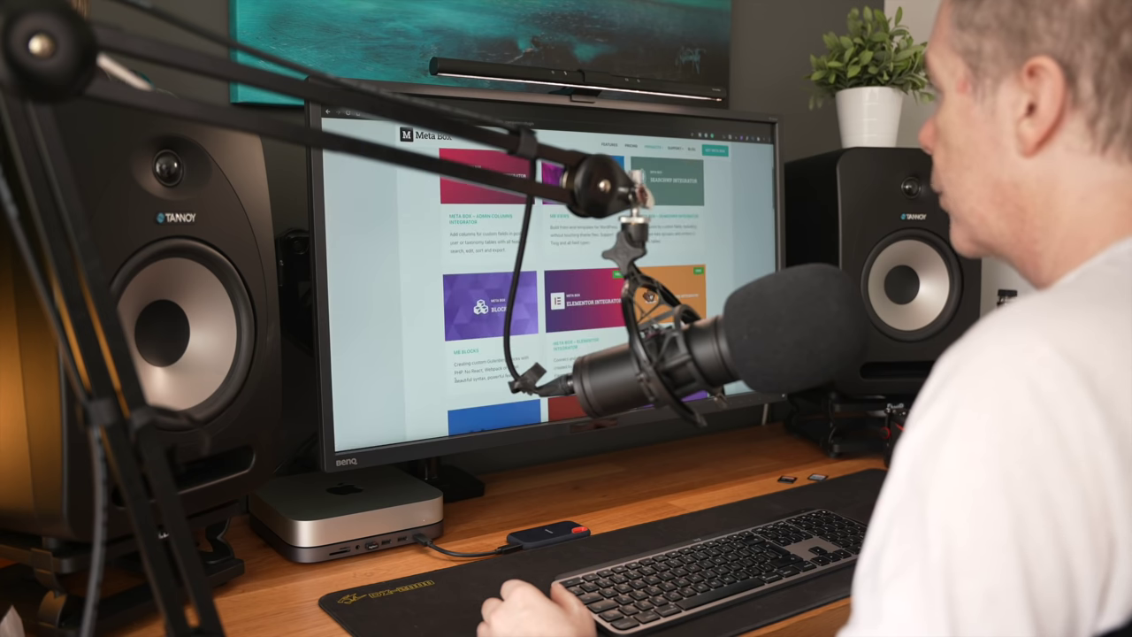
scroll(455, 382, "down", 3)
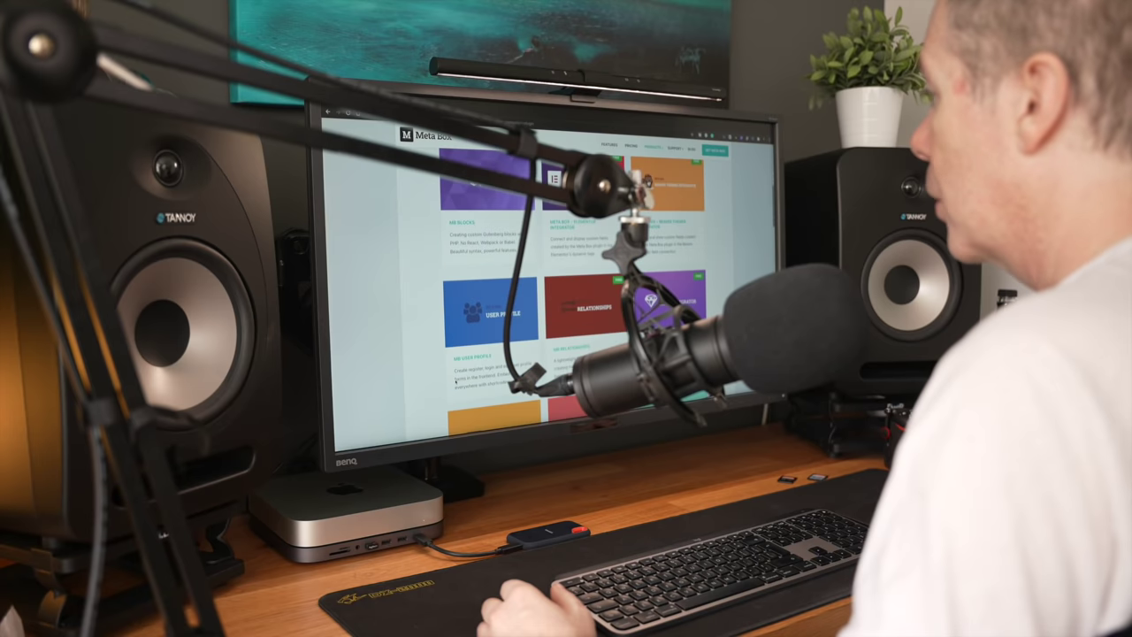
scroll(456, 382, "up", 2)
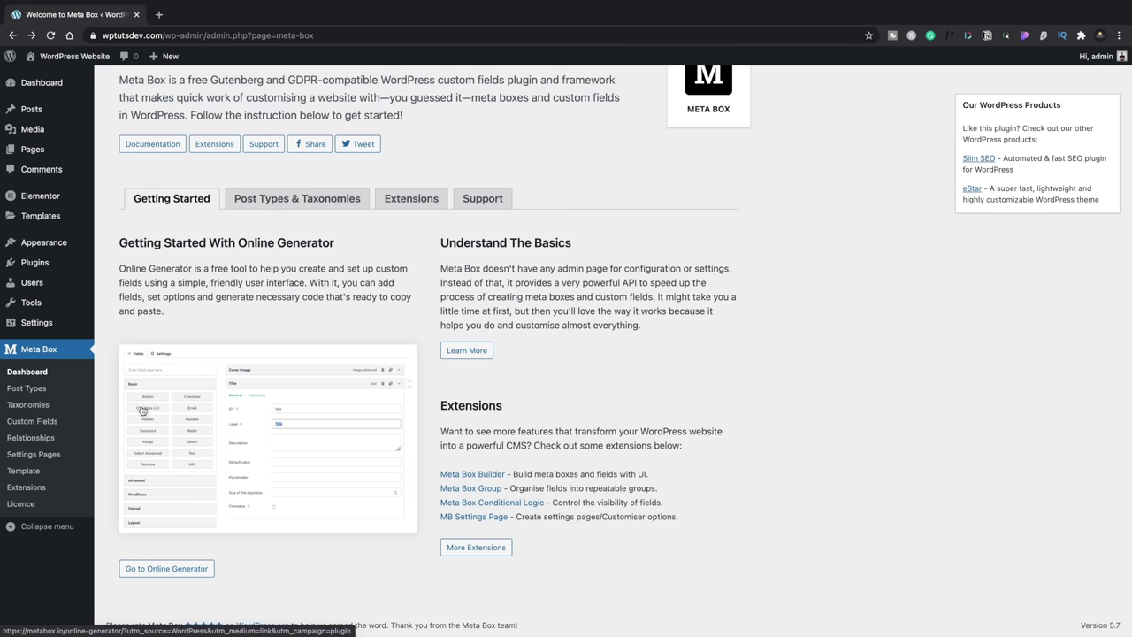
Step: Open the site's Meta Box extensions list and review which available extensions are enabled
left_click(26, 487)
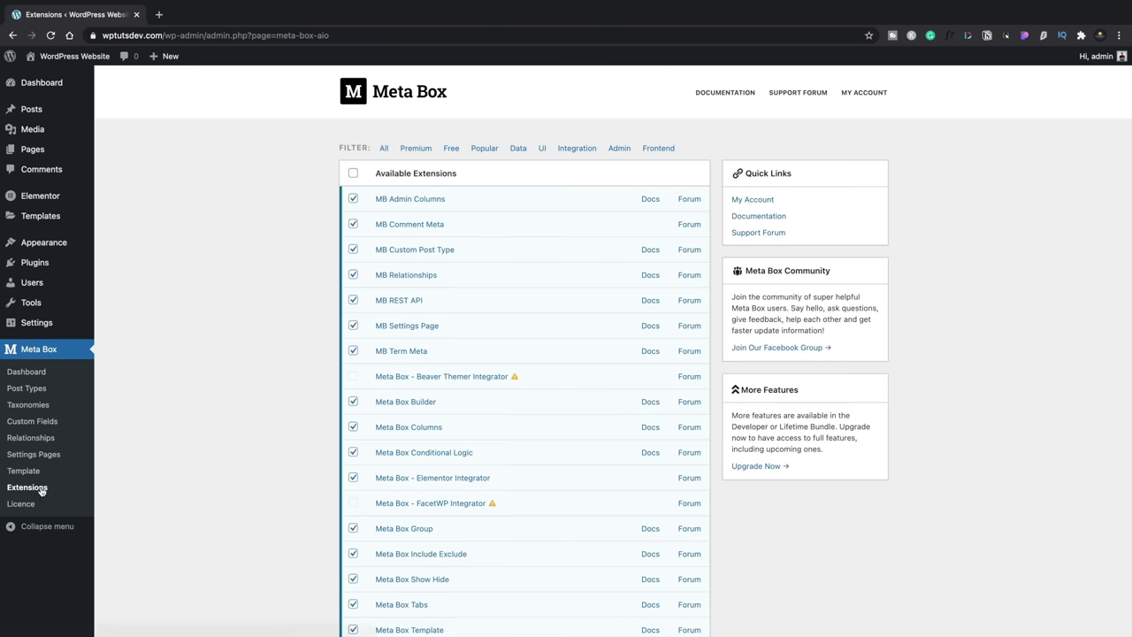
scroll(281, 514, "down", 2)
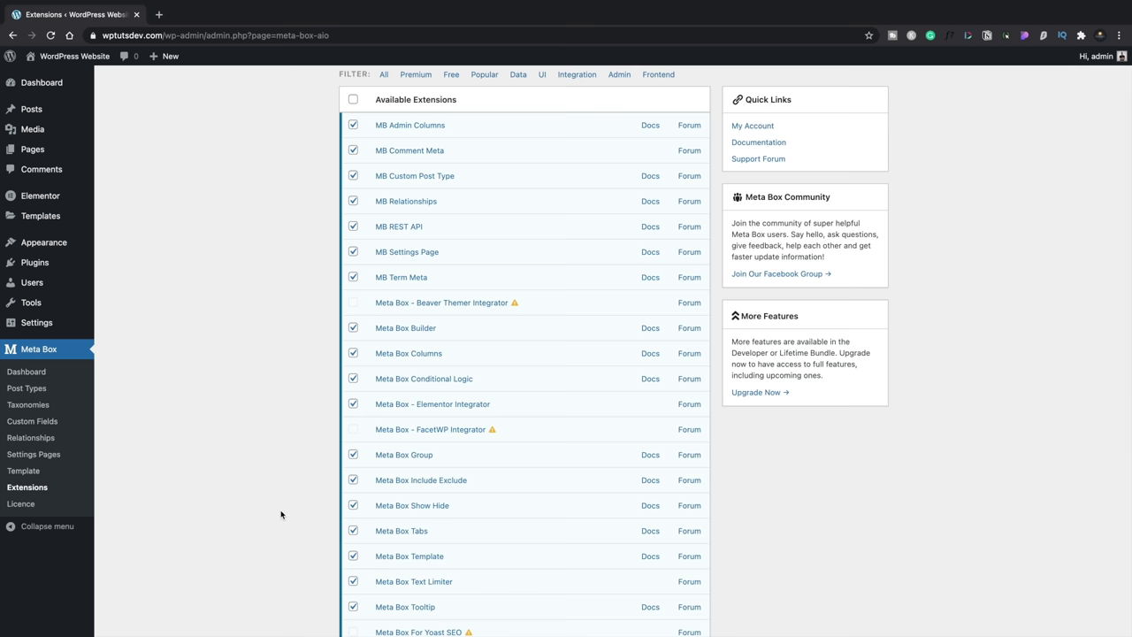
scroll(282, 515, "down", 3)
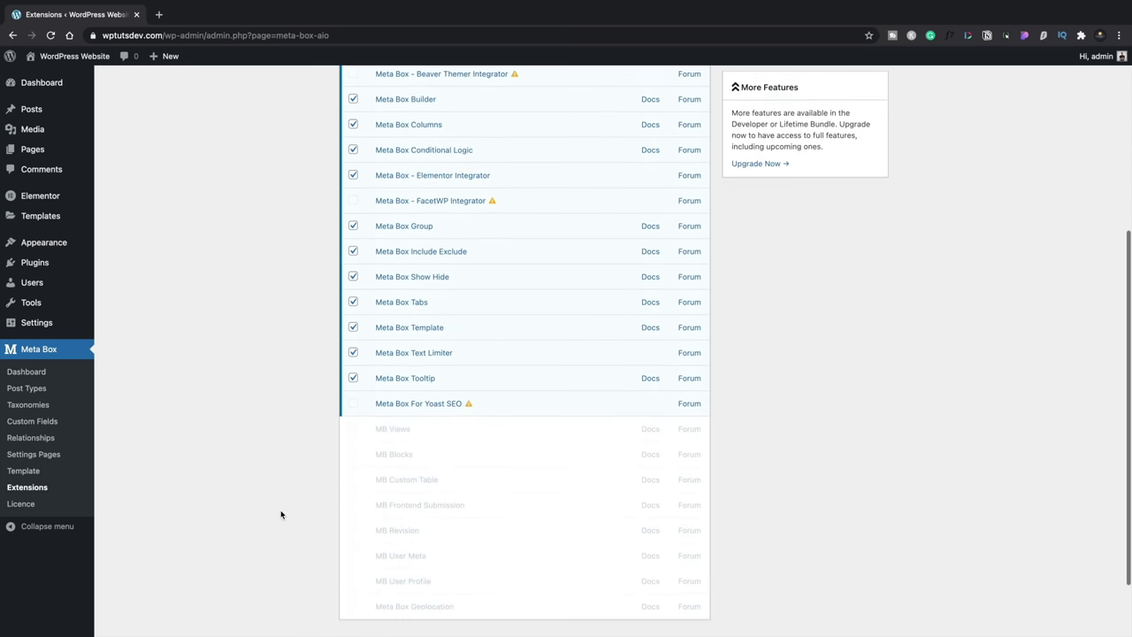
scroll(281, 515, "down", 1)
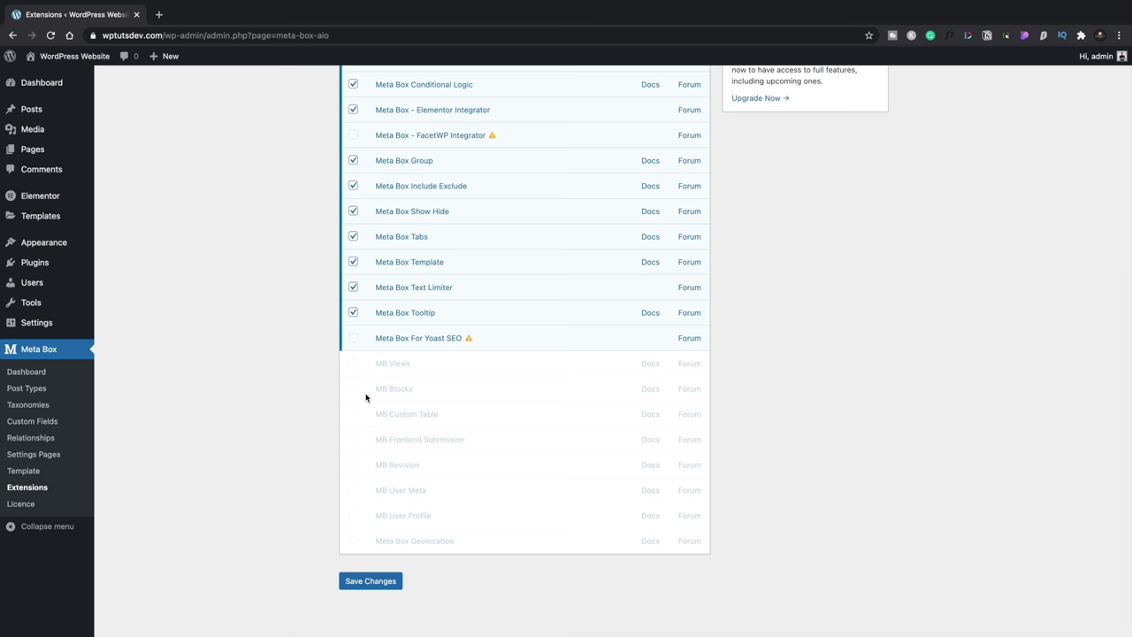
scroll(367, 397, "up", 5)
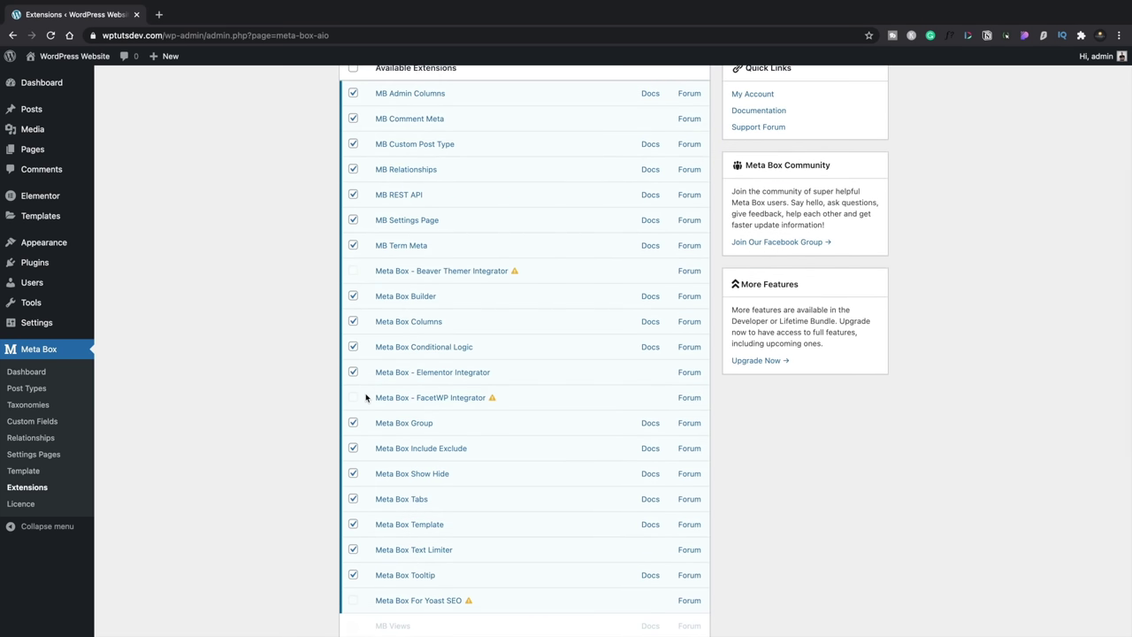
scroll(366, 397, "up", 2)
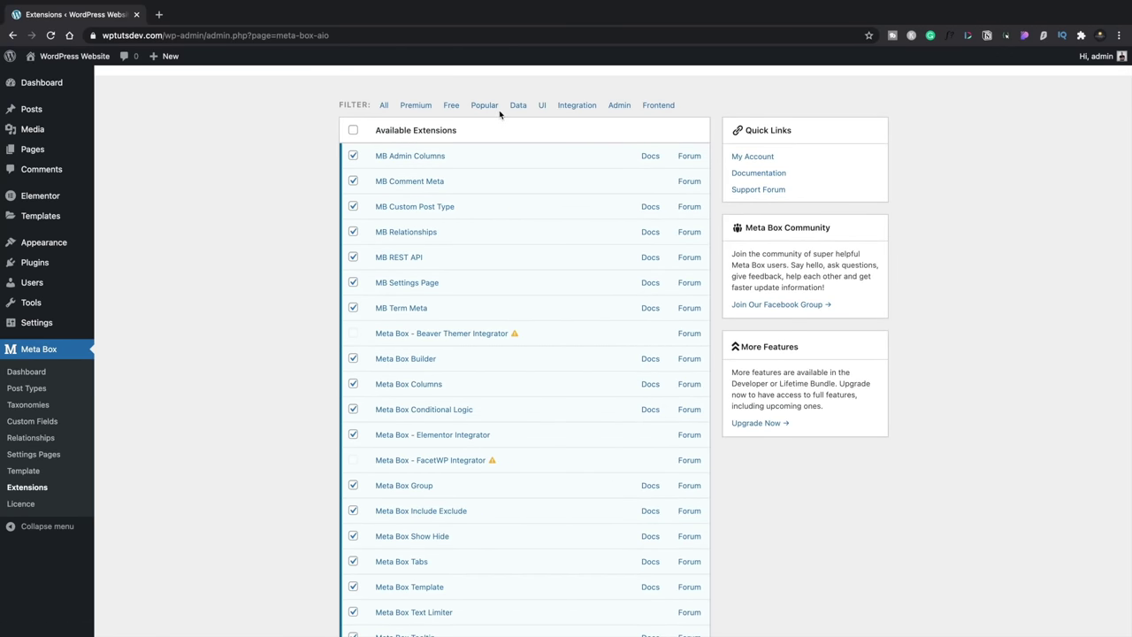
scroll(569, 427, "down", 3)
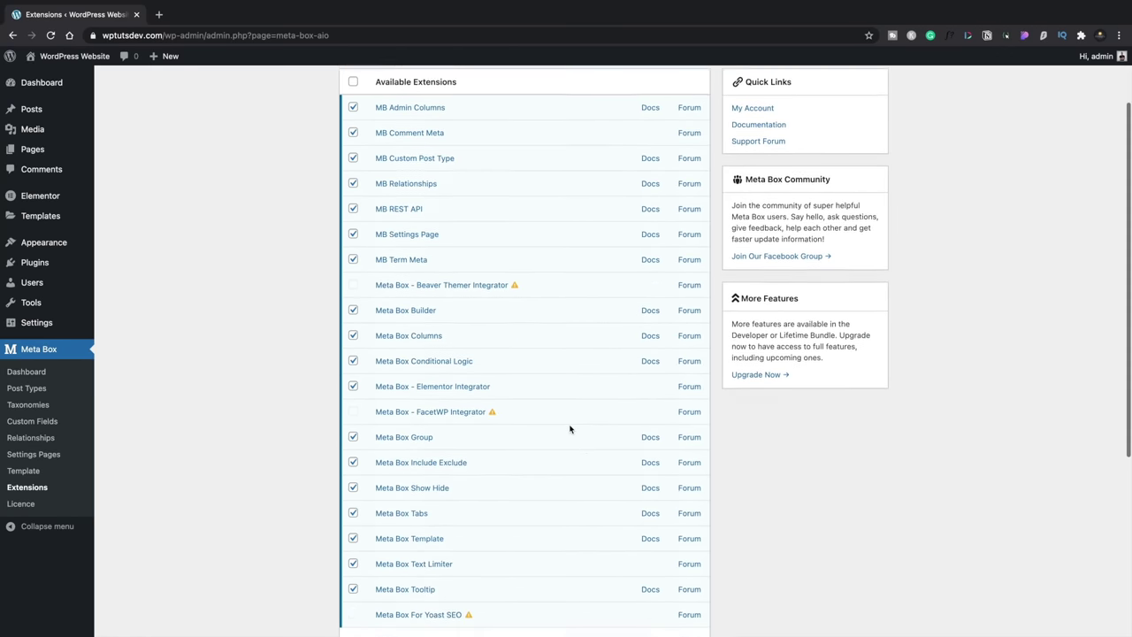
Step: Read the product page of the Meta Box - Elementor Integrator extension and close it again
mouse_move(432, 297)
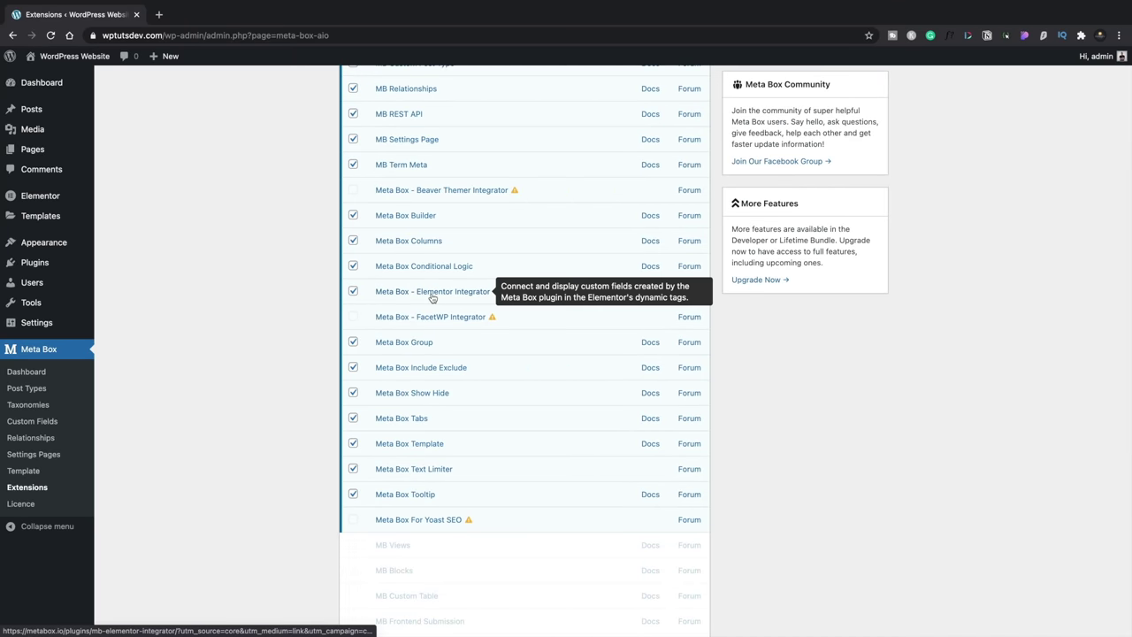
left_click(432, 292)
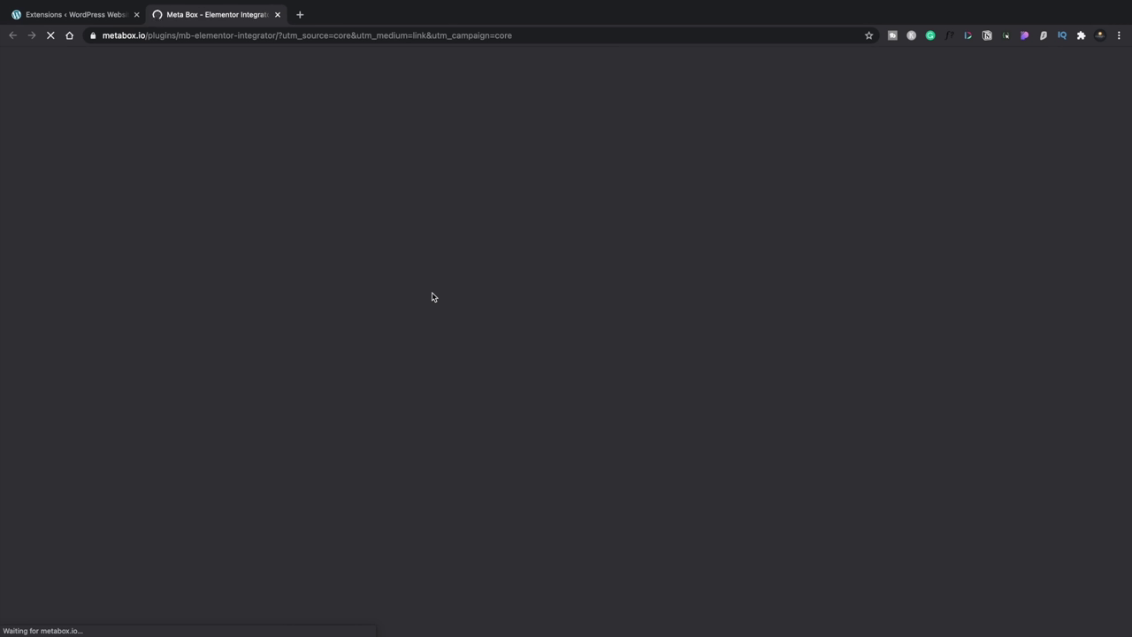
scroll(662, 407, "down", 3)
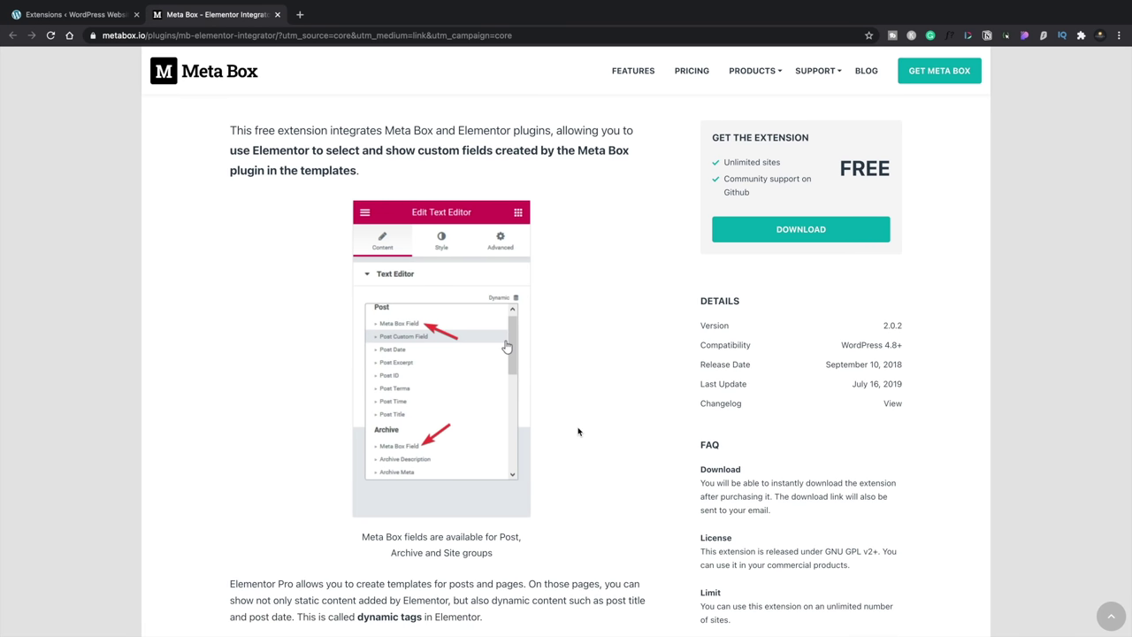
left_click(277, 14)
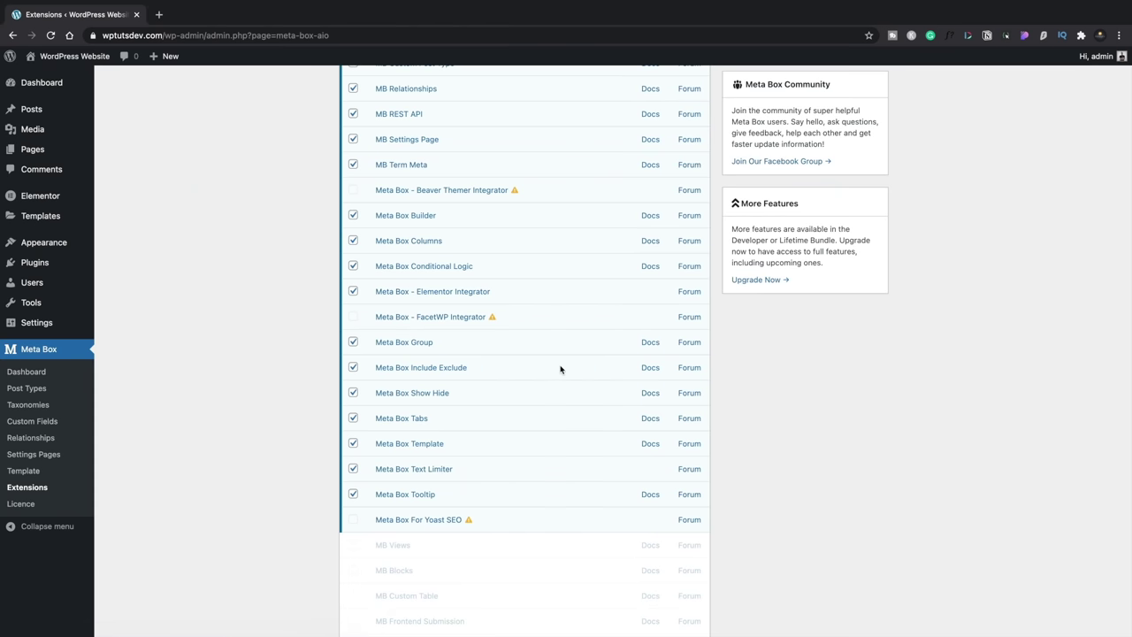
Step: Examine the whole list of available extensions, including the Beaver Themer and FacetWP integrators and the disabled entries
scroll(560, 369, "up", 3)
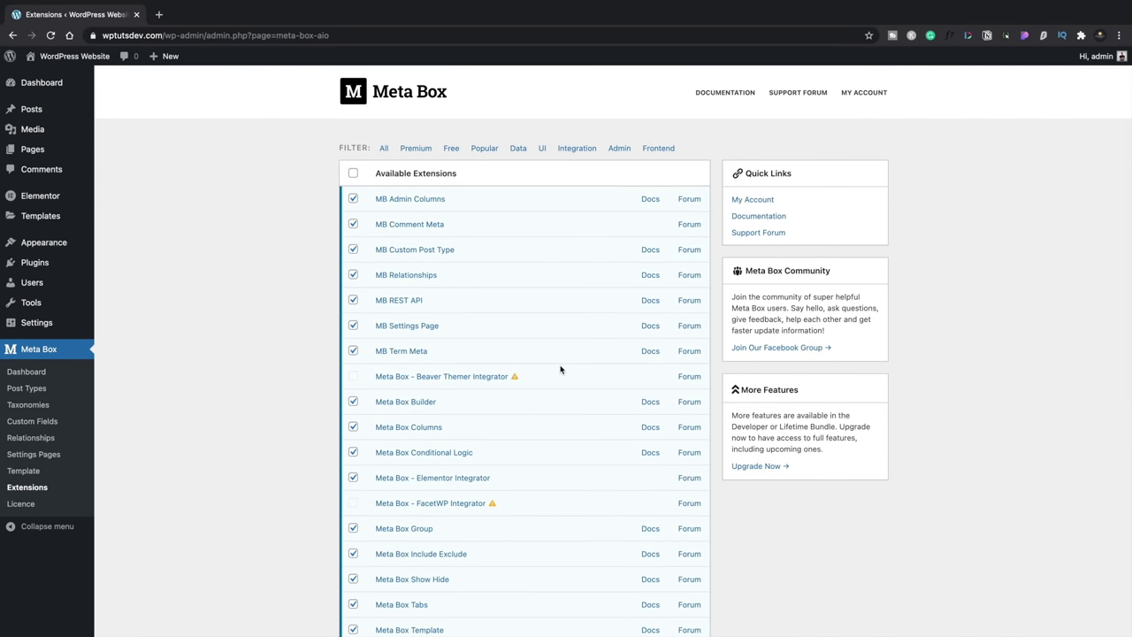
scroll(560, 370, "down", 1)
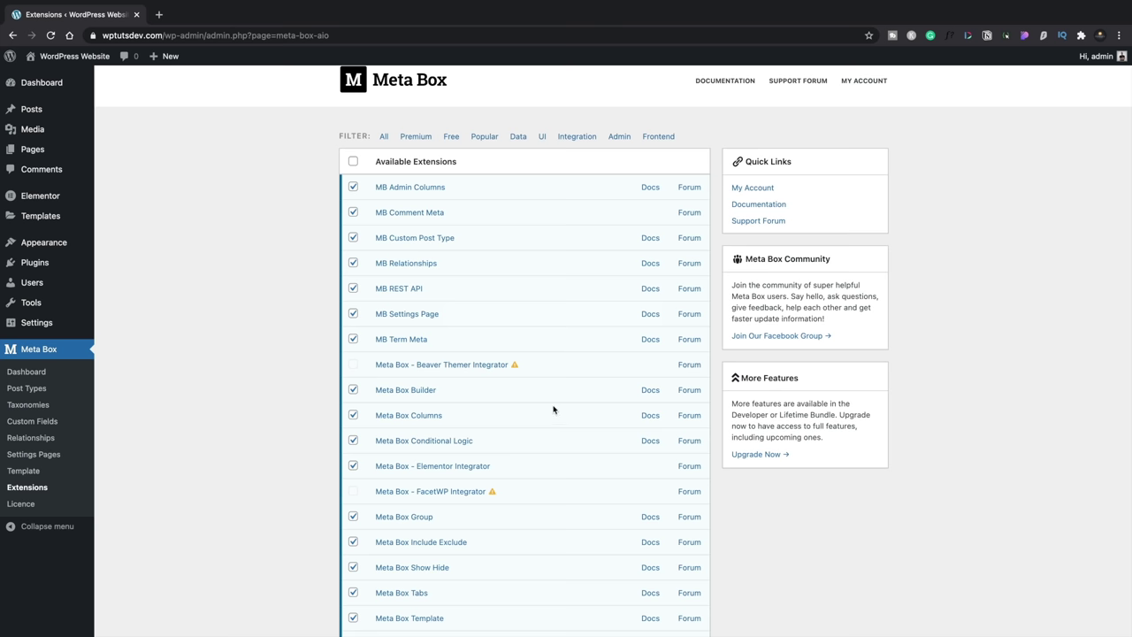
mouse_move(516, 370)
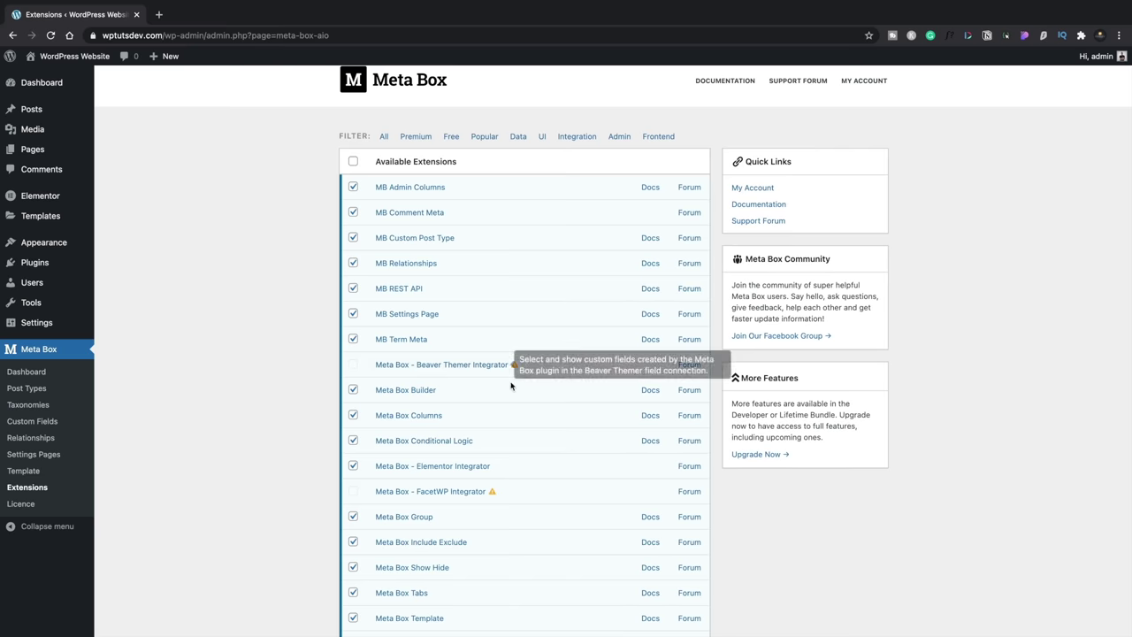
scroll(530, 407, "down", 2)
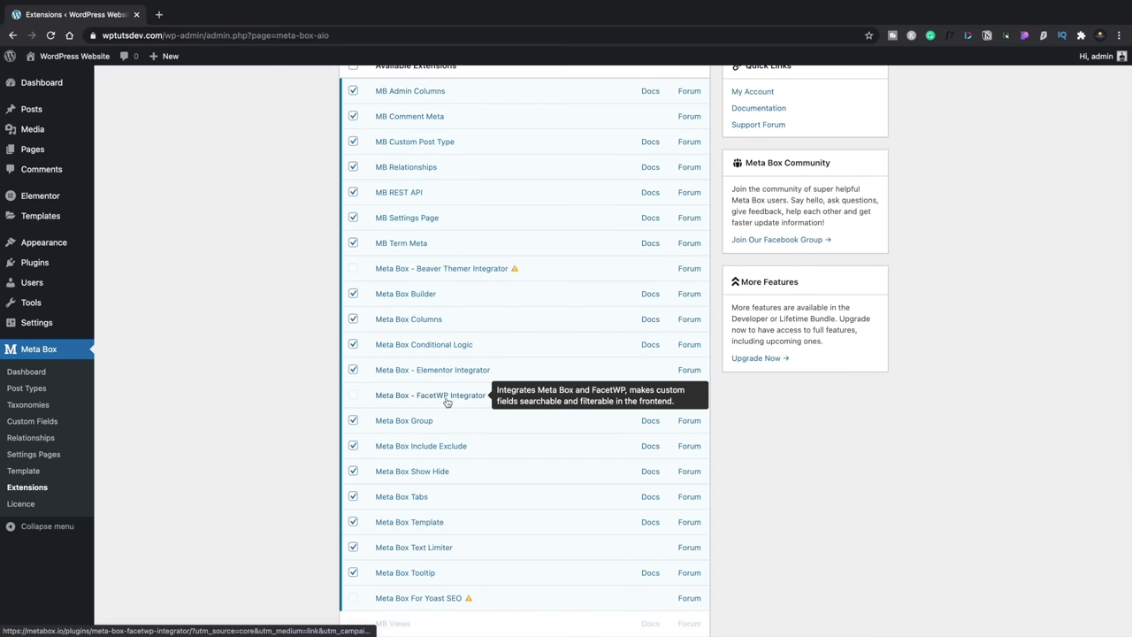
scroll(499, 484, "down", 1)
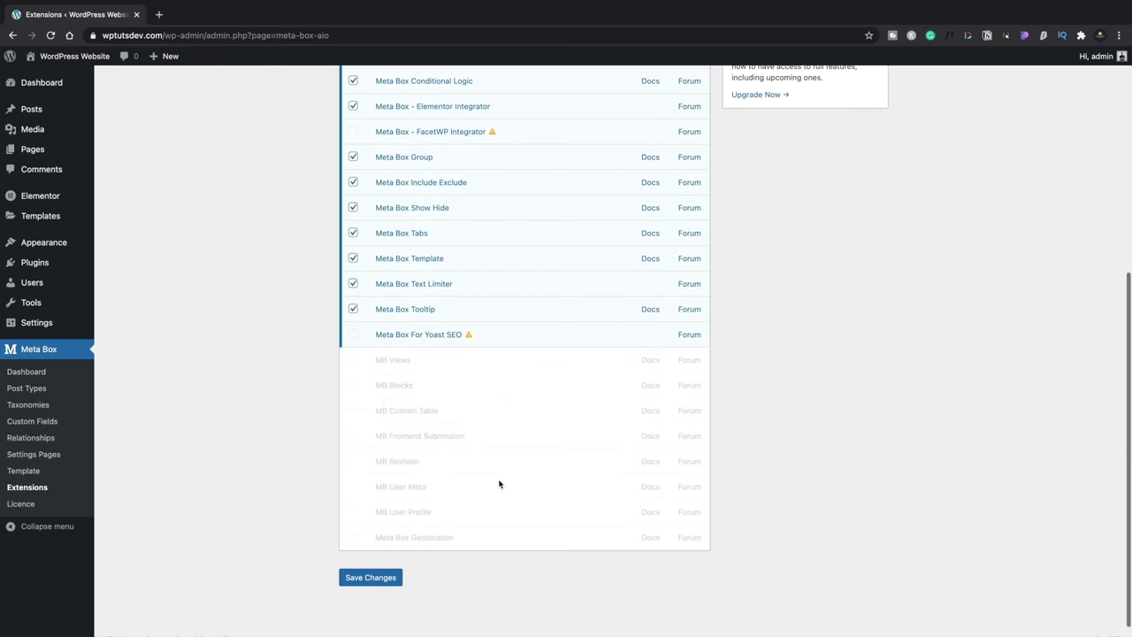
scroll(475, 424, "up", 5)
scroll(475, 426, "up", 3)
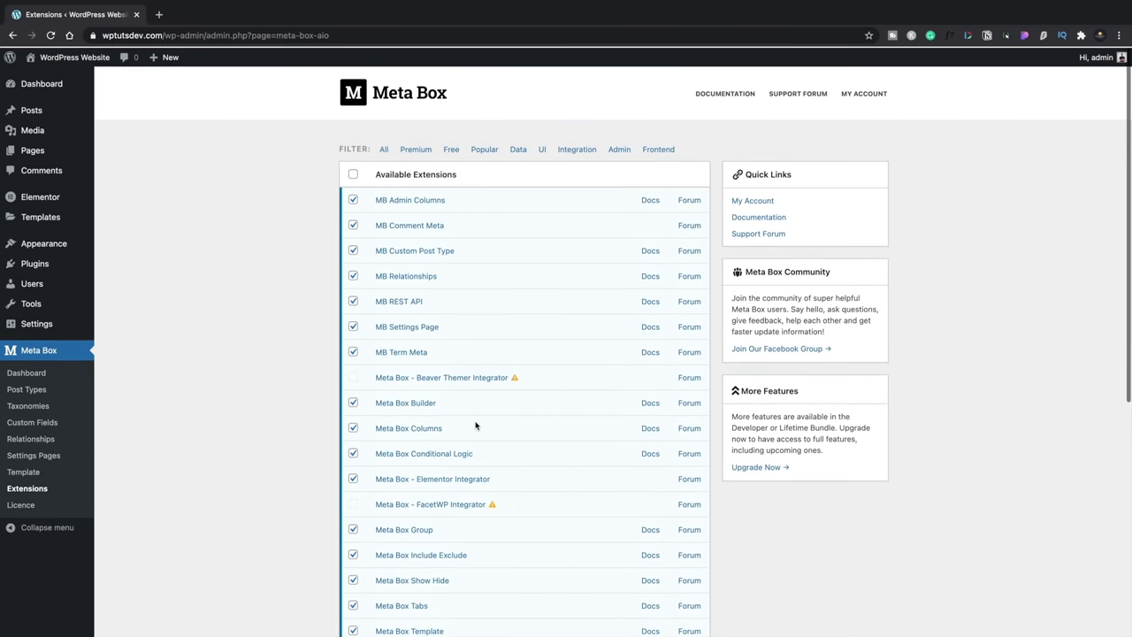
scroll(431, 370, "down", 9)
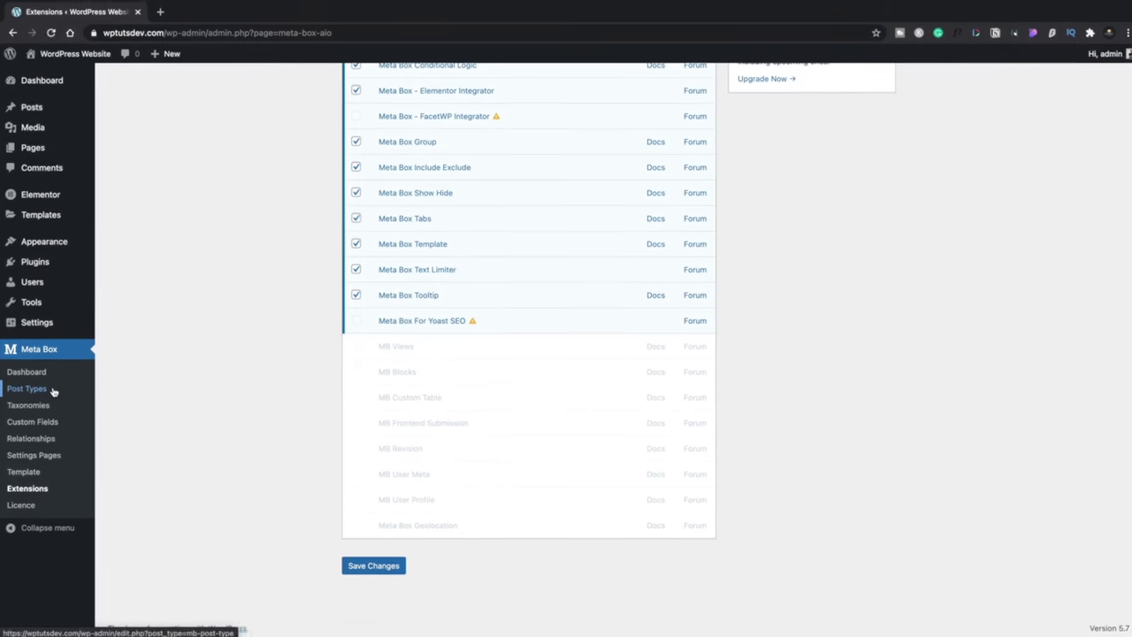
Step: Open the Meta Box post types and start a new custom post type
left_click(89, 419)
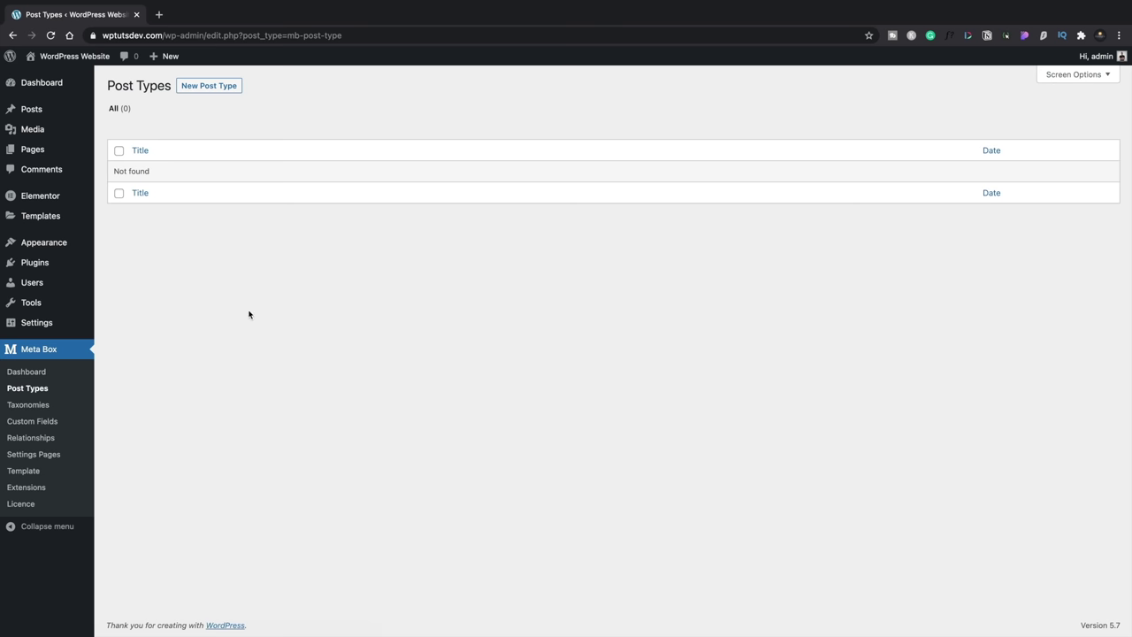
left_click(215, 89)
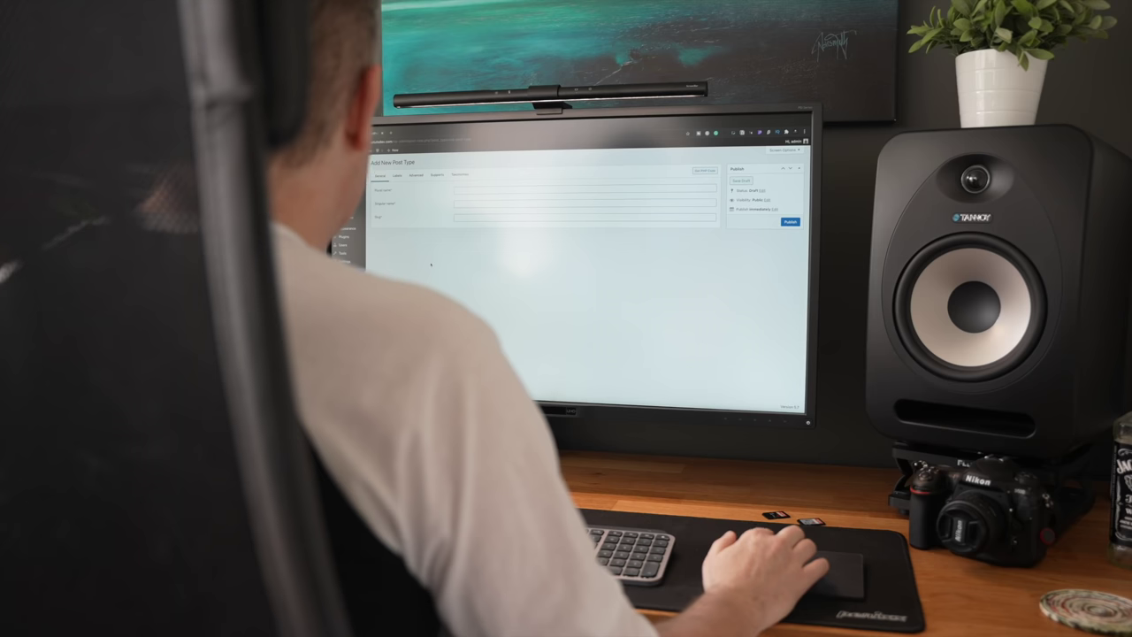
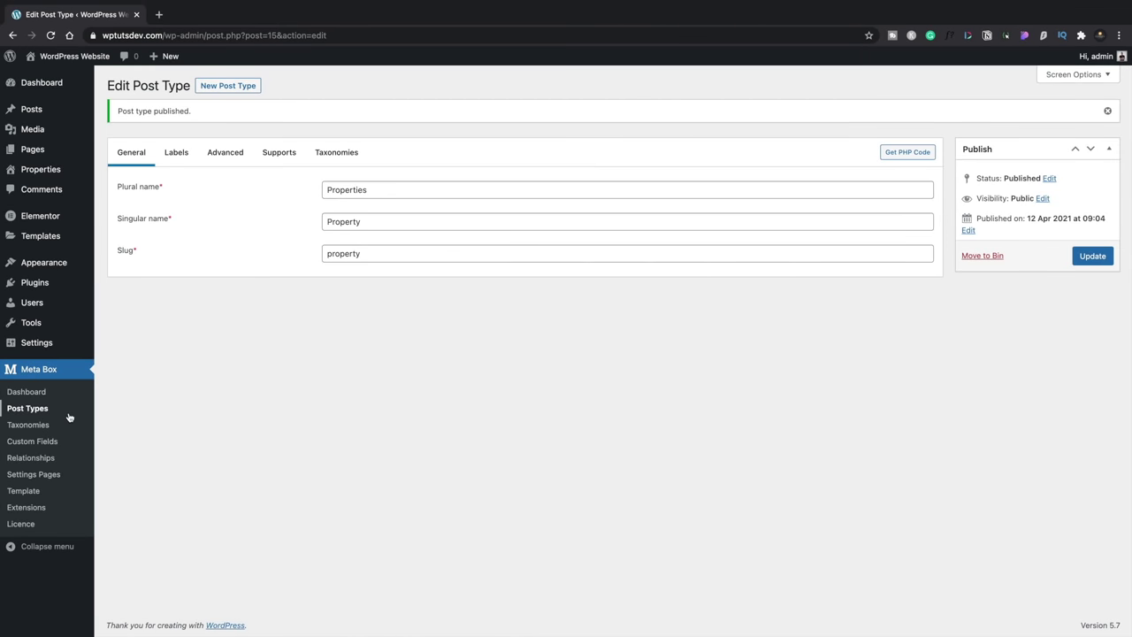
Step: Start a new Meta Box taxonomy with plural name Property Types and singular name Property Type
left_click(33, 428)
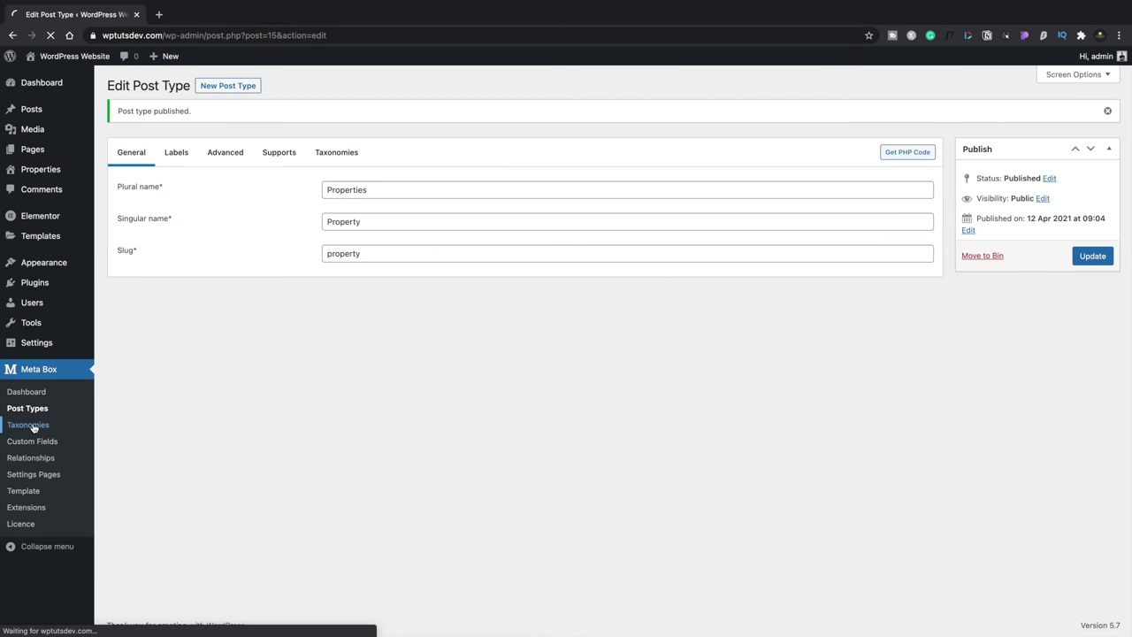
left_click(203, 85)
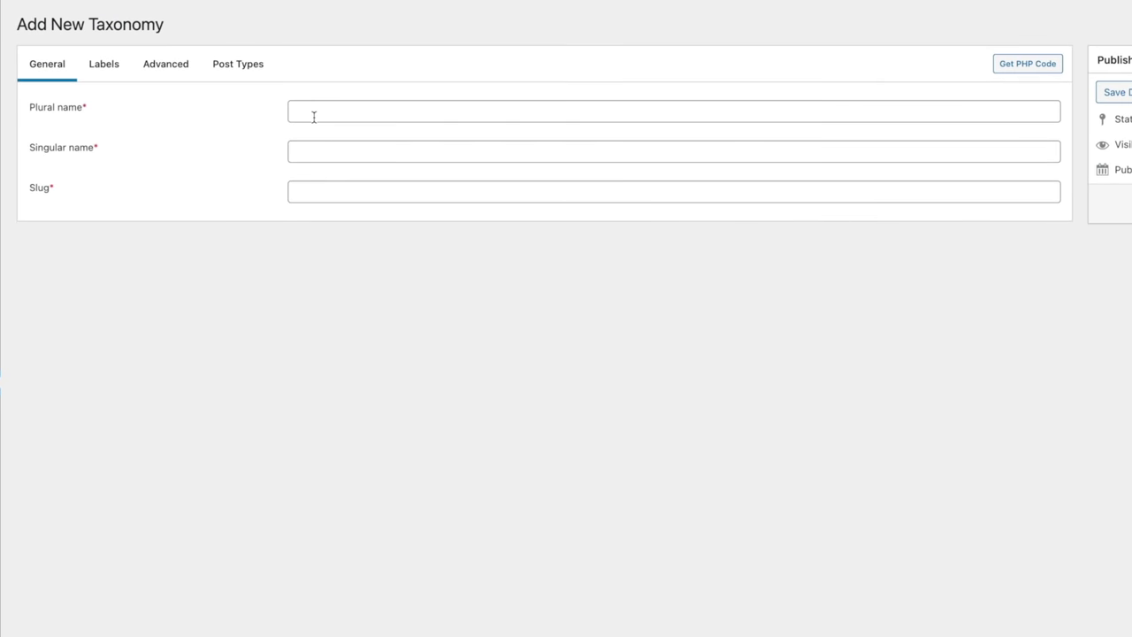
left_click(331, 130)
type("Pro")
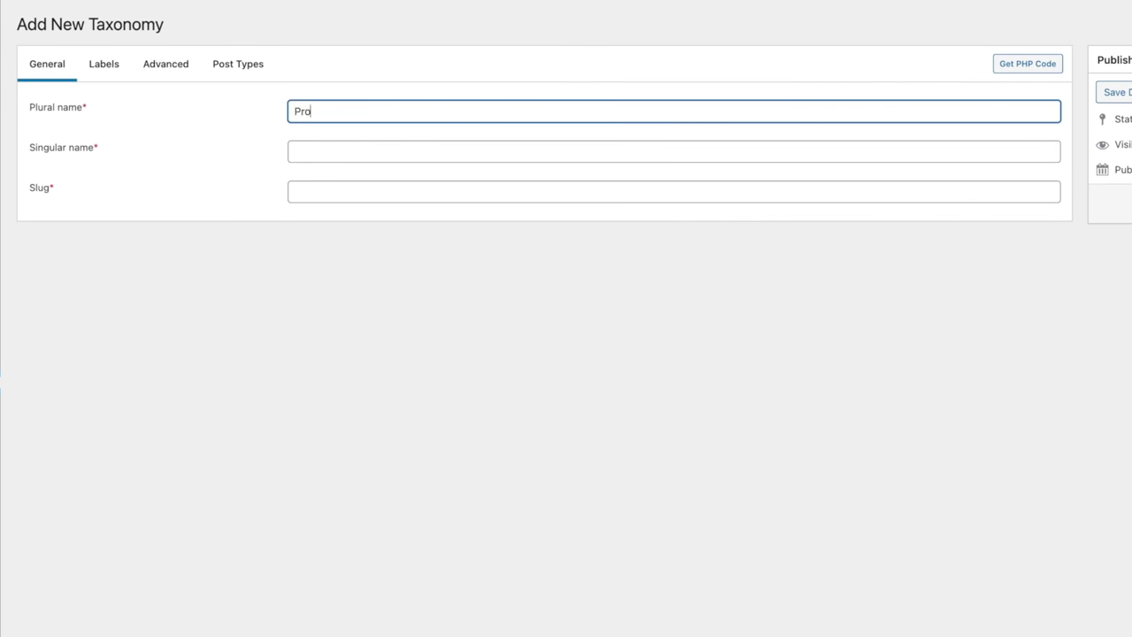
type("perty Types")
left_click_drag(362, 111, 292, 110)
key("ctrl+c")
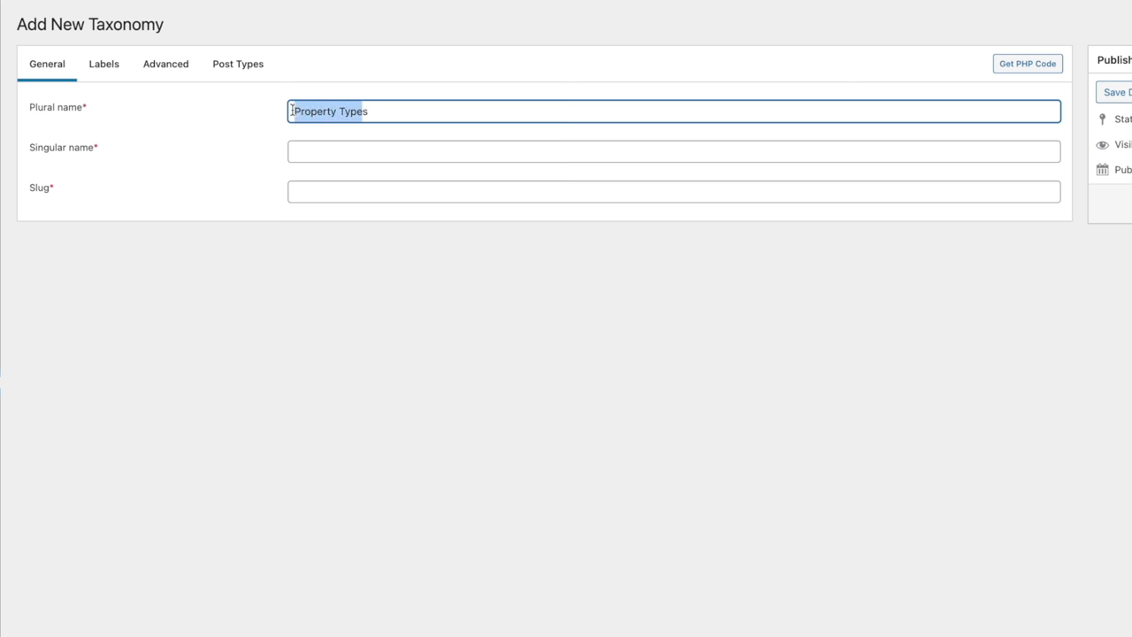
left_click(303, 154)
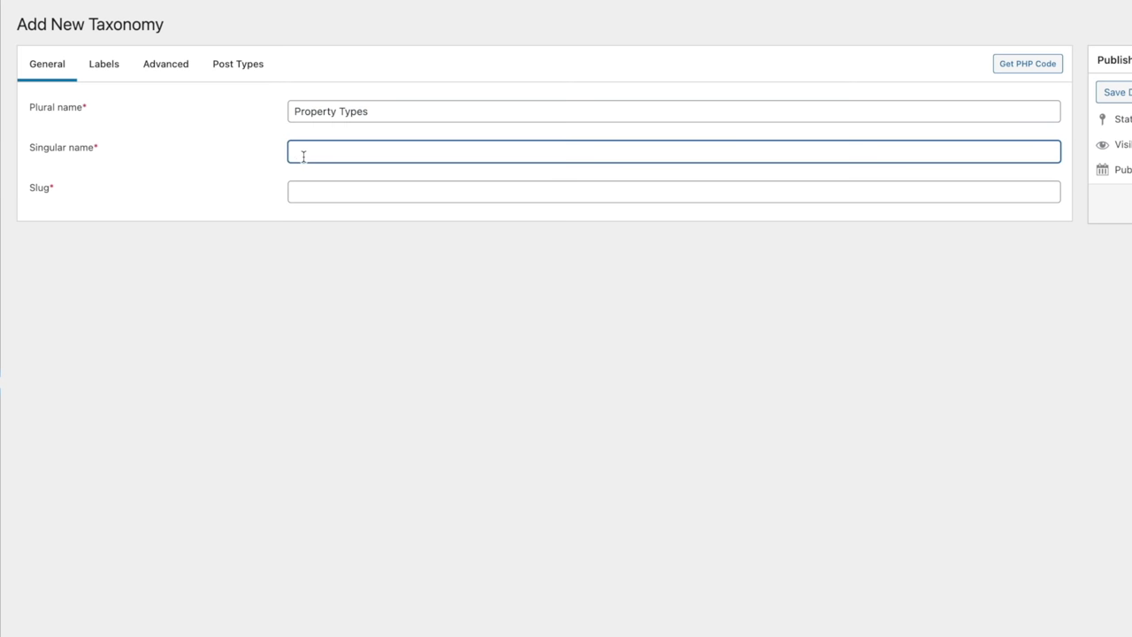
key("ctrl+v")
key("BackSpace")
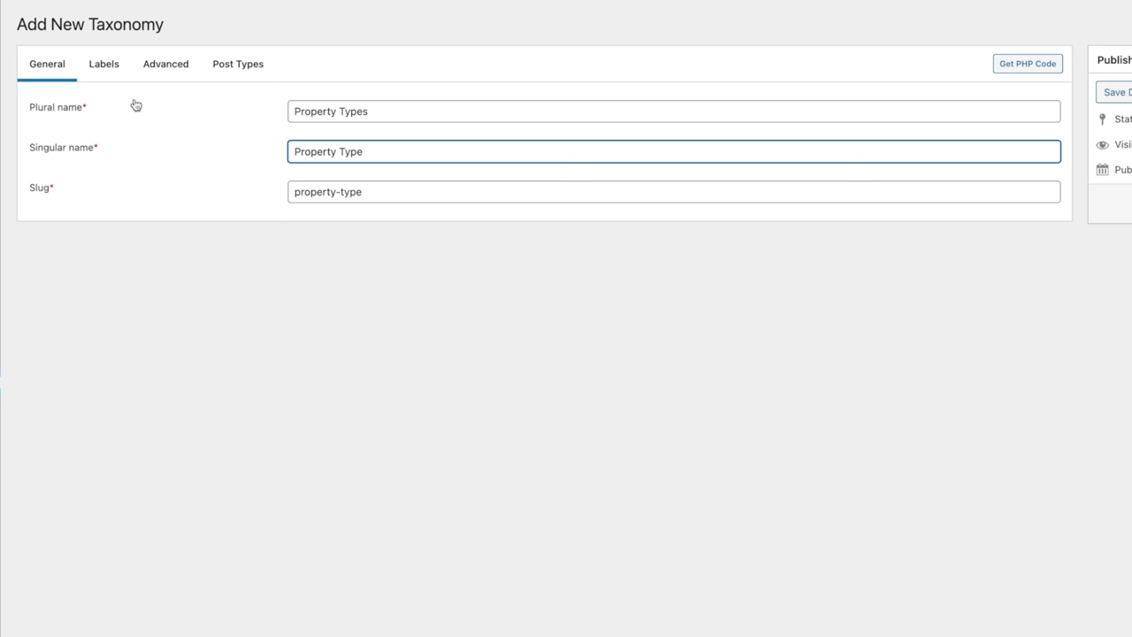
Step: Review the taxonomy's labels, then make it hierarchical and enable its admin column in the advanced settings
left_click(110, 71)
scroll(181, 437, "down", 4)
scroll(181, 437, "up", 5)
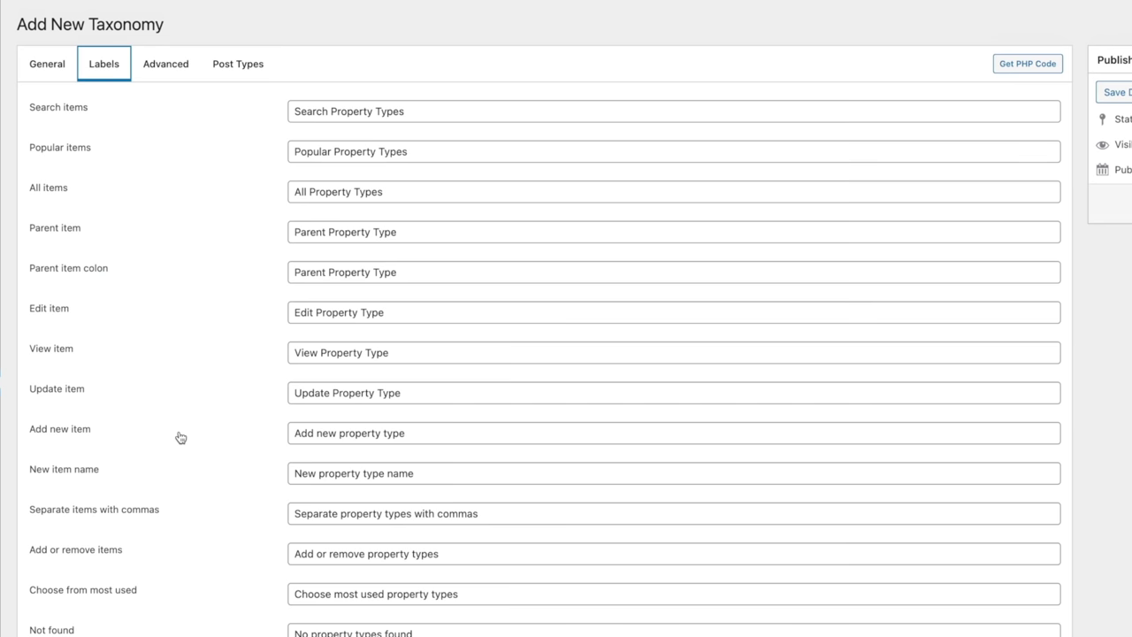
left_click(155, 66)
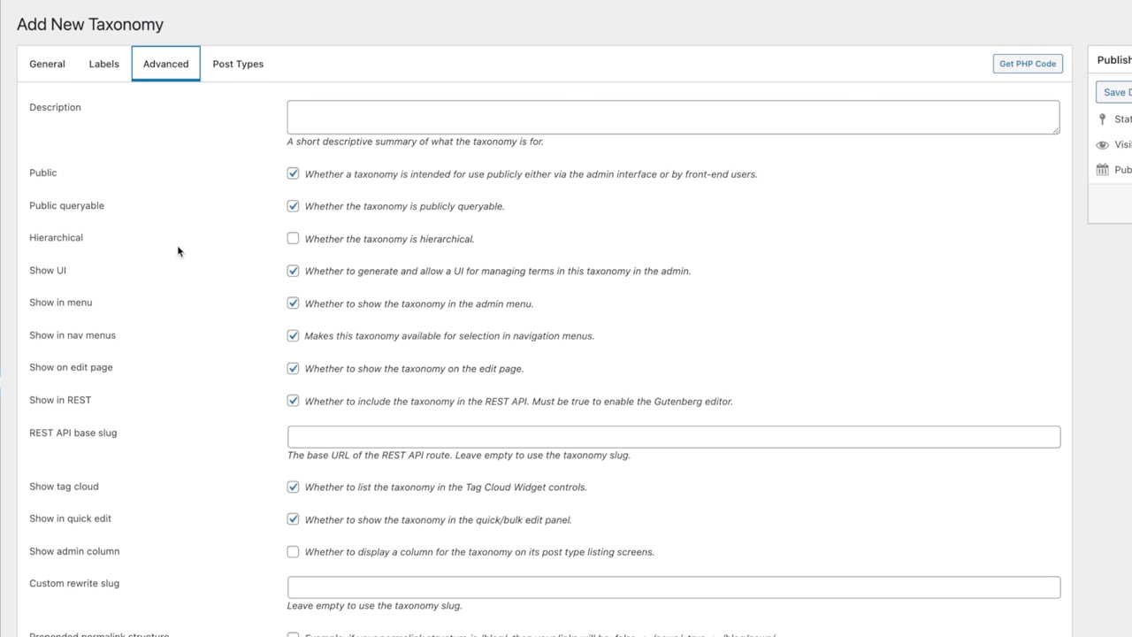
left_click(293, 241)
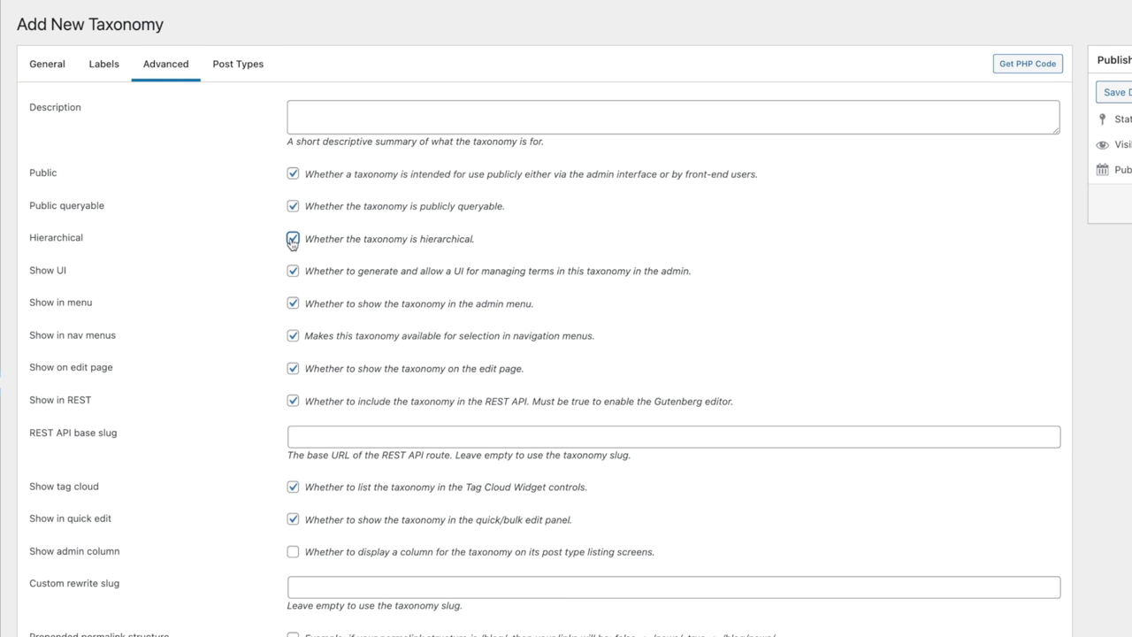
left_click(293, 240)
left_click(293, 239)
scroll(220, 335, "down", 3)
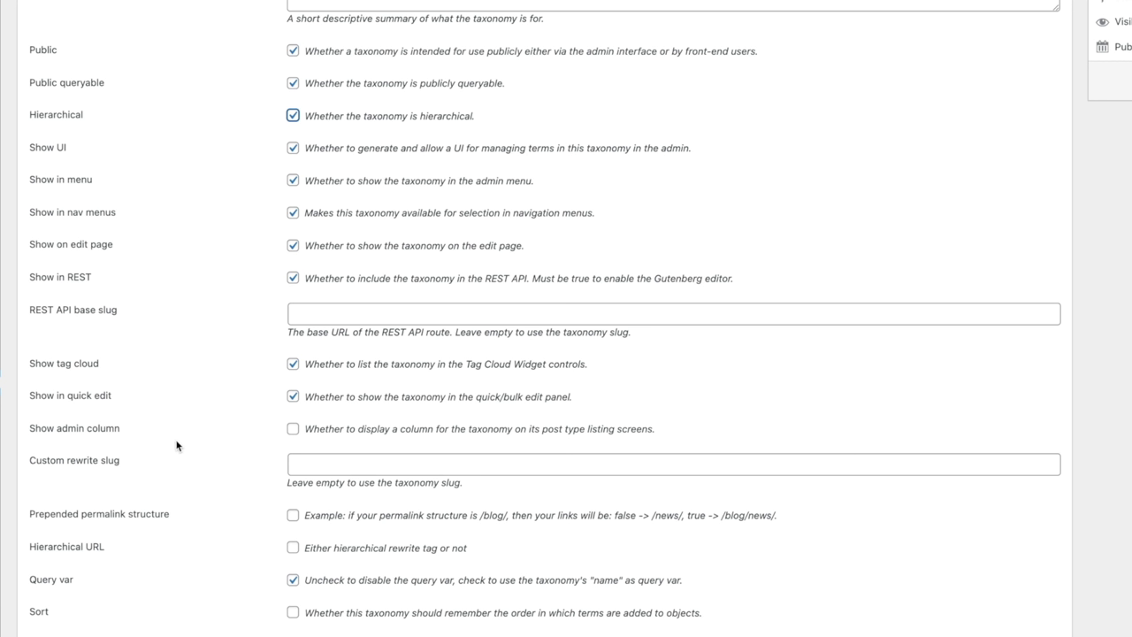
left_click(294, 429)
scroll(480, 622, "up", 3)
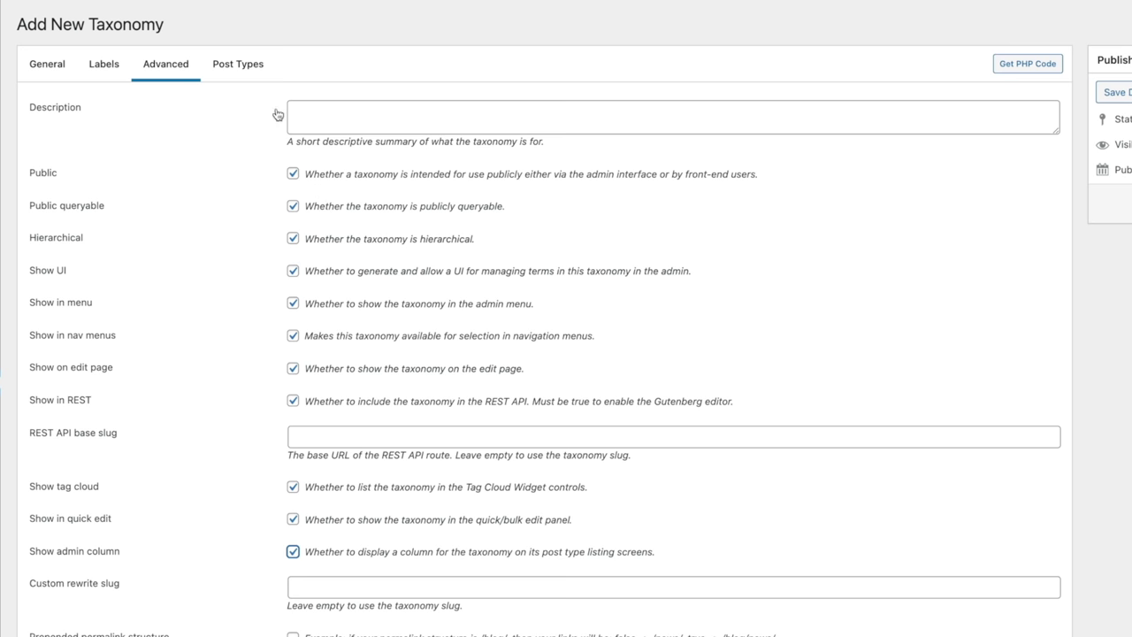
Step: Assign the taxonomy to the Property post type instead of Post and publish it
left_click(252, 76)
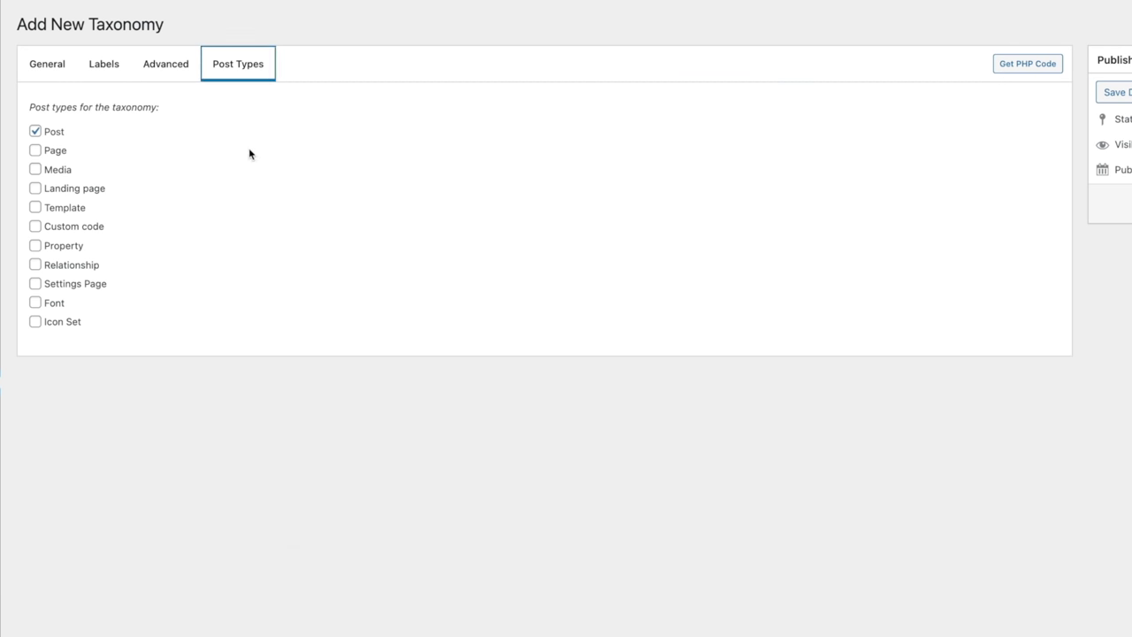
left_click(35, 131)
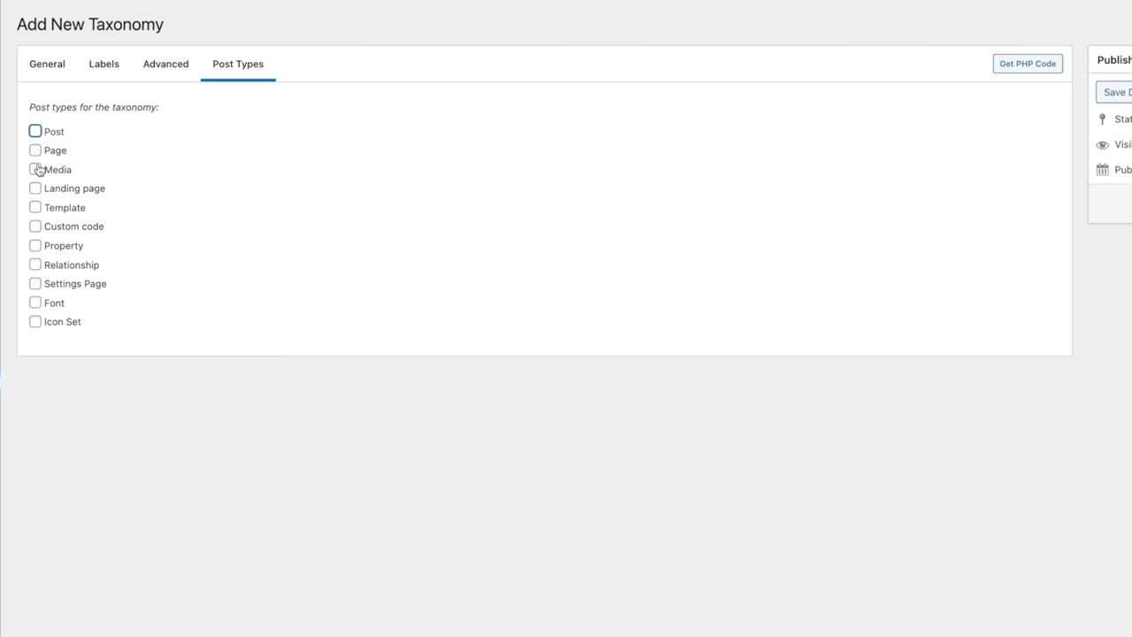
left_click(36, 245)
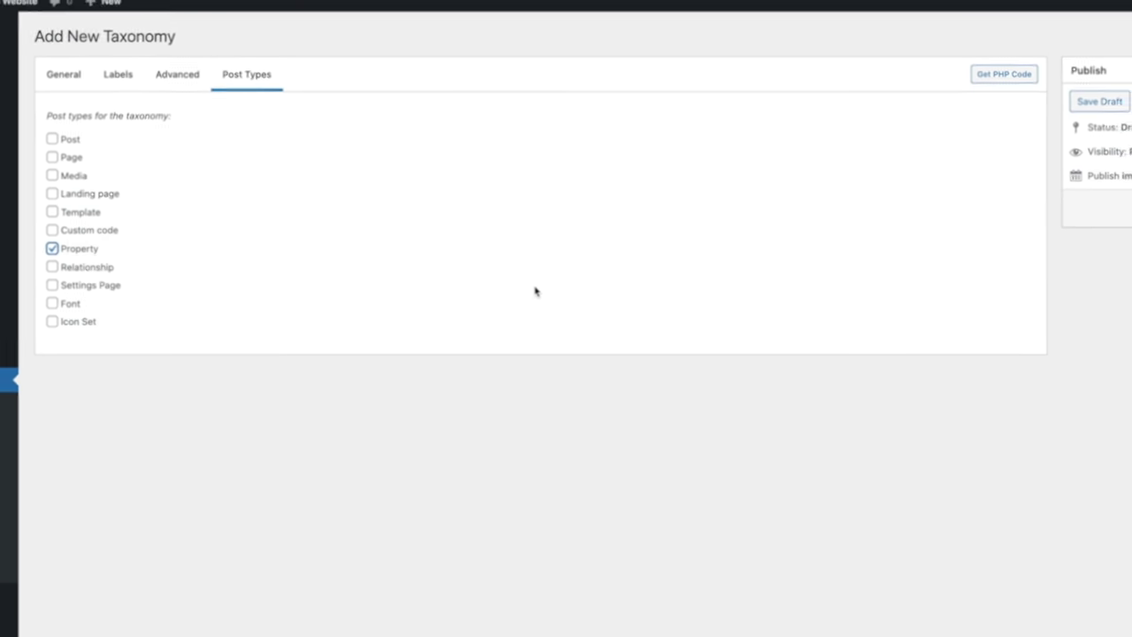
left_click(1092, 228)
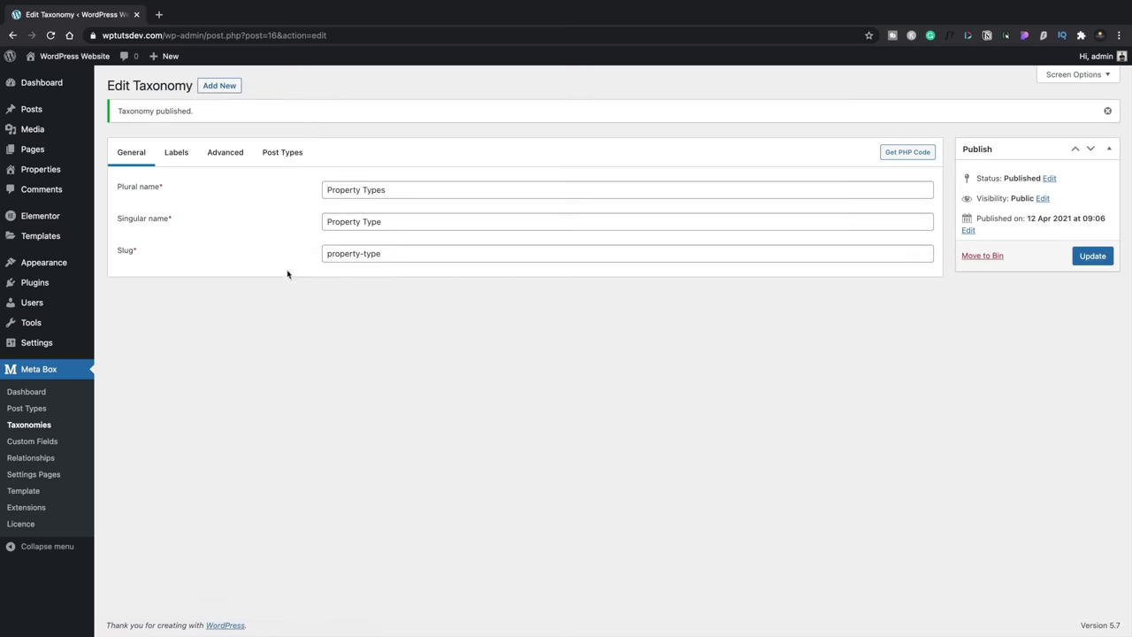
Step: Open the Property Types terms under Properties and add the term Apartment
mouse_move(56, 170)
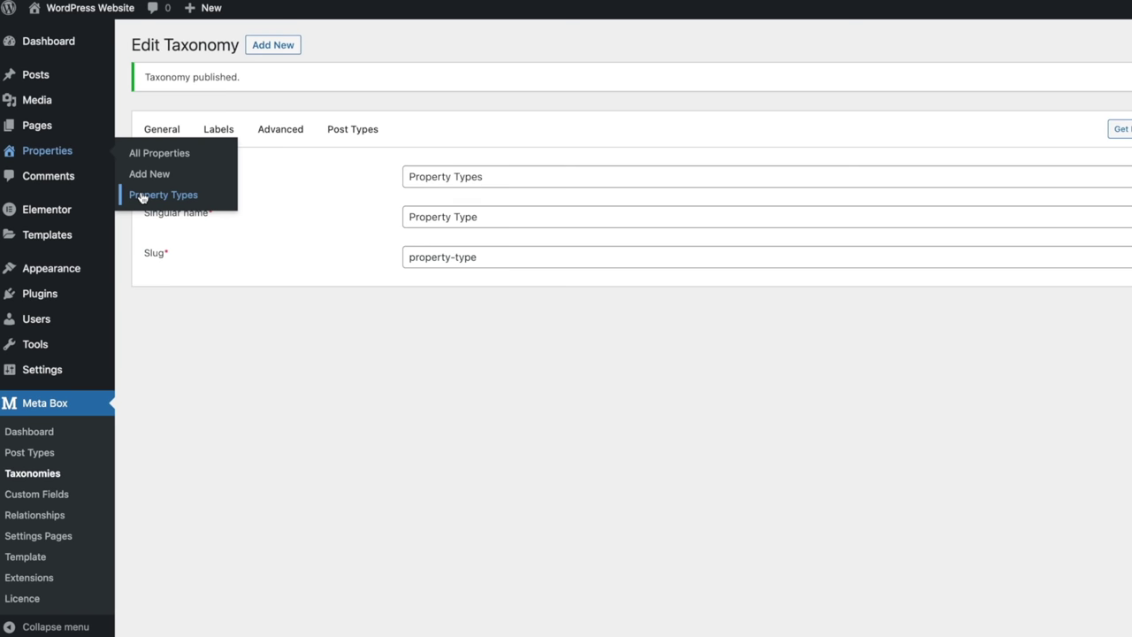
left_click(141, 195)
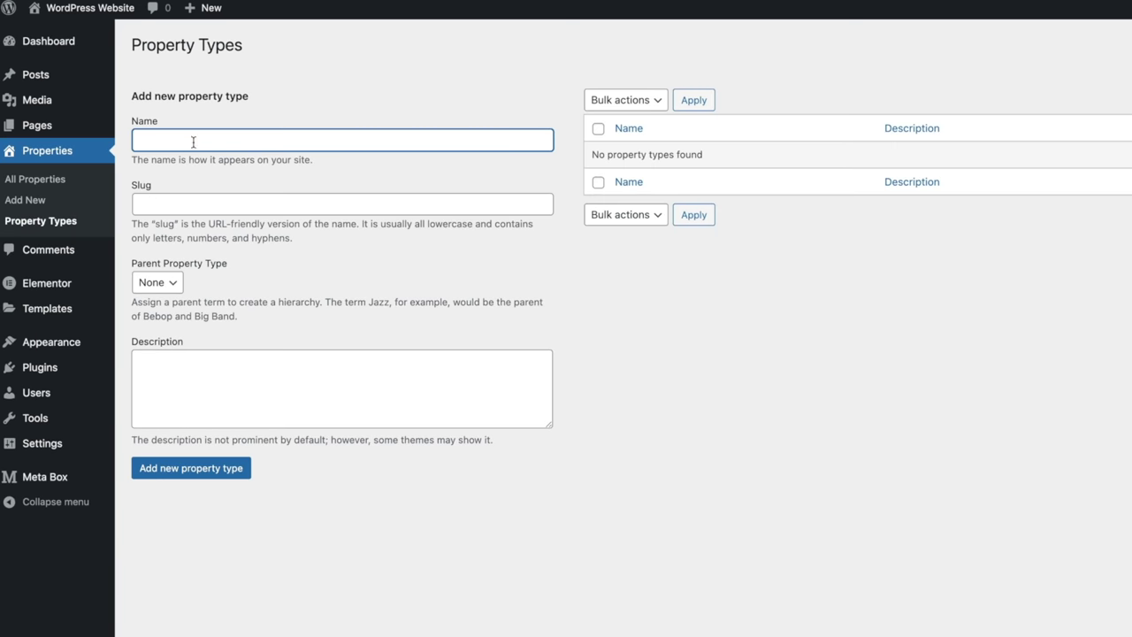
type("Apartment")
left_click(181, 474)
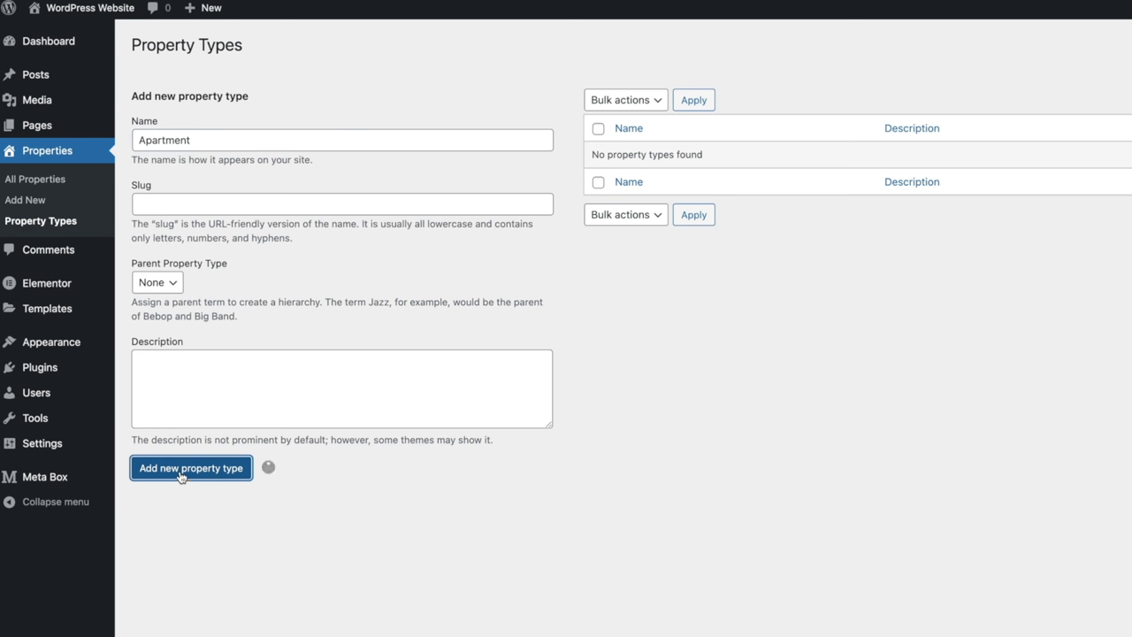
Step: Add the property types House and Flat and reload the page
left_click(163, 141)
type("House")
left_click(177, 471)
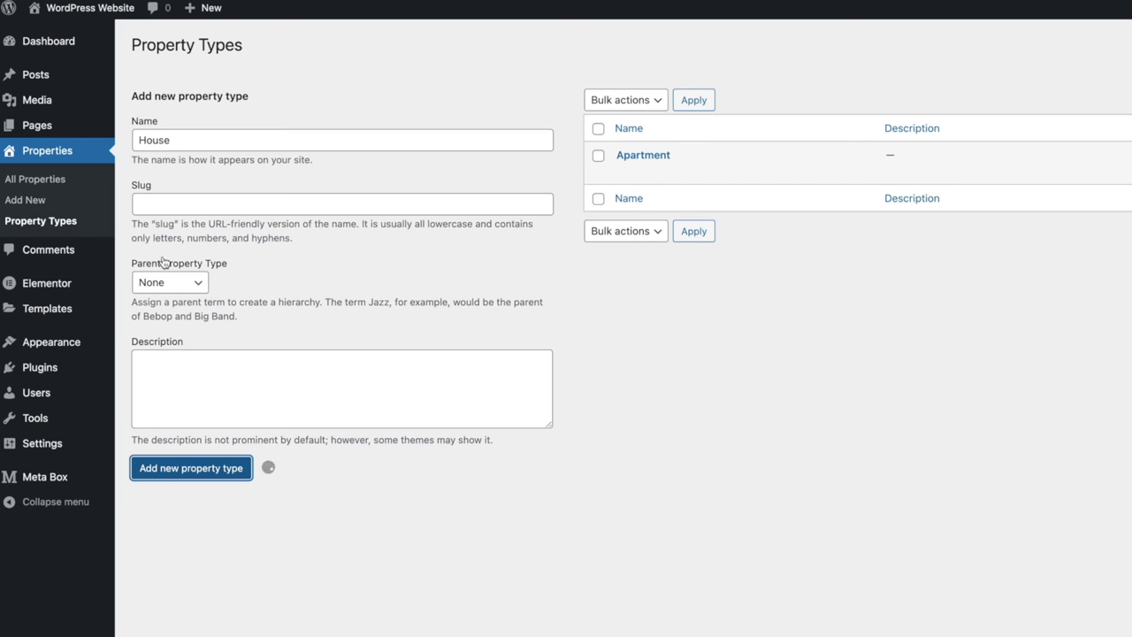
left_click(164, 139)
type("Flat")
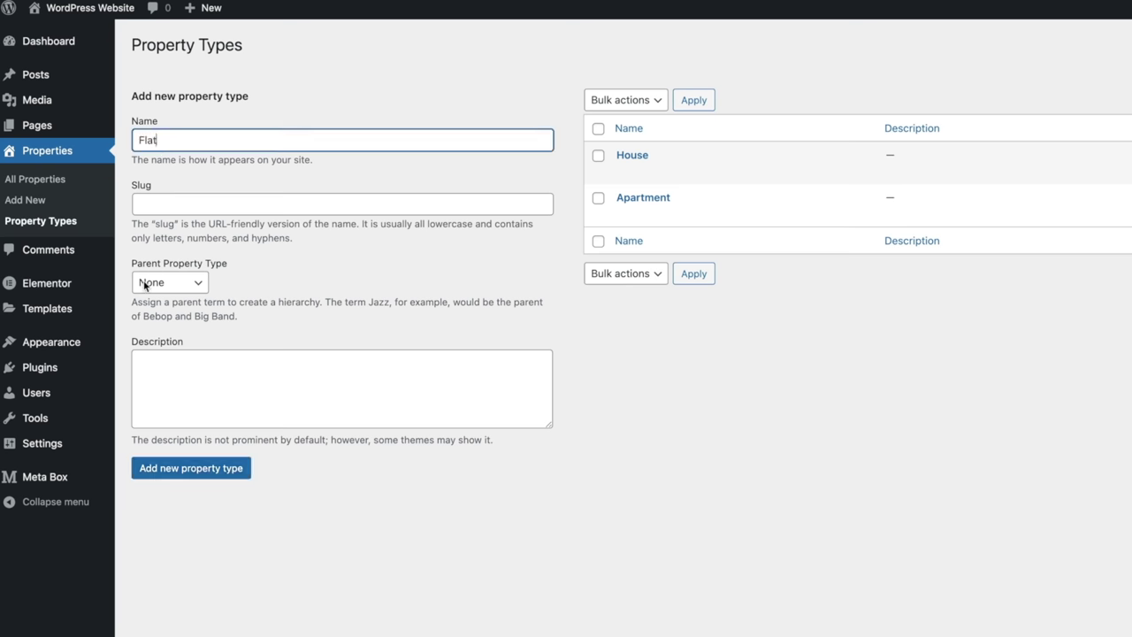
left_click(176, 466)
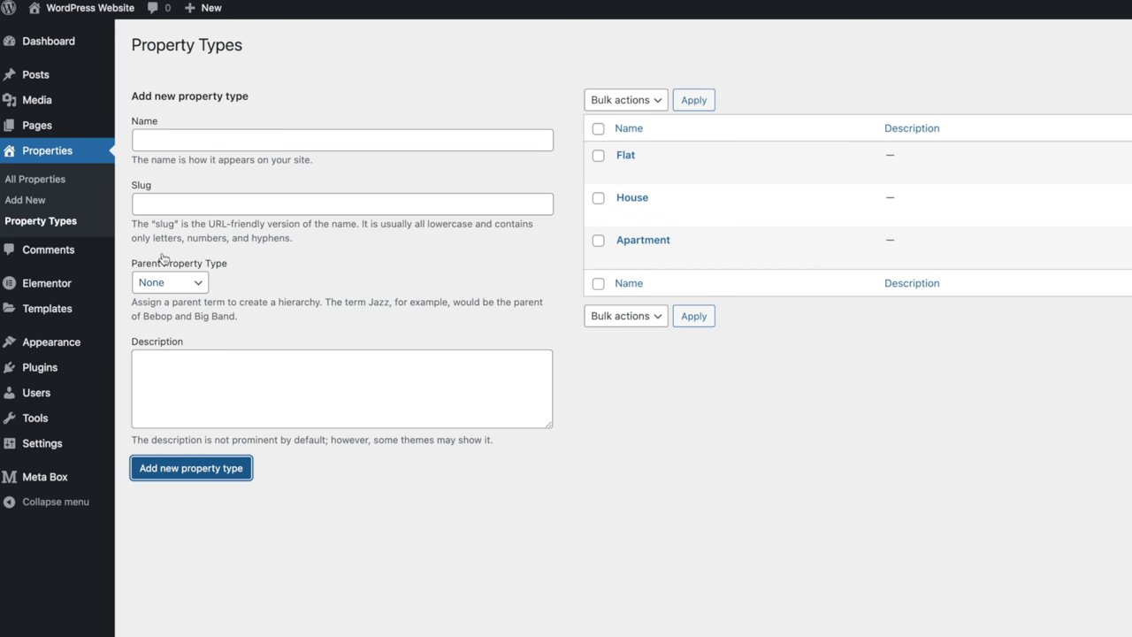
key("super+r")
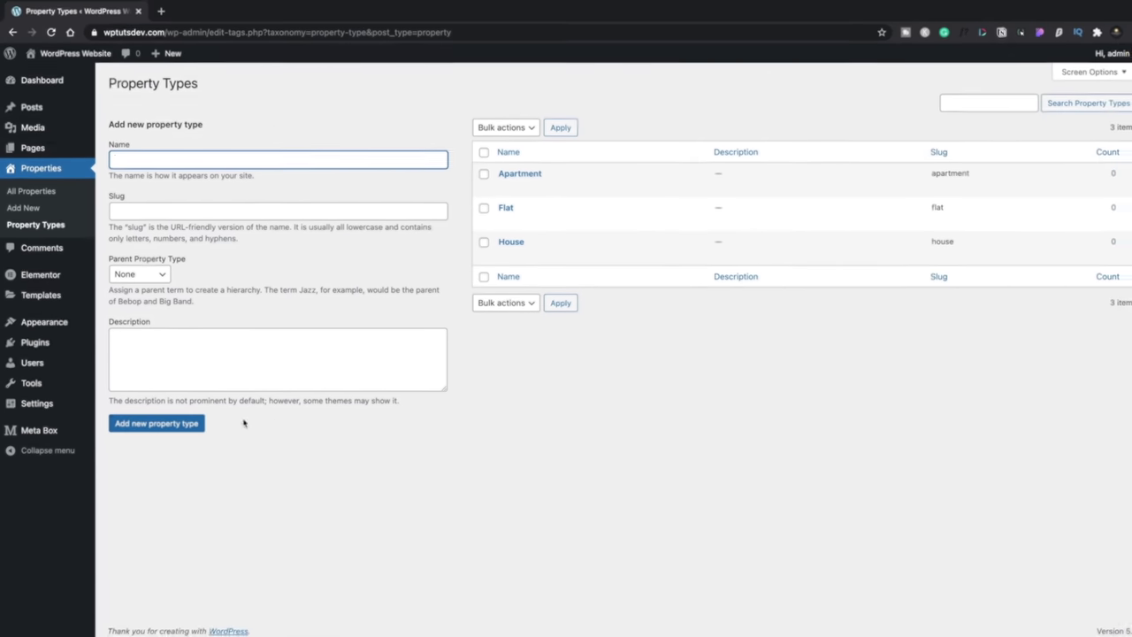
Step: Create a new Meta Box custom field group titled Property Details
mouse_move(44, 428)
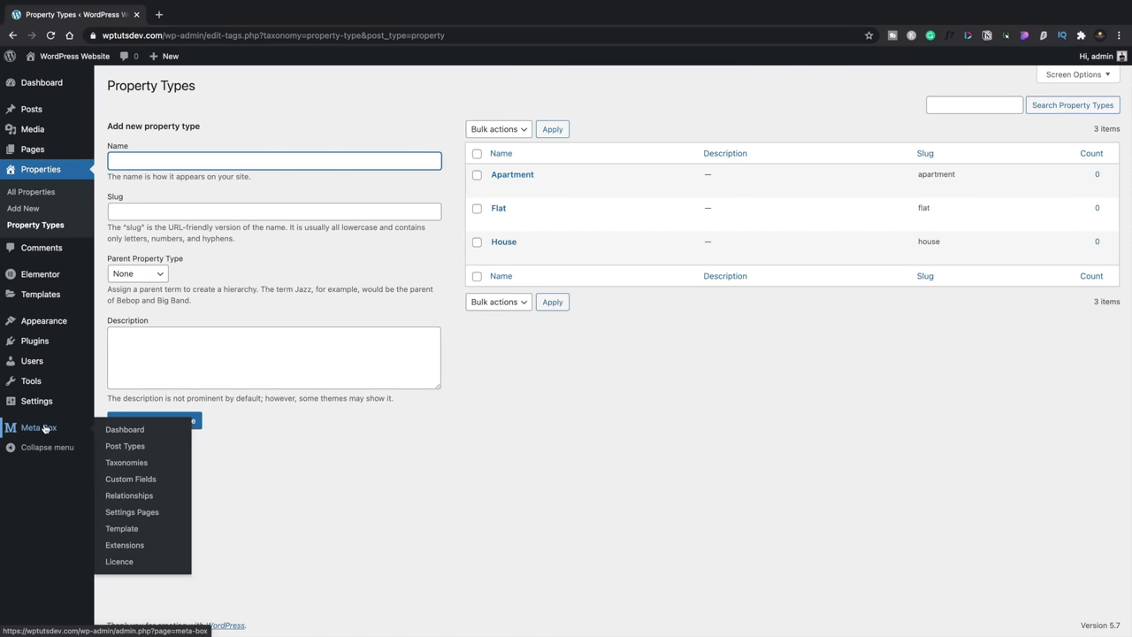
left_click(132, 478)
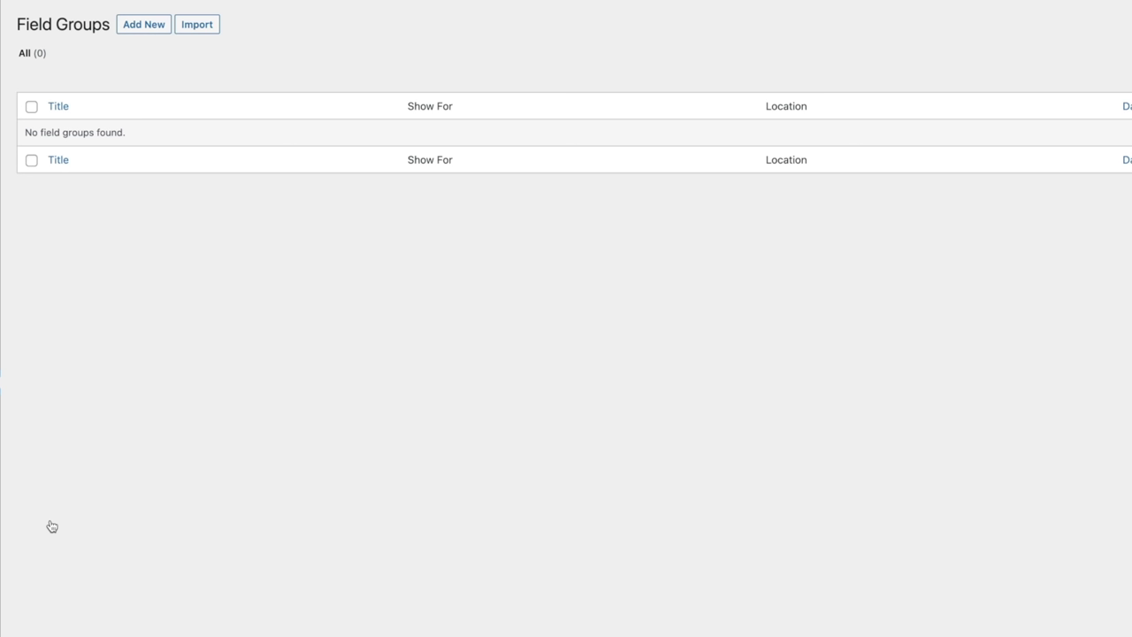
left_click(155, 35)
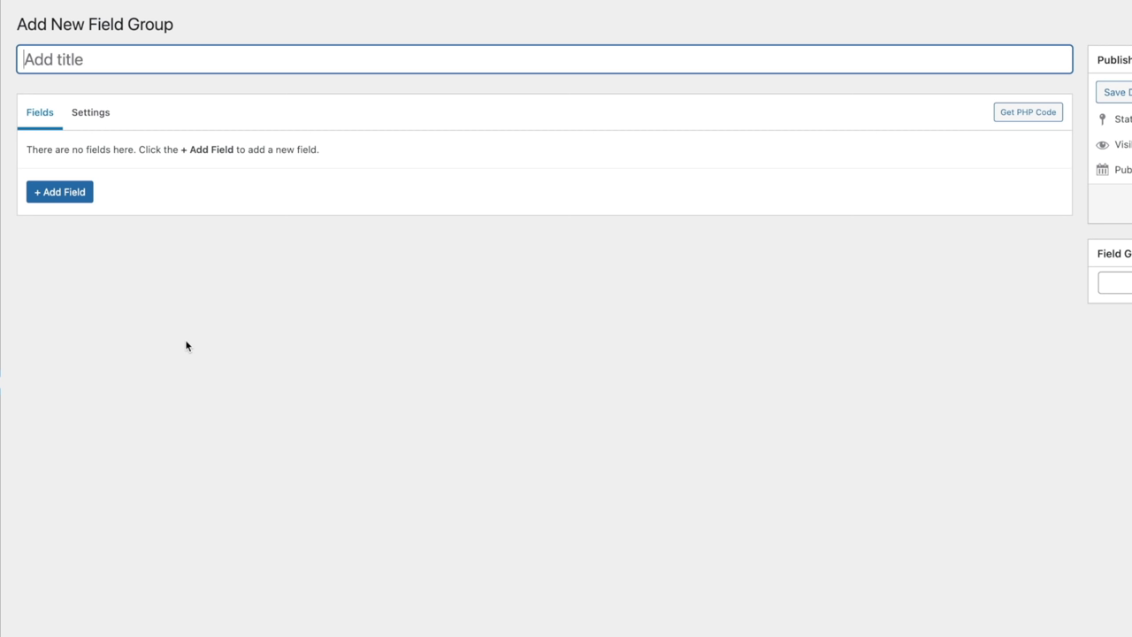
type("Property Details")
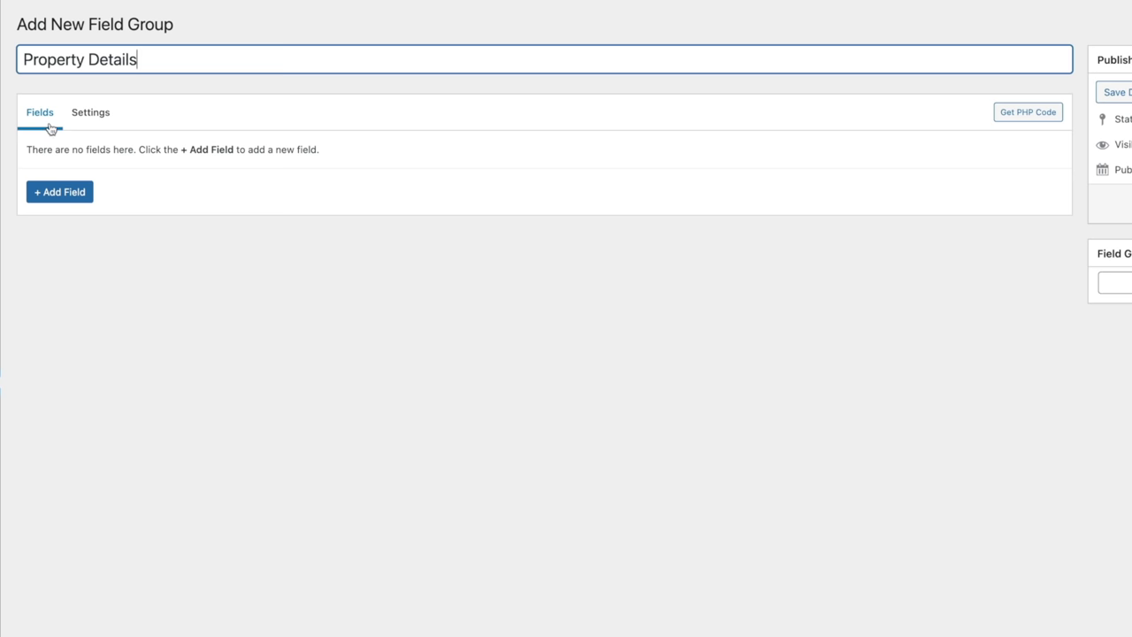
Step: Add a Number field to the Property Details field group and look through its general settings
left_click(76, 203)
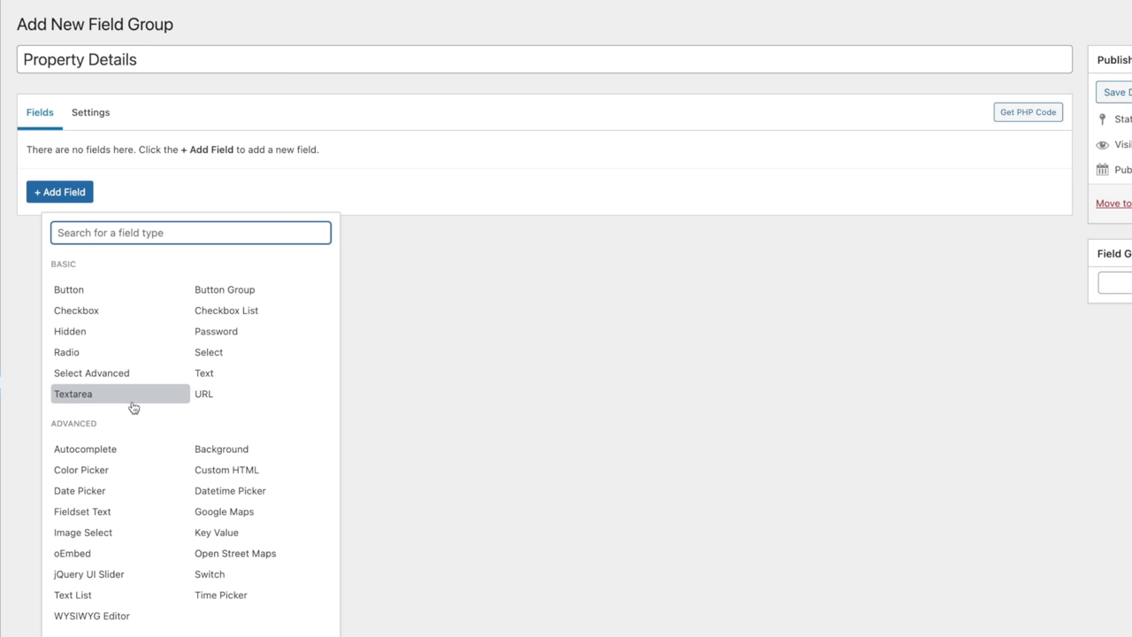
scroll(142, 492, "down", 3)
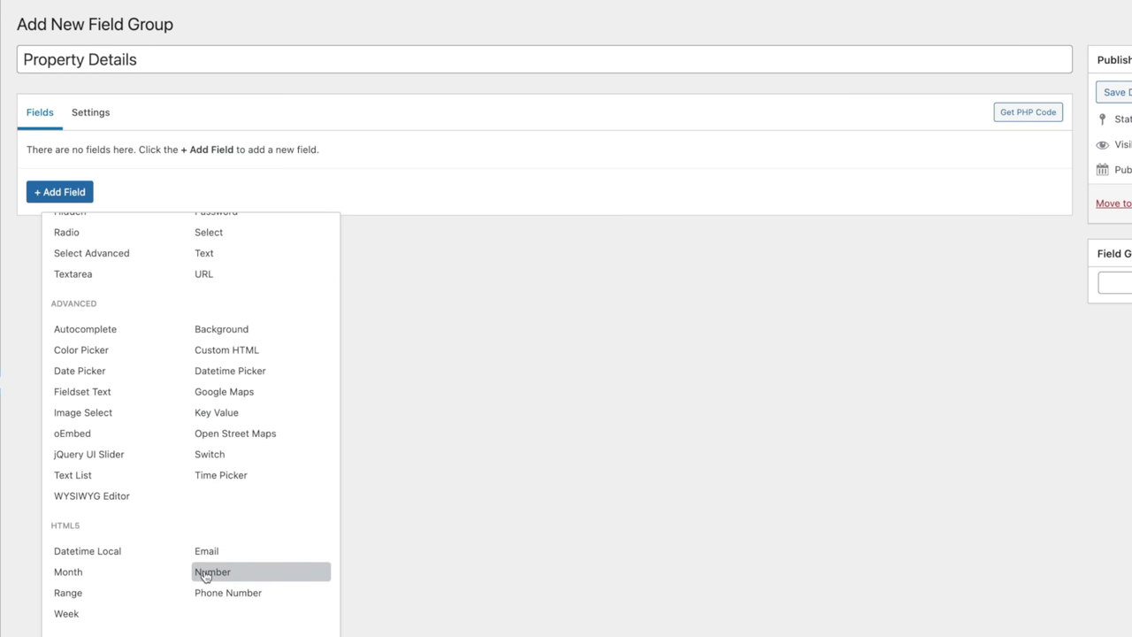
left_click(204, 573)
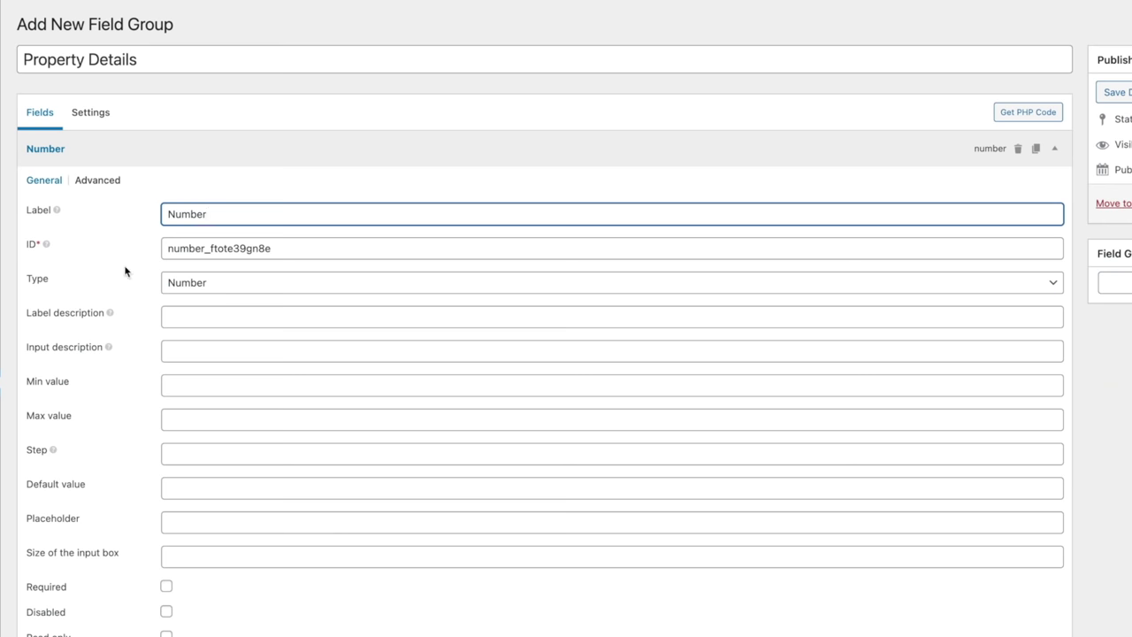
scroll(99, 313, "down", 1)
scroll(99, 313, "down", 2)
scroll(99, 313, "up", 1)
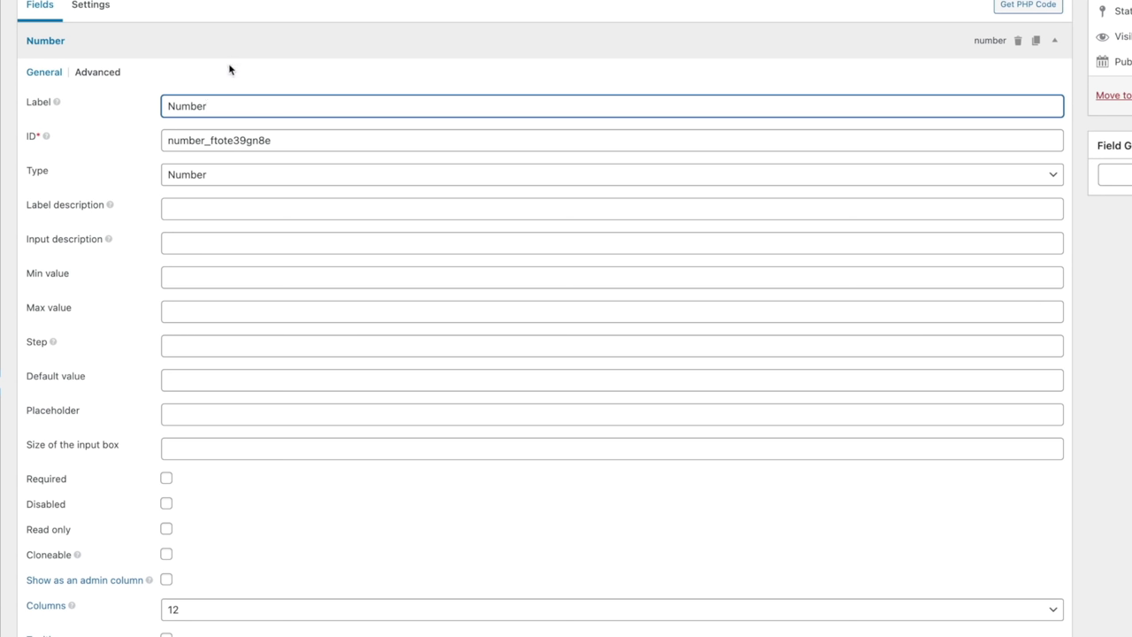
Step: Label the number field Property Price and check the field types available for it
left_click_drag(220, 103, 160, 107)
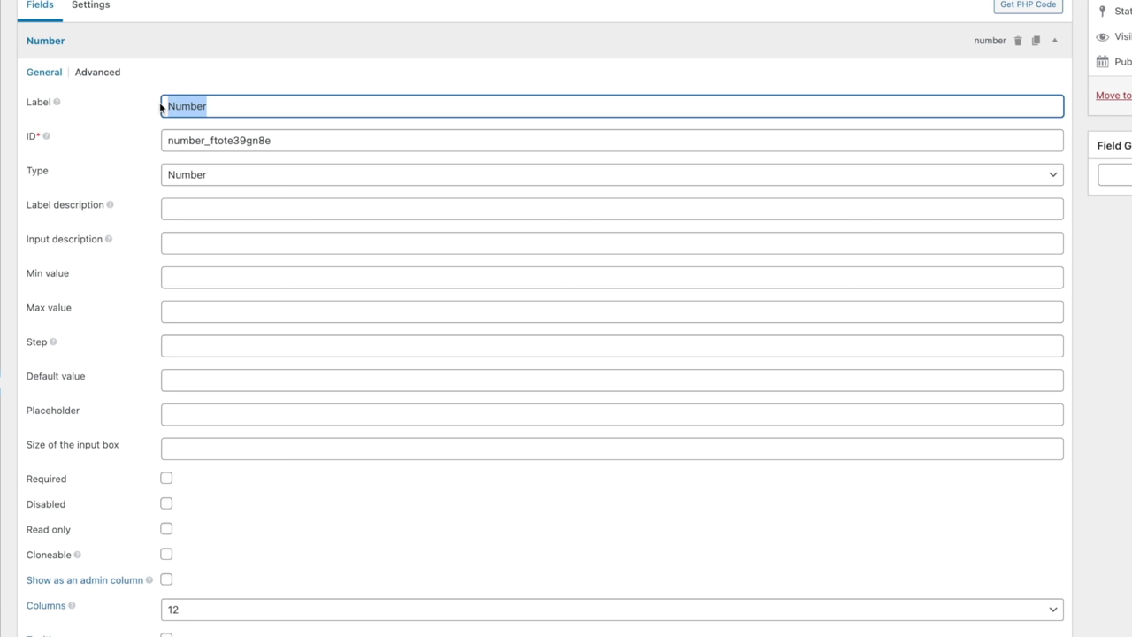
type("Pri")
key("BackSpace")
key("BackSpace")
key("BackSpace")
type("Property Pr")
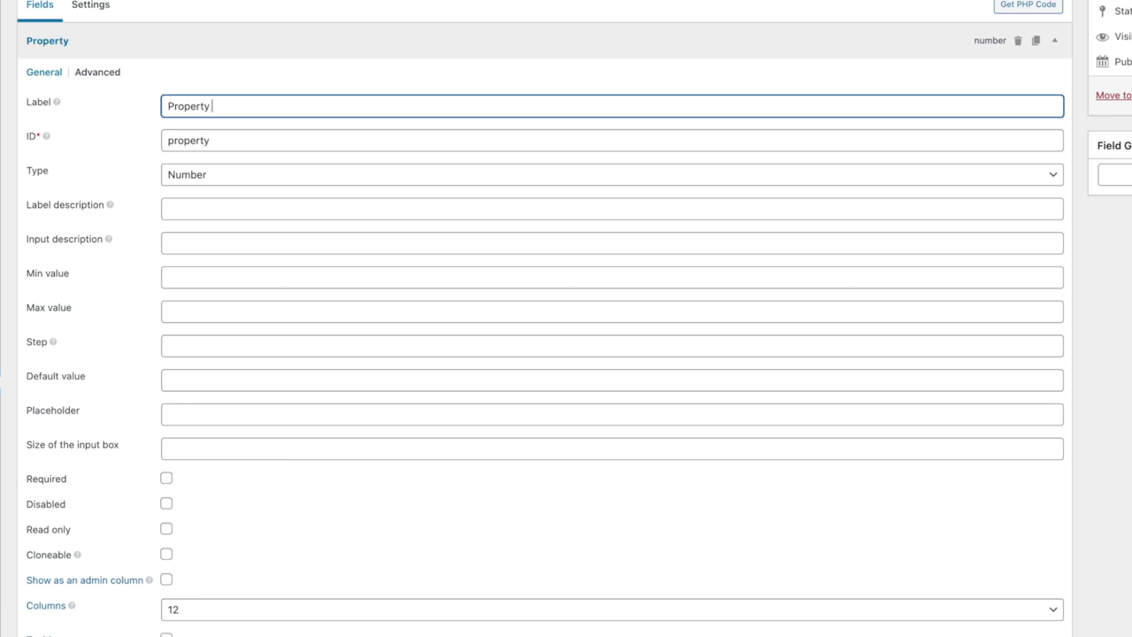
type("ice")
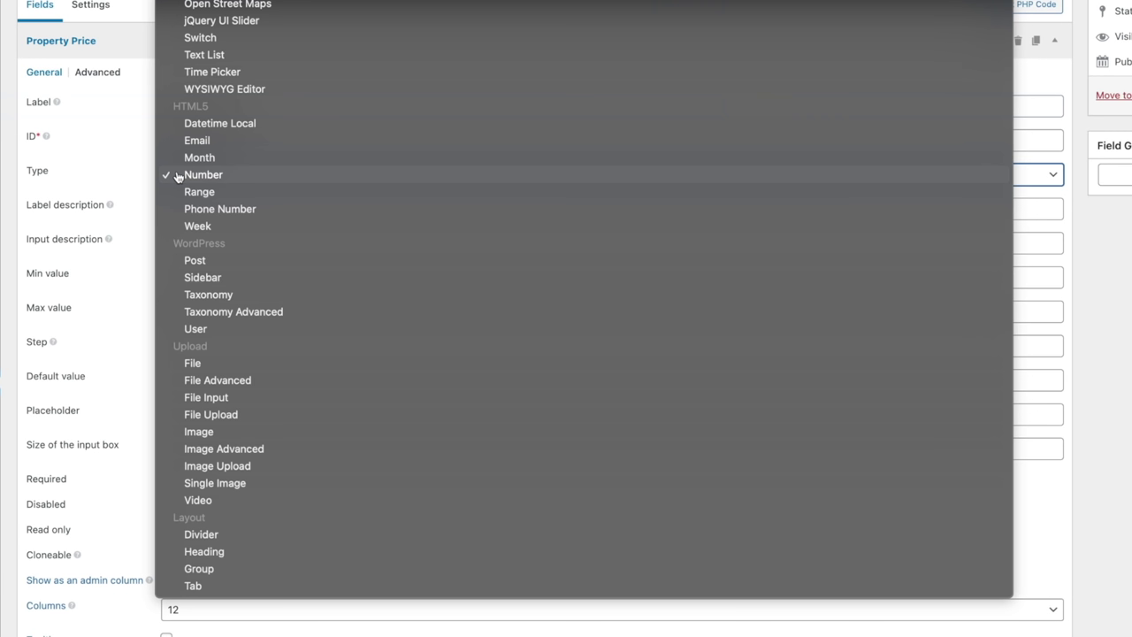
left_click(176, 175)
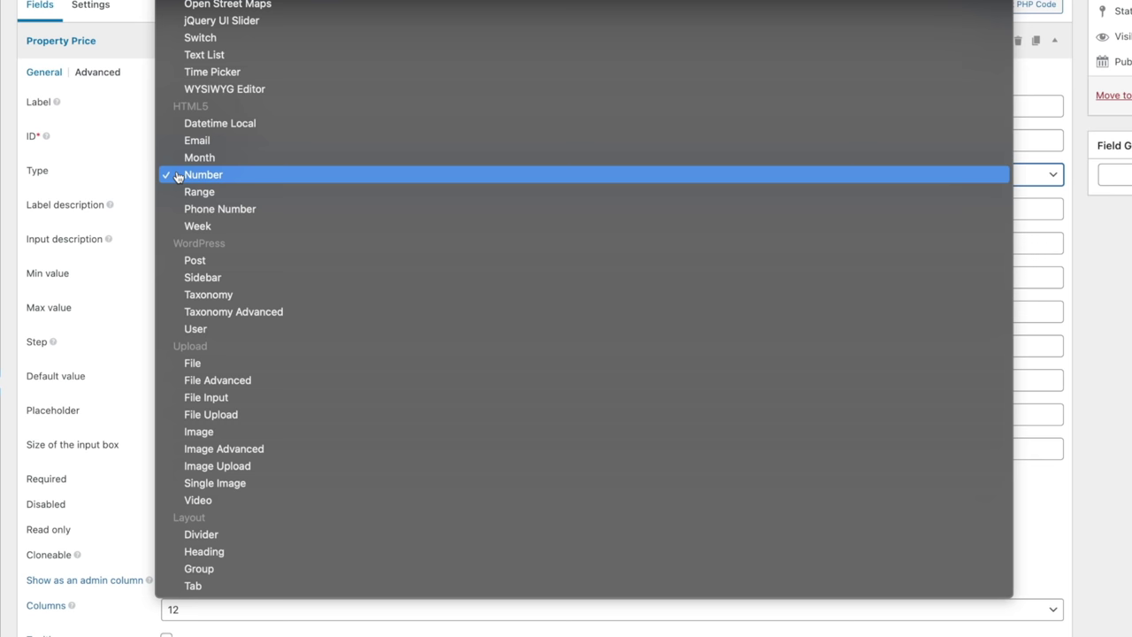
left_click(121, 178)
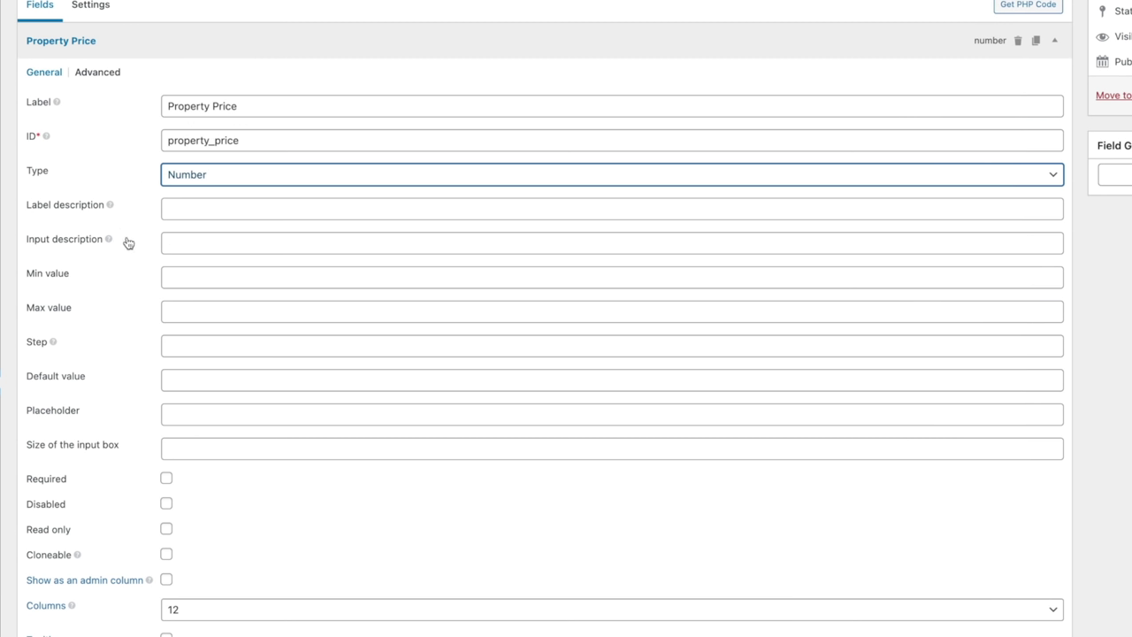
Step: Make the Property Price field required
left_click(113, 209)
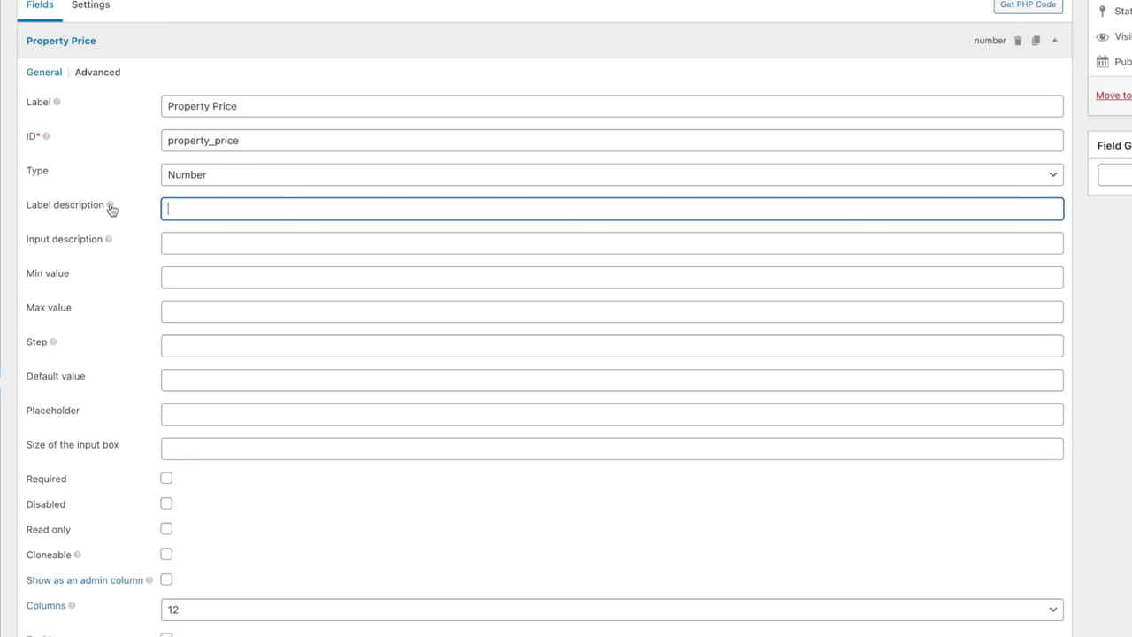
mouse_move(112, 209)
mouse_move(39, 141)
scroll(191, 410, "down", 1)
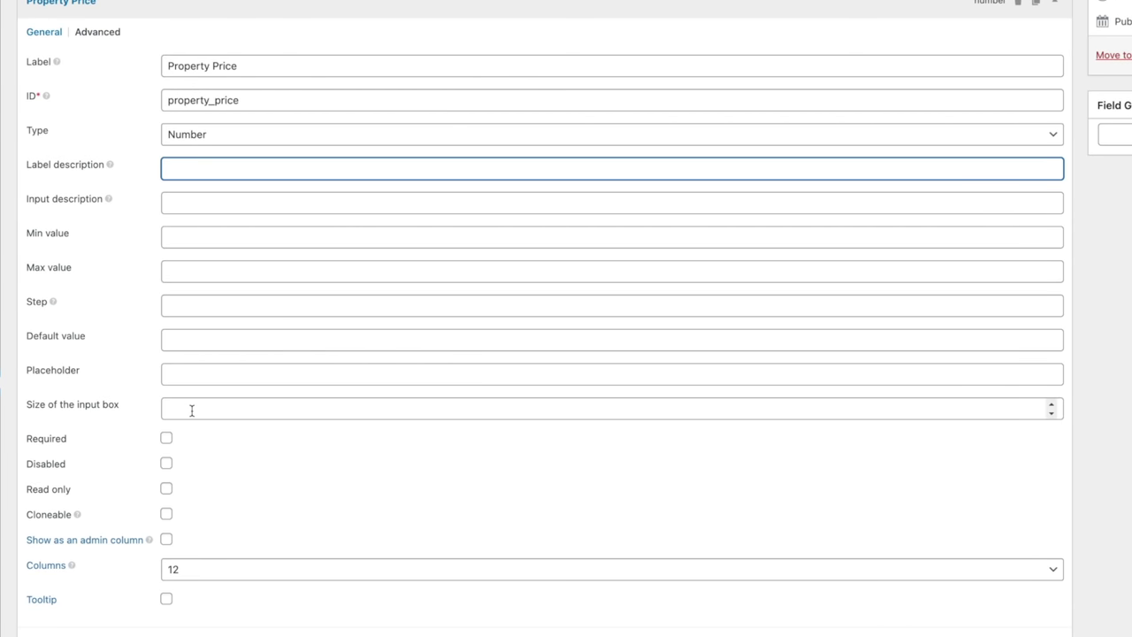
left_click(167, 440)
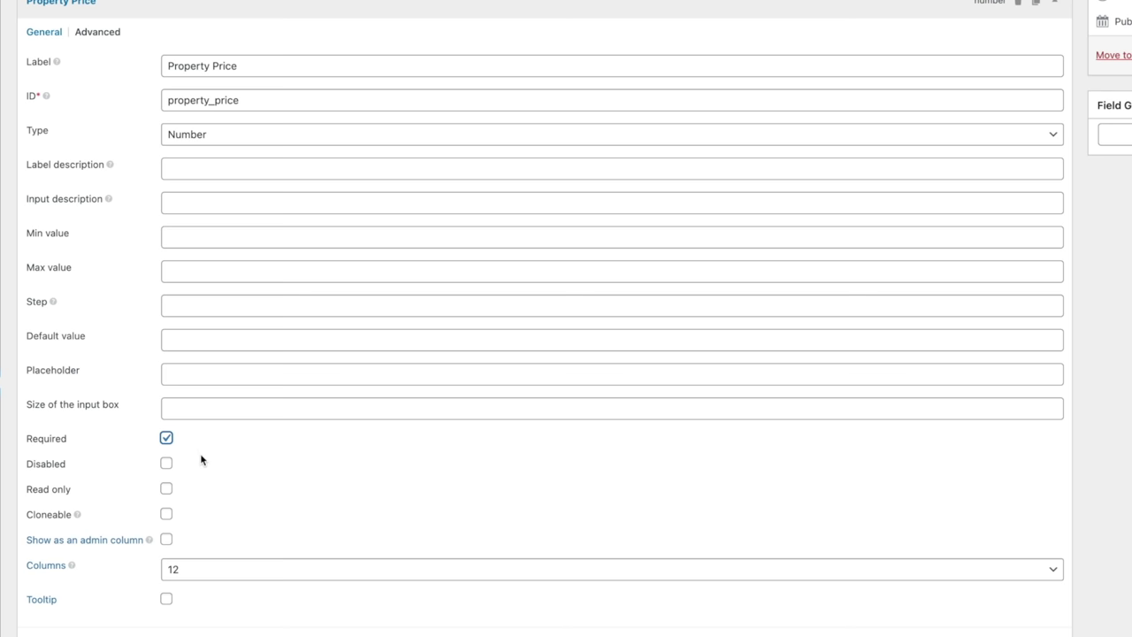
scroll(209, 501, "down", 1)
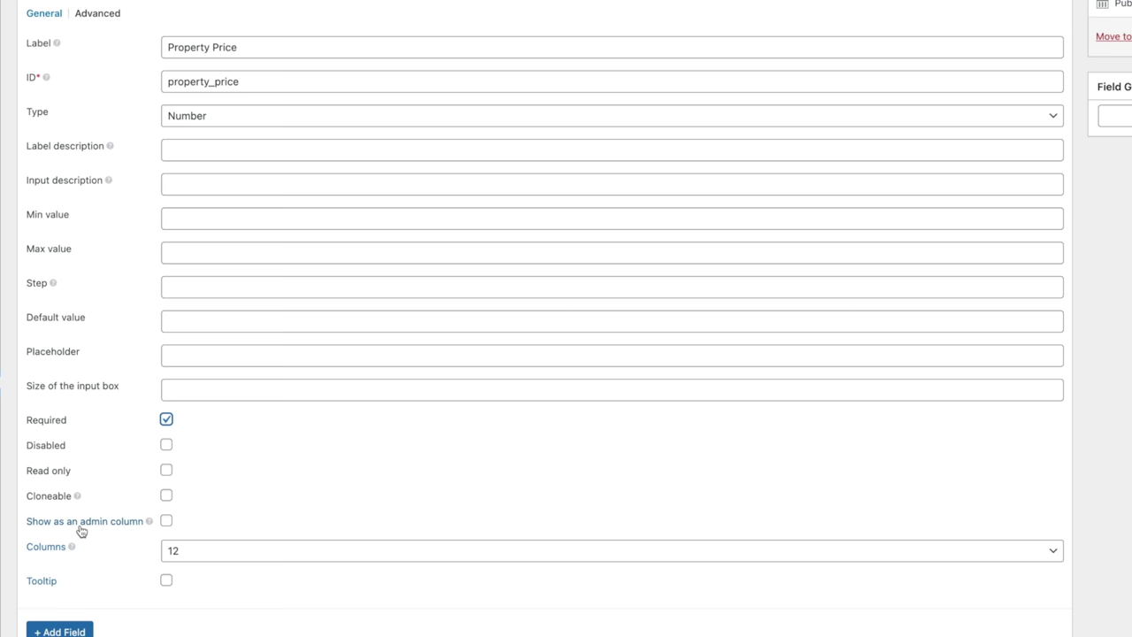
Step: Show the Property Price field as an admin column positioned after the title column
left_click(168, 520)
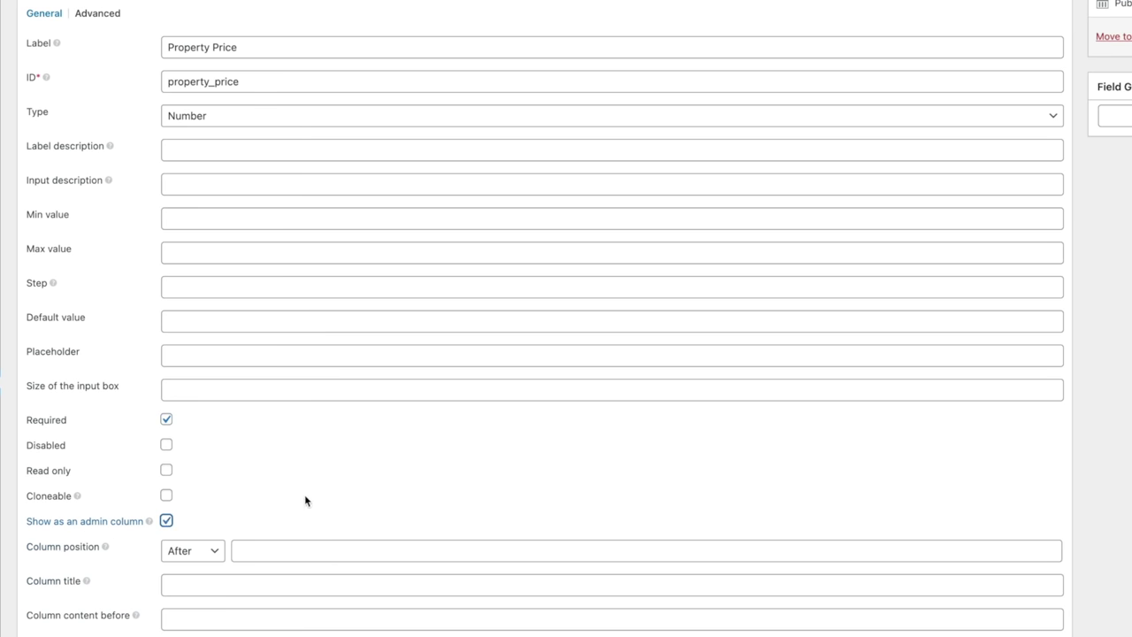
scroll(306, 498, "down", 5)
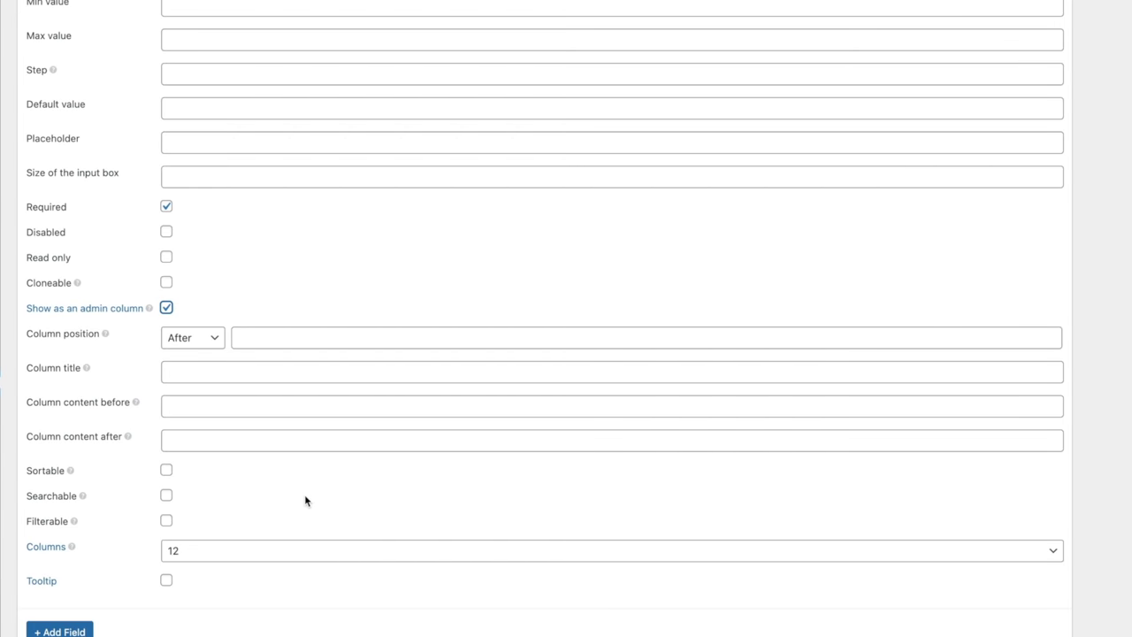
left_click(183, 341)
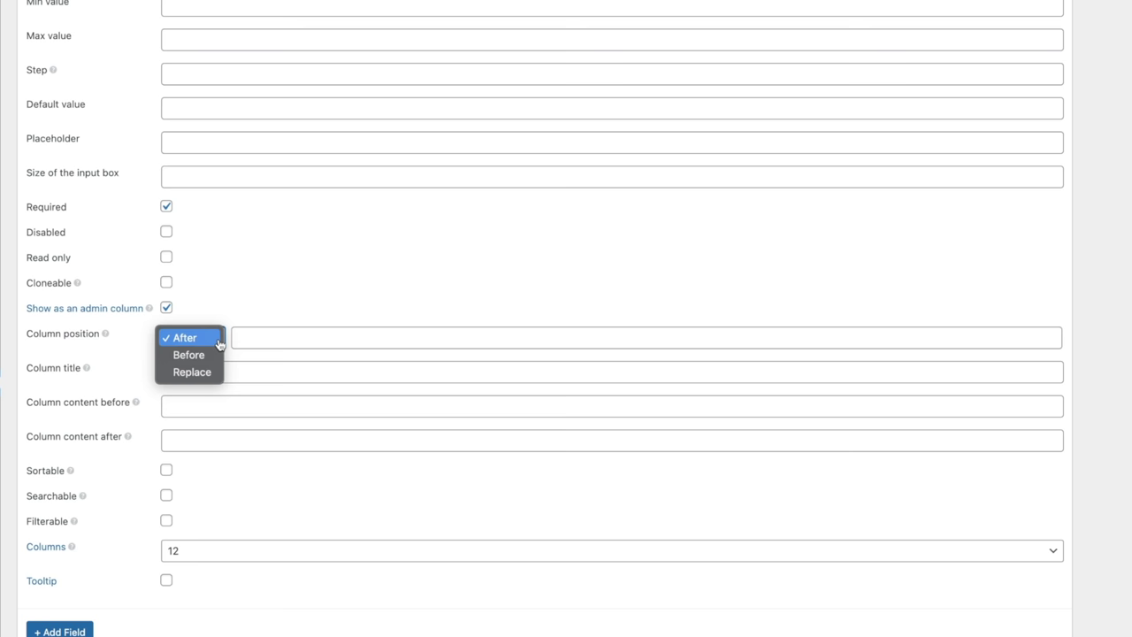
left_click(249, 341)
left_click(252, 336)
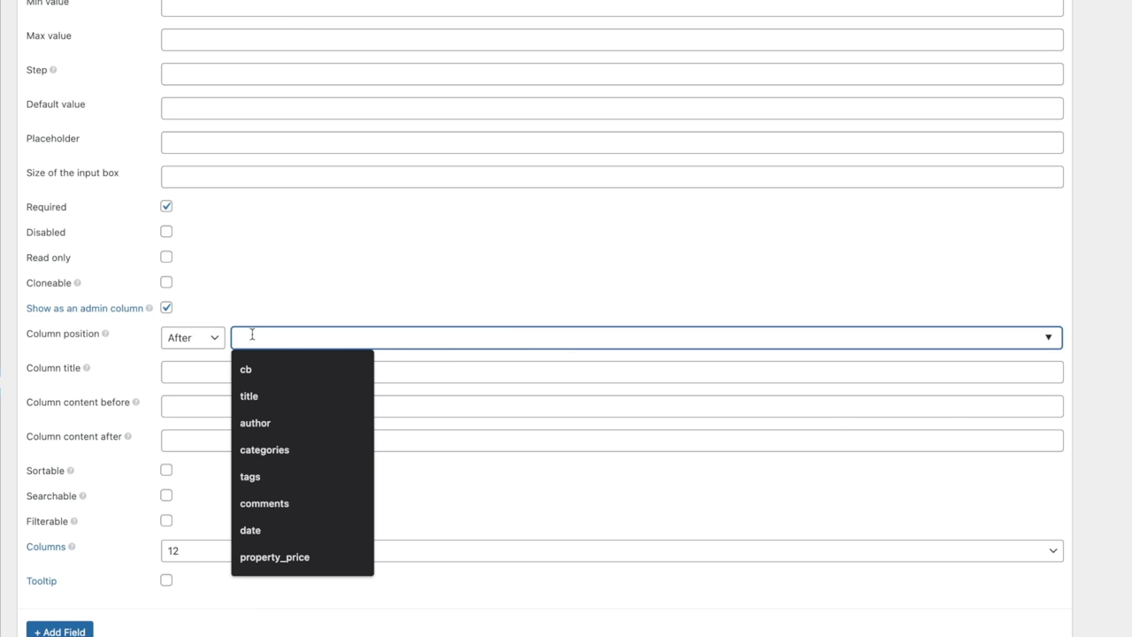
left_click(279, 399)
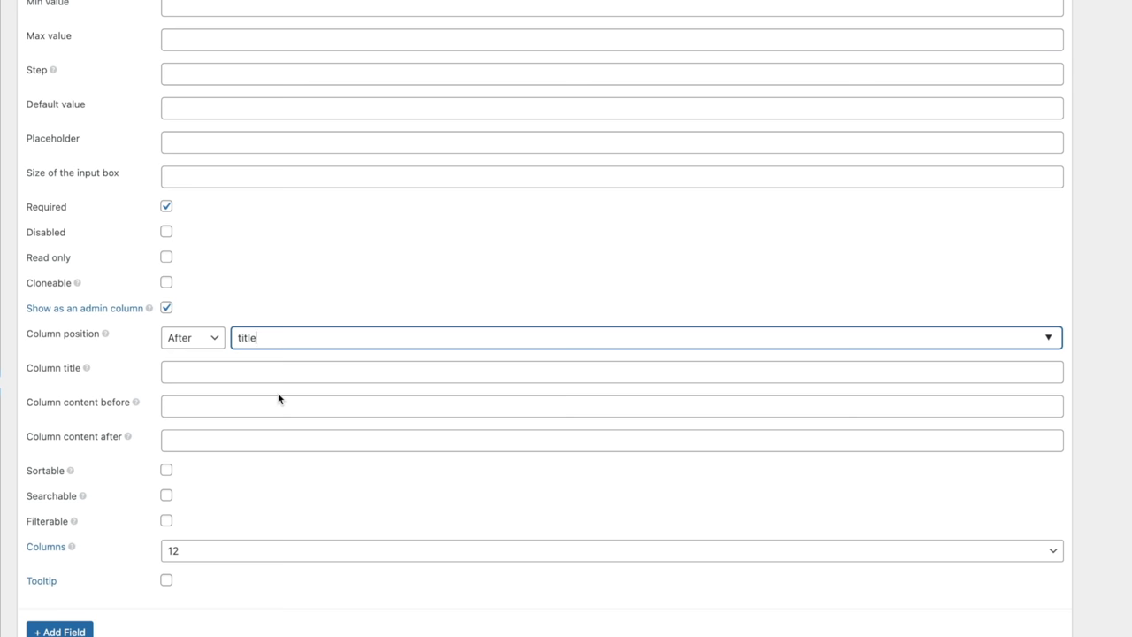
Step: Title the Property Price admin column "Price £" and make it sortable
left_click(199, 374)
type("Price £")
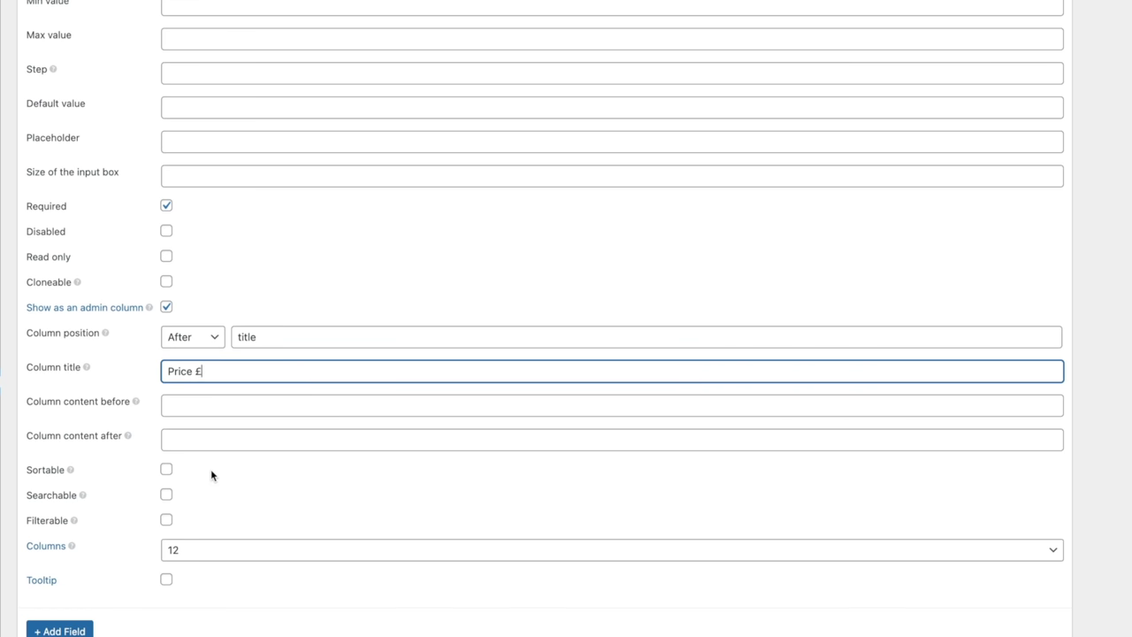
left_click(165, 473)
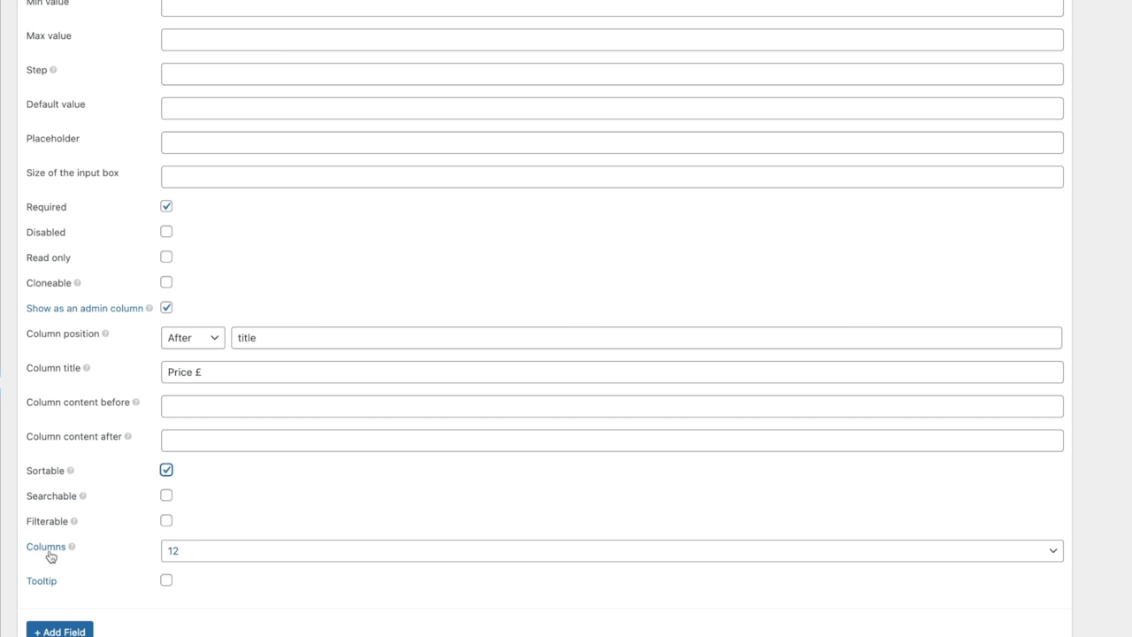
Step: Set the Property Price field's Columns value to 1, and briefly enable its tooltip to view the options before disabling it
left_click(199, 550)
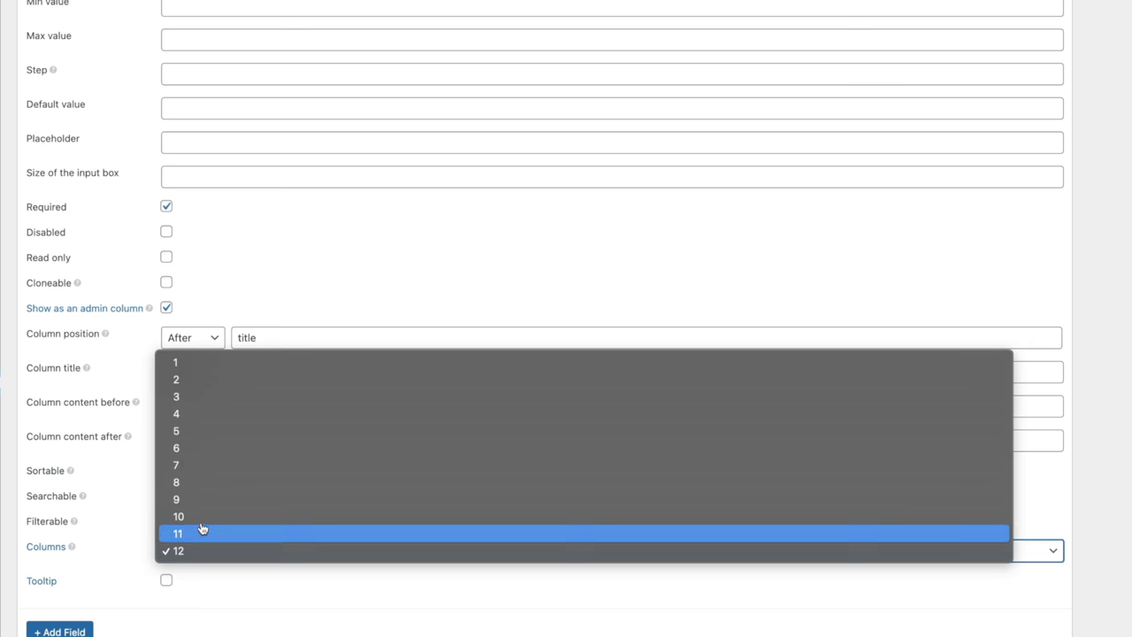
left_click(202, 369)
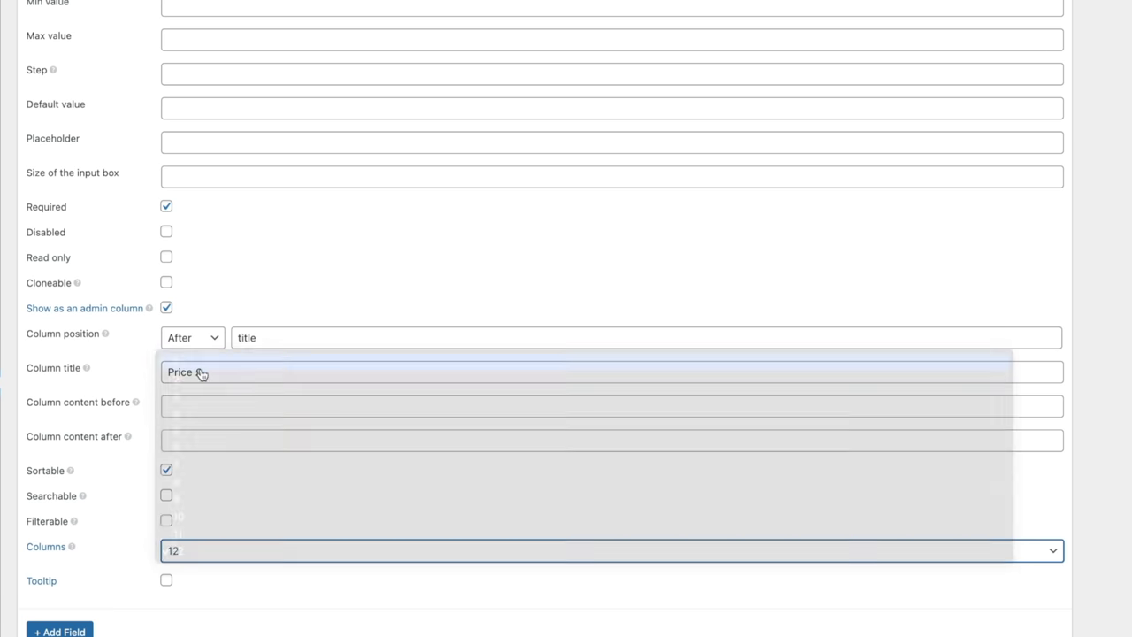
left_click(166, 582)
scroll(194, 607, "down", 2)
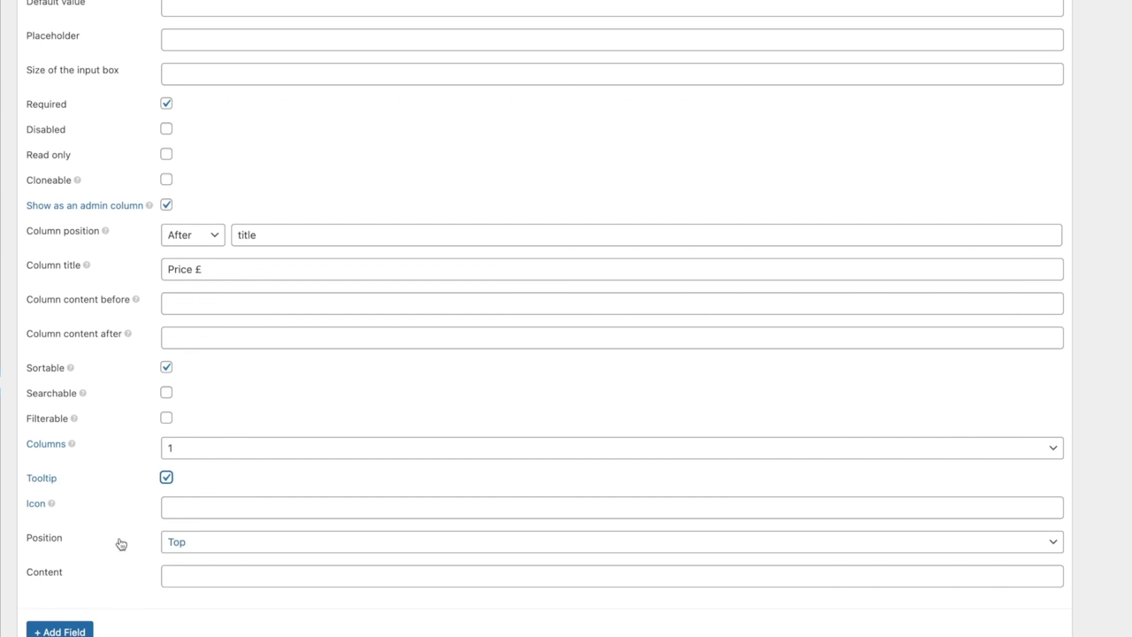
left_click(166, 478)
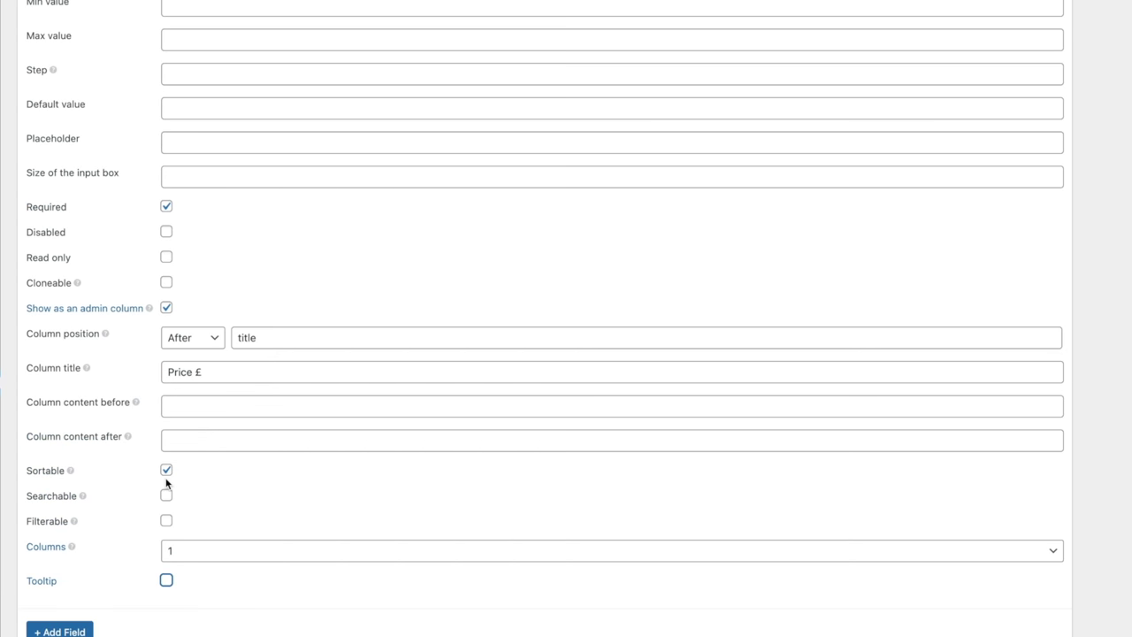
Step: Examine the Property Price field's advanced settings and review its general settings again
scroll(289, 513, "up", 5)
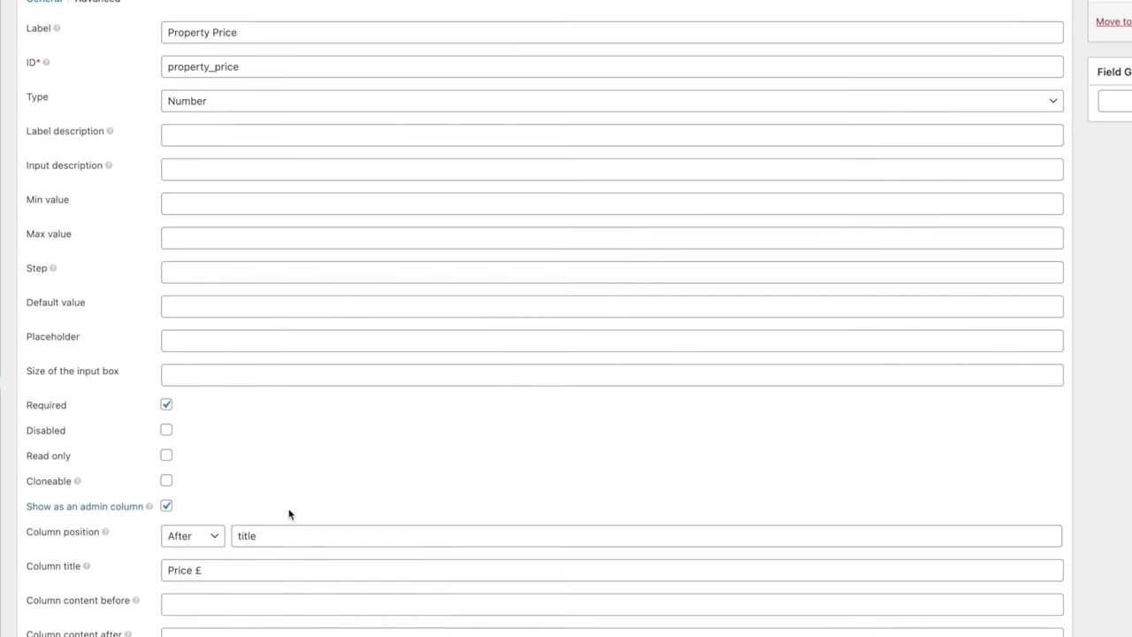
left_click(89, 181)
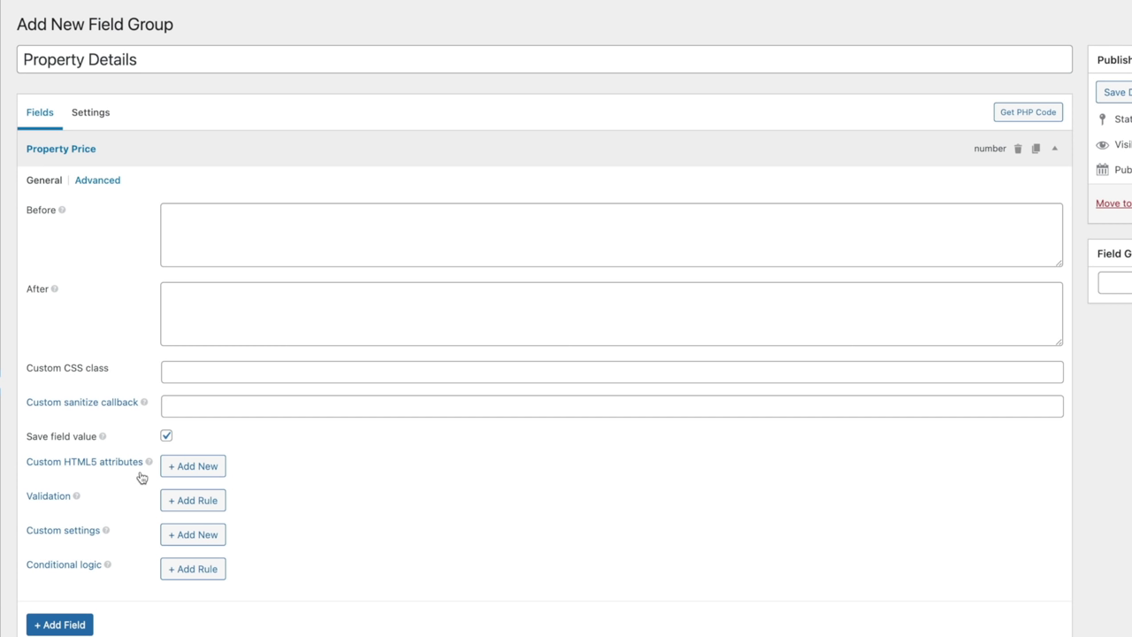
left_click(47, 185)
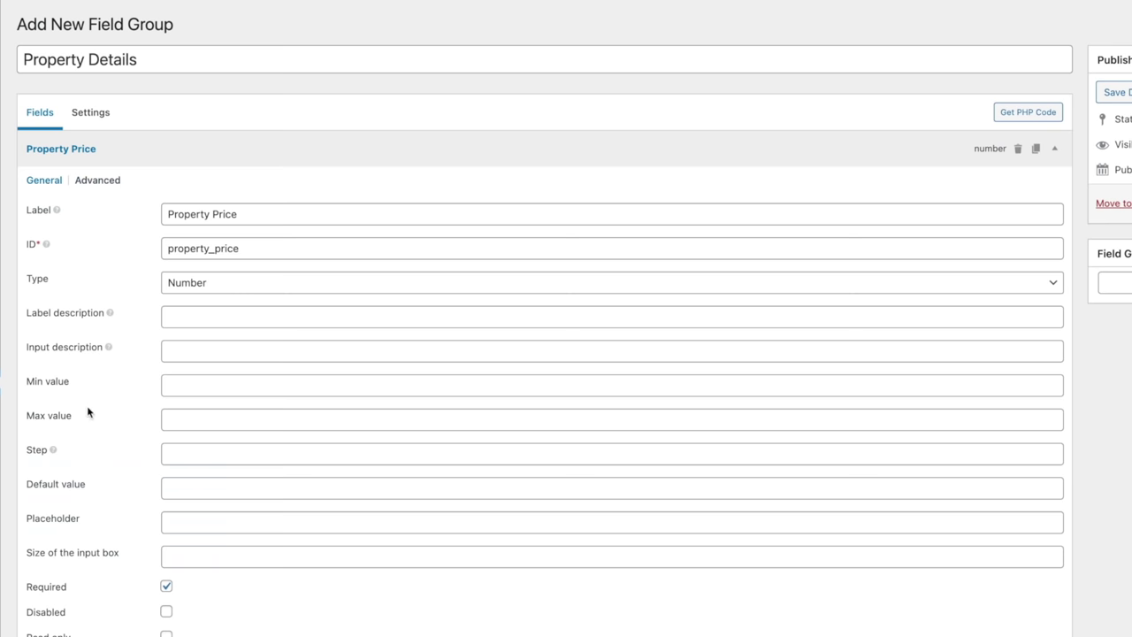
scroll(130, 501, "down", 5)
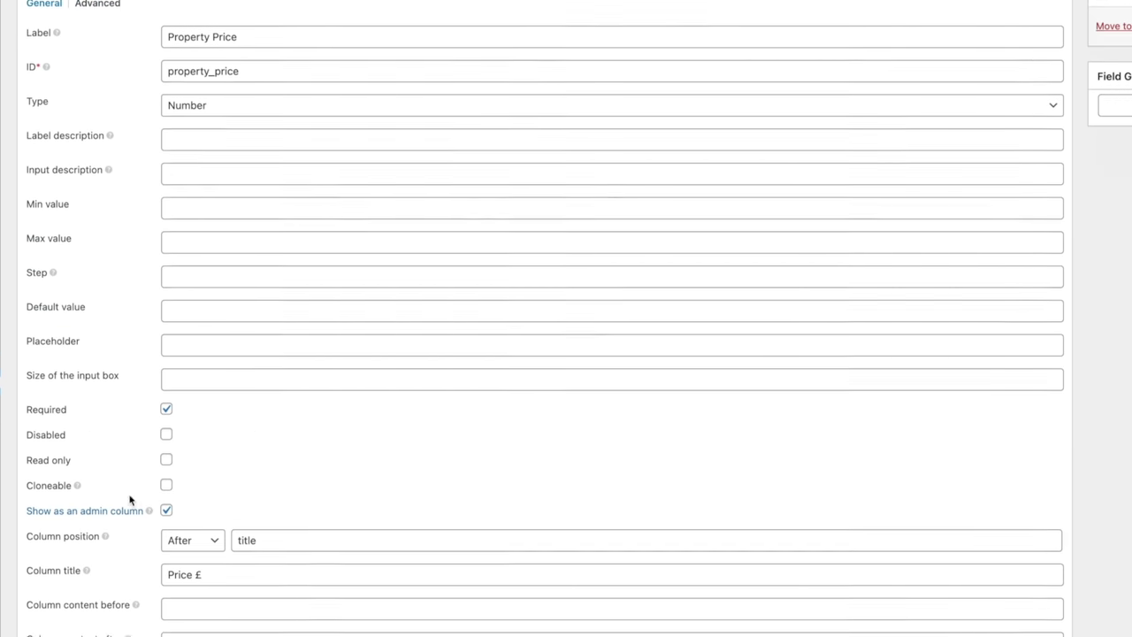
scroll(130, 499, "up", 2)
scroll(130, 501, "up", 2)
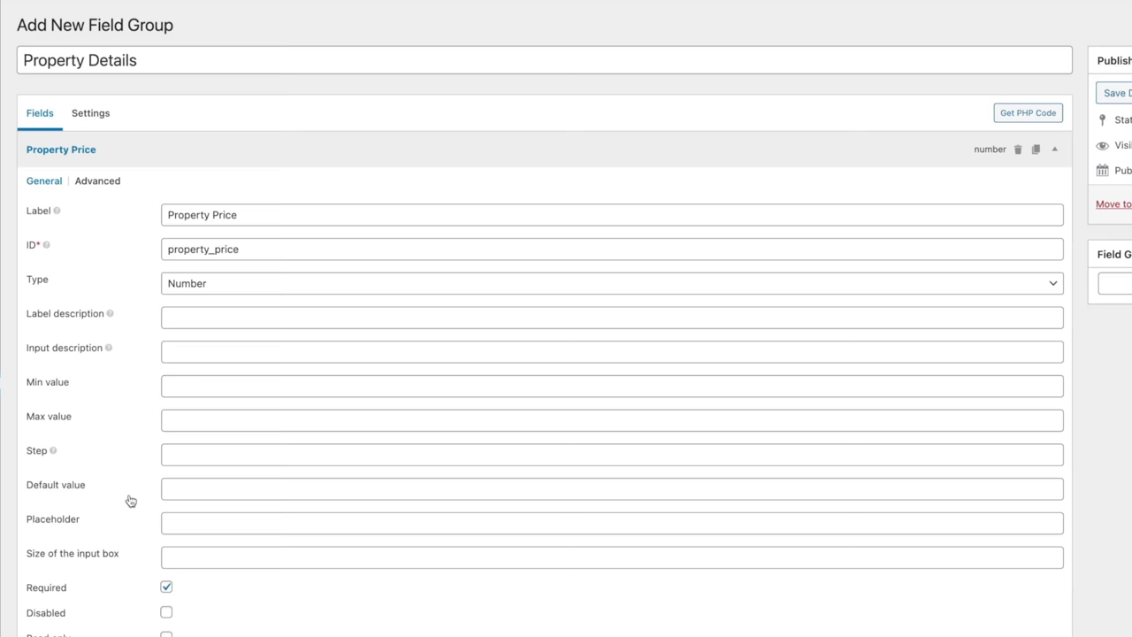
scroll(130, 501, "down", 2)
scroll(130, 501, "down", 2)
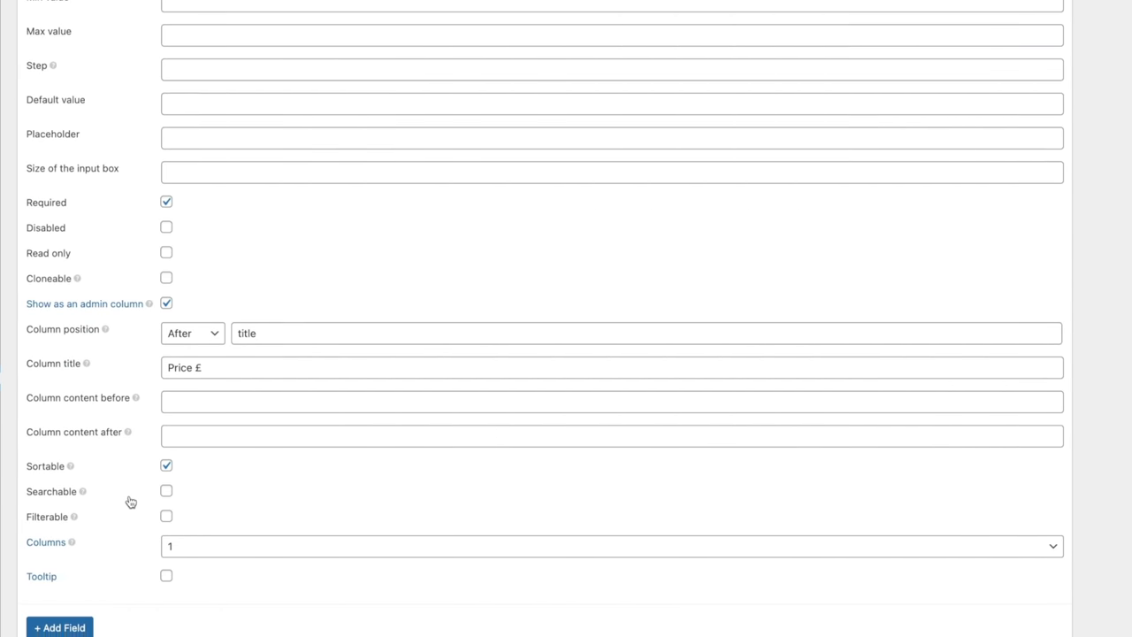
Step: Search the field types for "tex" and add a Text field below Property Price
left_click(69, 631)
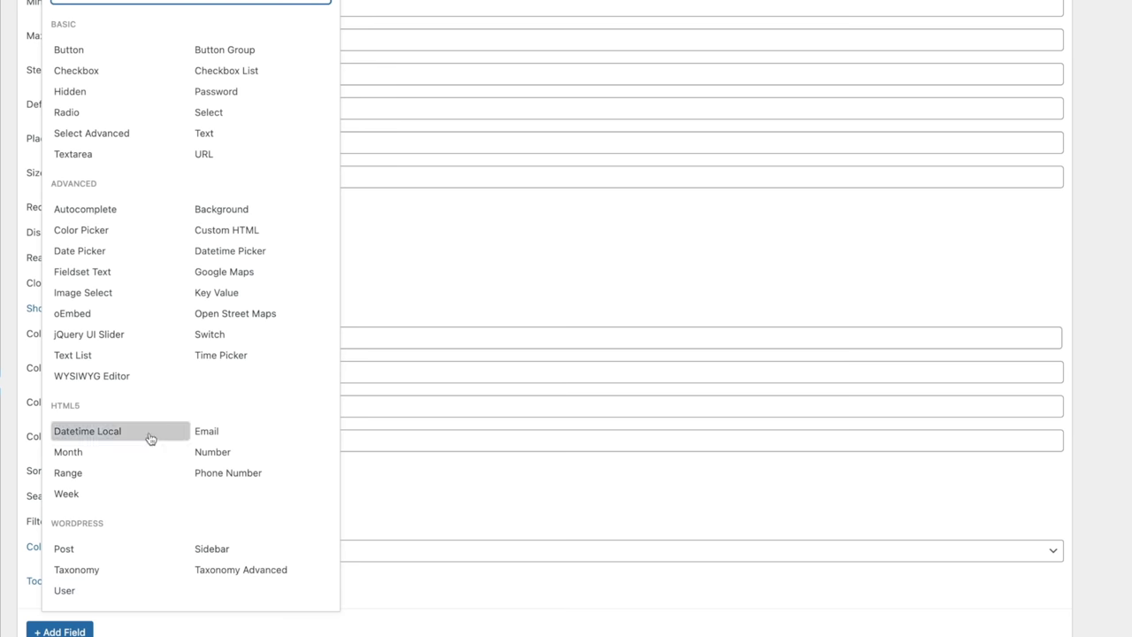
scroll(152, 254, "up", 1)
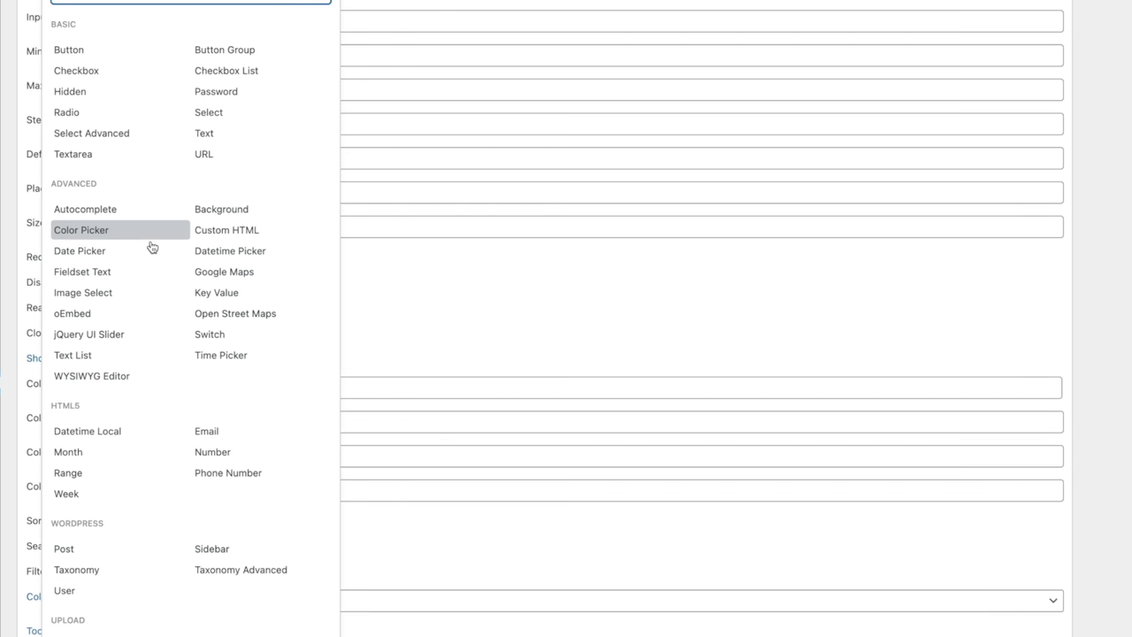
type("tex")
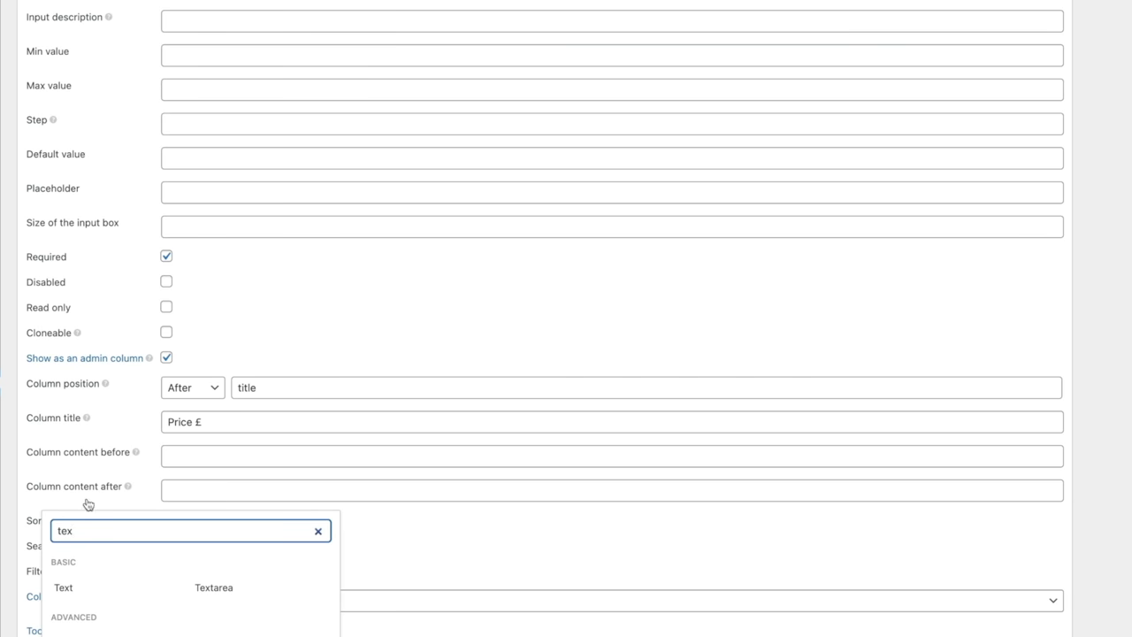
left_click(79, 580)
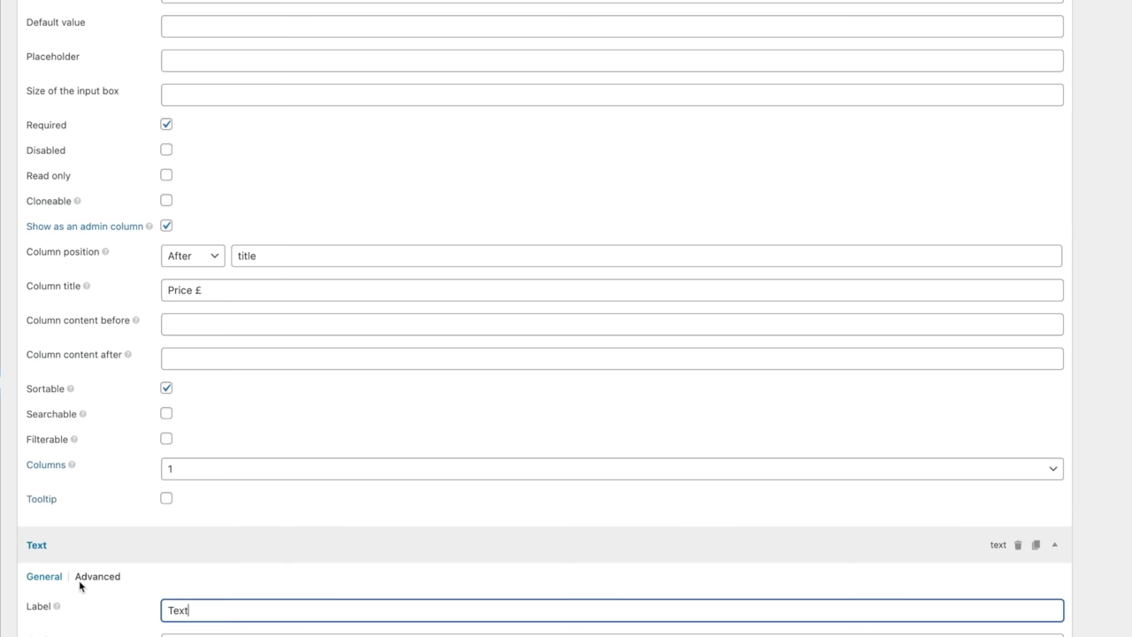
Step: Label the new text field Property Location and set its ID to property_location
scroll(296, 322, "down", 3)
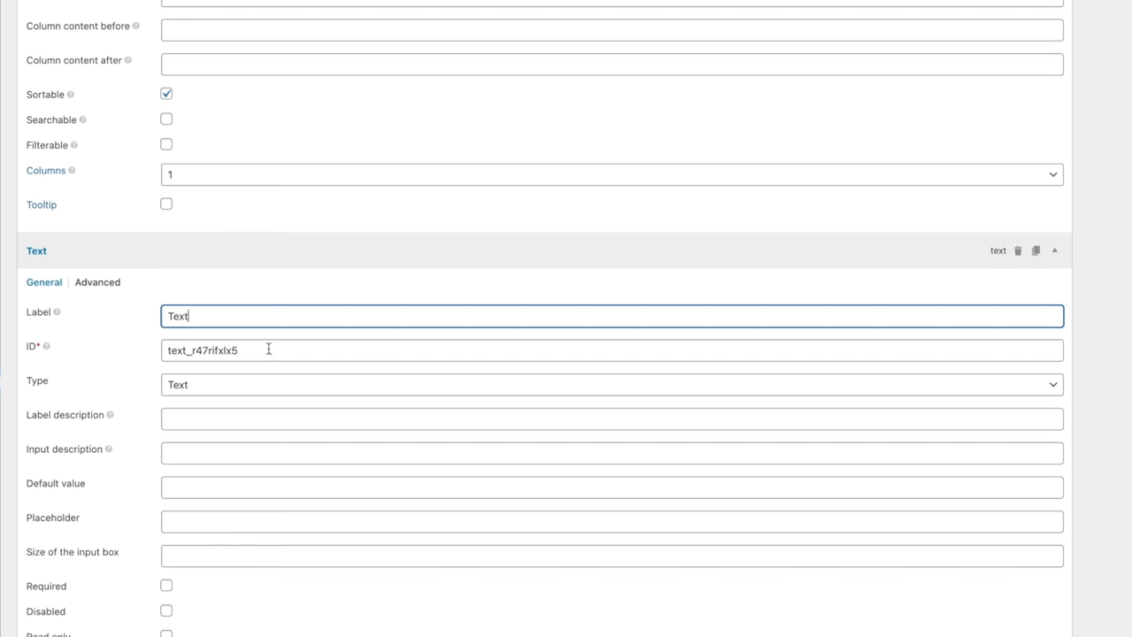
double_click(268, 348)
left_click(247, 329)
double_click(246, 318)
type("Property Location")
left_click(237, 351)
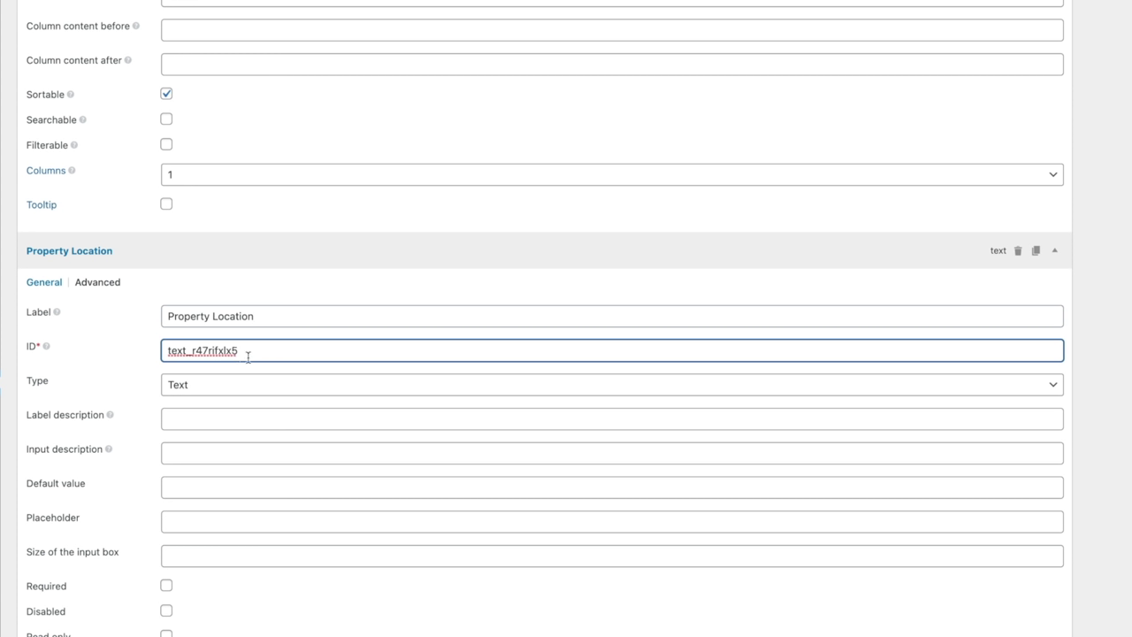
scroll(253, 353, "up", 1)
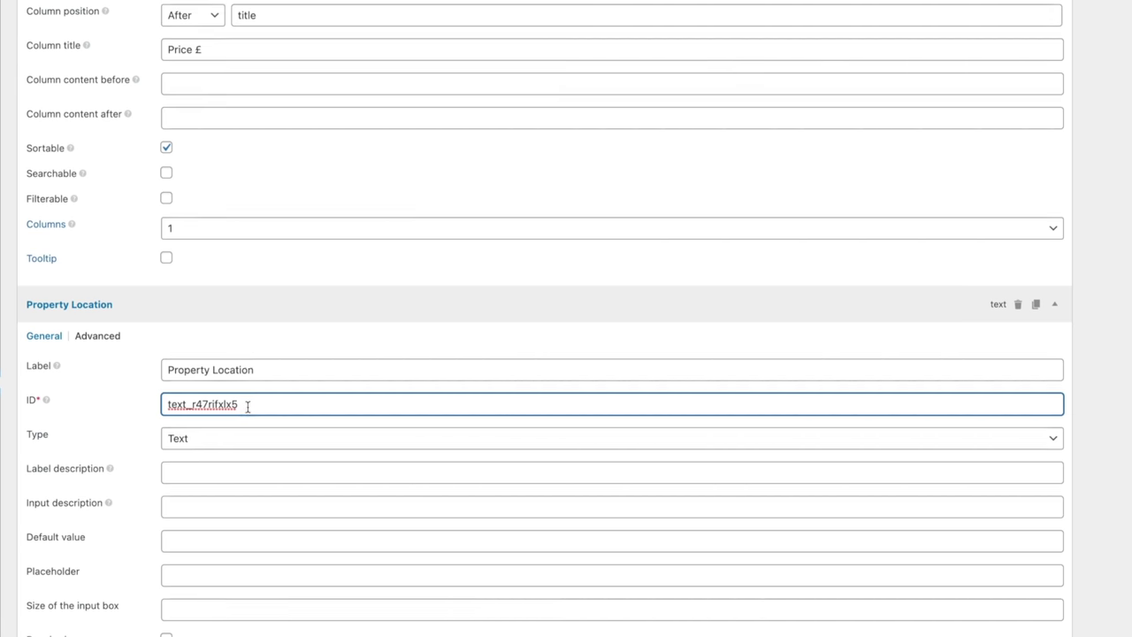
left_click_drag(245, 404, 127, 410)
type("property_location")
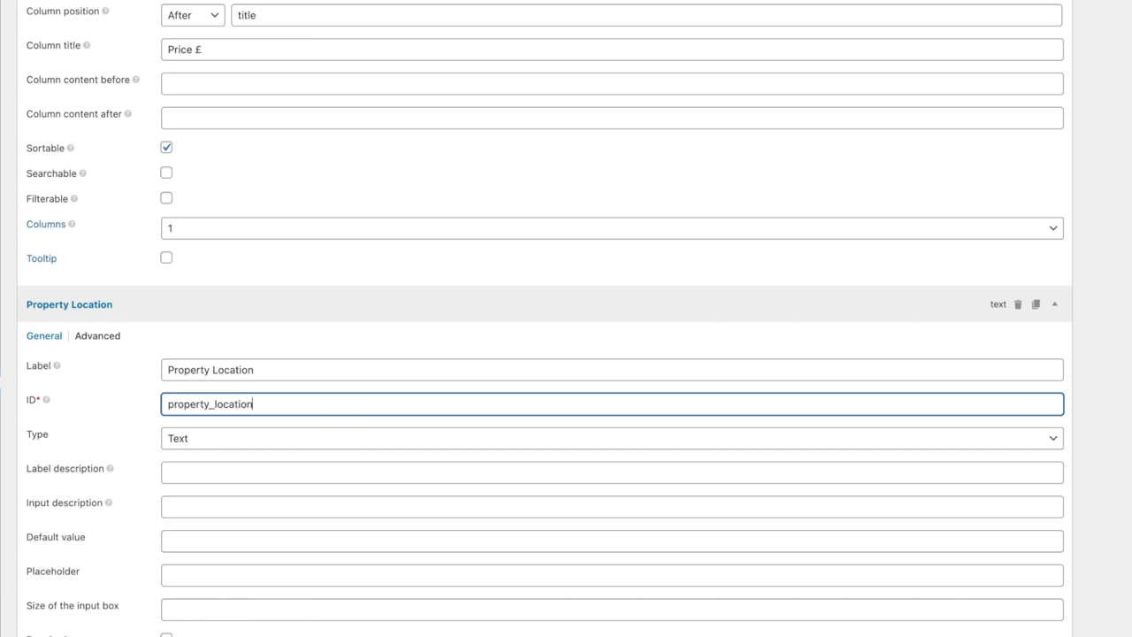
Step: Publish the Property Details field group and open its group settings
scroll(107, 456, "down", 3)
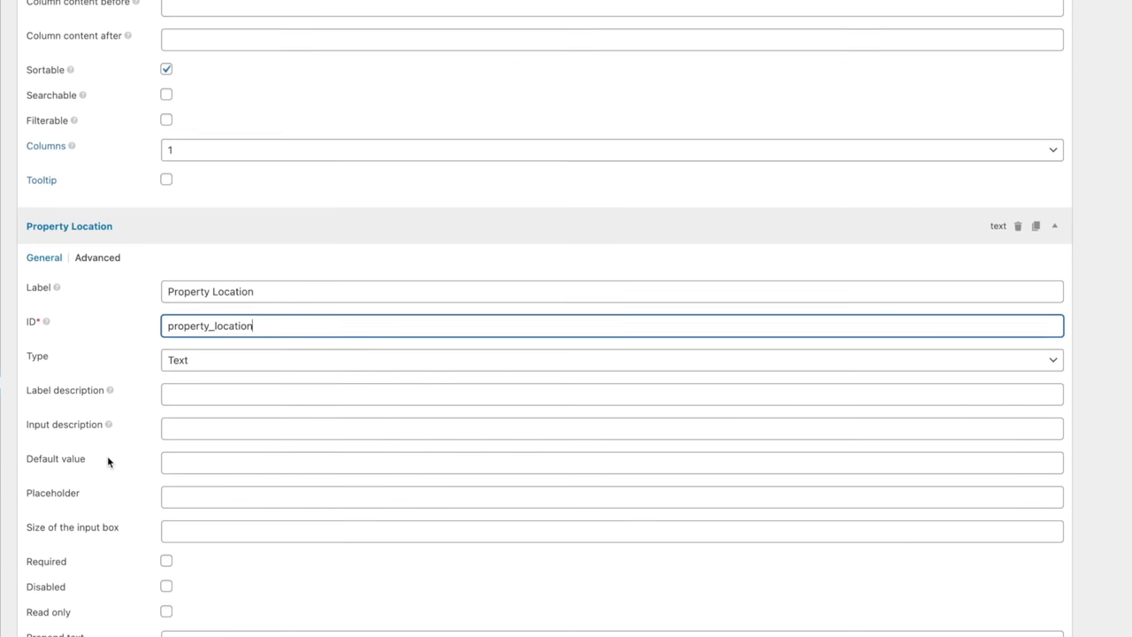
scroll(107, 455, "down", 3)
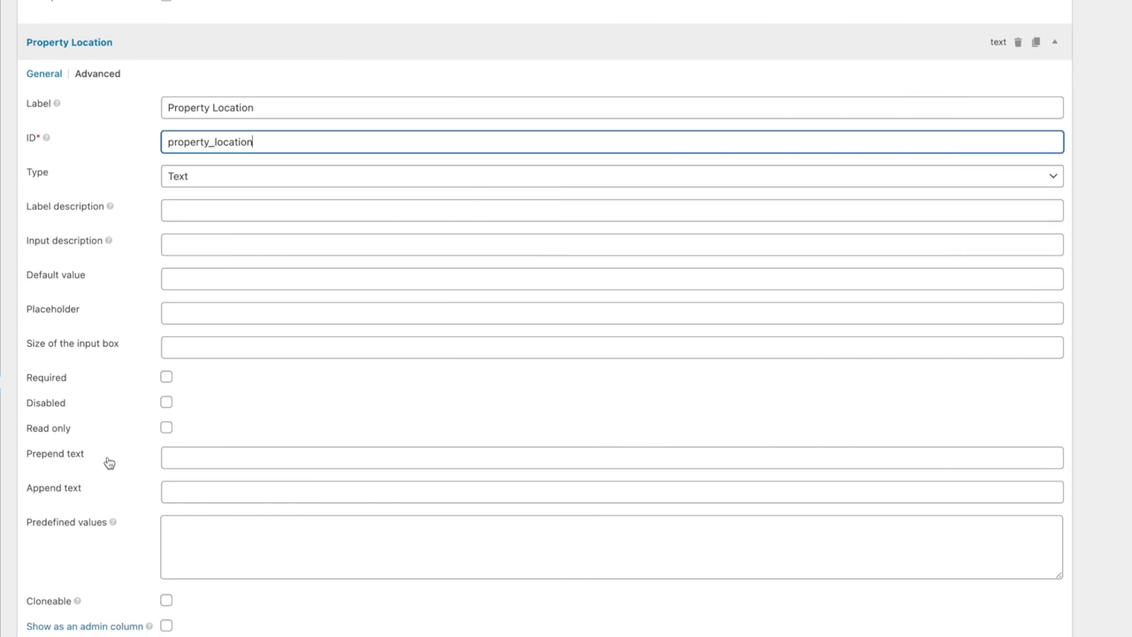
scroll(107, 462, "down", 3)
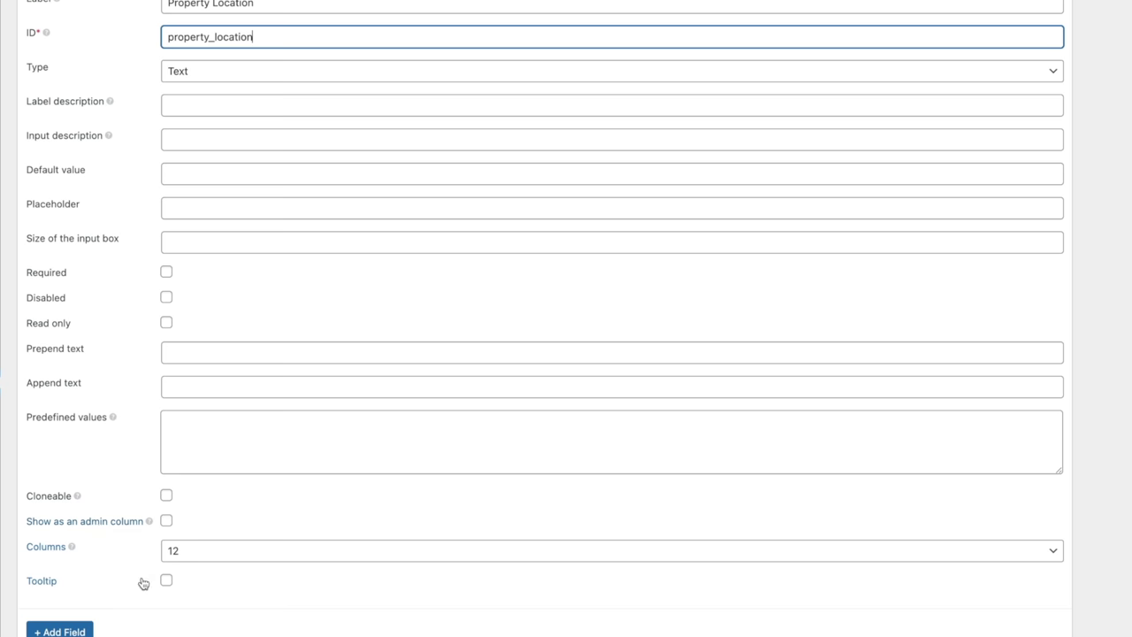
scroll(142, 583, "up", 3)
left_click(360, 570)
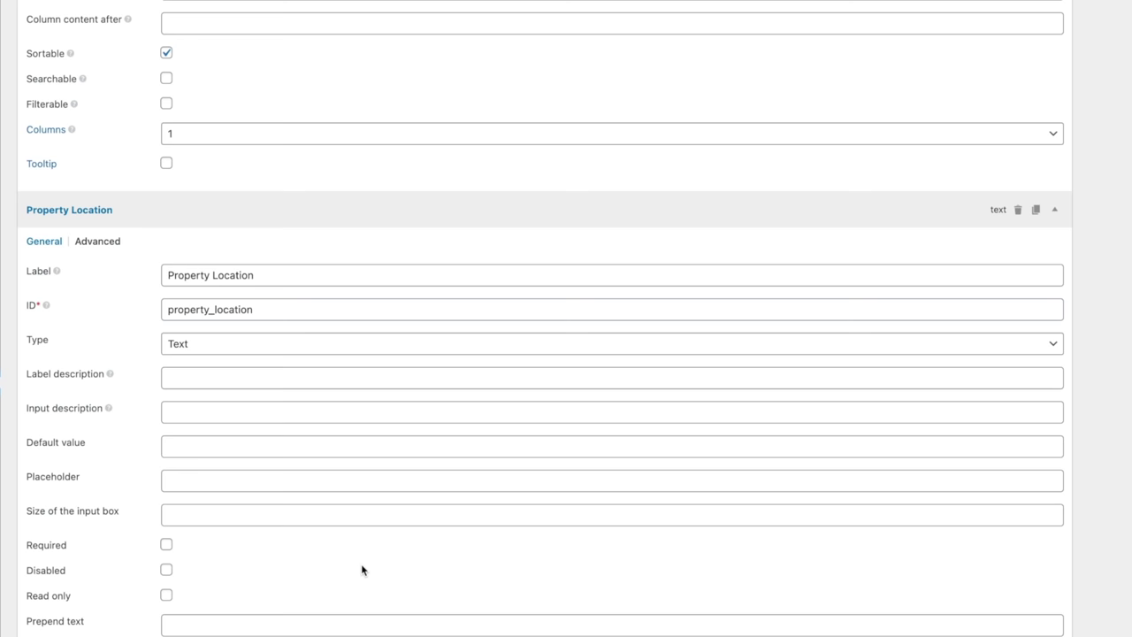
scroll(361, 563, "up", 12)
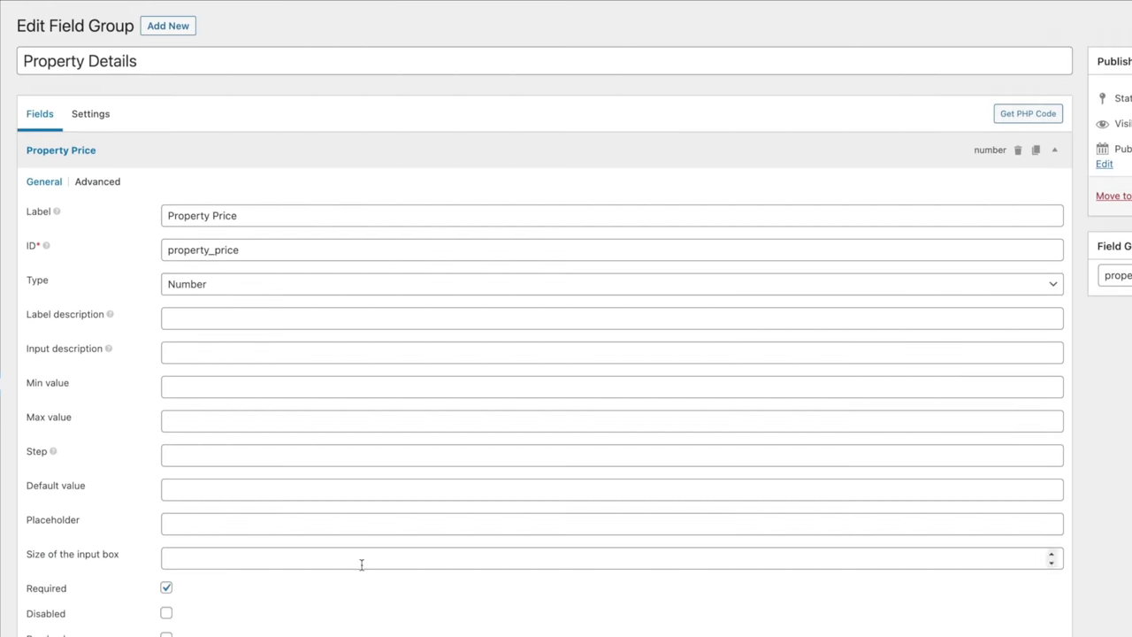
left_click(92, 115)
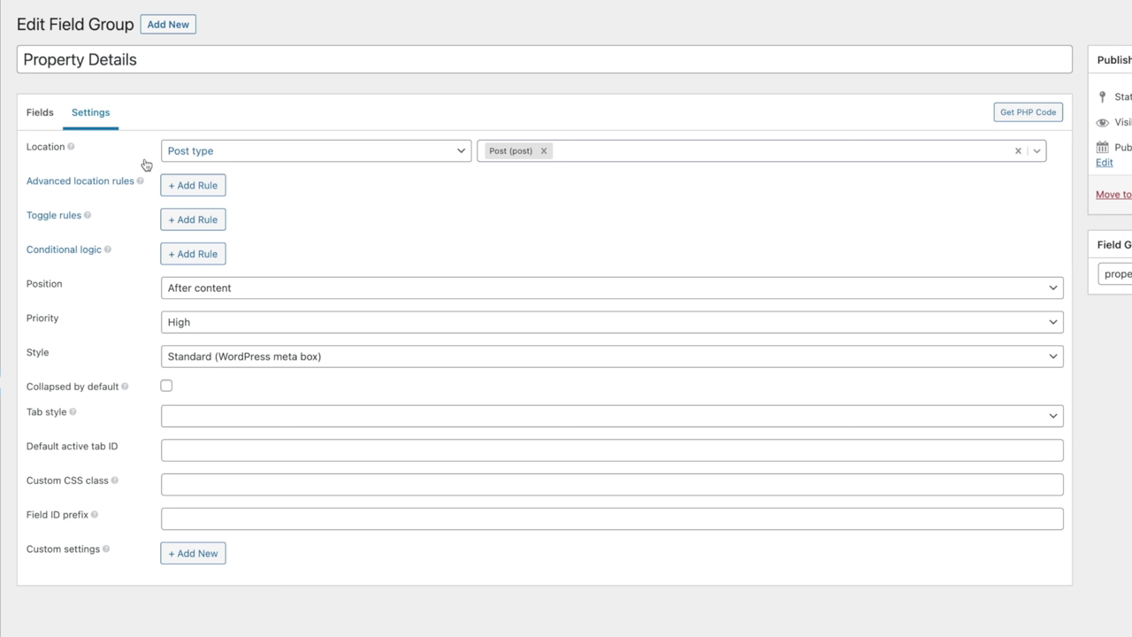
Step: Set the Property Details field group's location to the Property post type instead of Post, keep its position After content, and update it
left_click(545, 152)
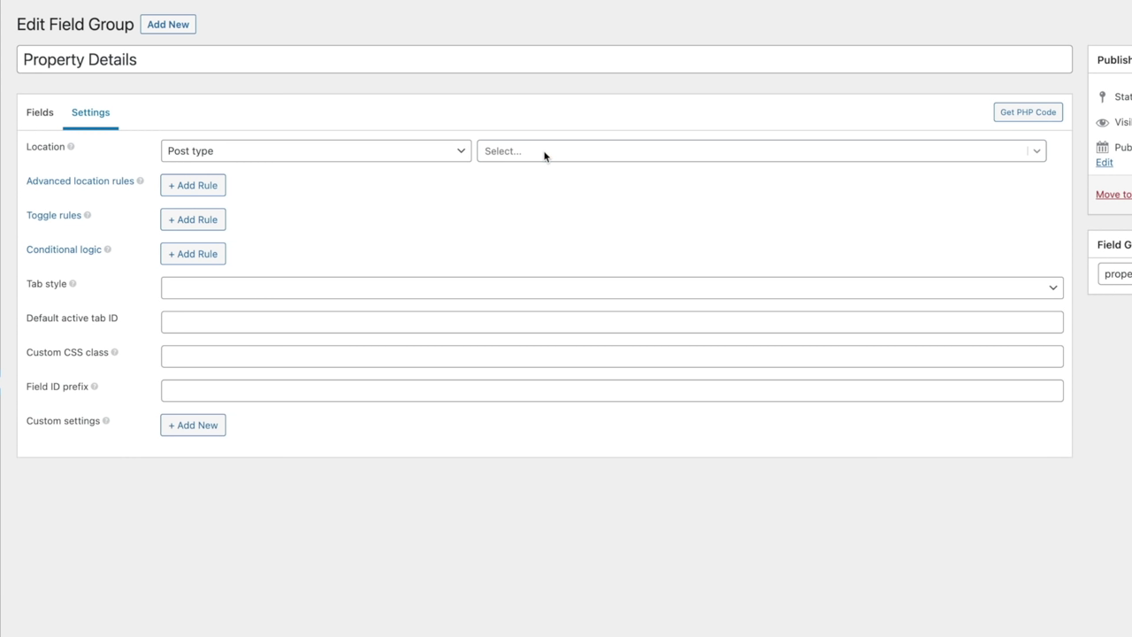
left_click(520, 152)
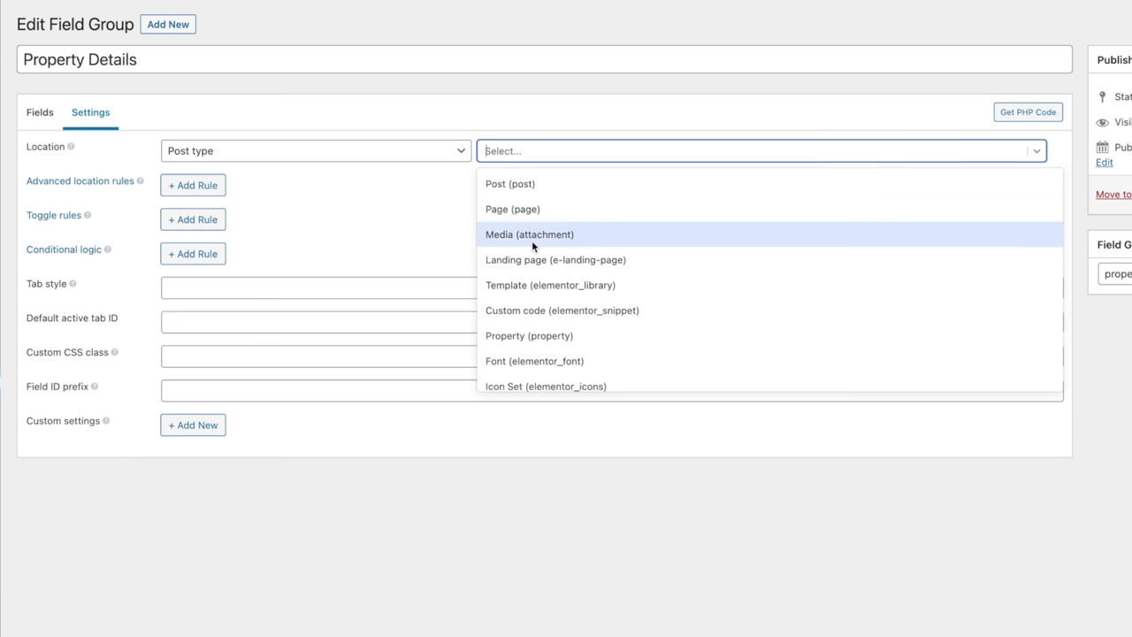
left_click(535, 336)
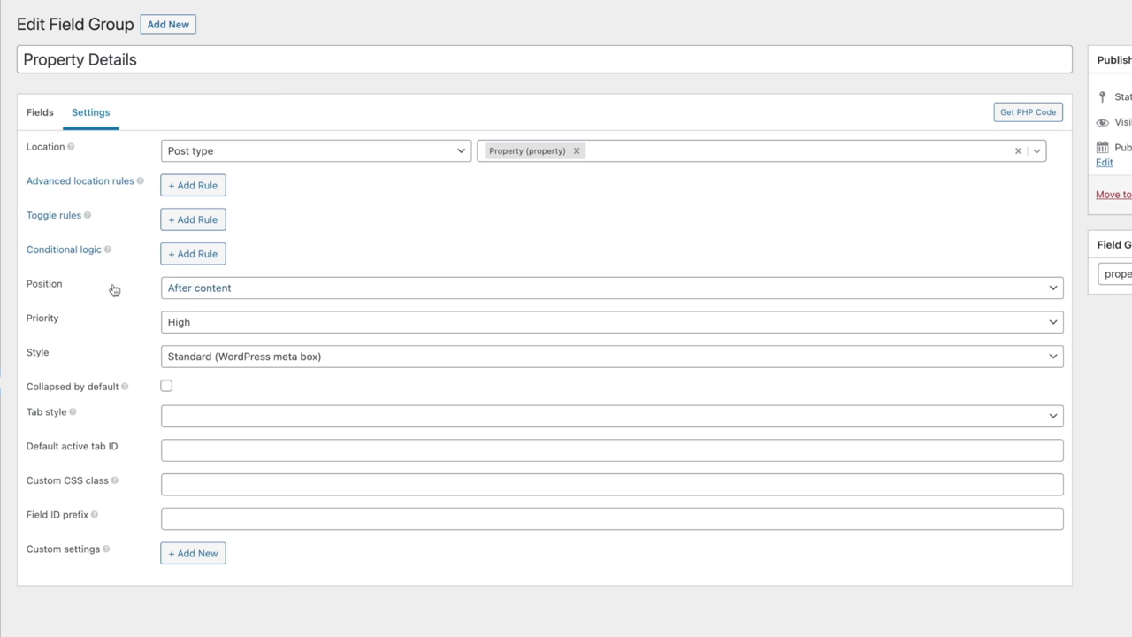
left_click(266, 292)
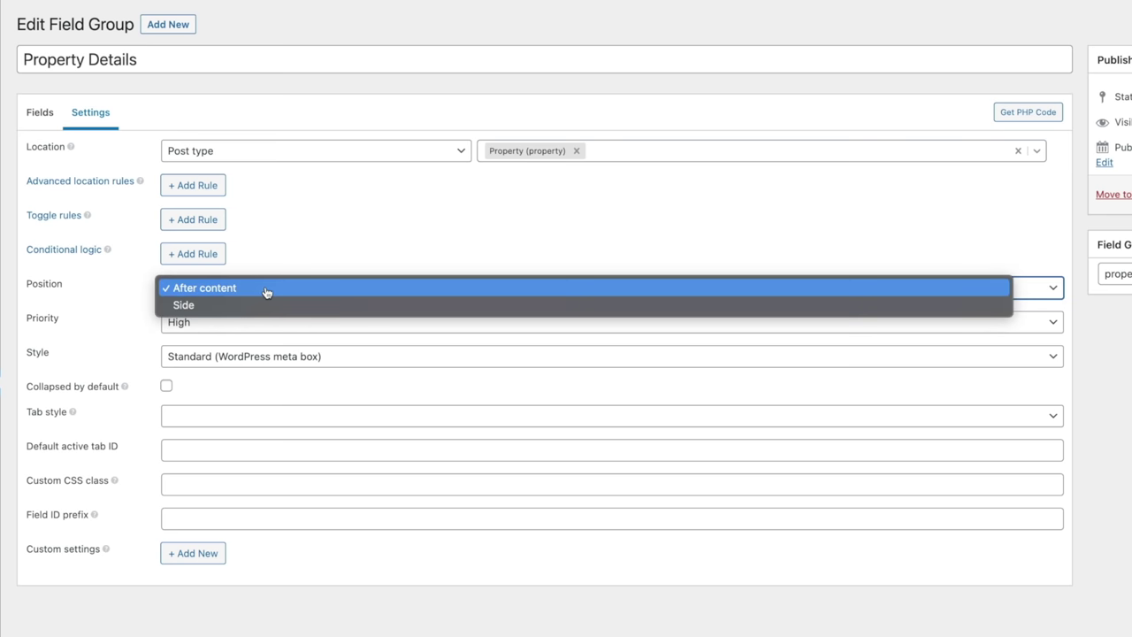
left_click(328, 217)
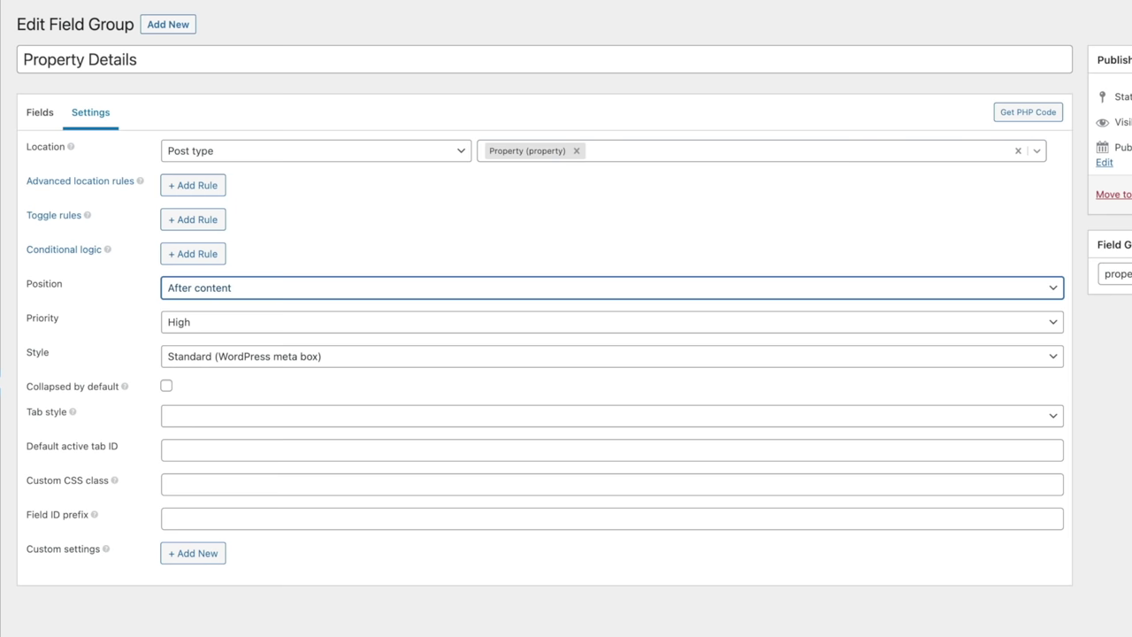
left_click(1091, 219)
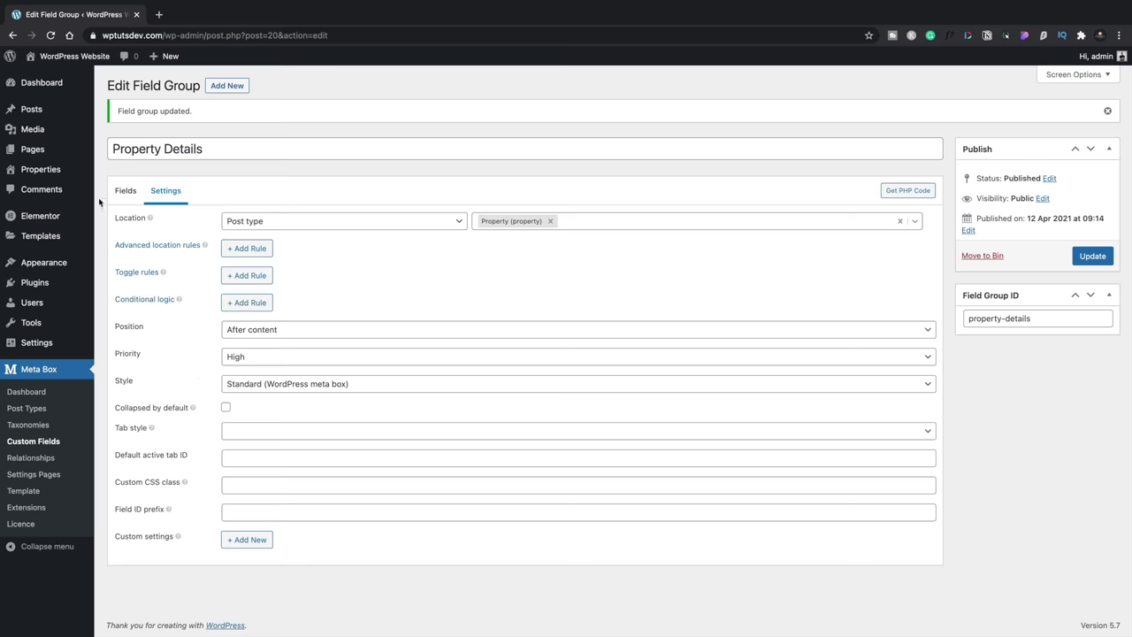
Step: Add a new property titled Edinburgh Heights and paste lorem ipsum paragraphs as its body text
mouse_move(44, 170)
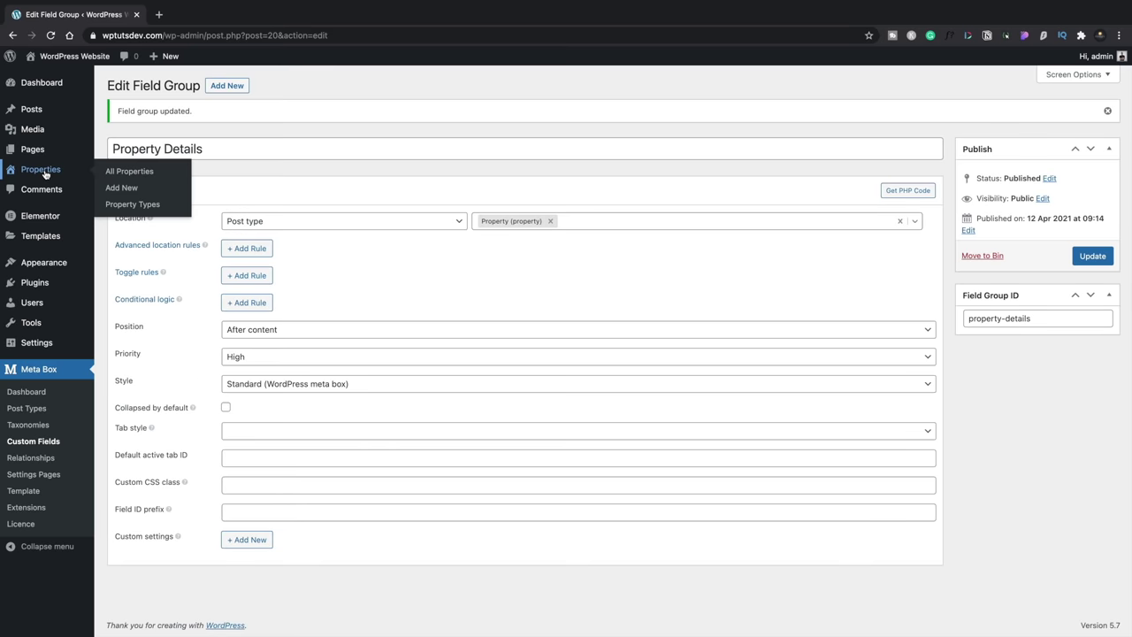
left_click(115, 172)
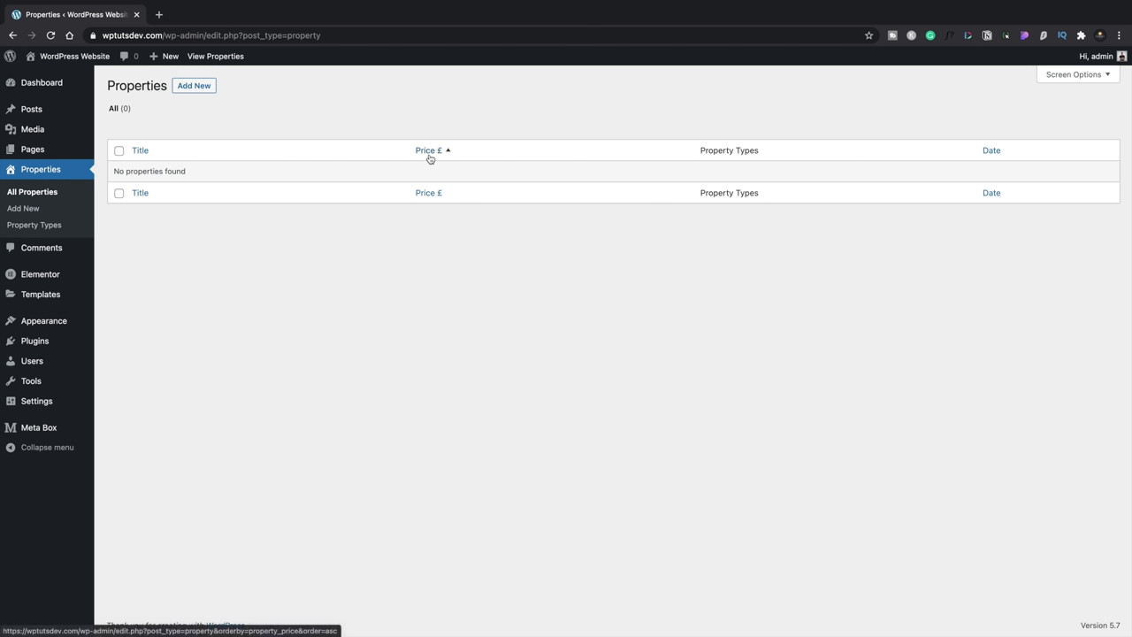
left_click(192, 86)
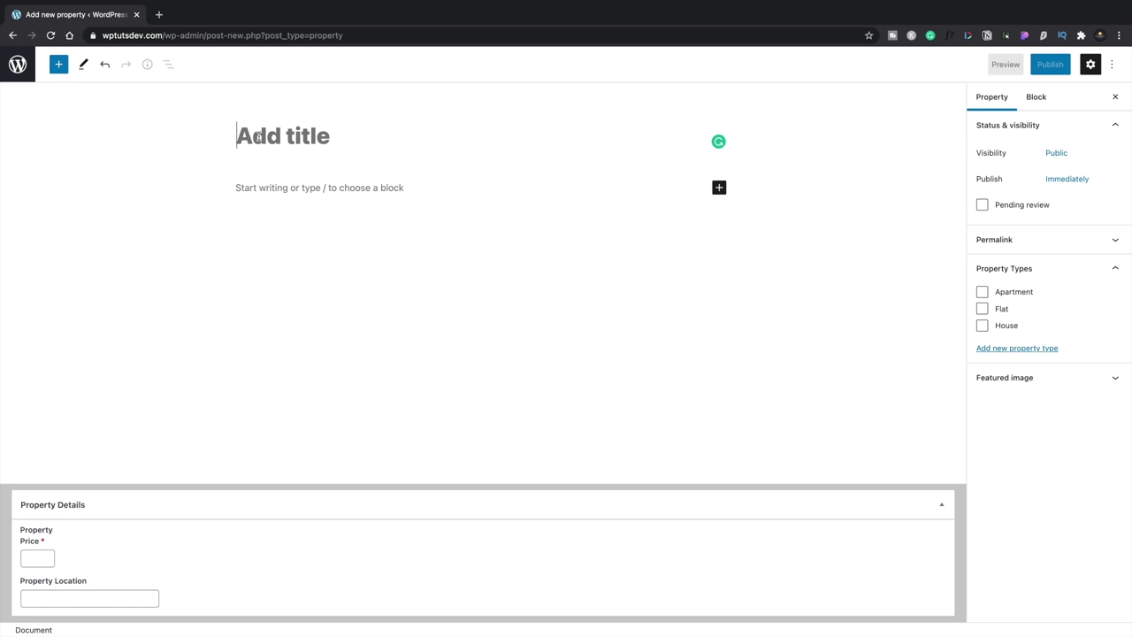
type("Edinb")
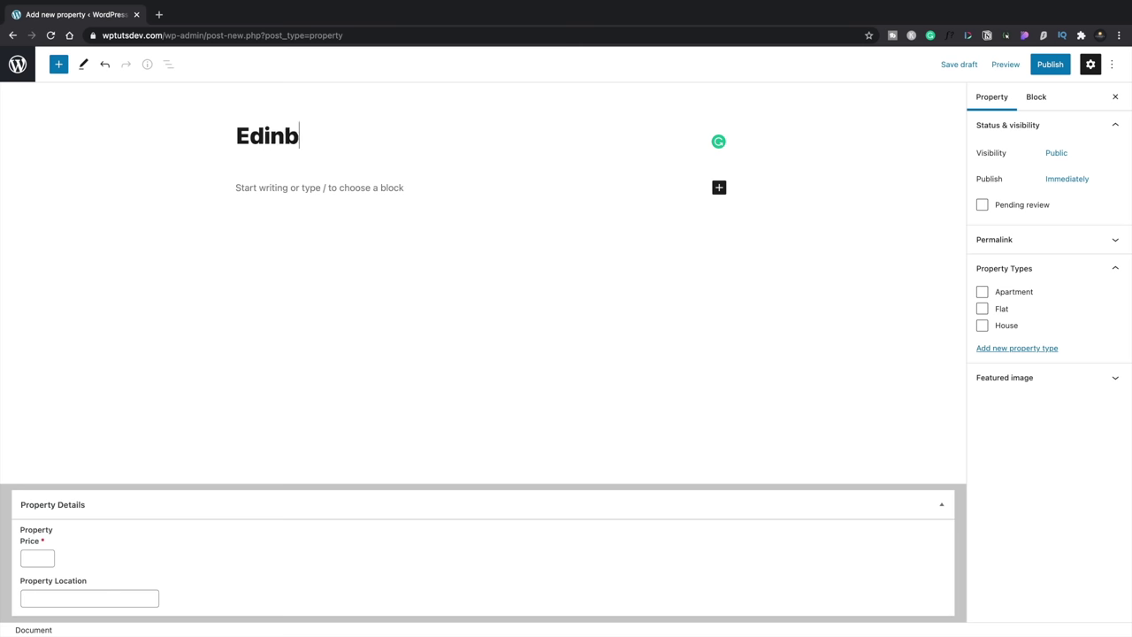
type("urgh Heights")
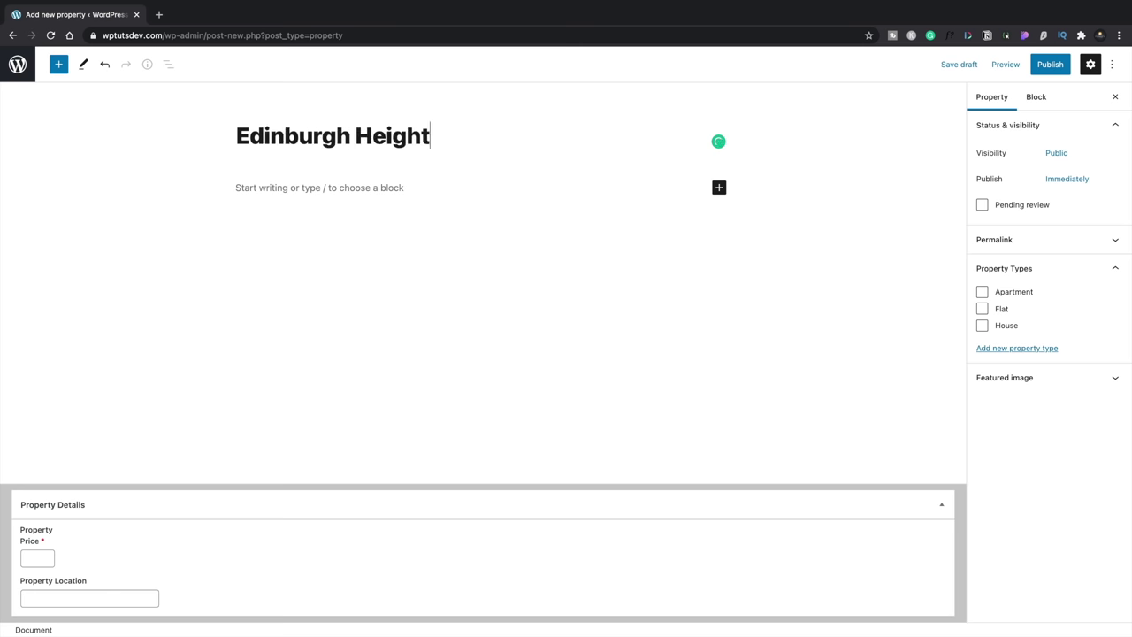
left_click(267, 181)
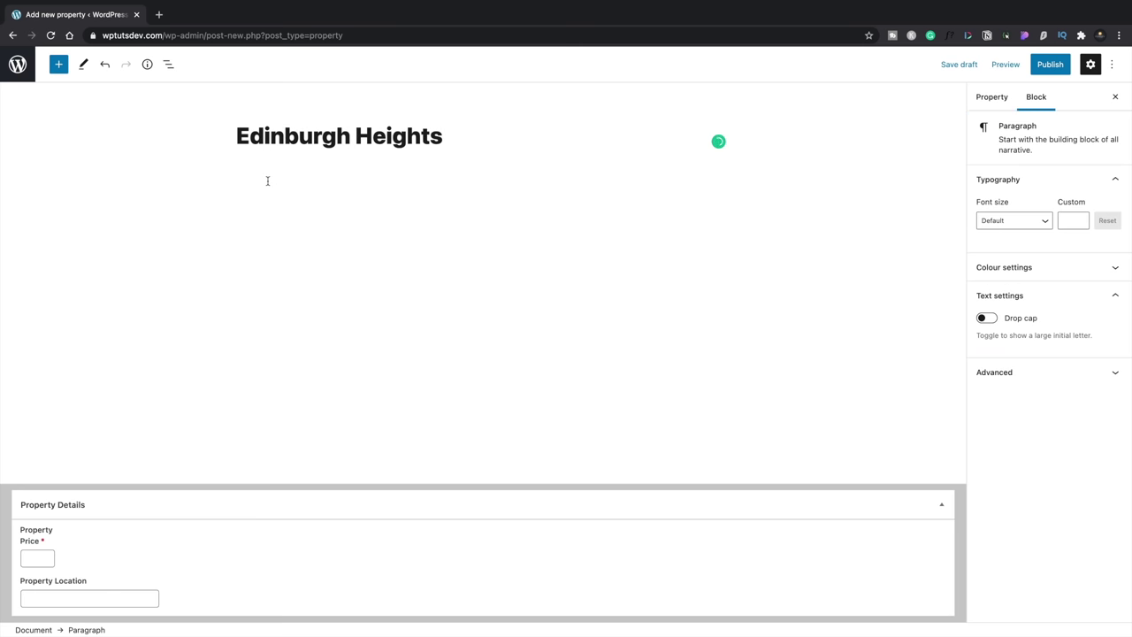
key("super+v")
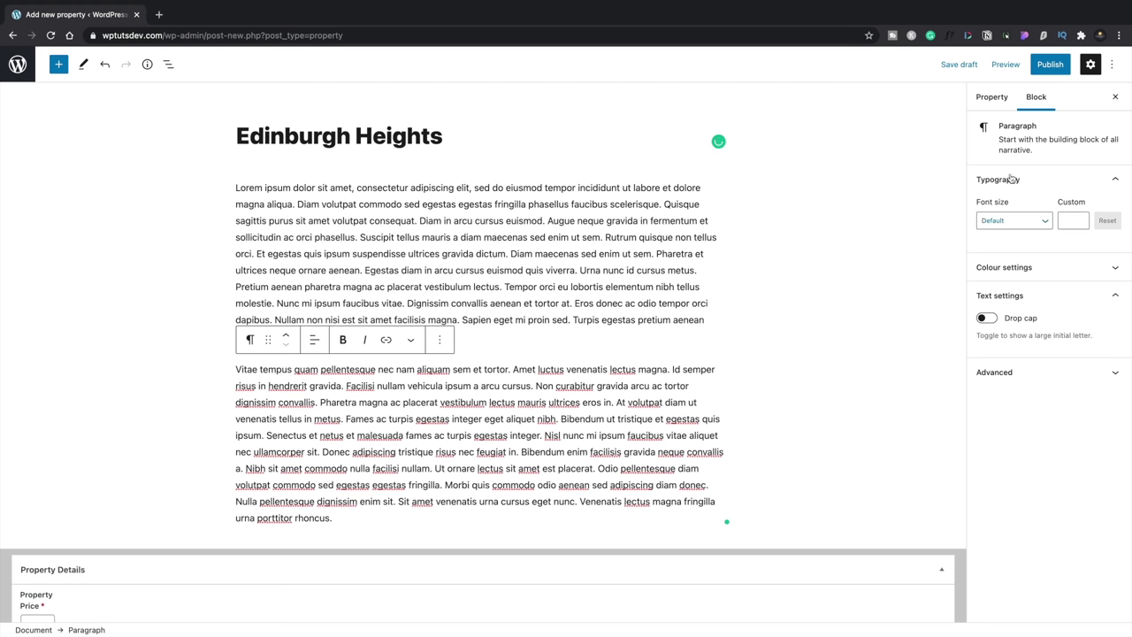
Step: Assign the Apartment property type to the Edinburgh Heights property
left_click(991, 97)
left_click(1002, 268)
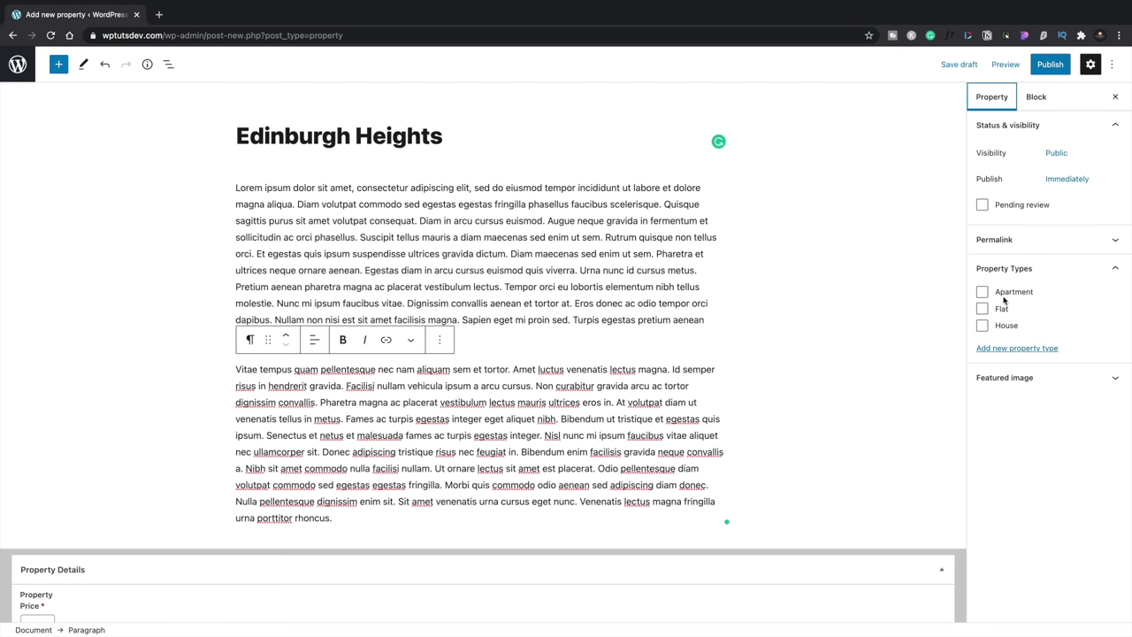
left_click(982, 293)
Step: Set the first living-room photo in the media library as the property's featured image
left_click(990, 376)
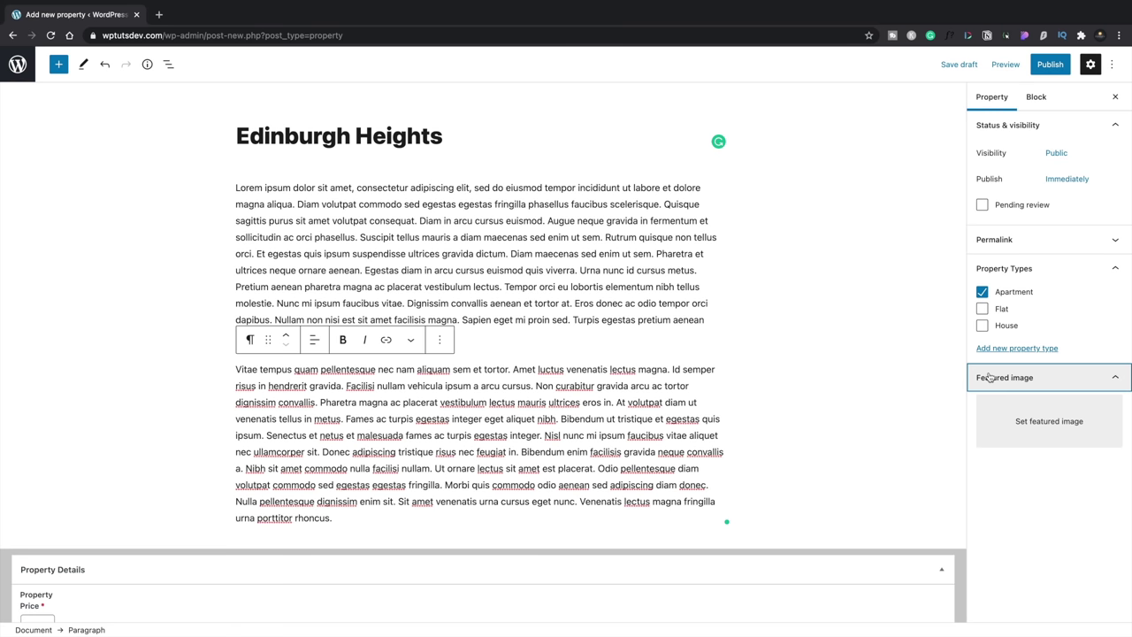
left_click(1024, 413)
left_click(135, 104)
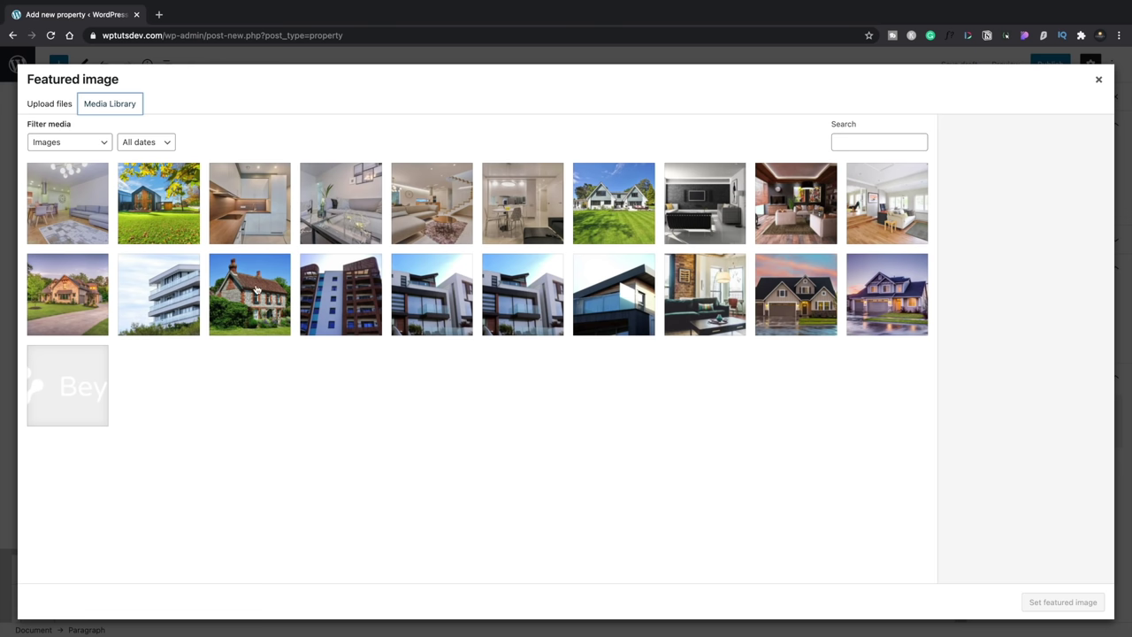
left_click(50, 222)
left_click(1040, 595)
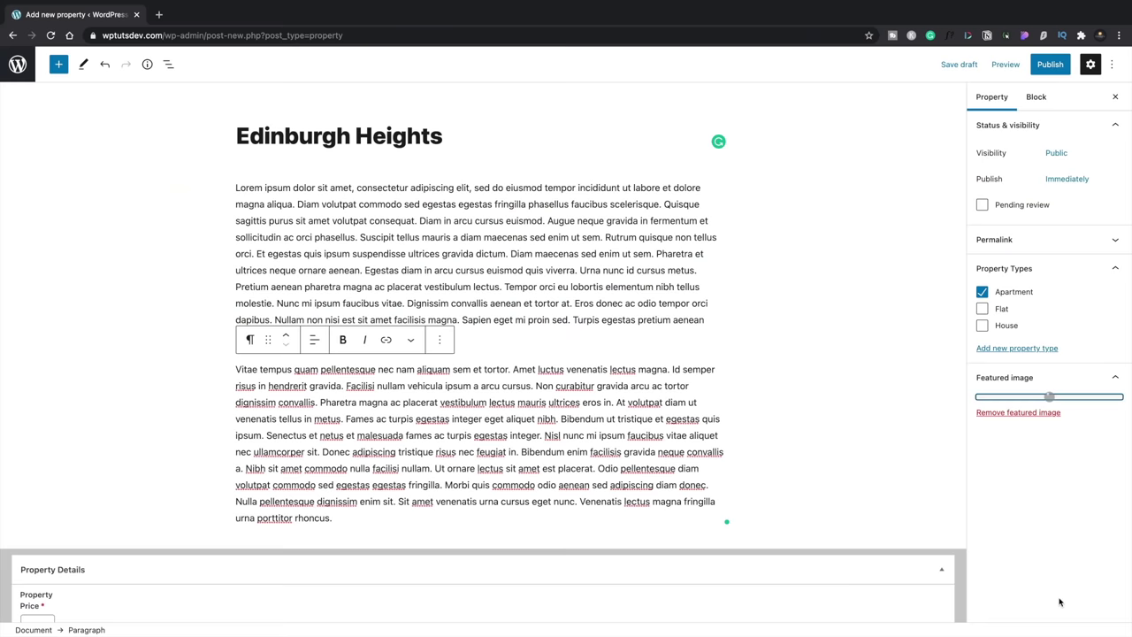
Step: Fill in the property details with a price of 490000 and the location Edinburgh, United Kingdom
scroll(662, 513, "down", 1)
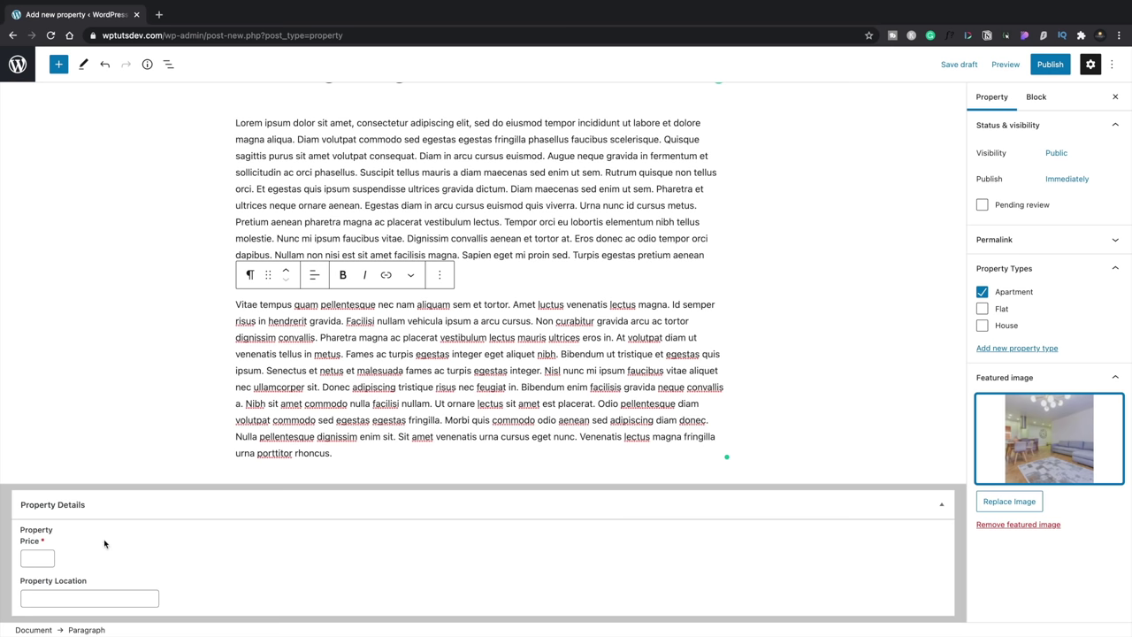
left_click(32, 554)
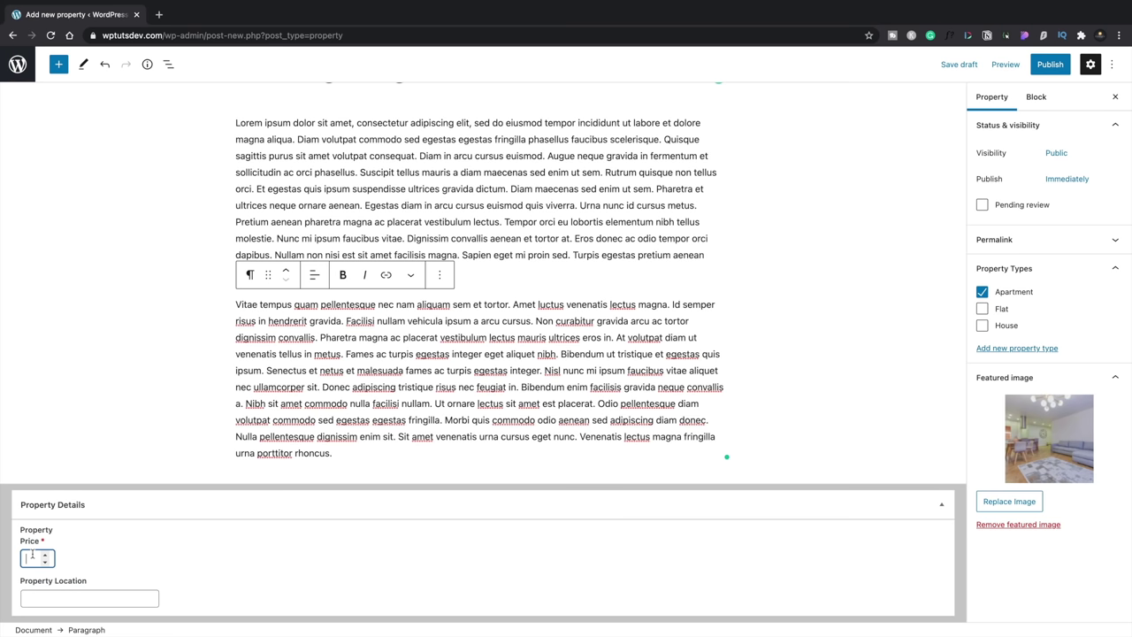
type("50000")
left_click(38, 596)
type("Ed")
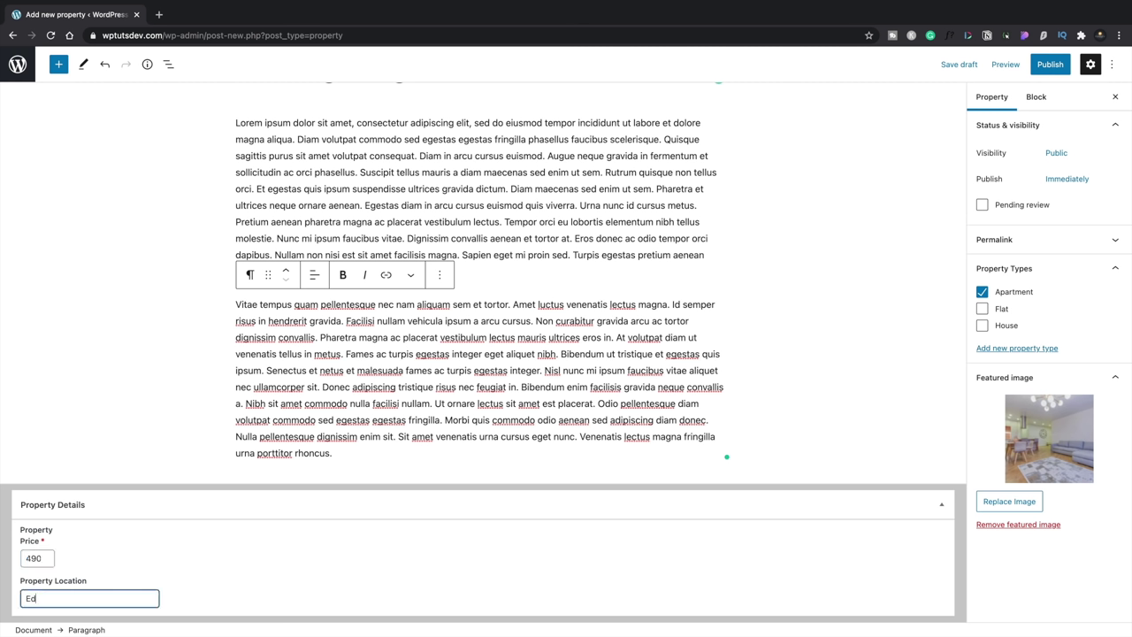
type("inburgh, United Kingdom")
Step: Publish the Edinburgh Heights property with pre-publish checks turned off, and return to the list of properties
left_click(1050, 63)
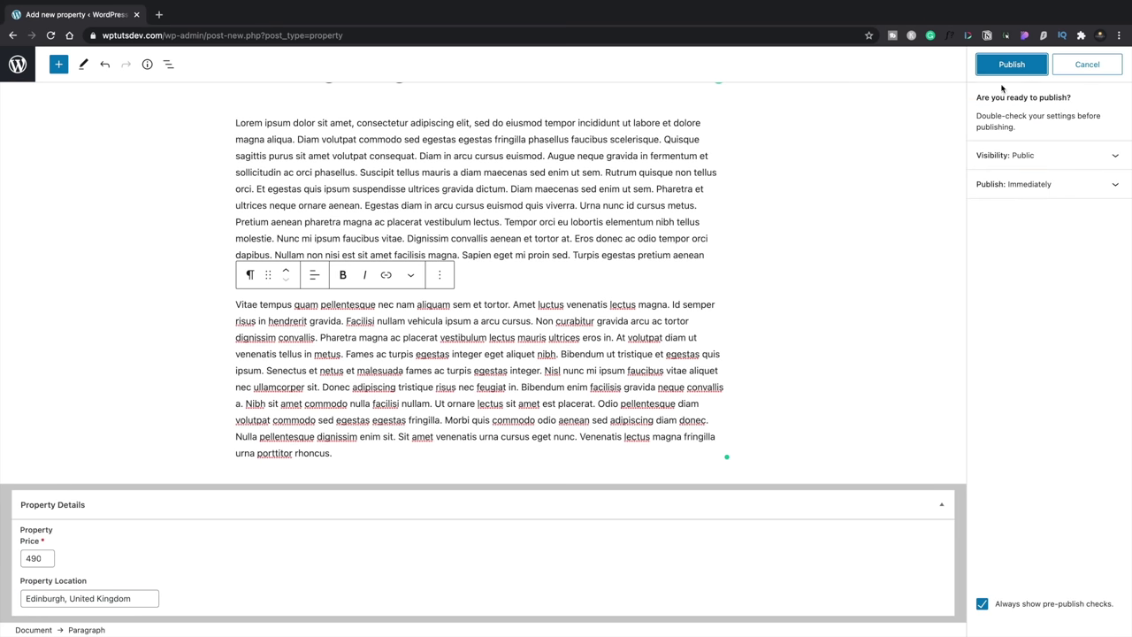
left_click(982, 604)
left_click(1011, 64)
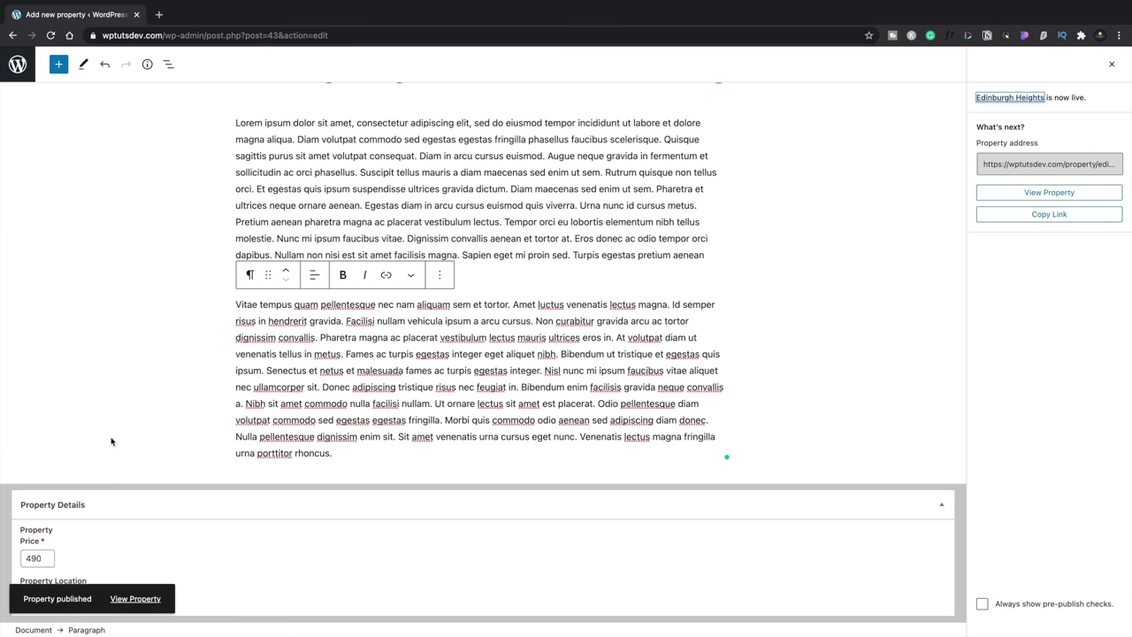
left_click(18, 64)
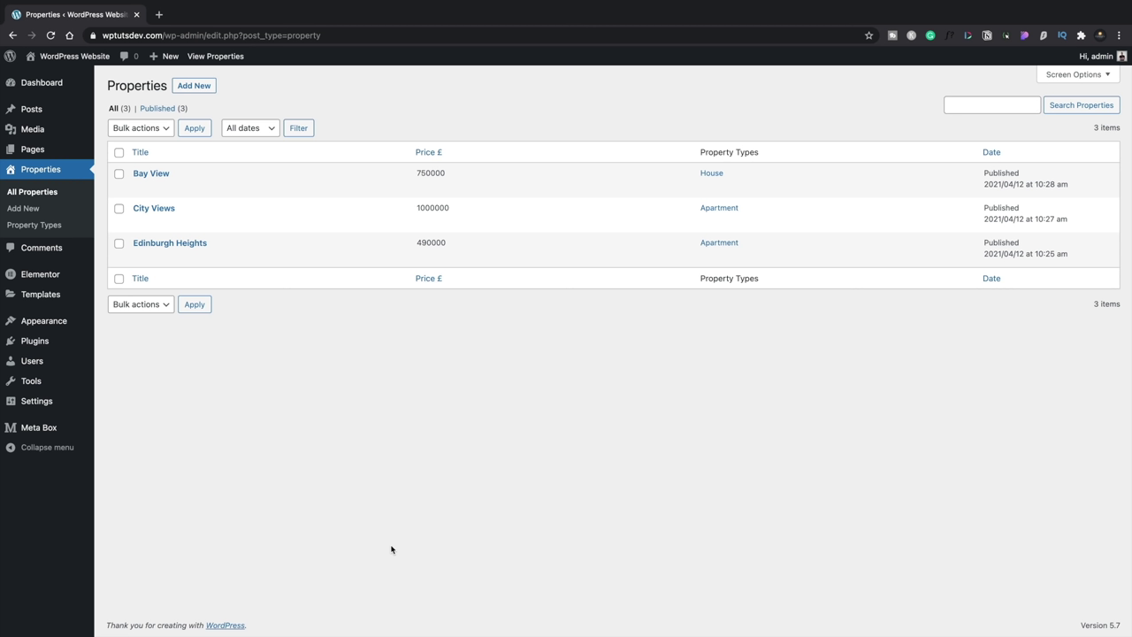
Step: Start a new Archive template in the Theme Builder and name it Property Archive
mouse_move(55, 282)
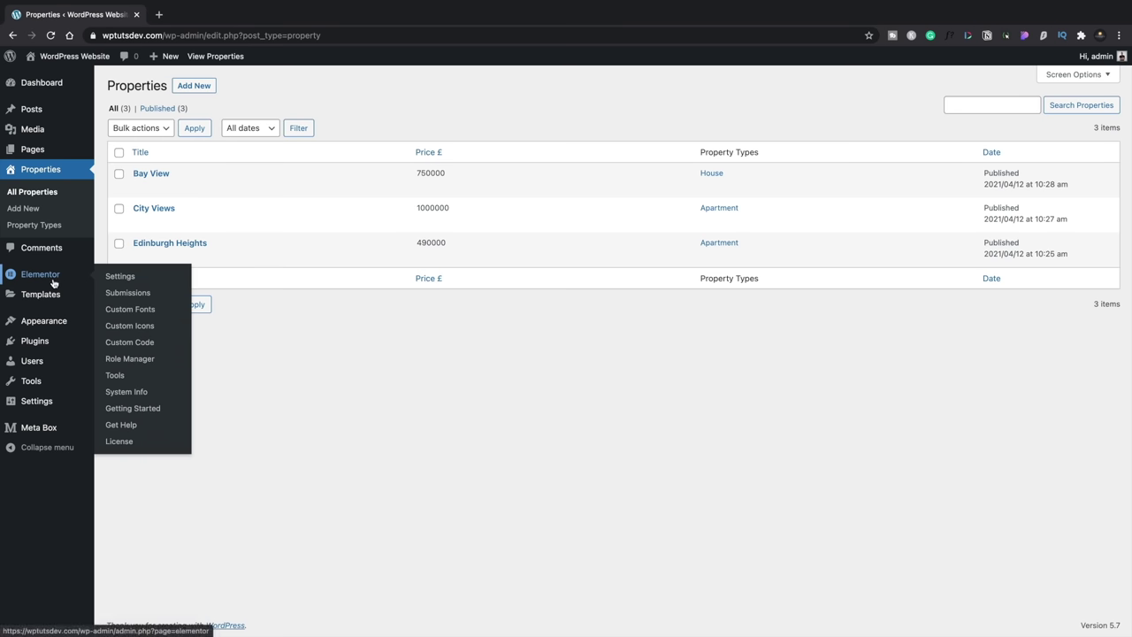
left_click(123, 329)
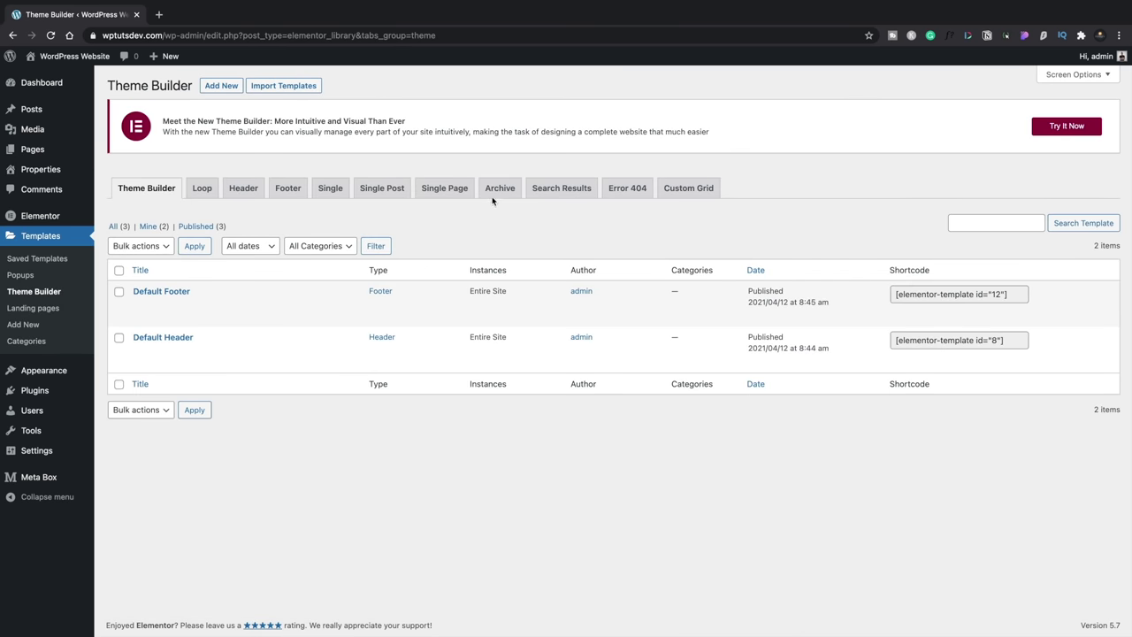
left_click(496, 194)
left_click(591, 403)
left_click(592, 394)
type("Property Archive")
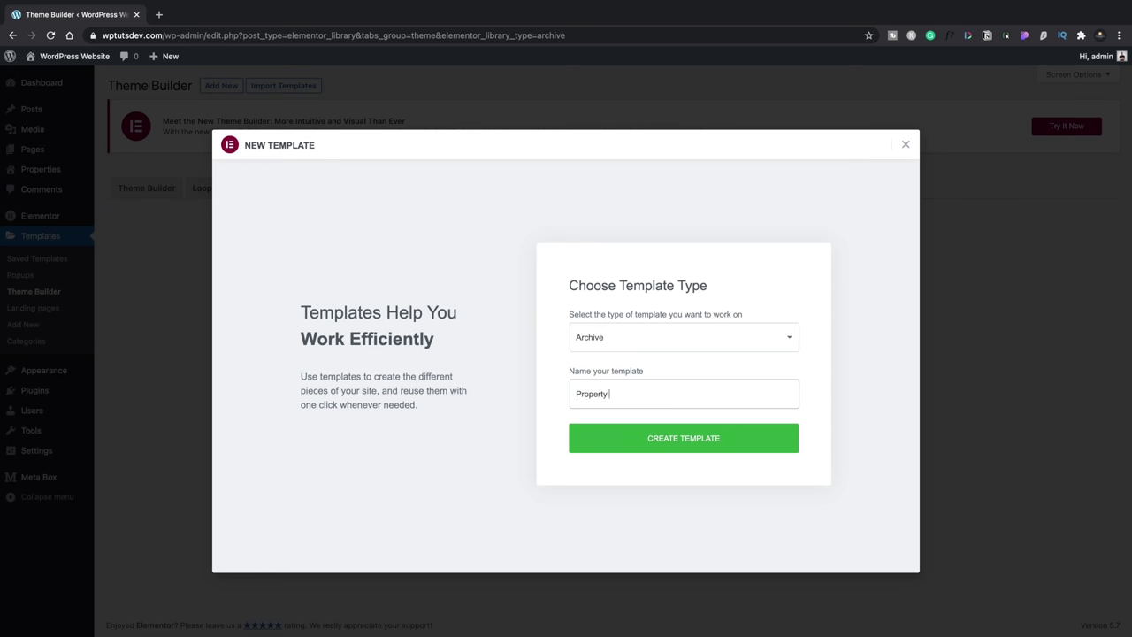
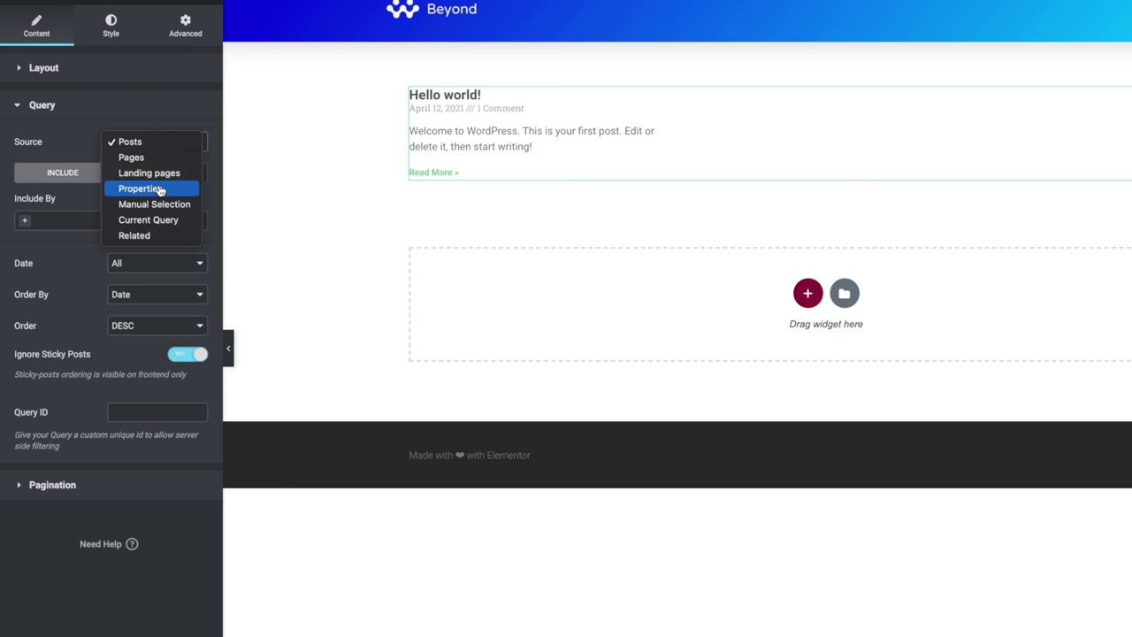
Step: Set the posts widget's query source to Properties and its pagination to Numbers + Previous/Next
left_click(160, 189)
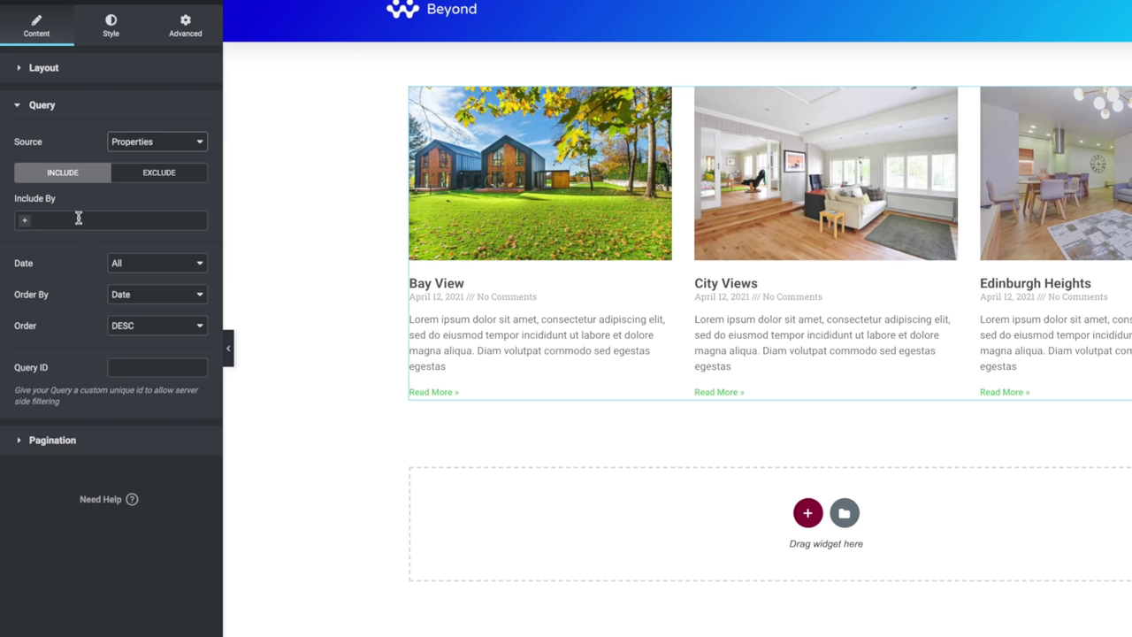
left_click(50, 440)
left_click(154, 180)
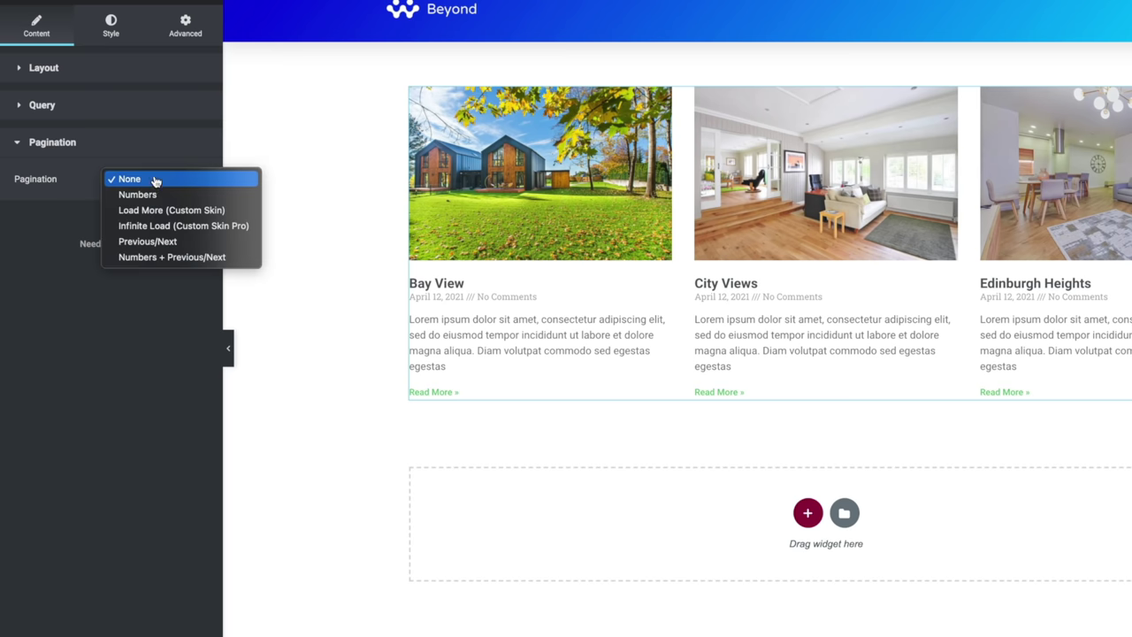
left_click(156, 257)
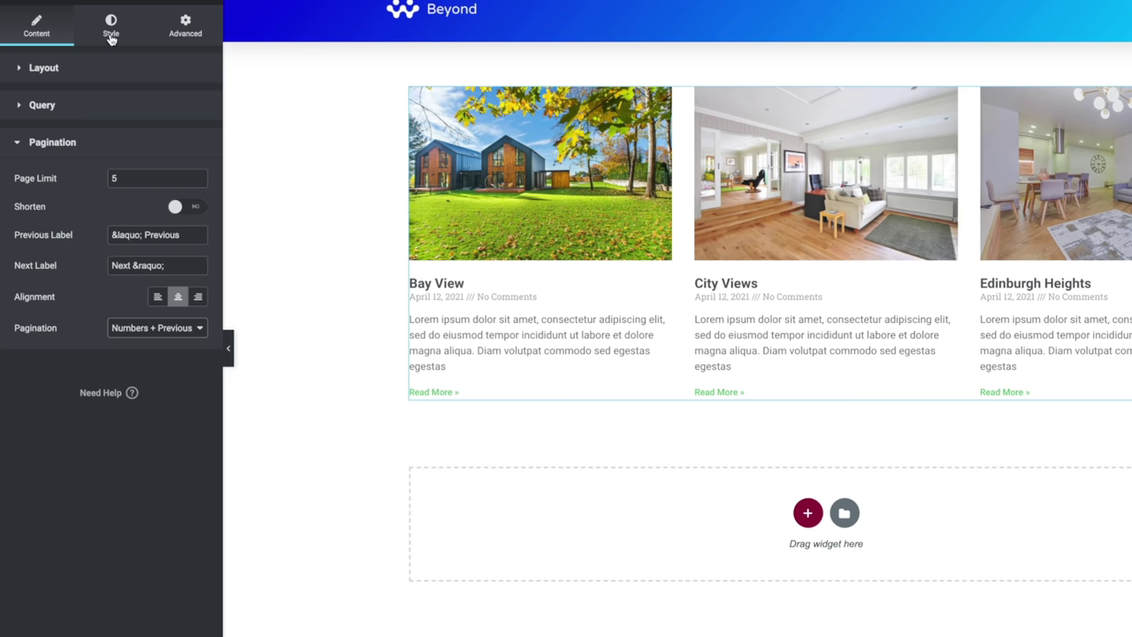
Step: Change the posts widget's layout skin to Cards
left_click(39, 62)
left_click(150, 105)
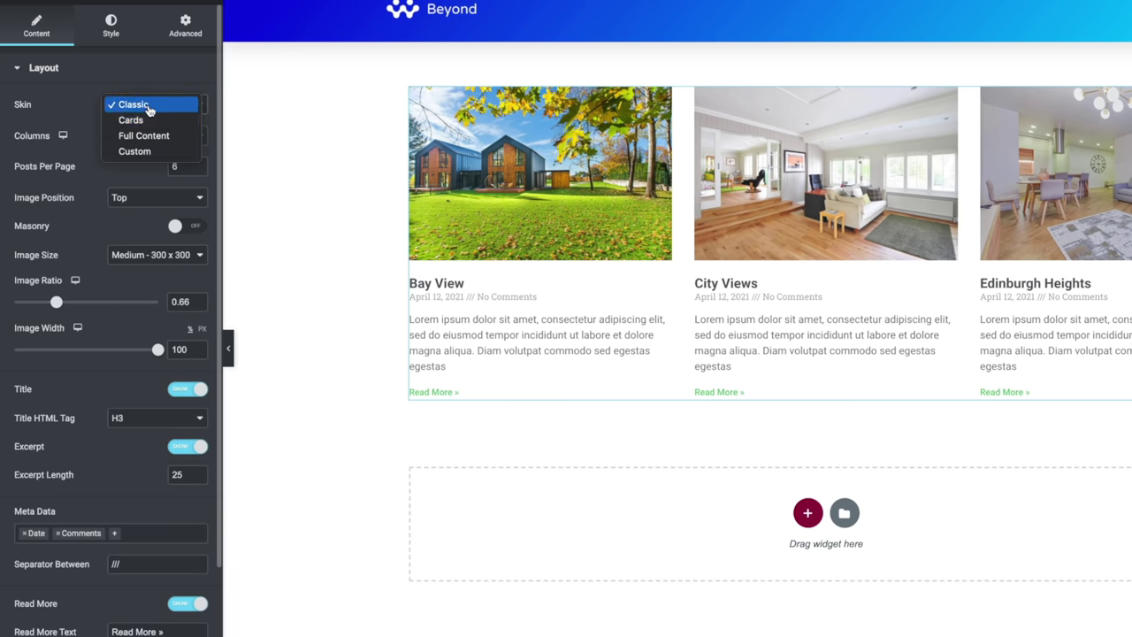
left_click(148, 124)
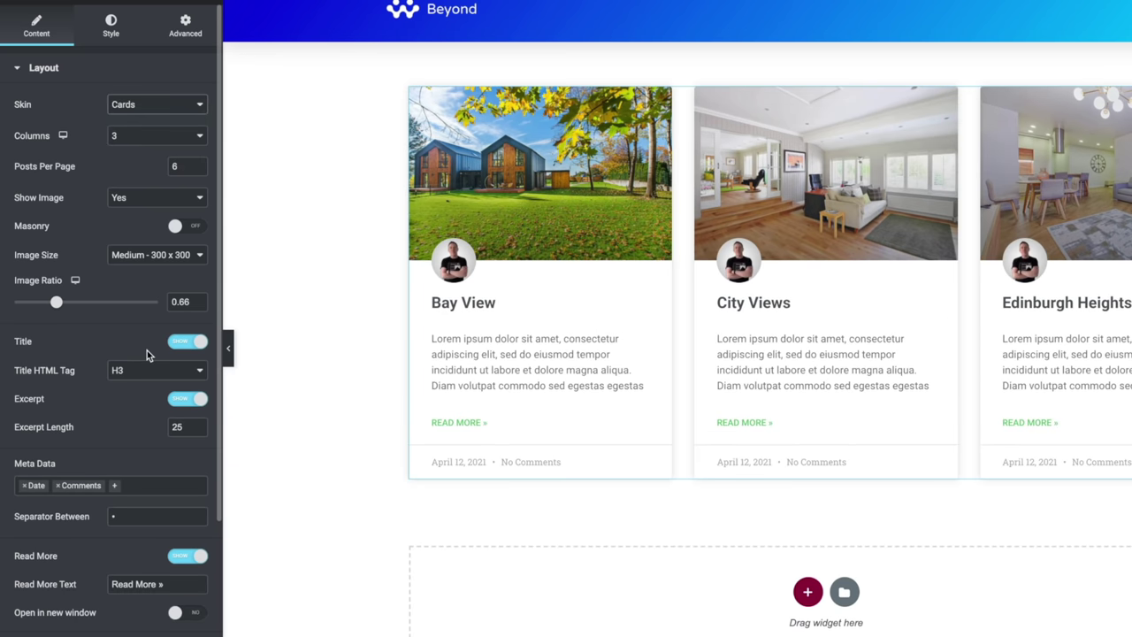
Step: Remove the Date and Comments meta data from the property cards
scroll(147, 350, "down", 2)
scroll(147, 350, "down", 1)
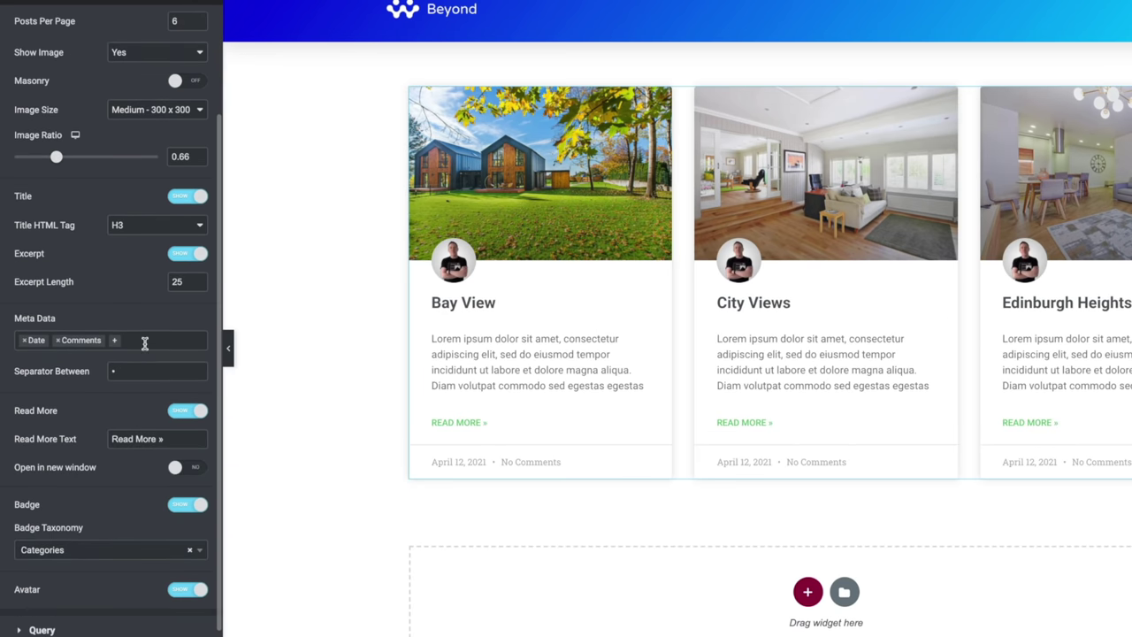
left_click(25, 341)
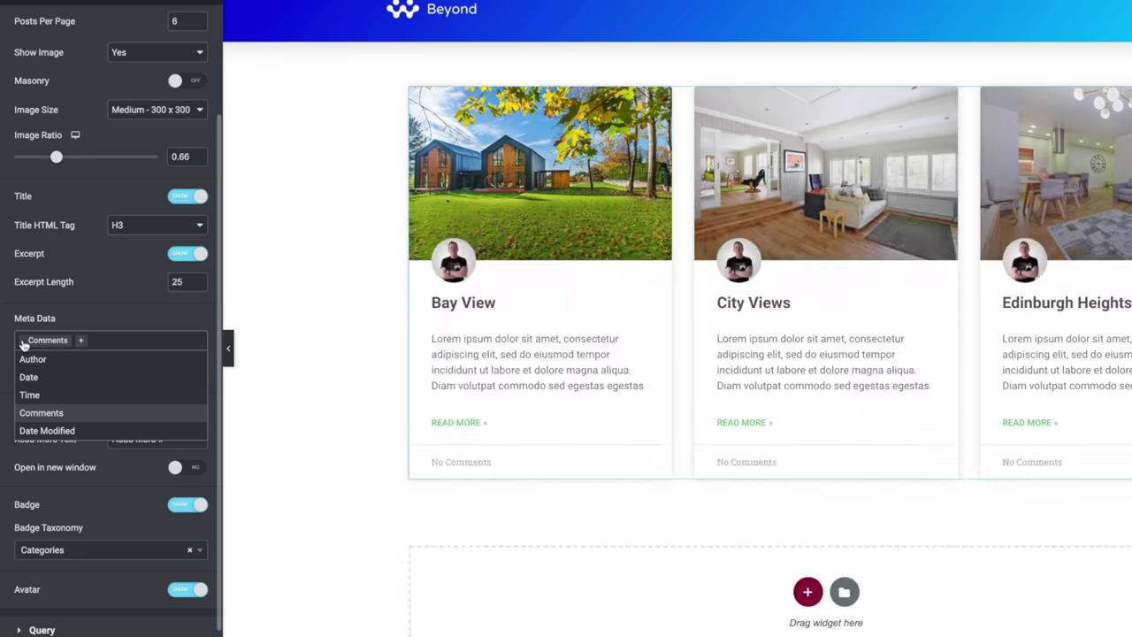
left_click(24, 341)
left_click(124, 325)
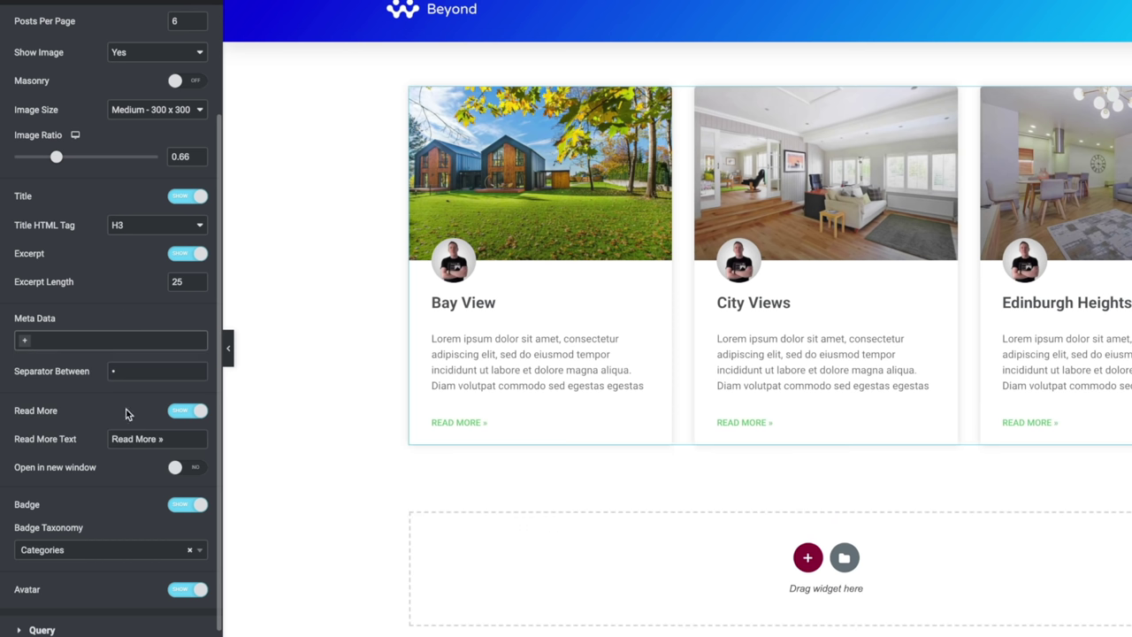
Step: Hide the avatar on the property cards and publish the template with a display condition that includes Properties Archive
scroll(125, 413, "down", 1)
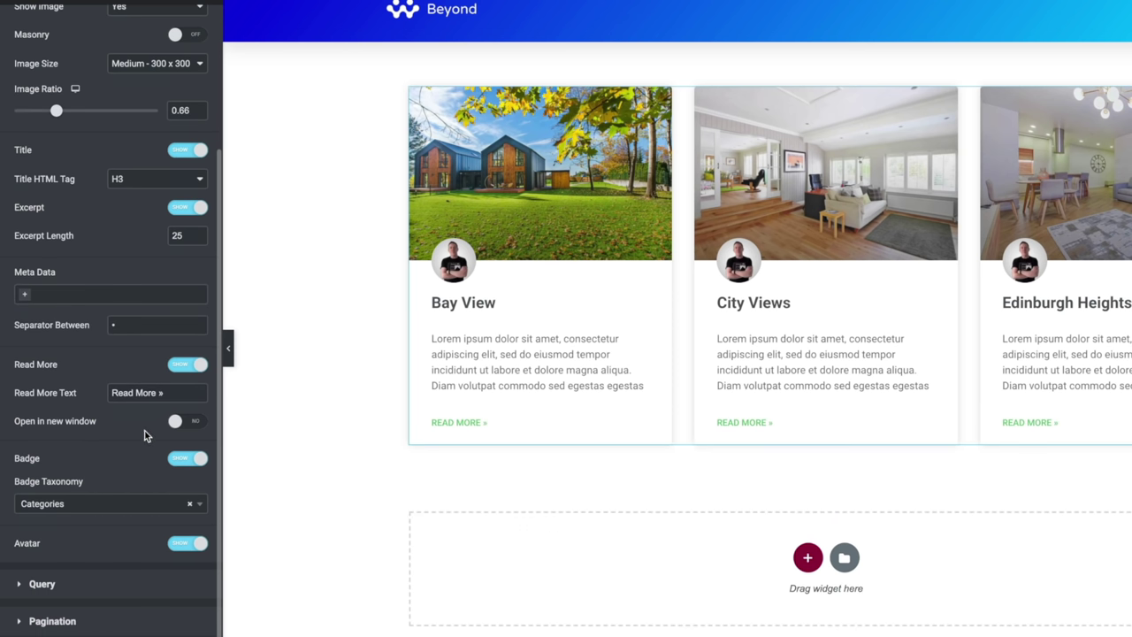
left_click(182, 549)
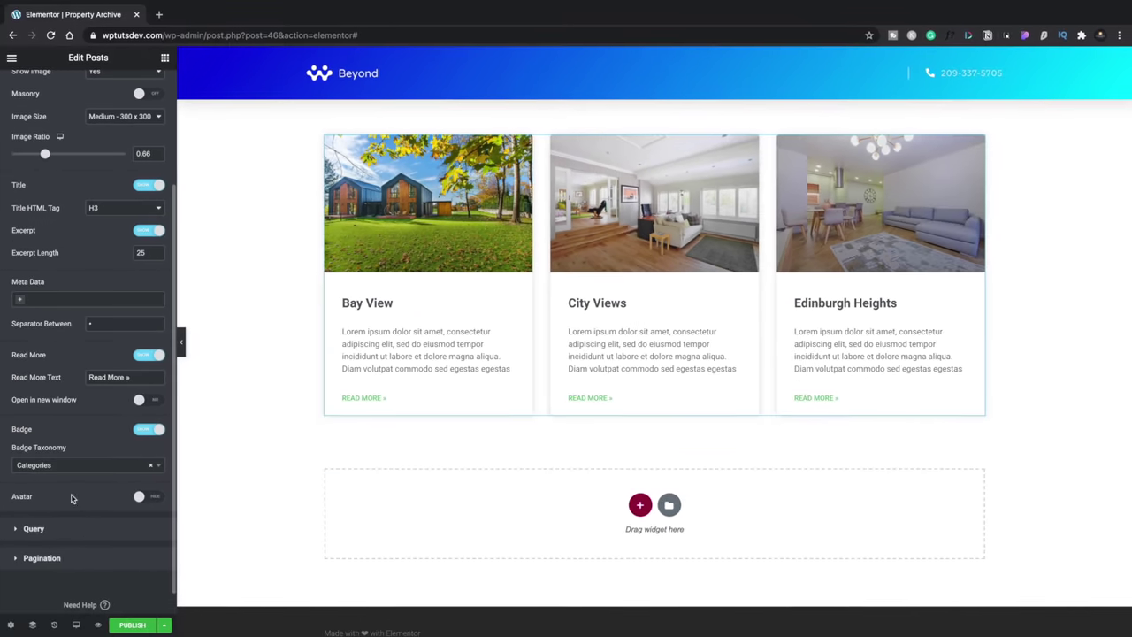
left_click(132, 625)
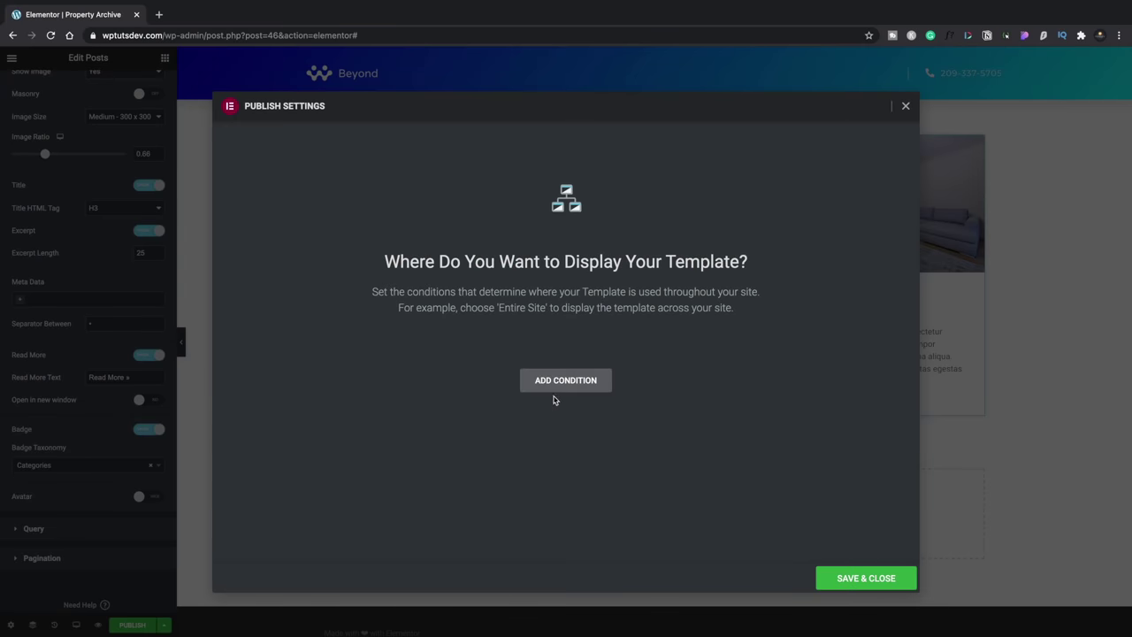
left_click(565, 380)
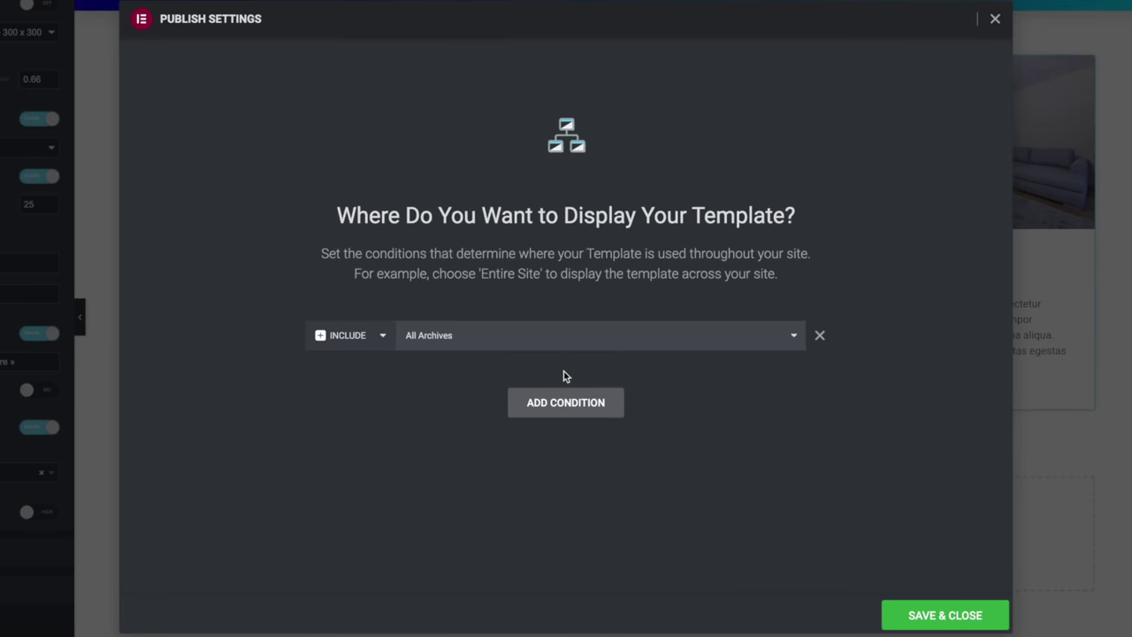
left_click(457, 345)
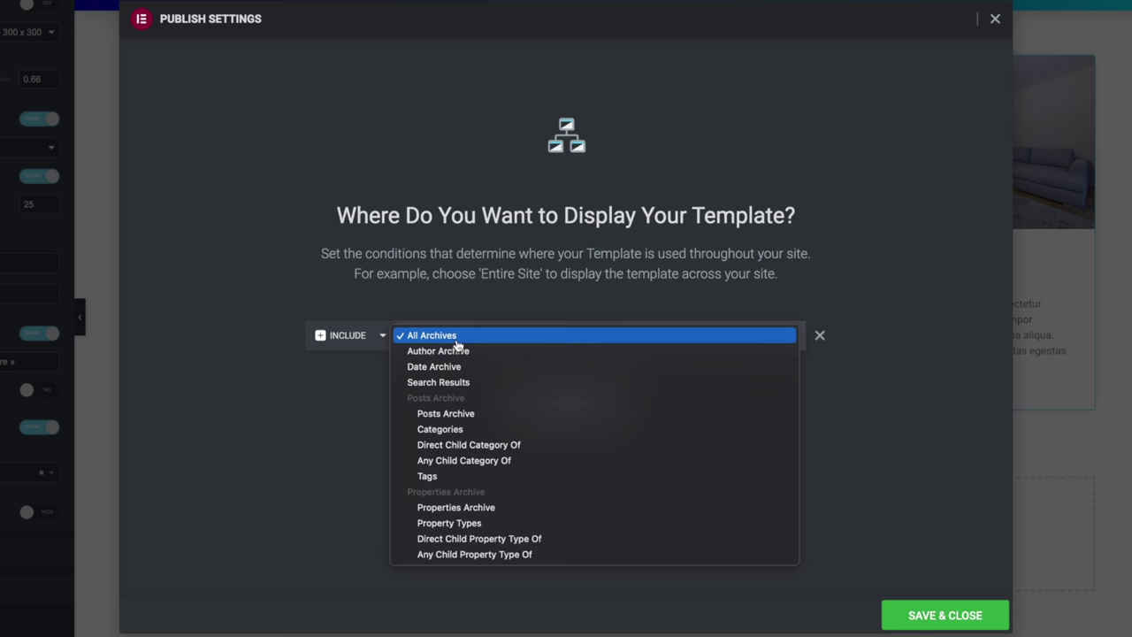
left_click(496, 507)
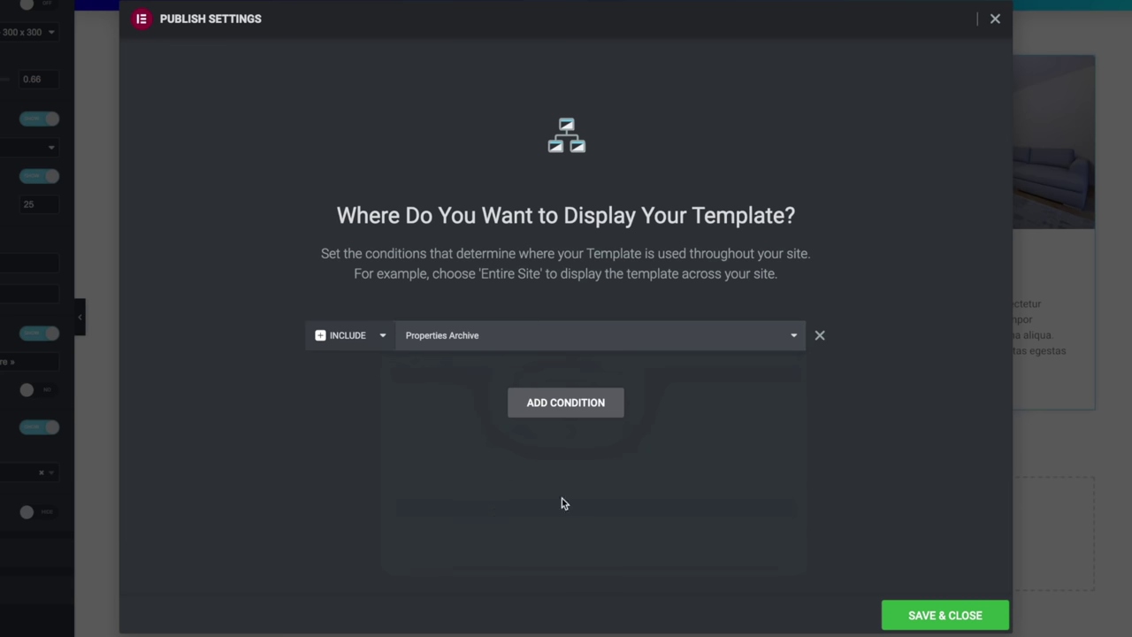
left_click(942, 610)
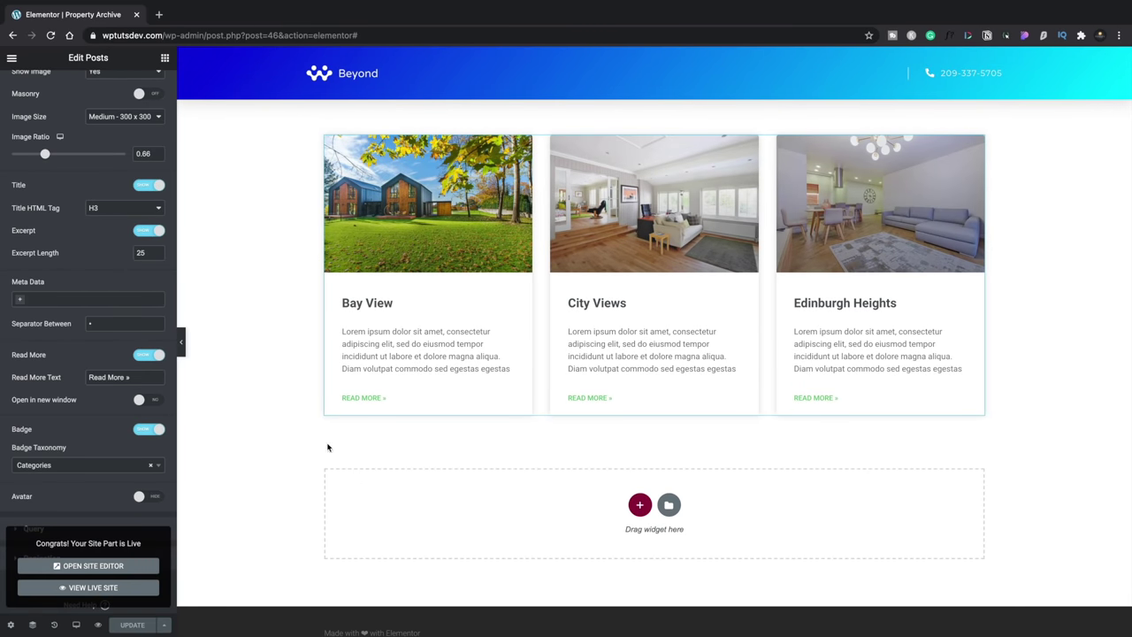
Step: Return to the Theme Builder and create a blank Single Post template named Default Single Property, without using a library design
left_click(12, 58)
left_click(84, 262)
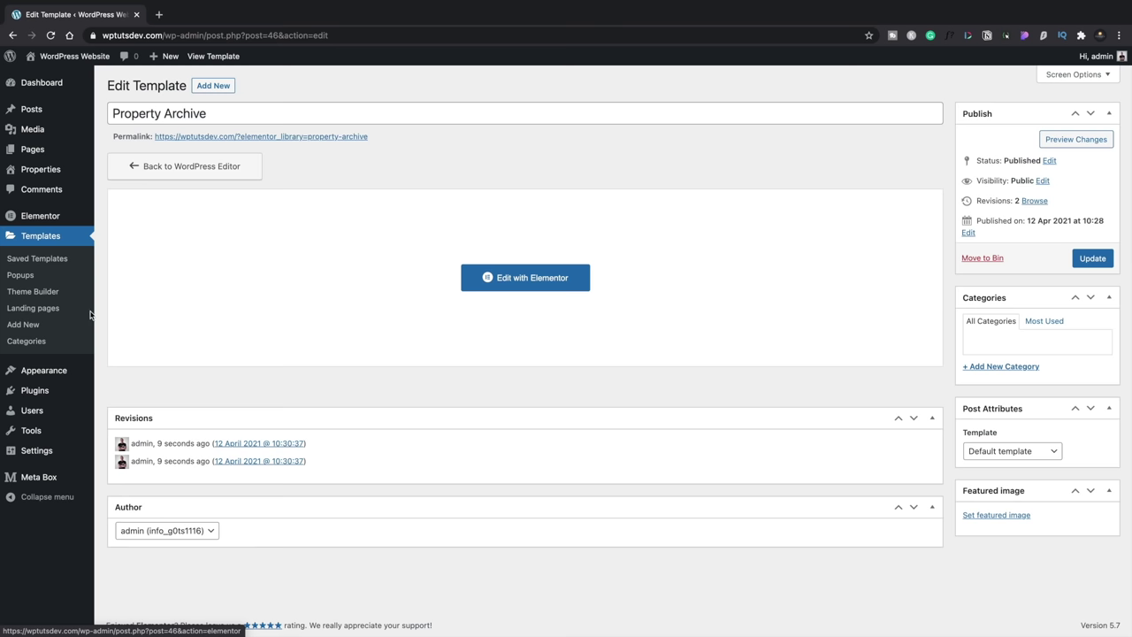
left_click(44, 293)
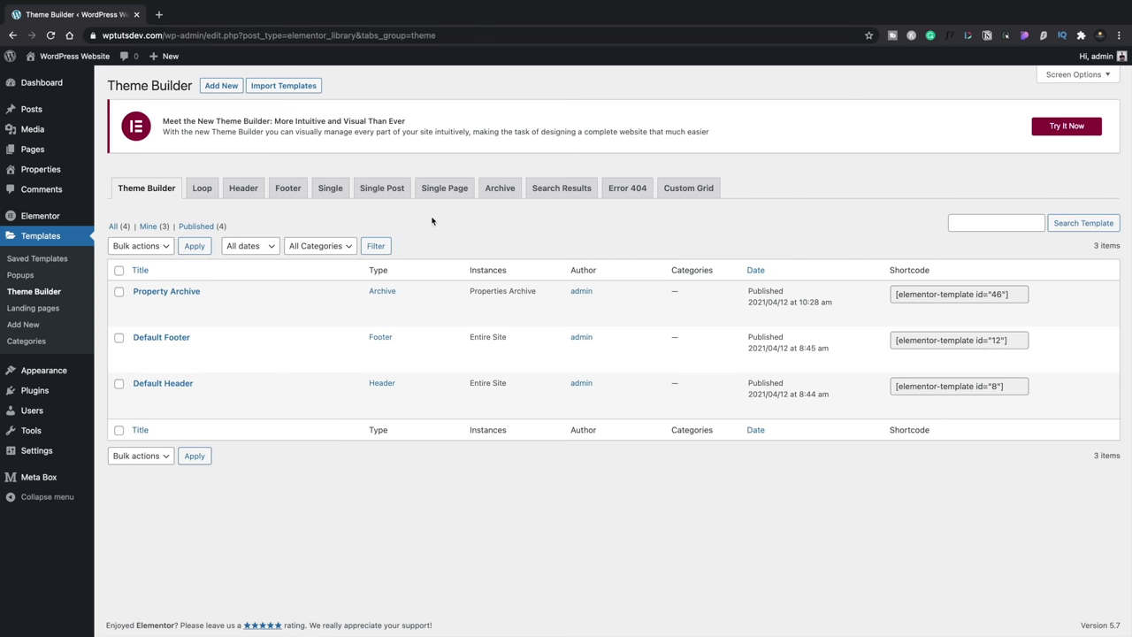
left_click(380, 191)
left_click(630, 410)
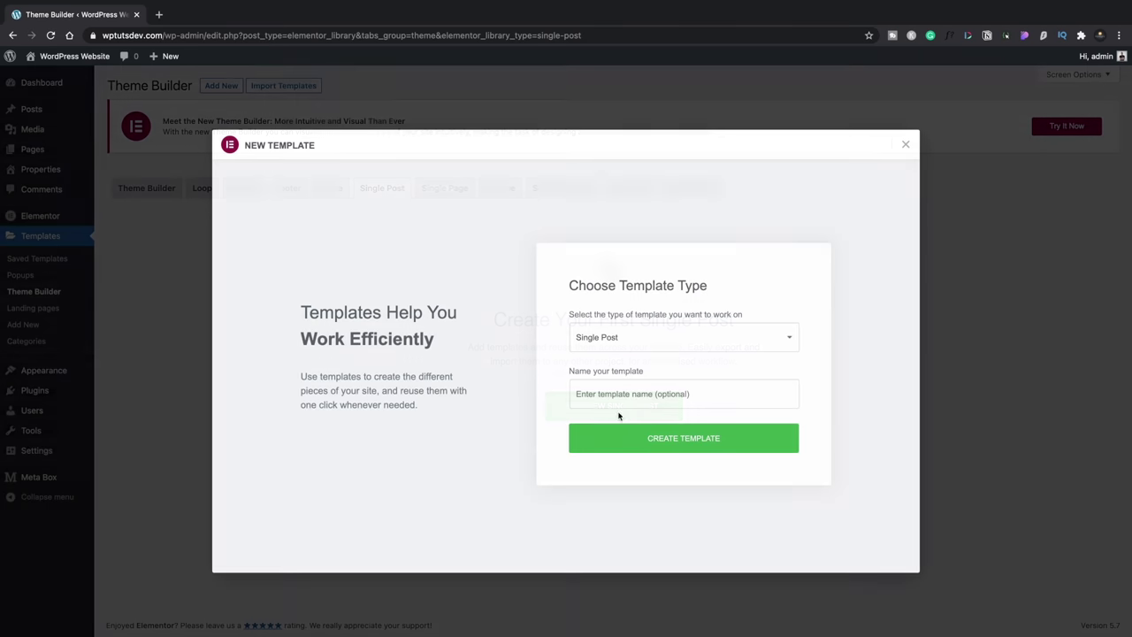
left_click(579, 391)
type("Def")
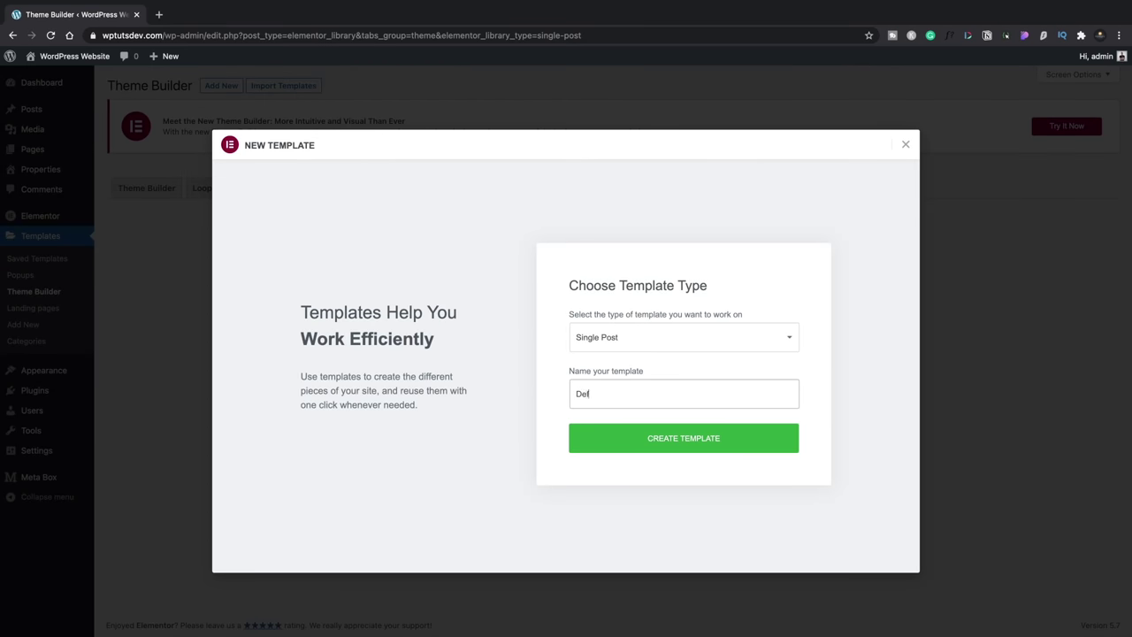
type("ault Single Property")
left_click(684, 439)
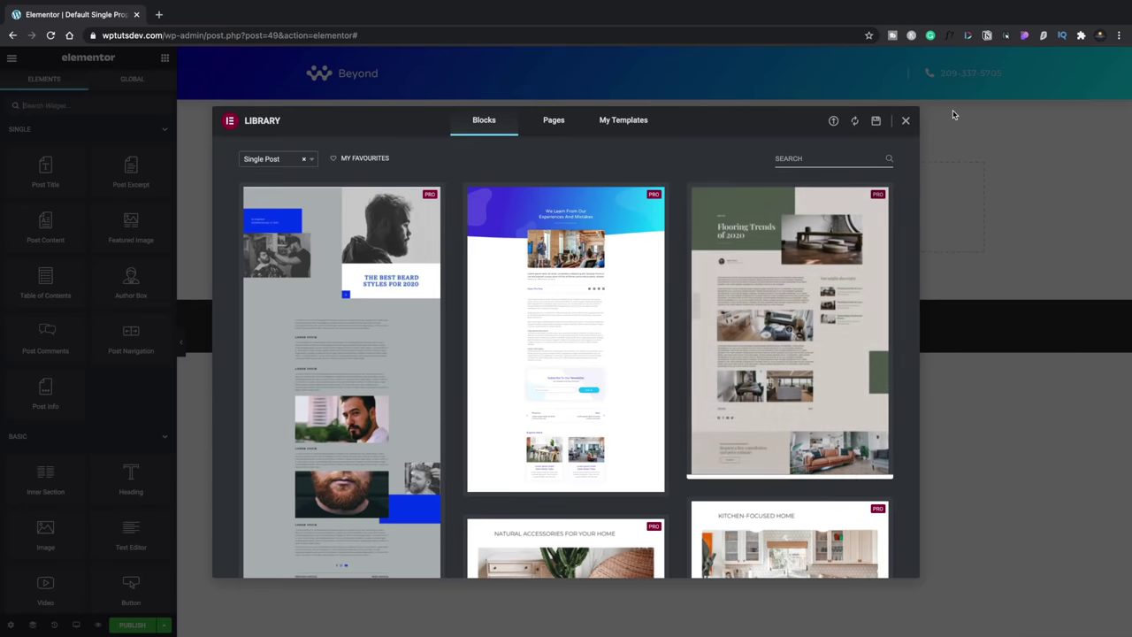
left_click(907, 122)
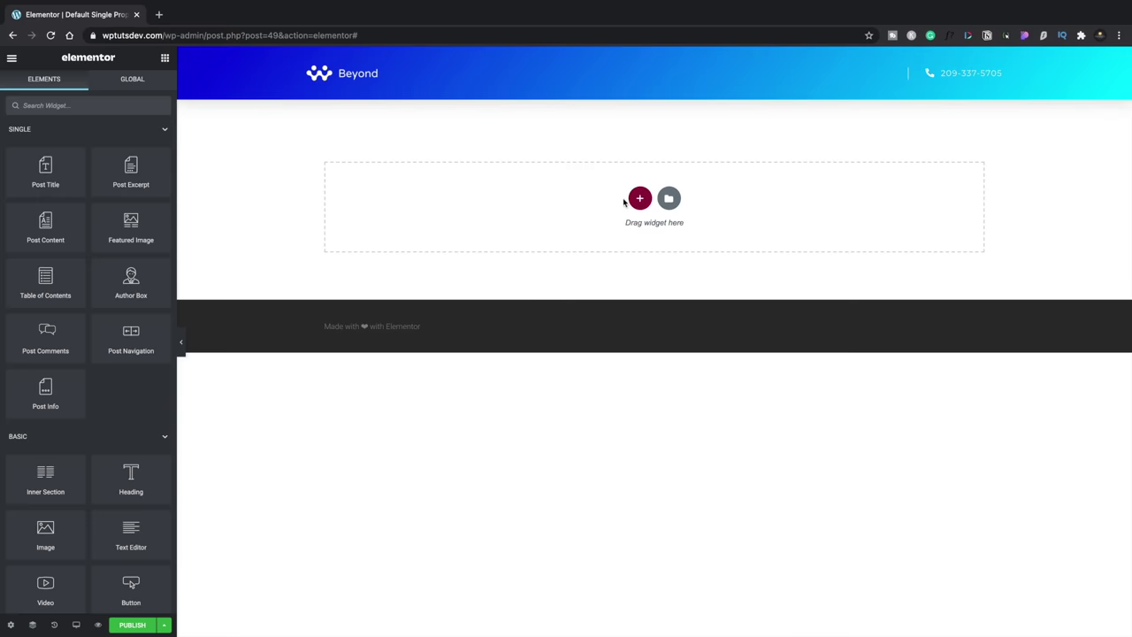
Step: Add a one-column section with 50 px top and bottom margins and place a Featured Image widget in it
left_click(639, 198)
left_click(492, 229)
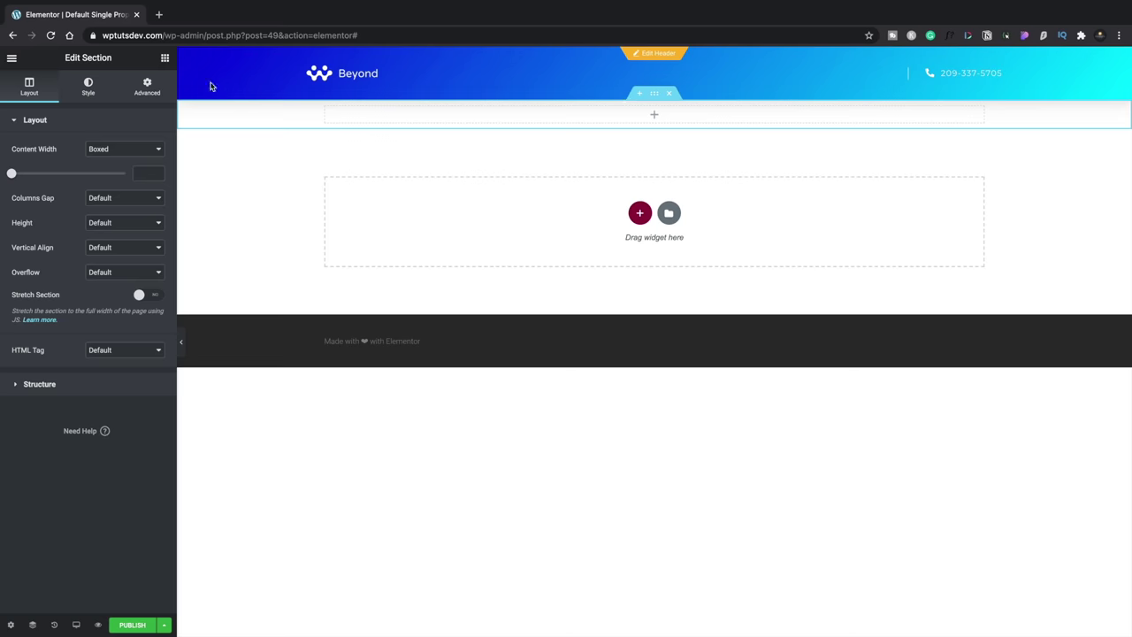
left_click(155, 88)
left_click(20, 163)
type("50")
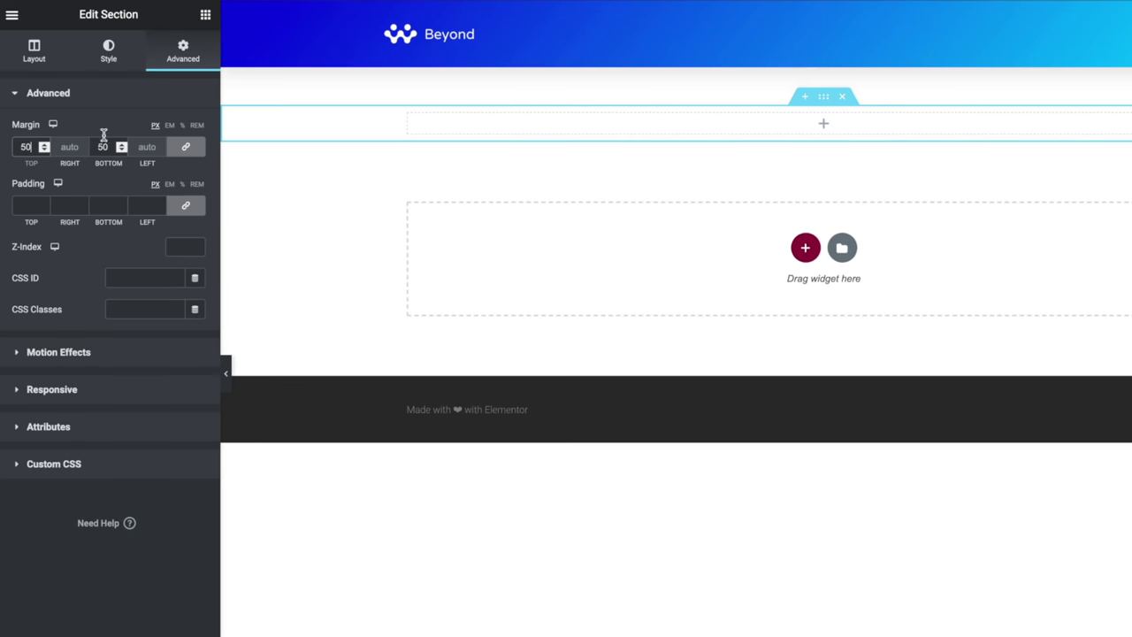
left_click(205, 16)
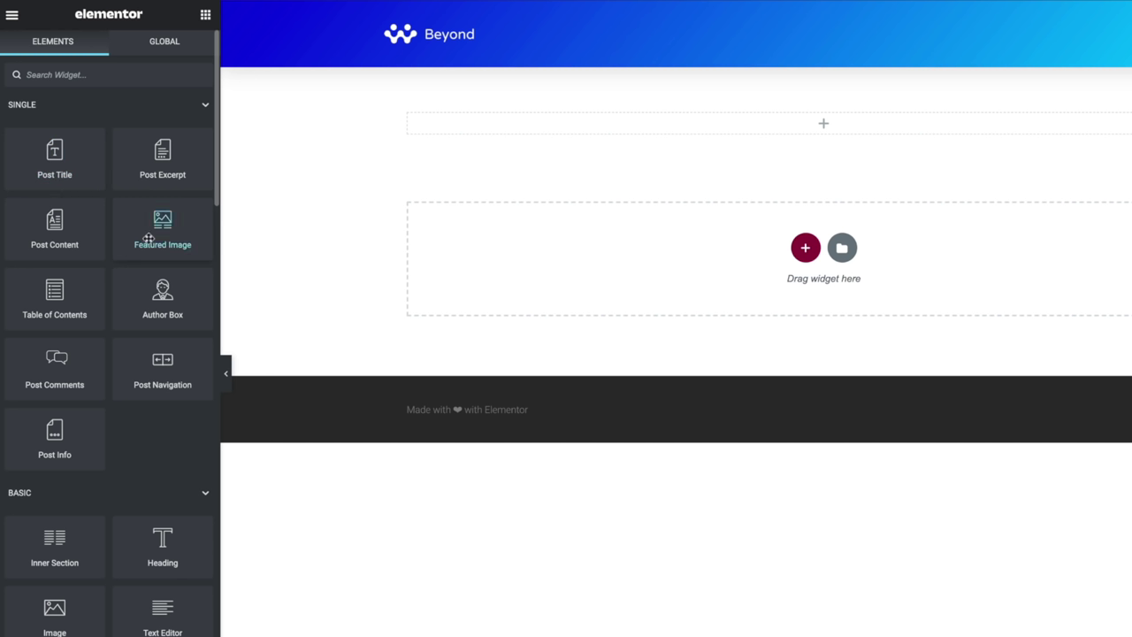
left_click_drag(152, 233, 531, 129)
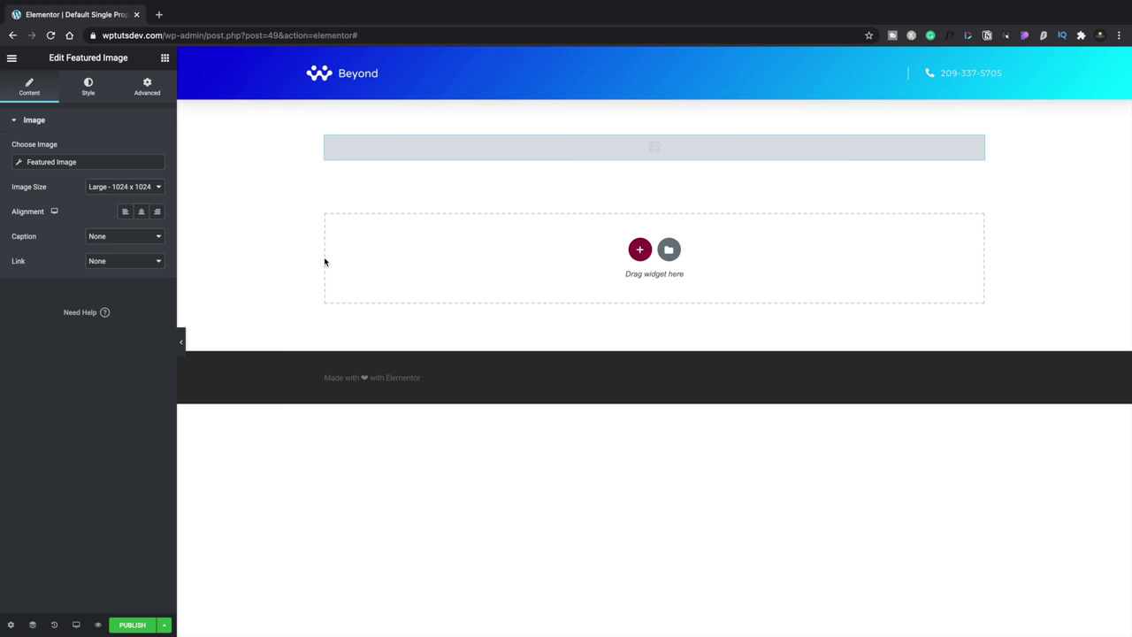
Step: Set the template's dynamic content preview to the property Edinburgh Heights and apply it
left_click(11, 625)
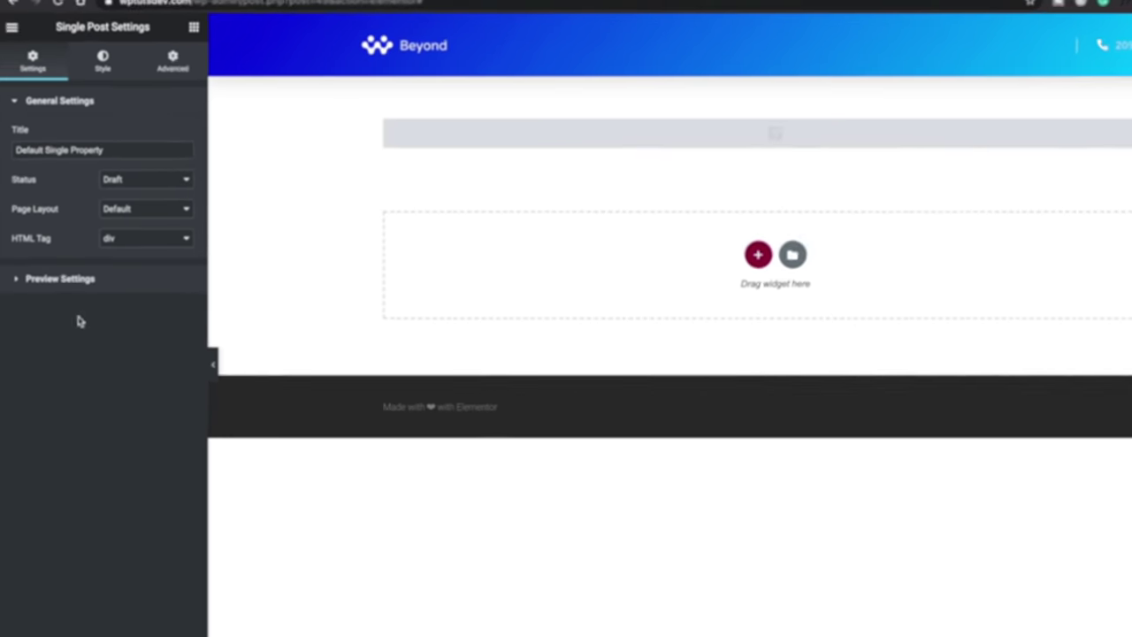
left_click(60, 269)
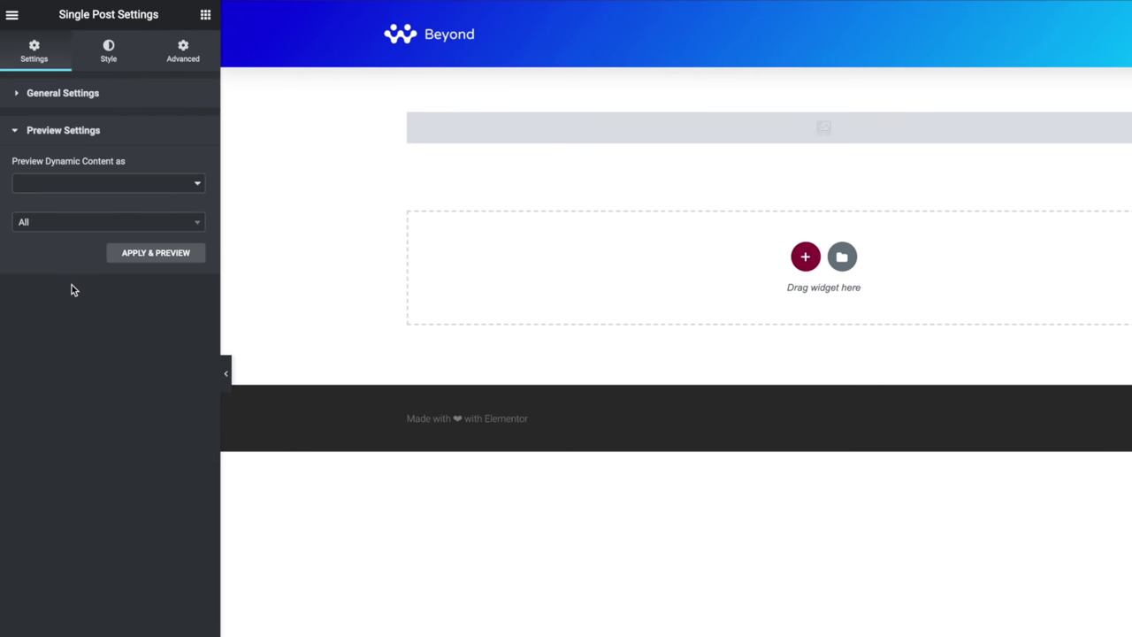
left_click(91, 184)
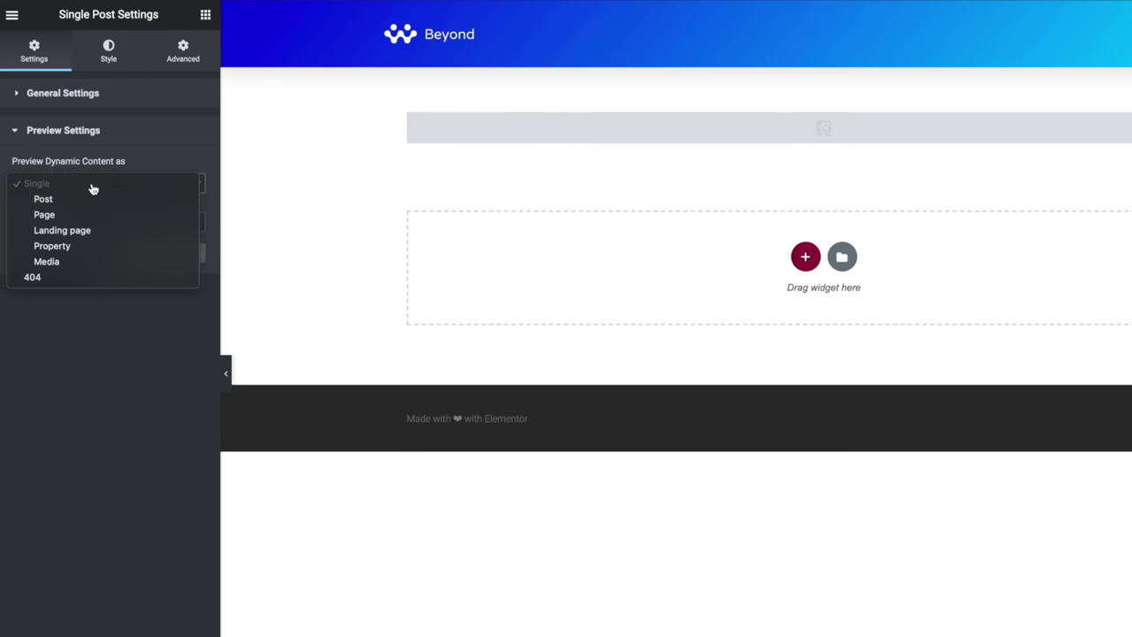
left_click(80, 247)
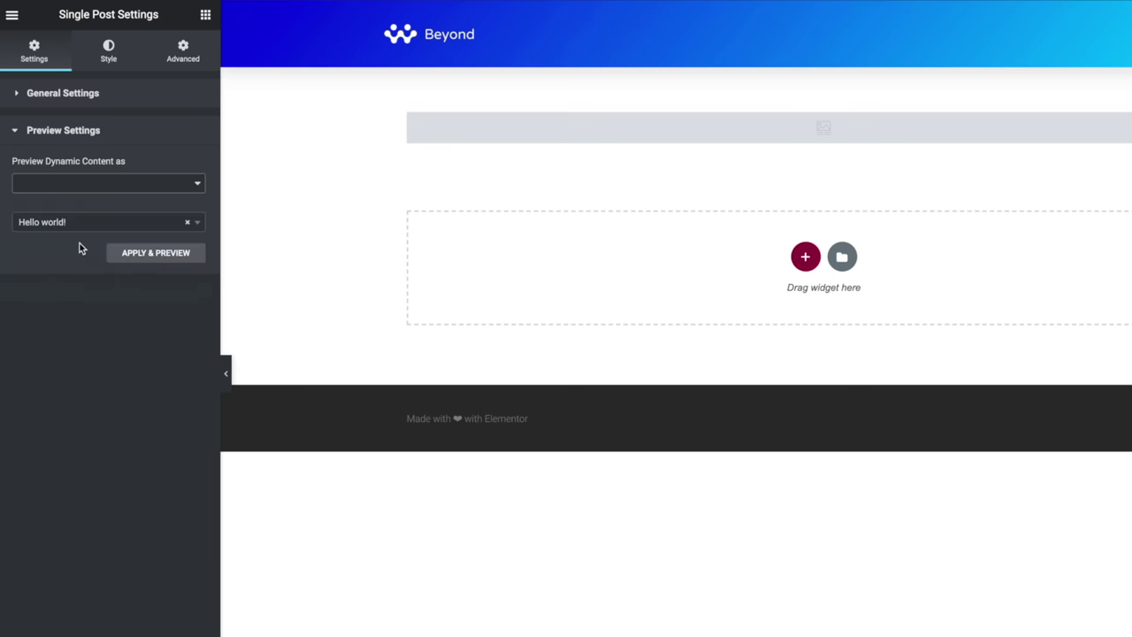
left_click(149, 228)
type("edi")
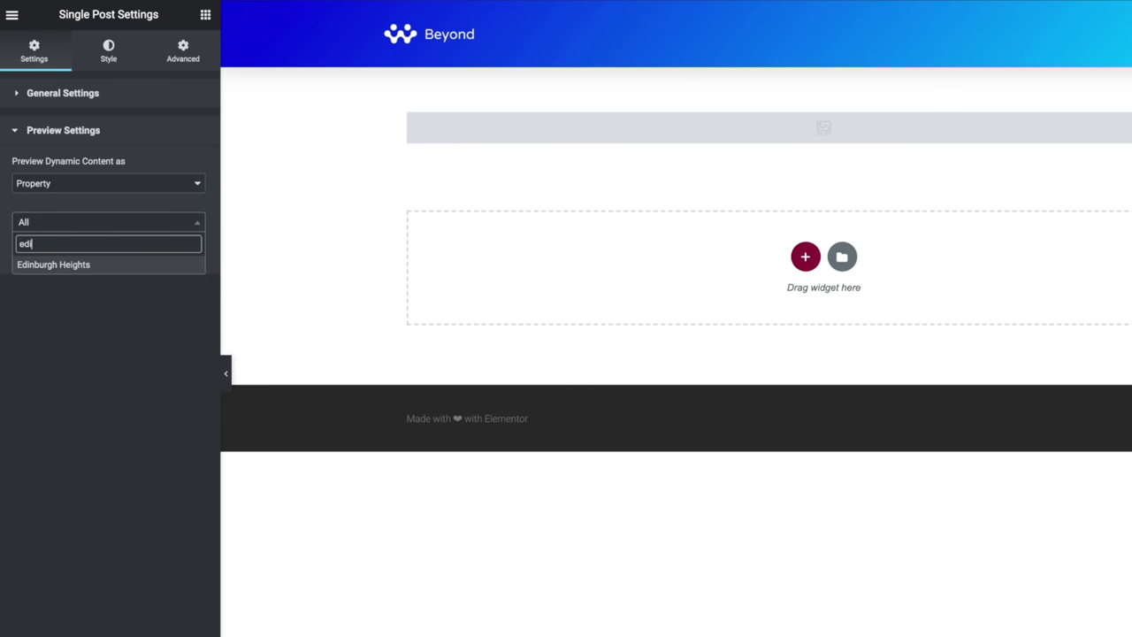
left_click(113, 264)
left_click(152, 255)
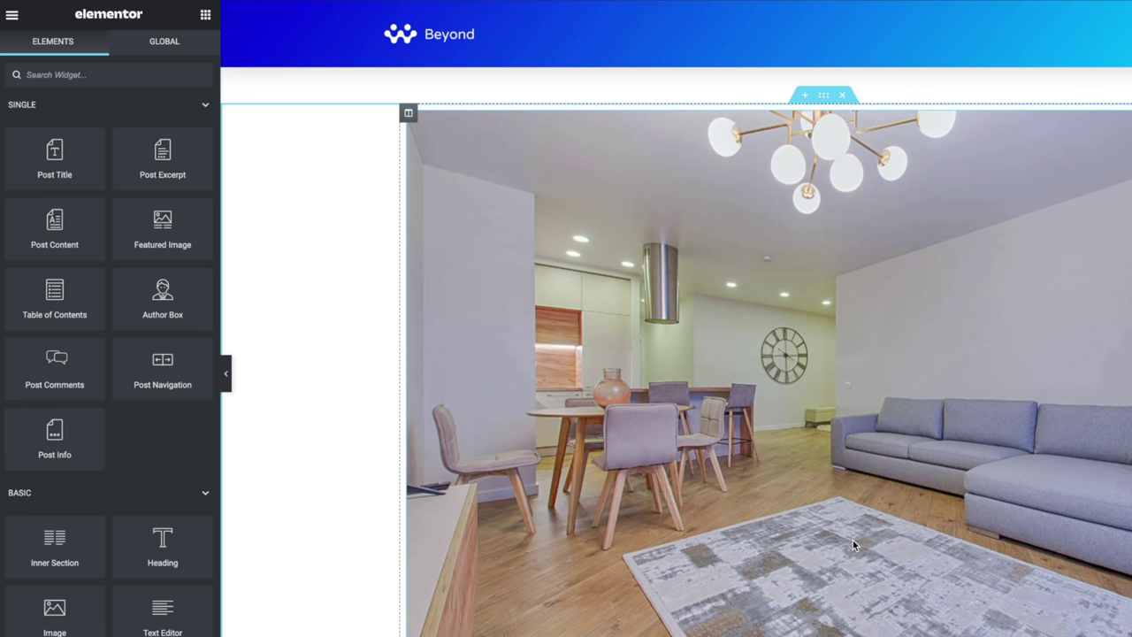
Step: Set the featured image's size to 2048 x 2048
scroll(855, 542, "down", 3)
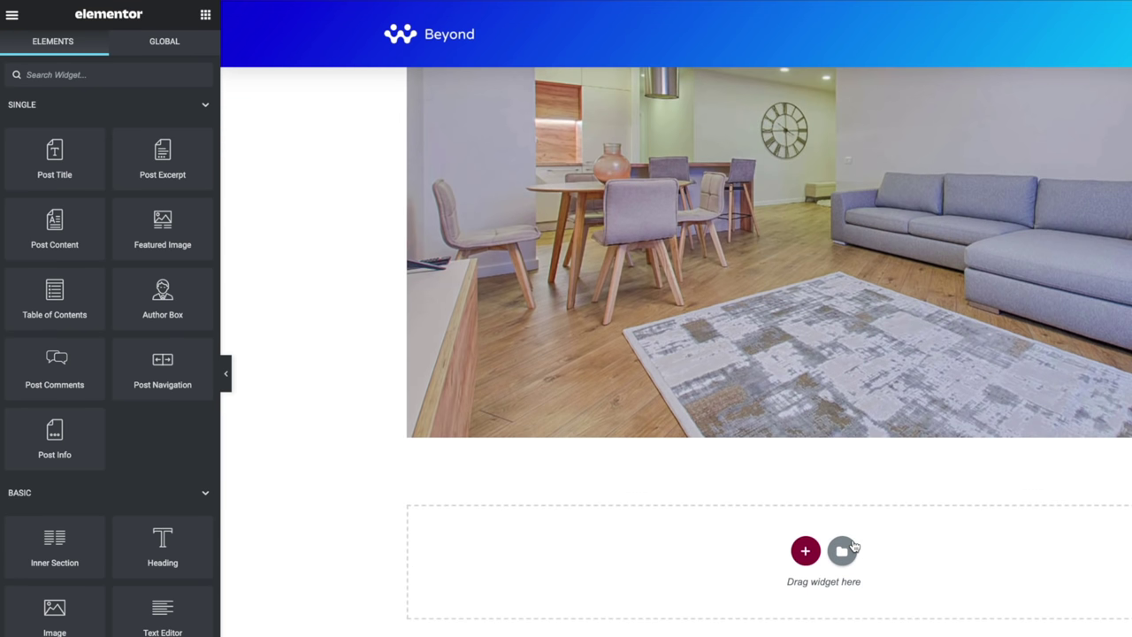
scroll(599, 400, "up", 3)
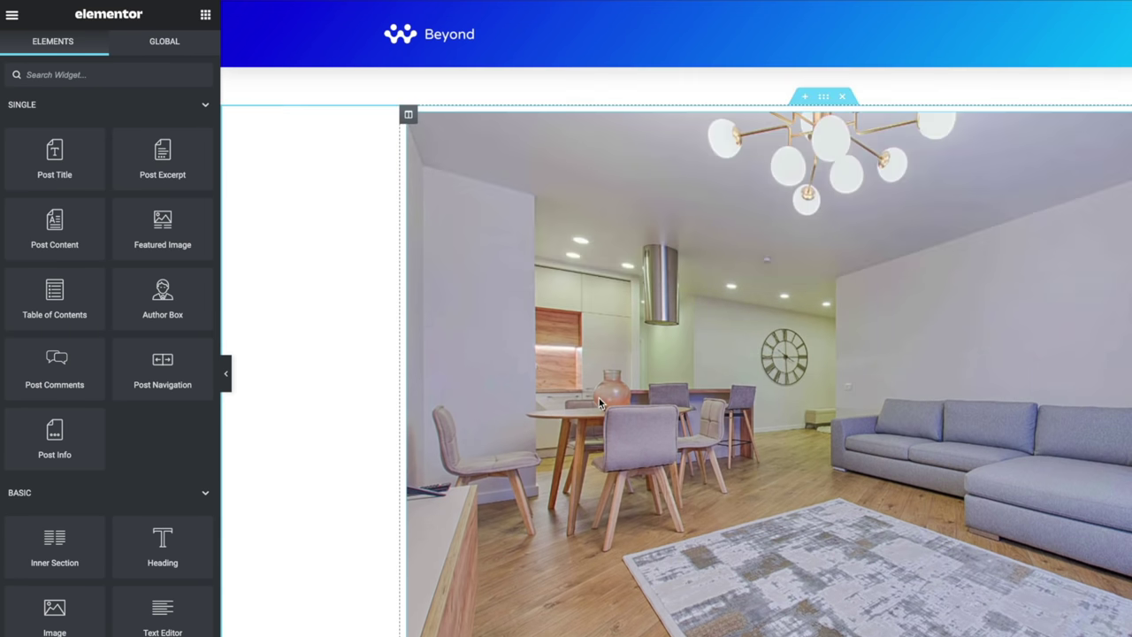
left_click(473, 208)
left_click(158, 179)
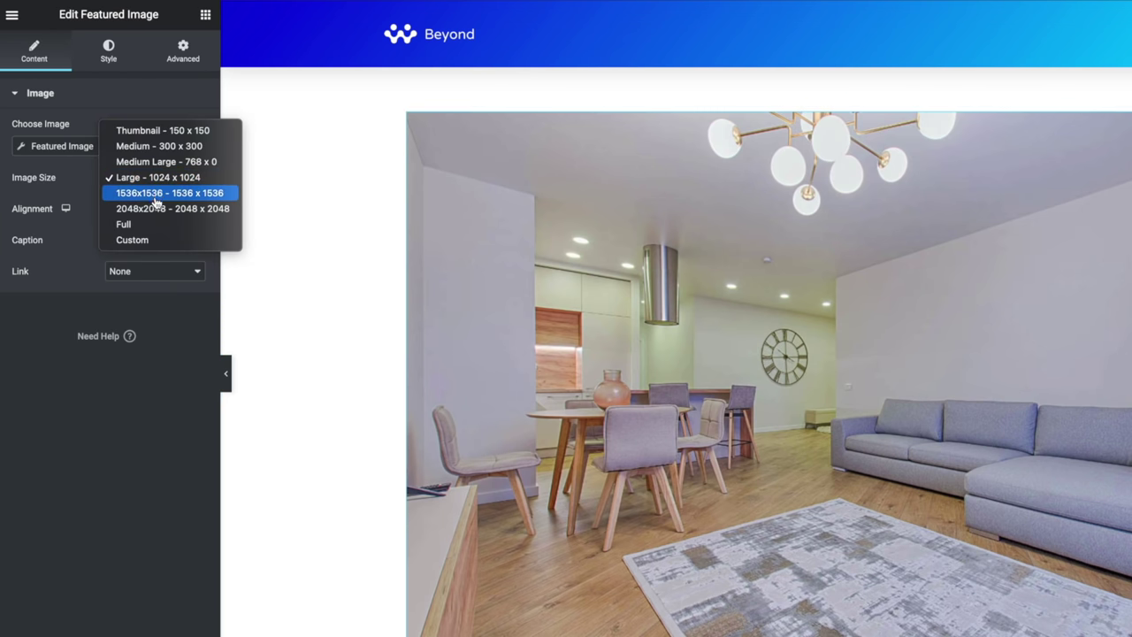
left_click(157, 208)
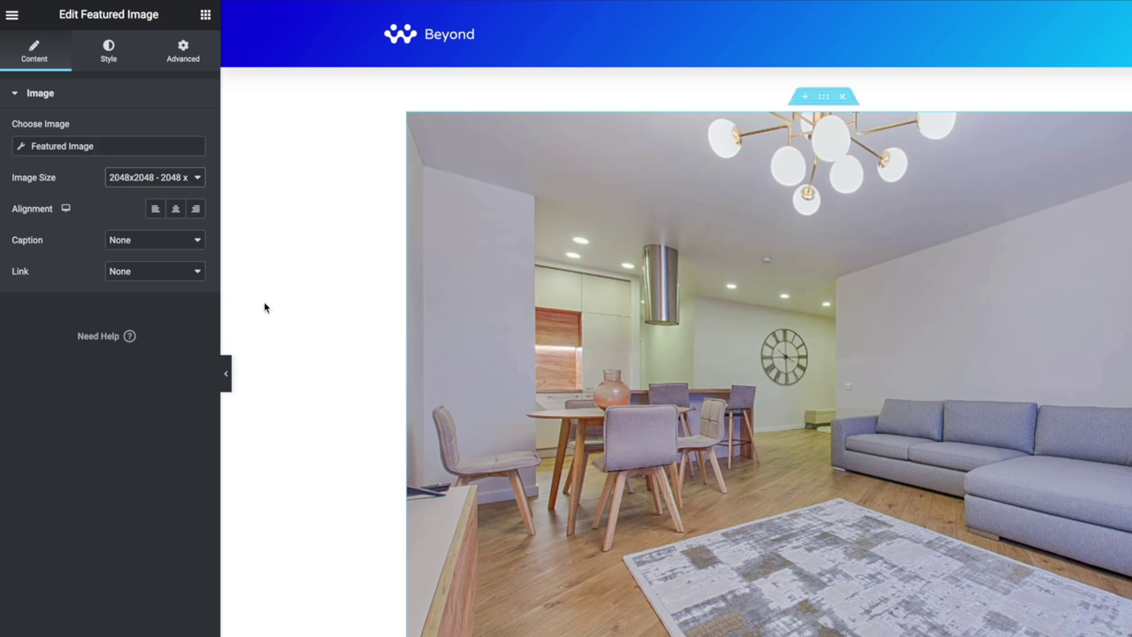
scroll(321, 447, "down", 2)
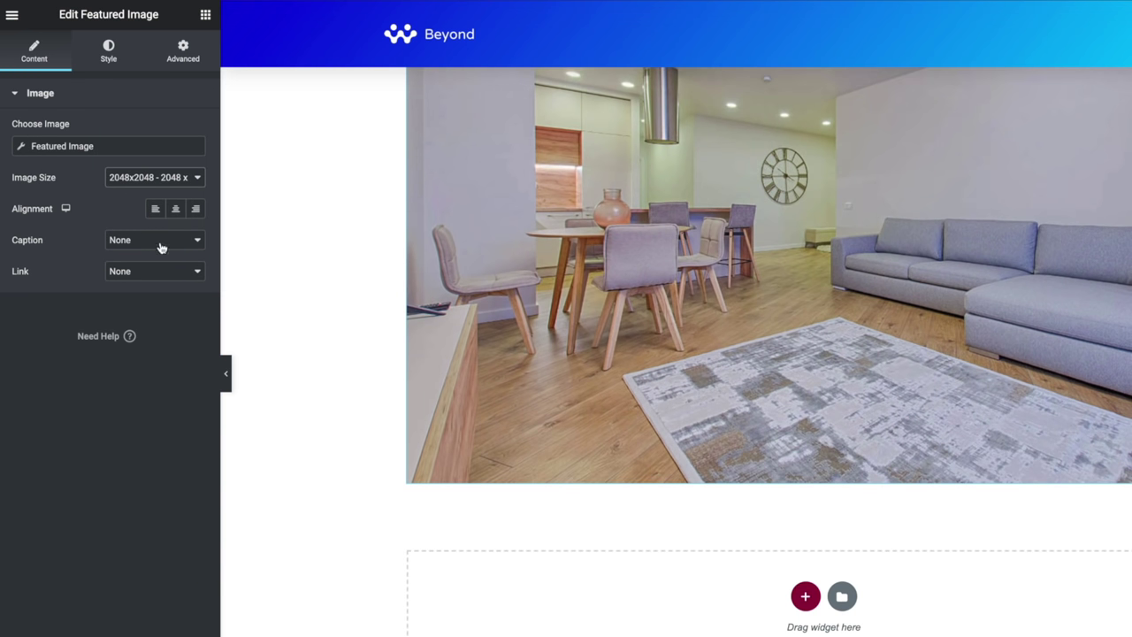
Step: Add a Post Title widget below the featured image in the same column
left_click(206, 14)
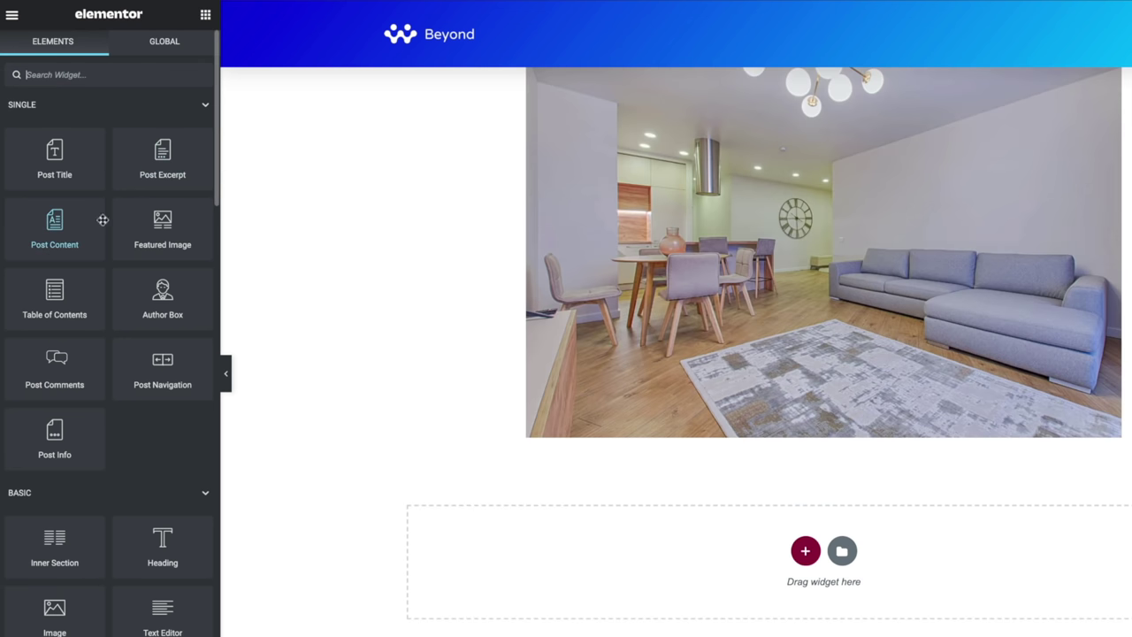
left_click_drag(53, 159, 587, 432)
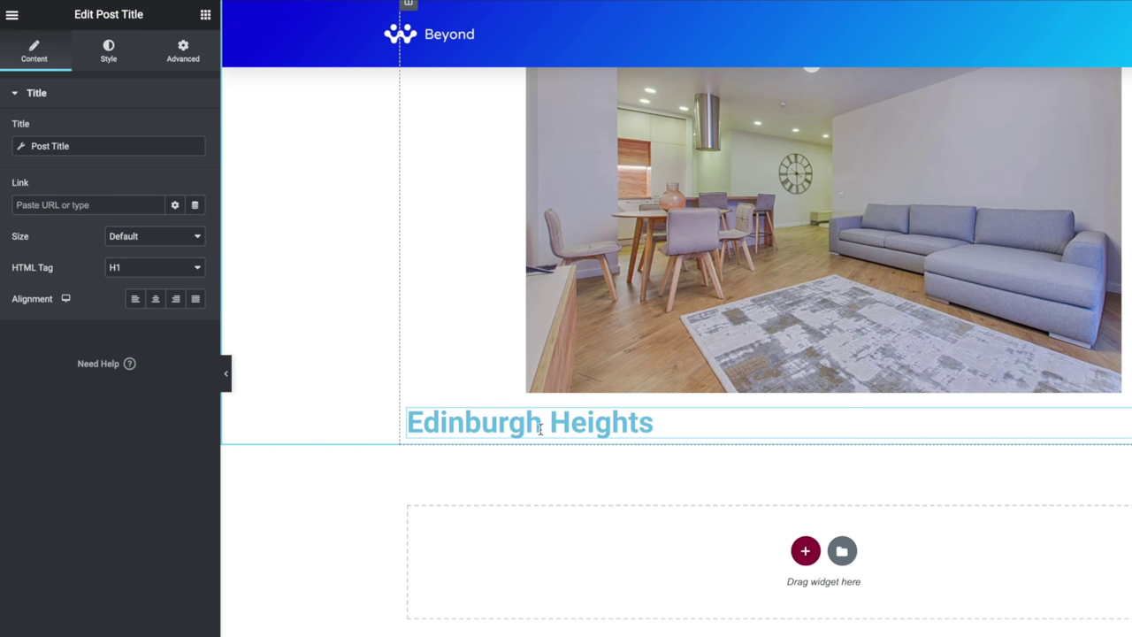
Step: Set the featured image's size to Full
scroll(706, 267, "up", 2)
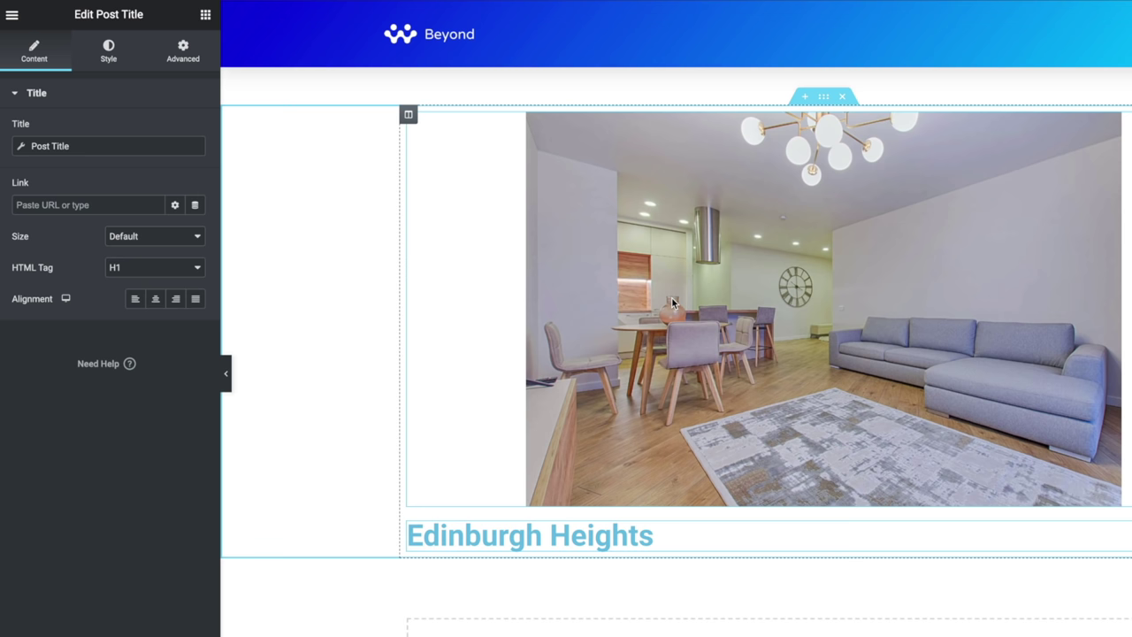
left_click(671, 301)
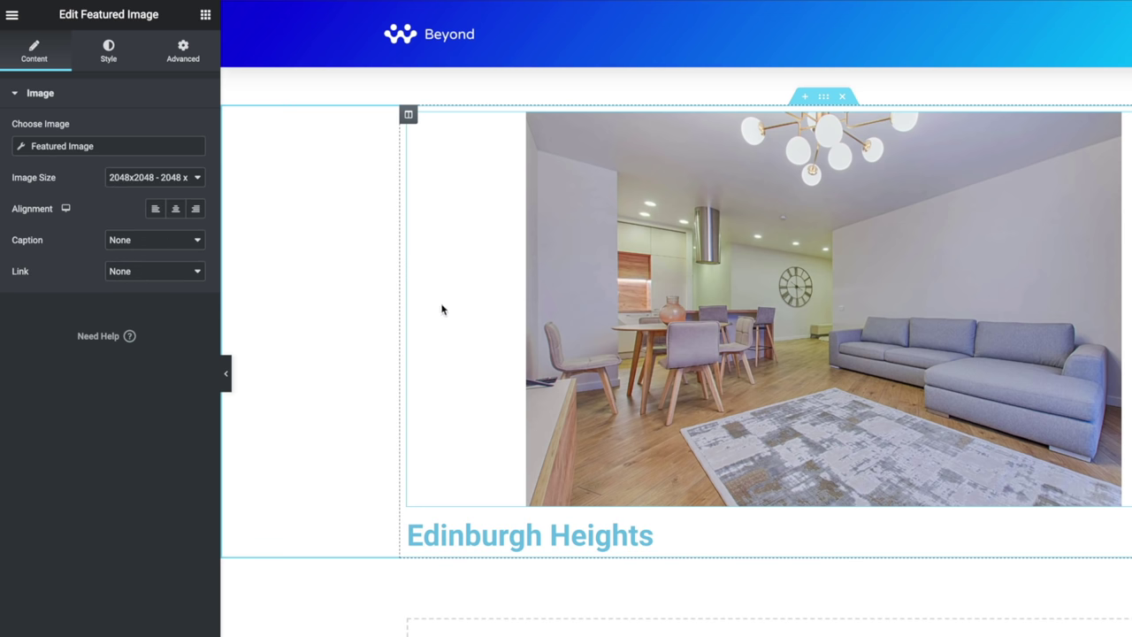
left_click(205, 176)
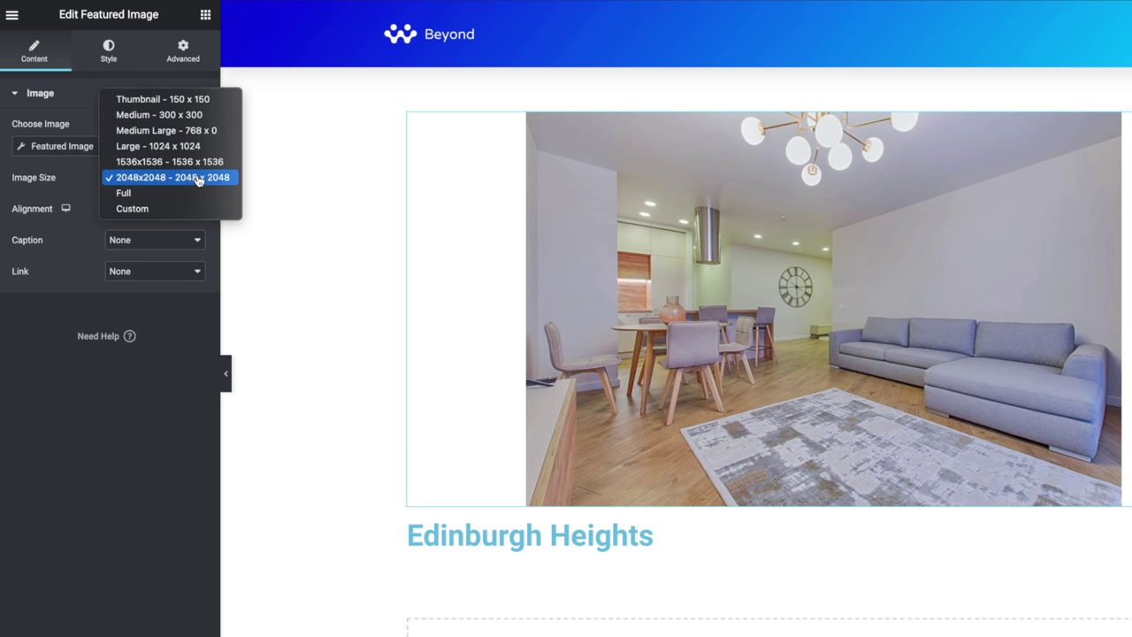
left_click(155, 195)
scroll(339, 482, "down", 3)
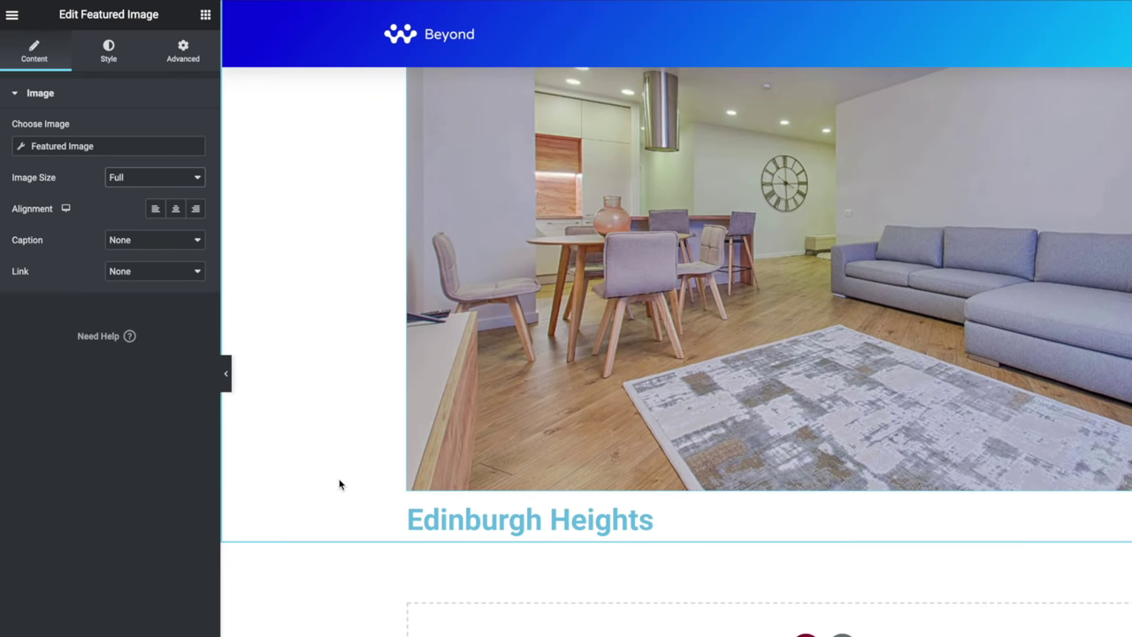
Step: Add a Post Content widget directly below the Edinburgh Heights post title in the same column
left_click(563, 523)
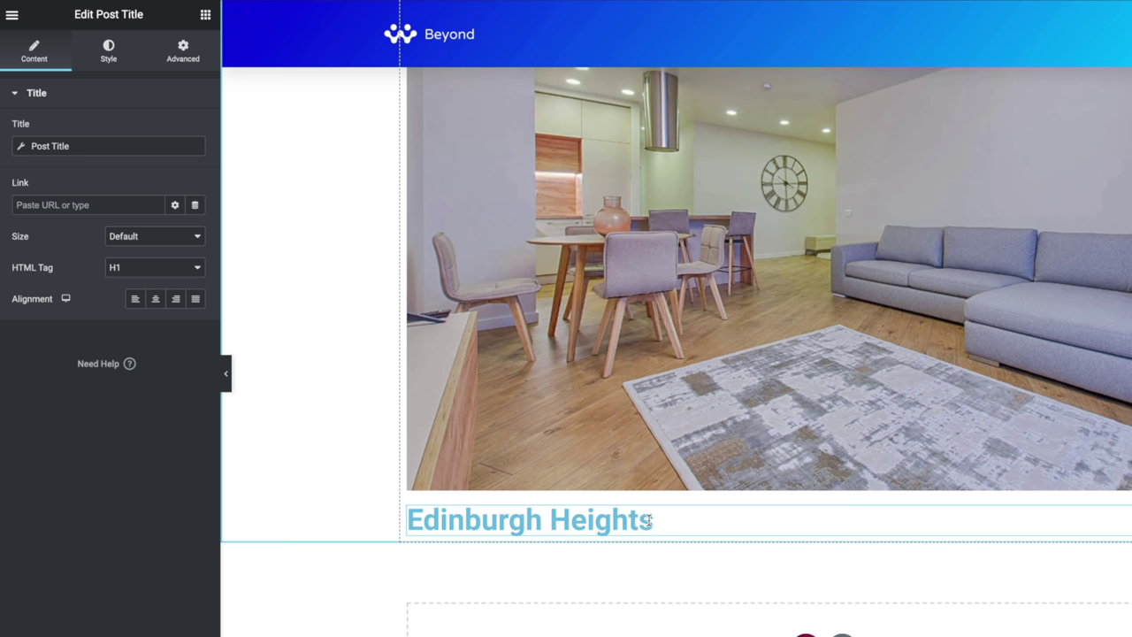
left_click(205, 15)
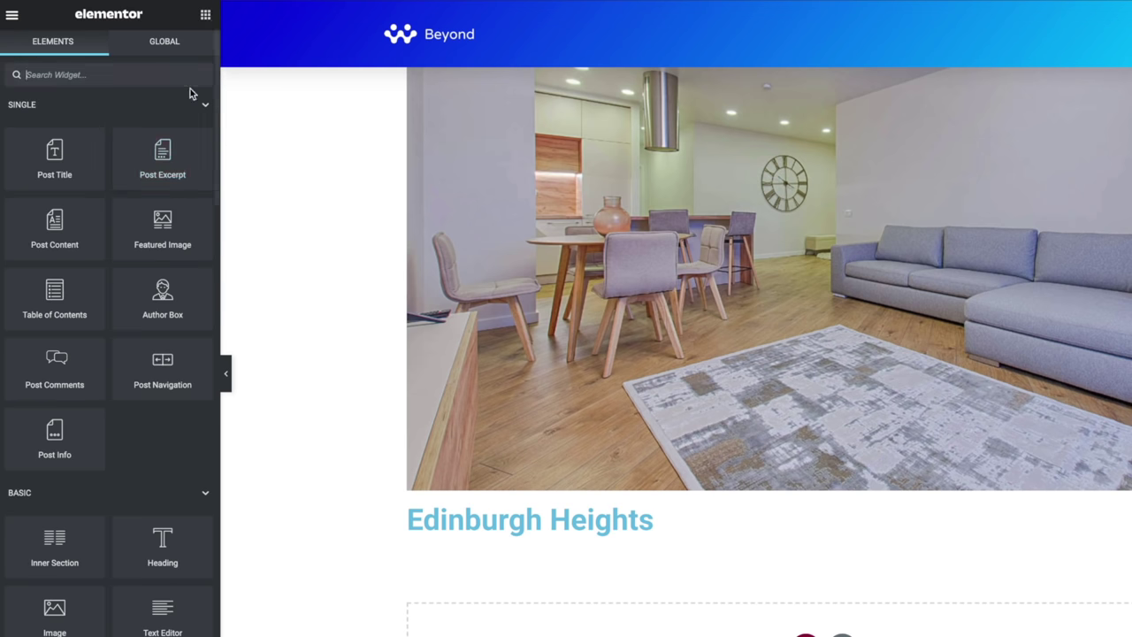
left_click_drag(46, 231, 595, 537)
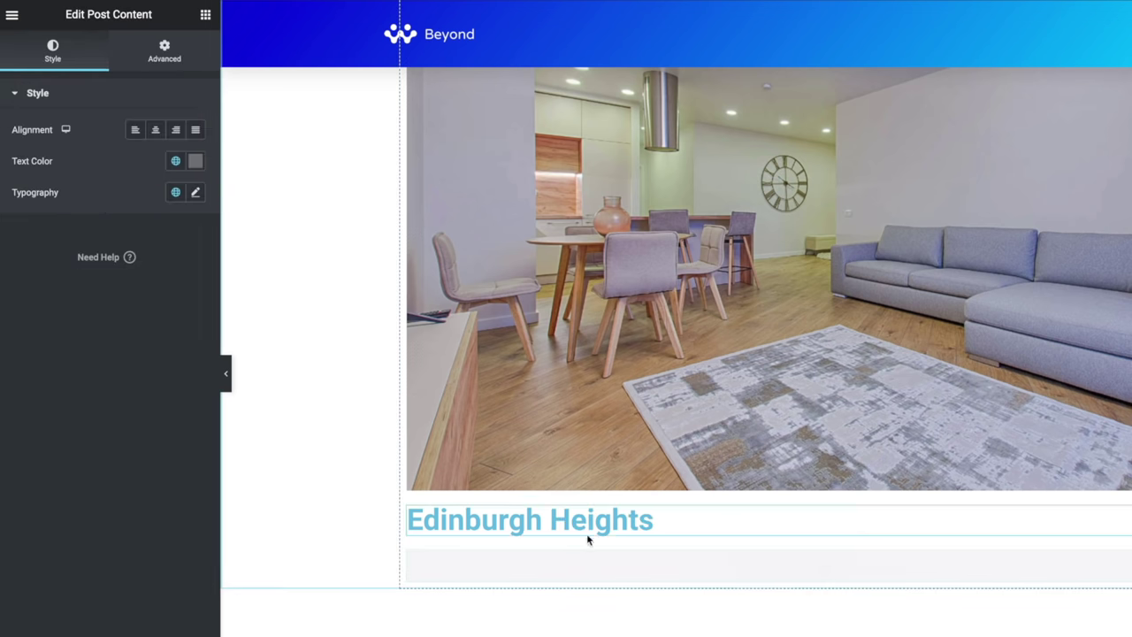
scroll(391, 601, "down", 5)
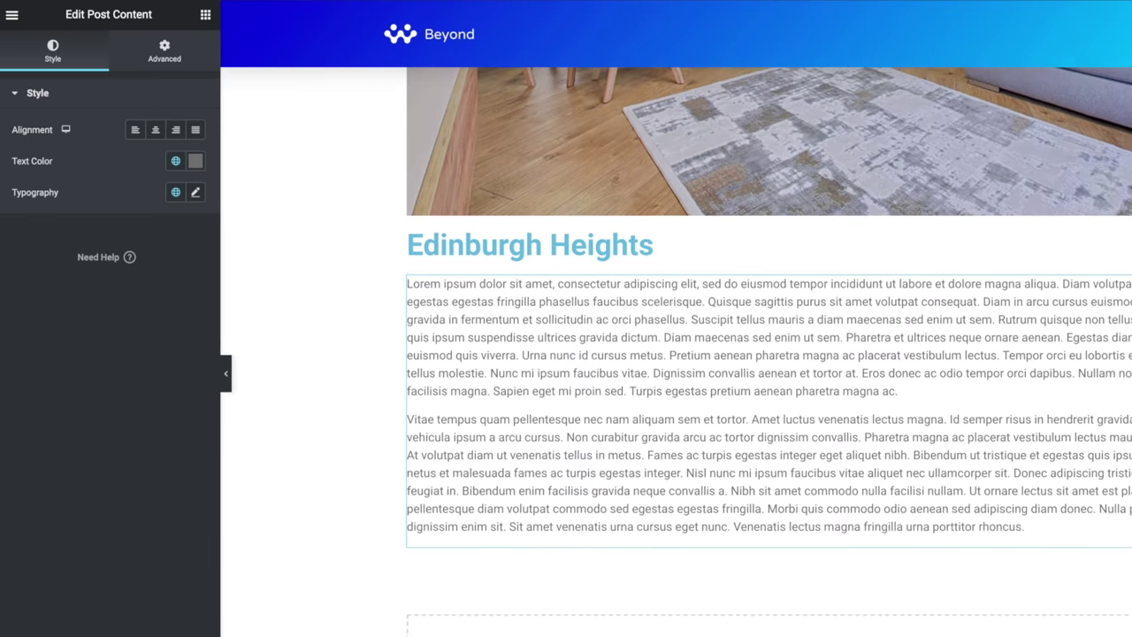
scroll(768, 354, "up", 3)
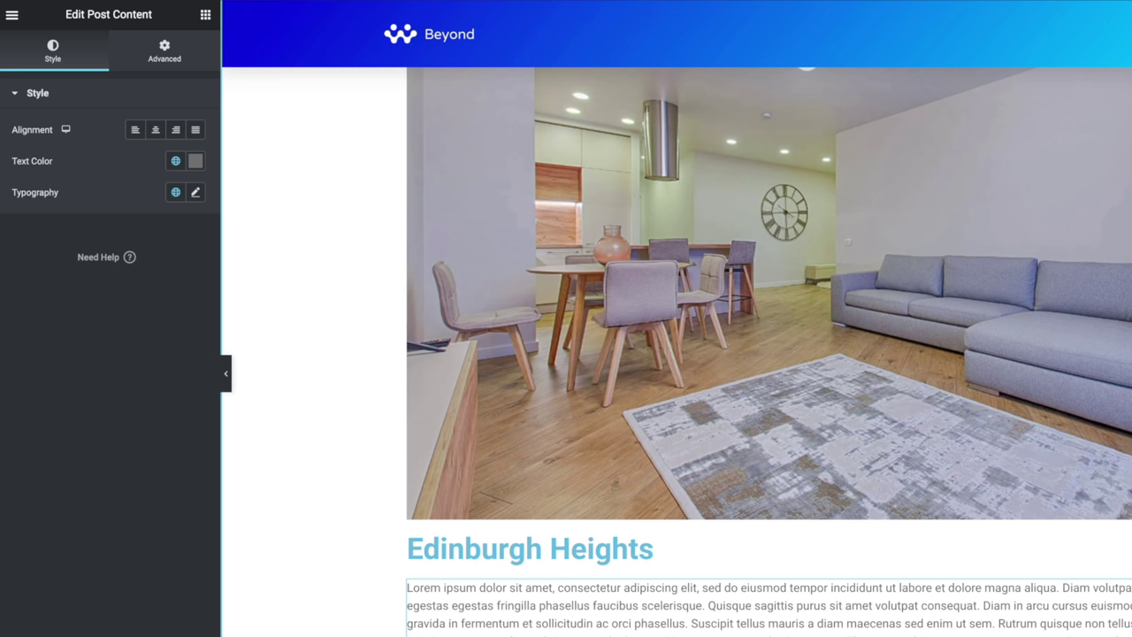
scroll(768, 354, "up", 1)
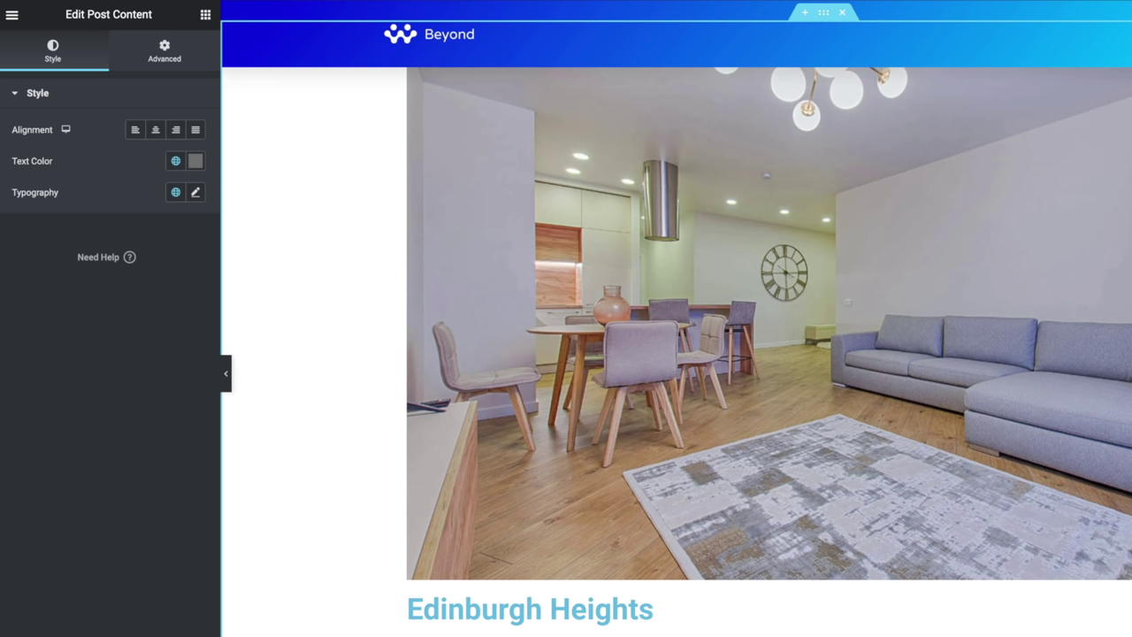
scroll(559, 443, "down", 3)
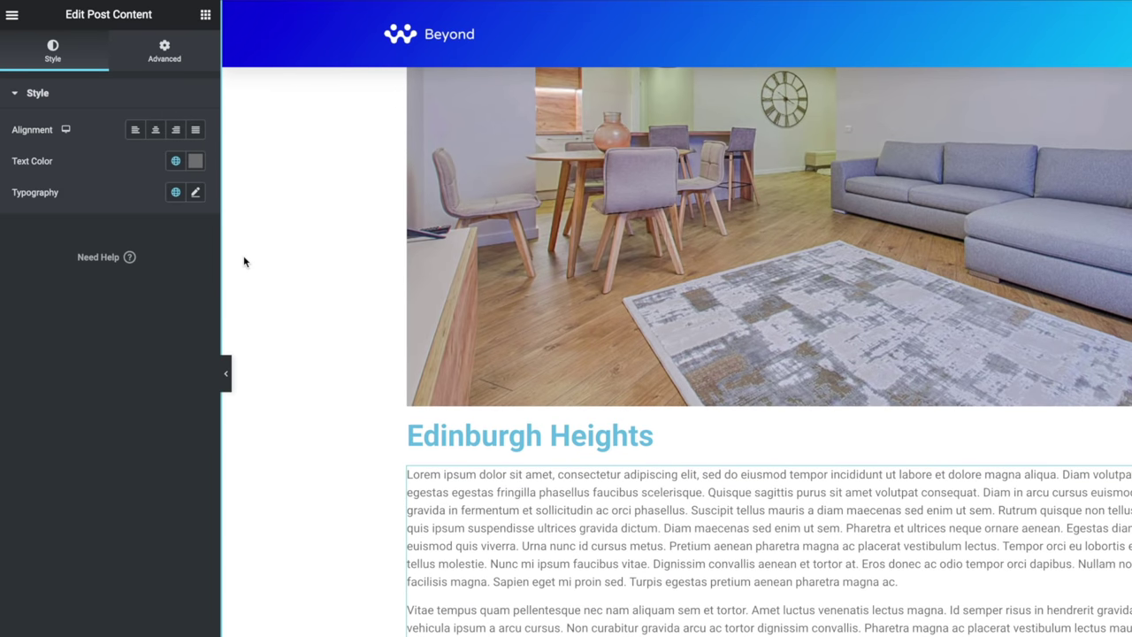
Step: Add a Heading widget between the post title and the post content, and set its HTML tag to H6
left_click(204, 16)
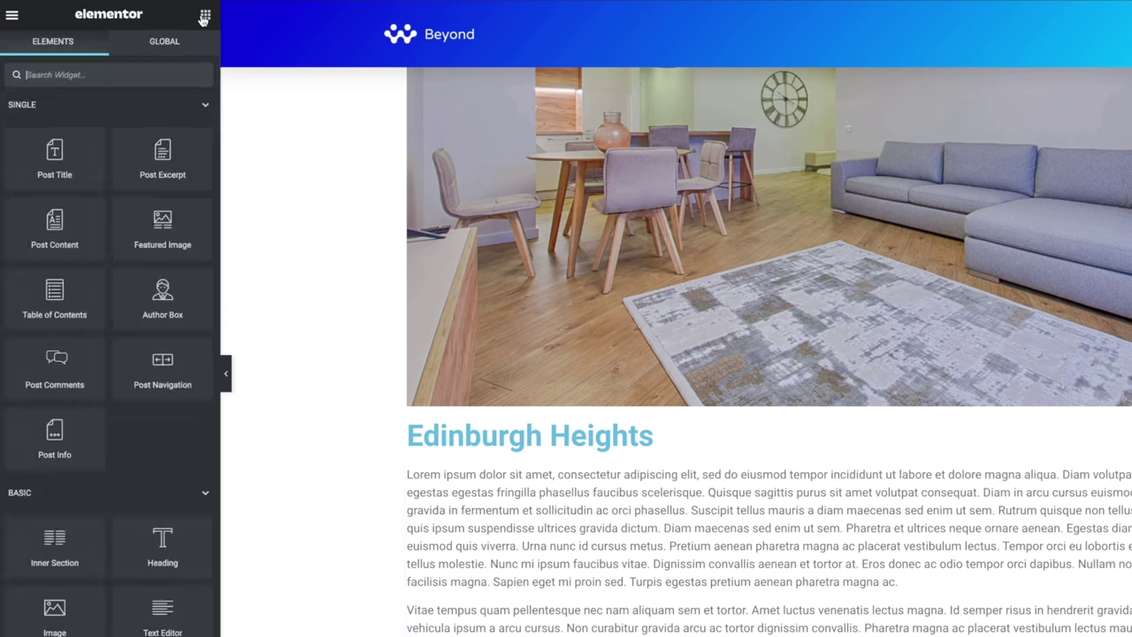
scroll(145, 455, "down", 3)
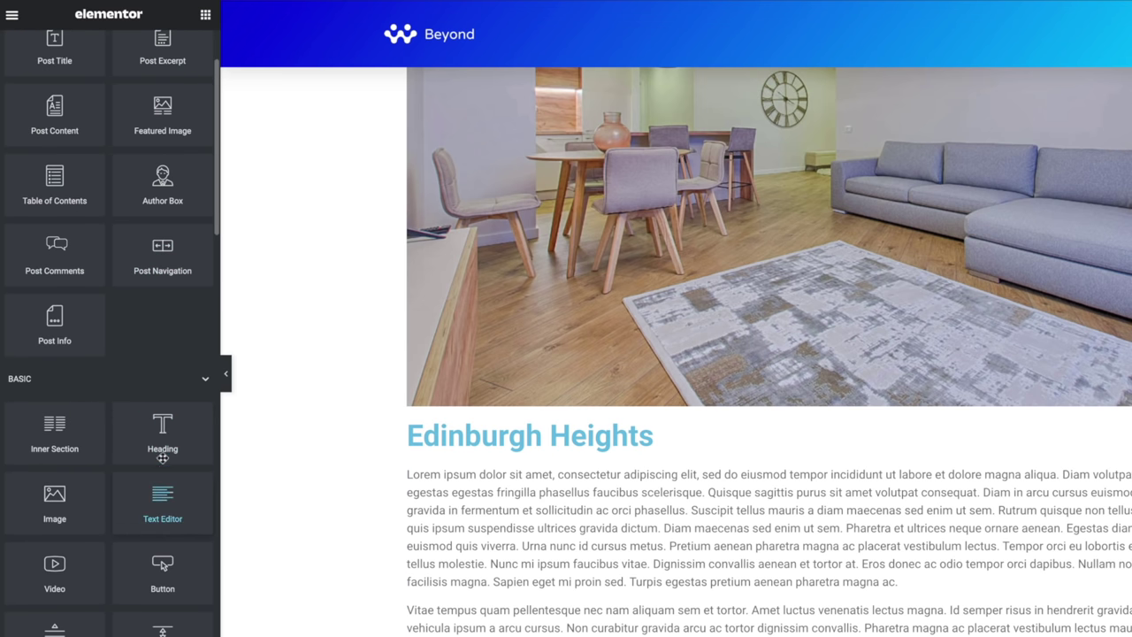
left_click_drag(157, 437, 464, 457)
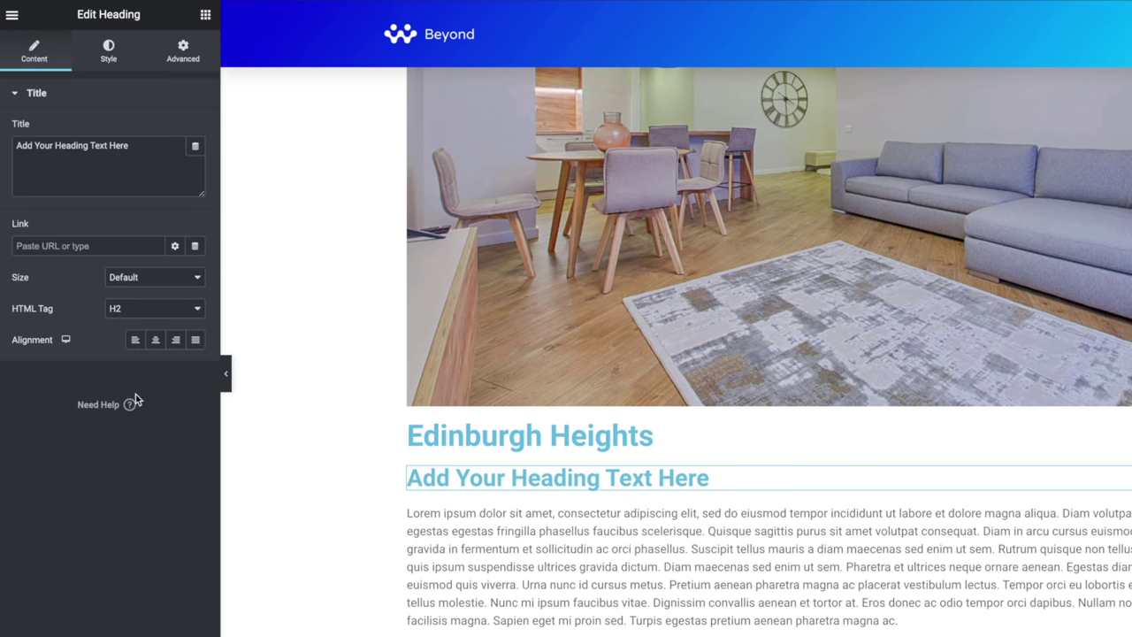
left_click(150, 308)
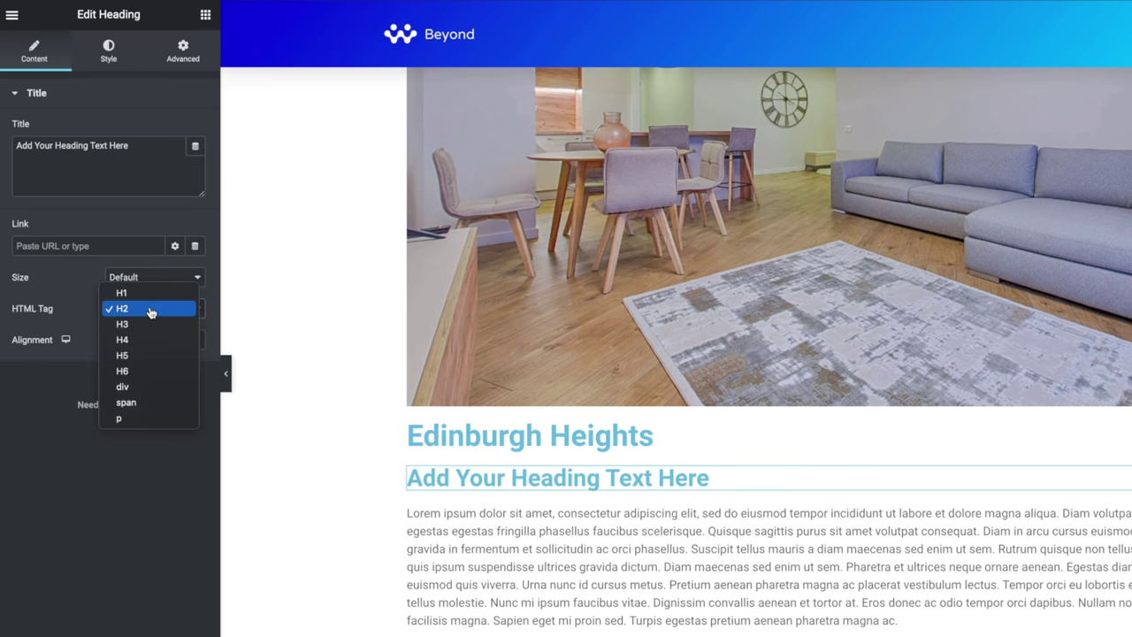
left_click(137, 372)
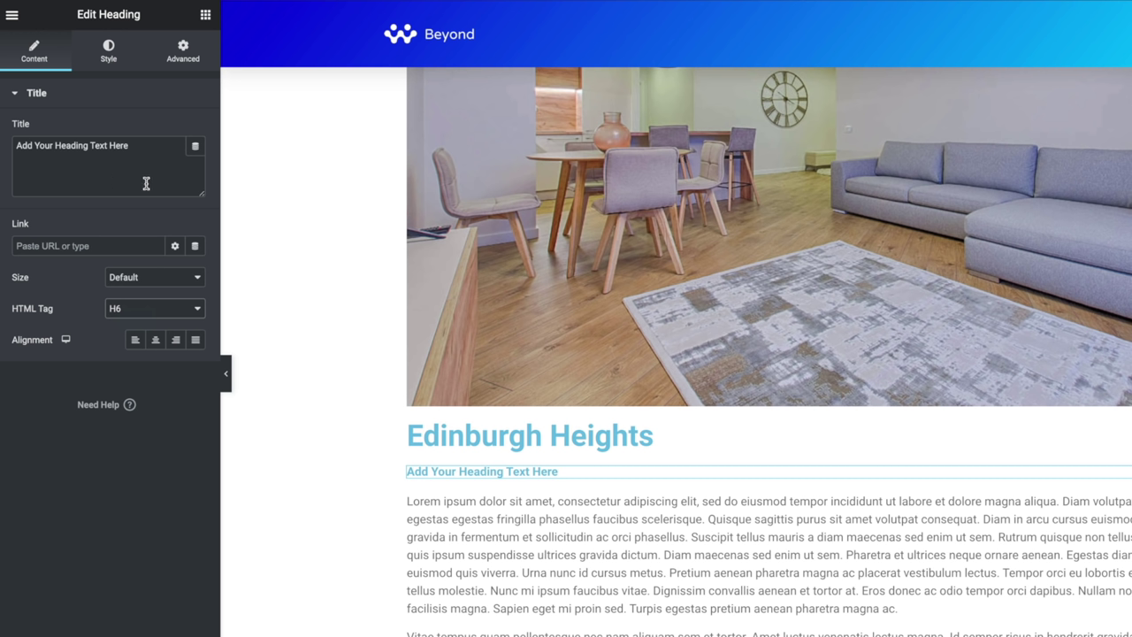
Step: Fill the heading's title dynamically from the post's Meta Box Field, using the Property Price field
left_click(196, 147)
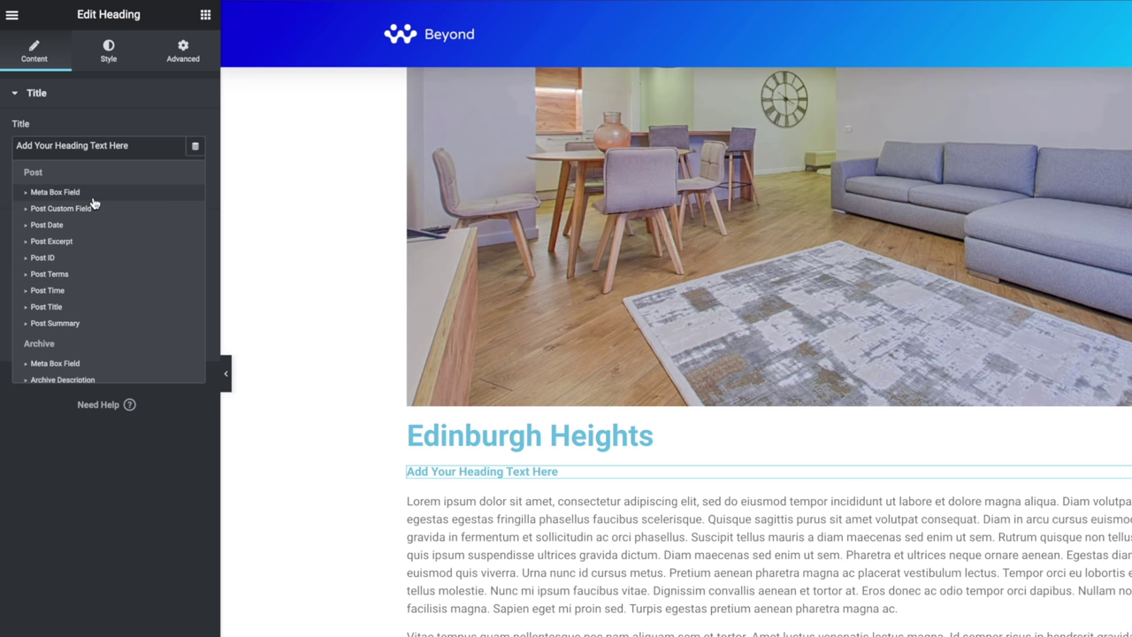
scroll(126, 308, "down", 1)
scroll(126, 309, "down", 4)
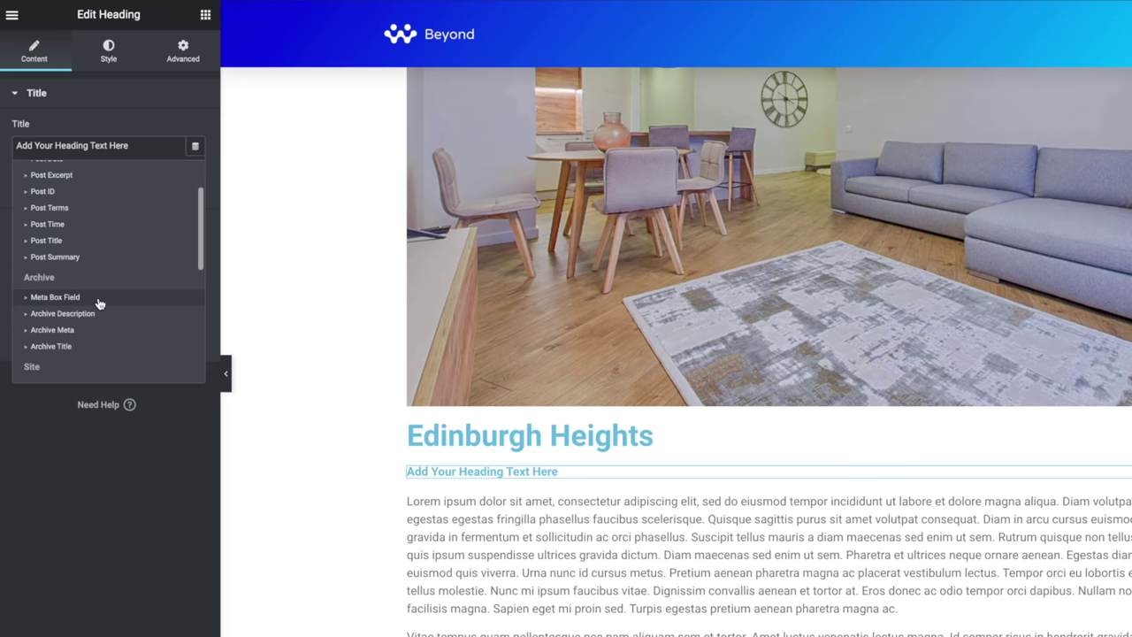
scroll(98, 303, "down", 5)
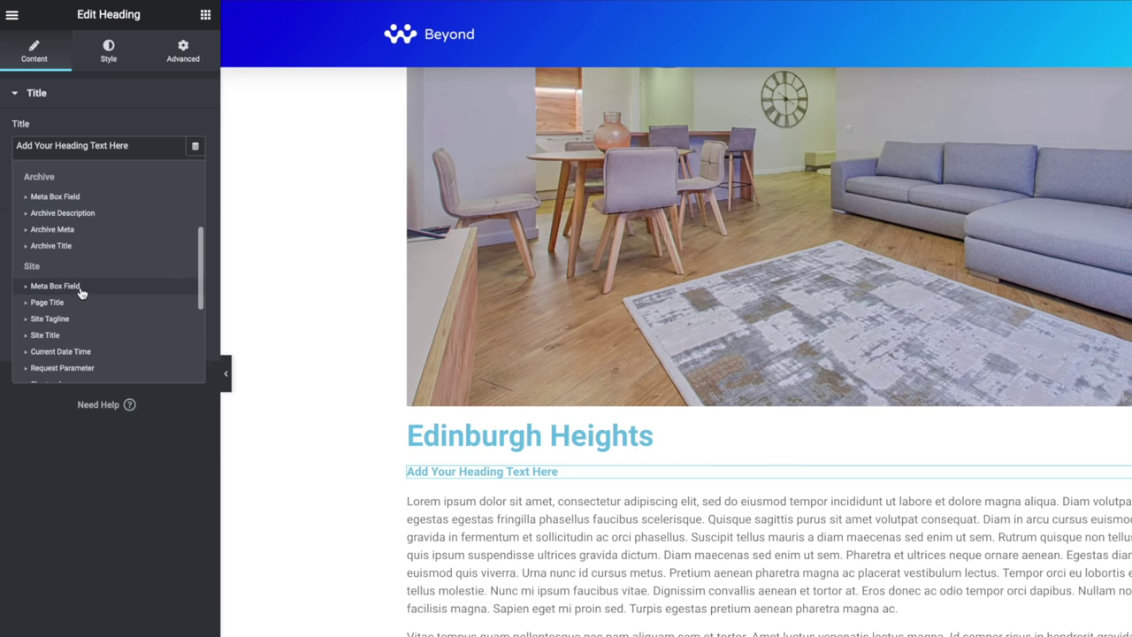
scroll(80, 293, "down", 5)
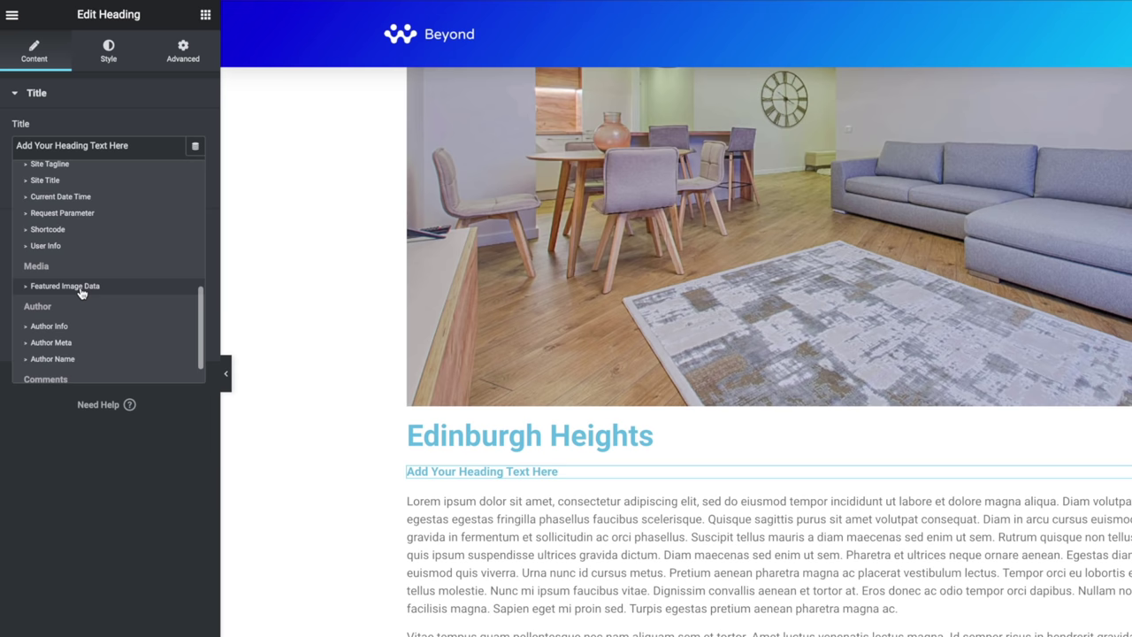
scroll(81, 294, "up", 2)
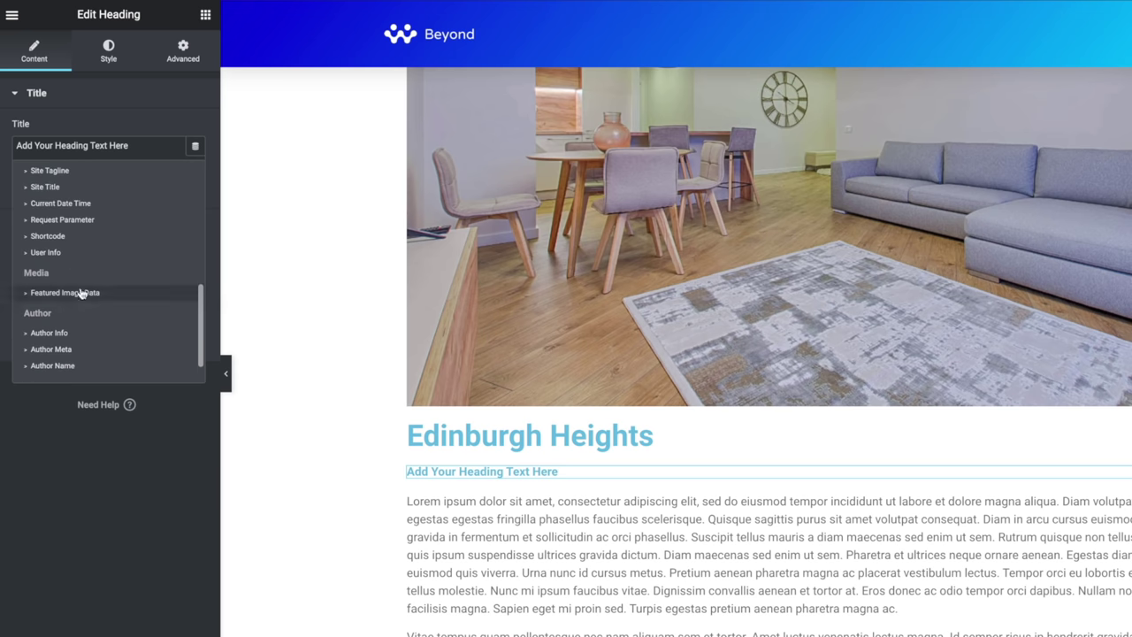
scroll(109, 291, "up", 5)
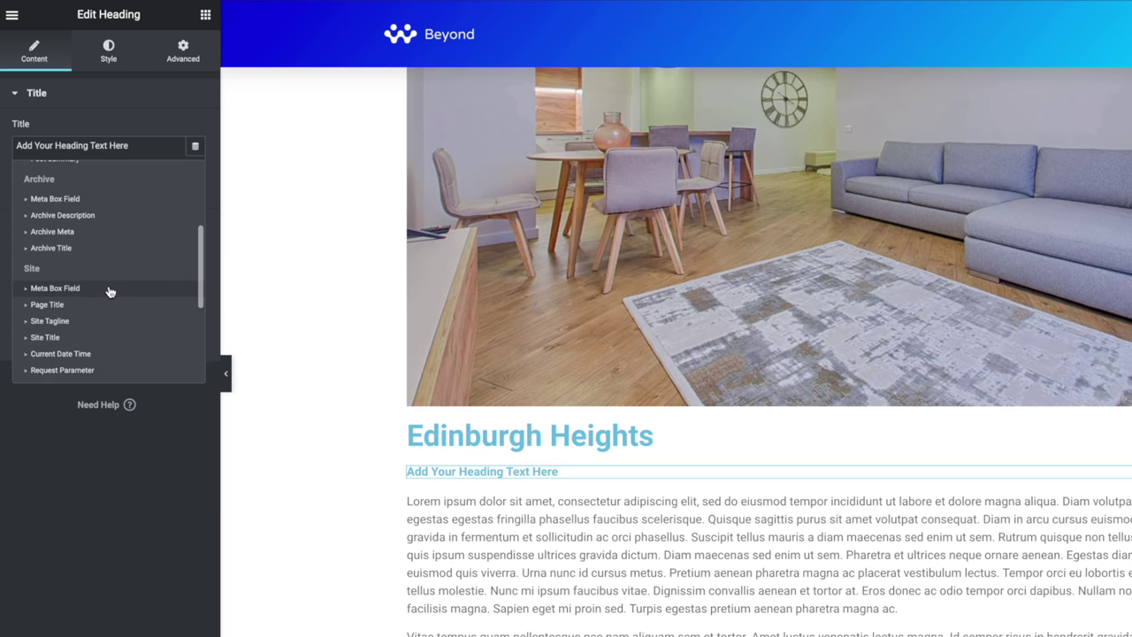
scroll(109, 291, "up", 3)
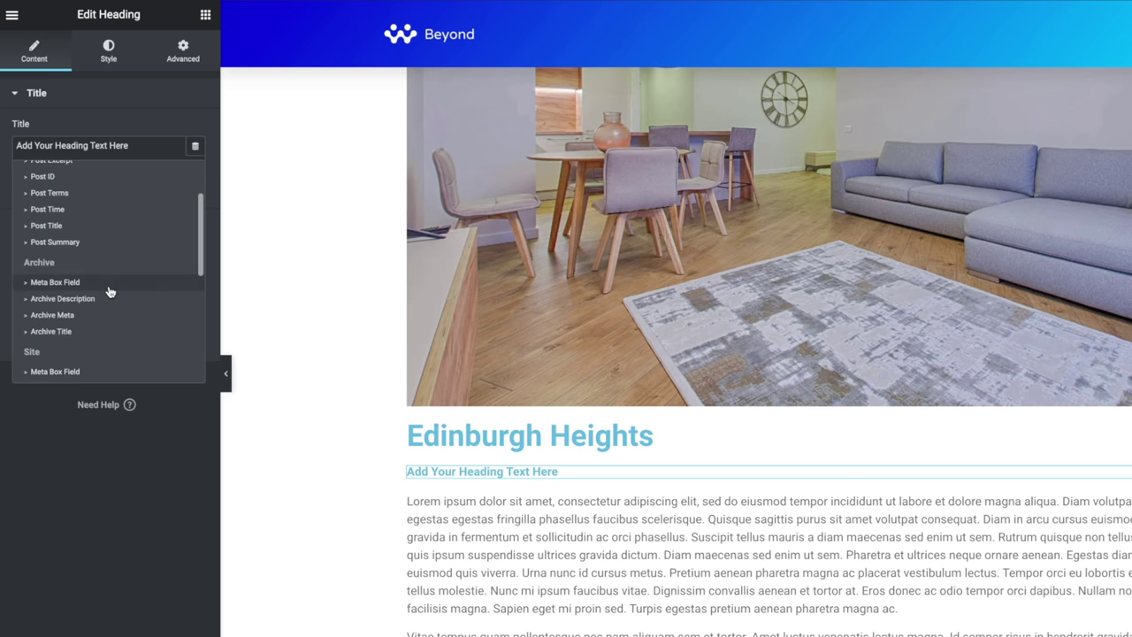
scroll(109, 291, "up", 3)
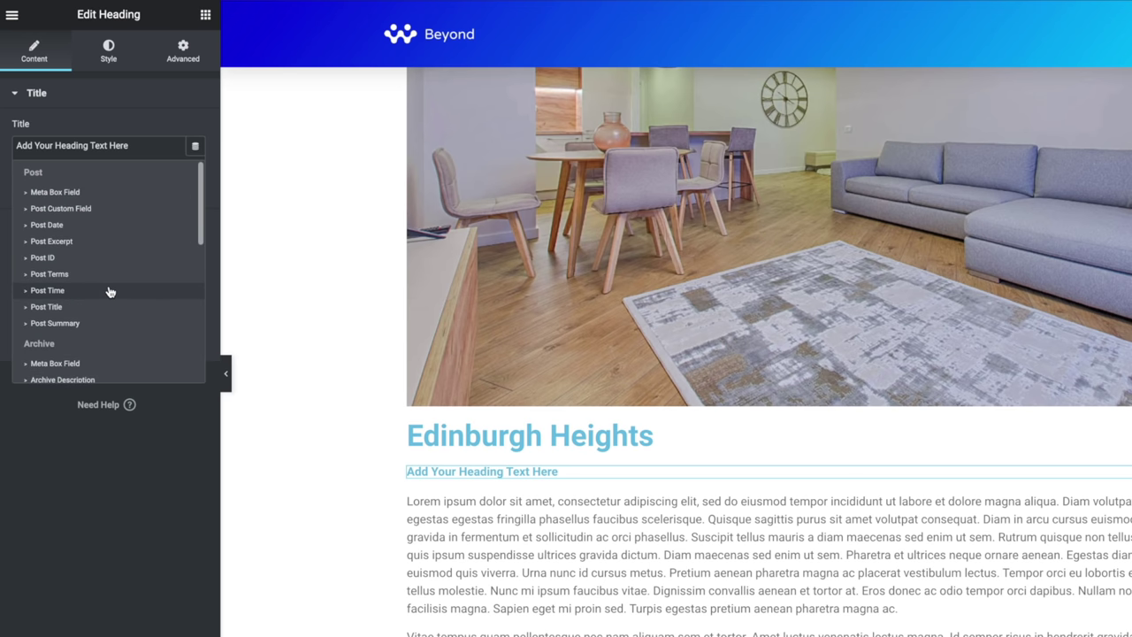
left_click(49, 193)
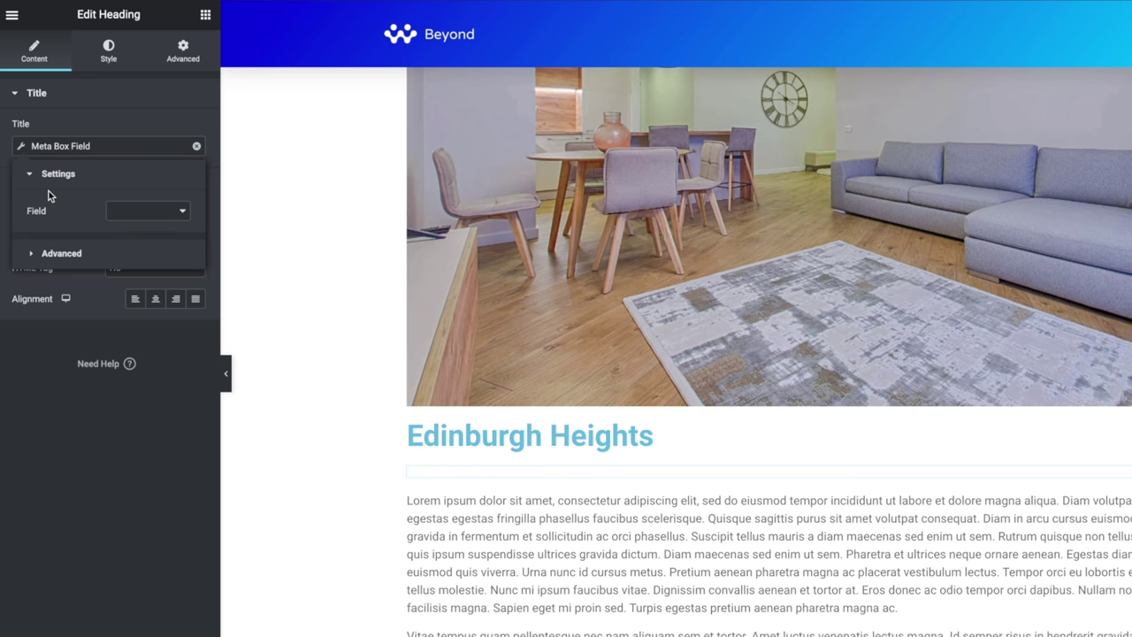
left_click(152, 216)
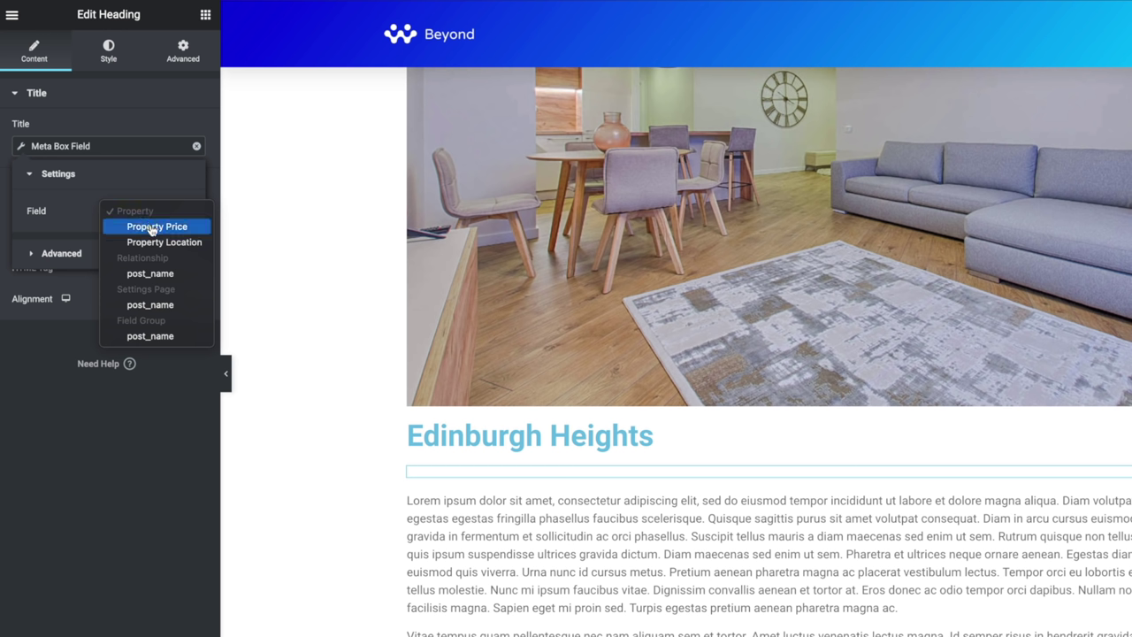
left_click(154, 229)
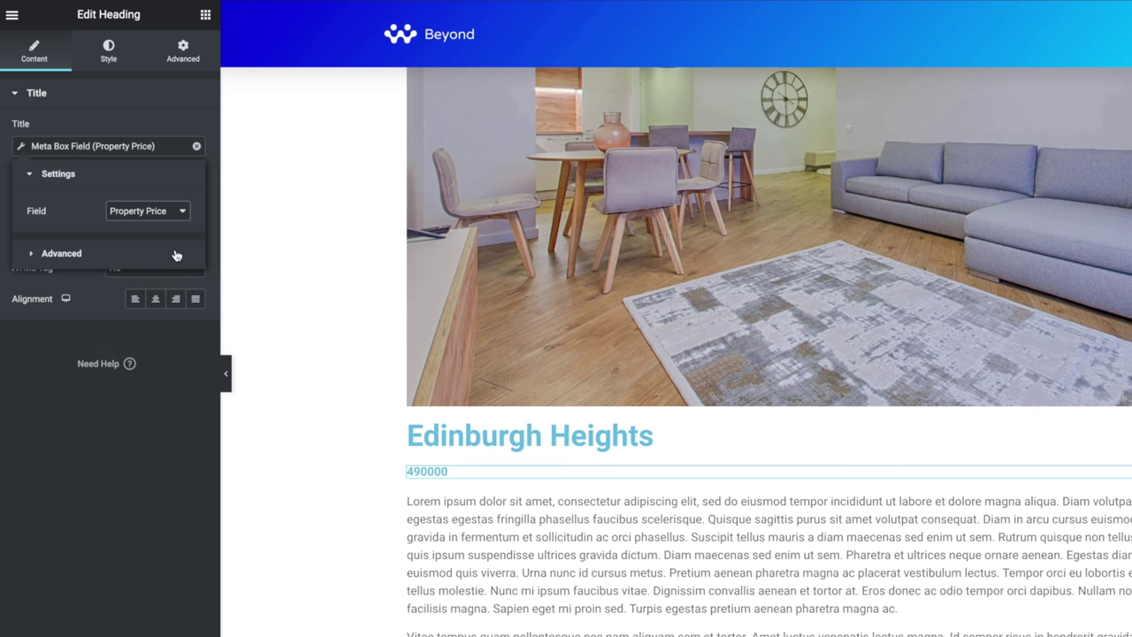
Step: Set the text before the dynamic price value to "Property Price: £"
left_click(64, 255)
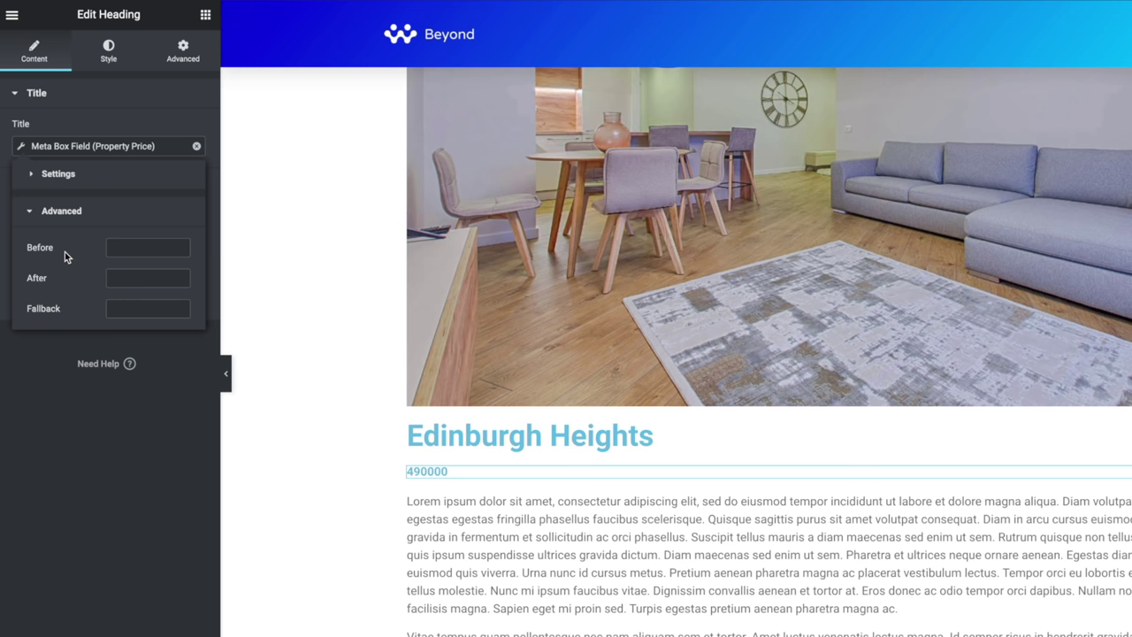
left_click(124, 250)
type("Propert")
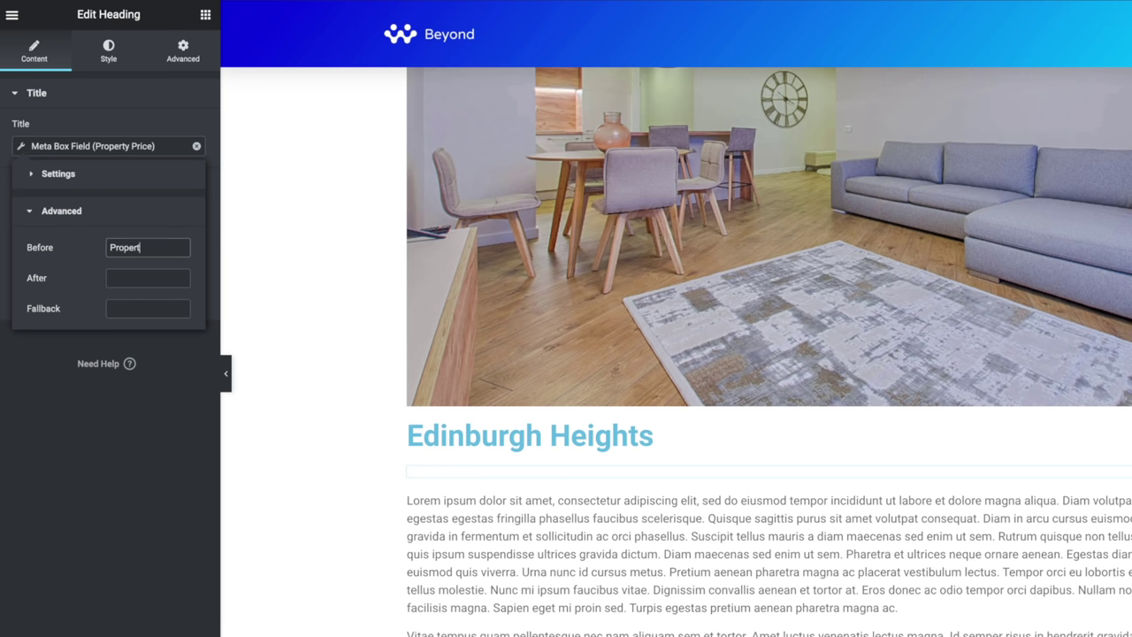
type("y Price:")
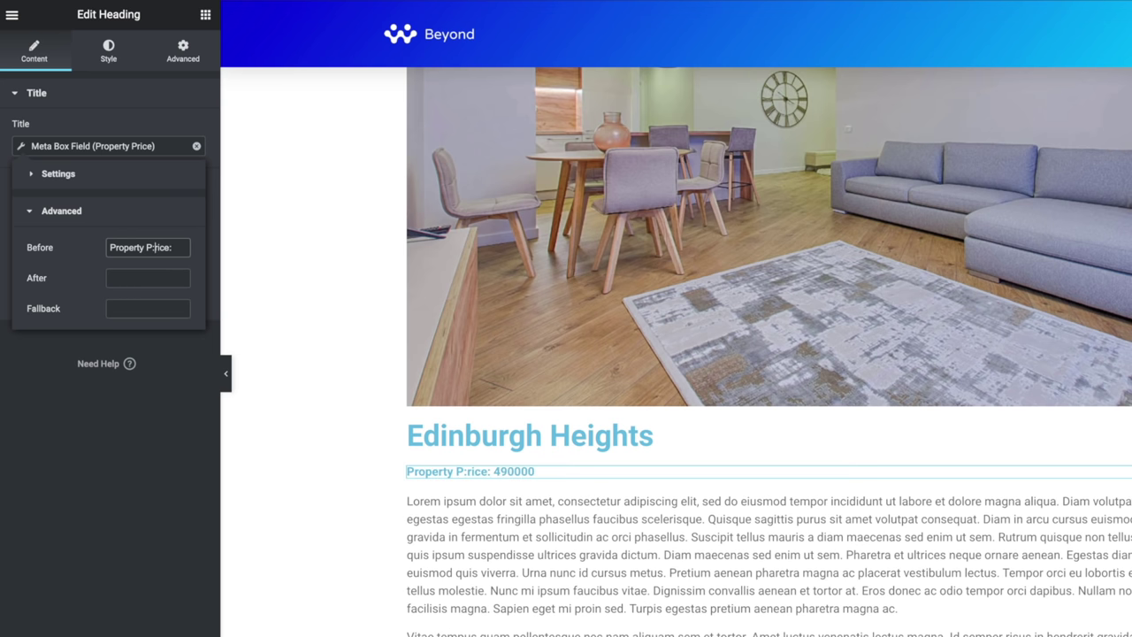
key("Left")
key("Left")
key("Left")
key("Left")
key("Left")
key("Left")
key("BackSpace")
key("End")
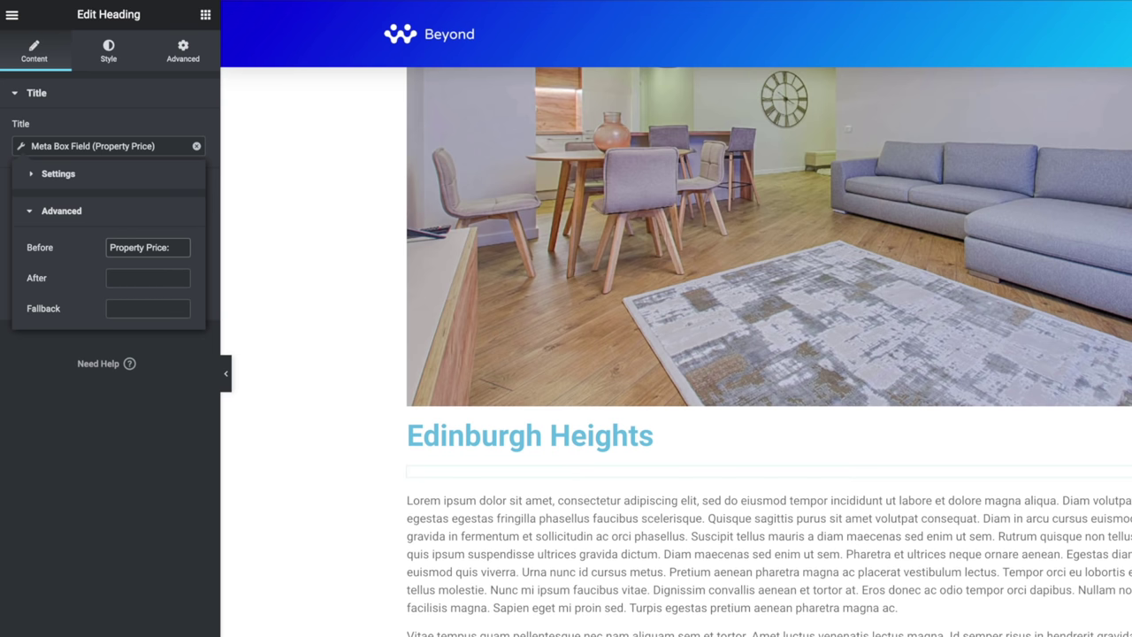
type("£")
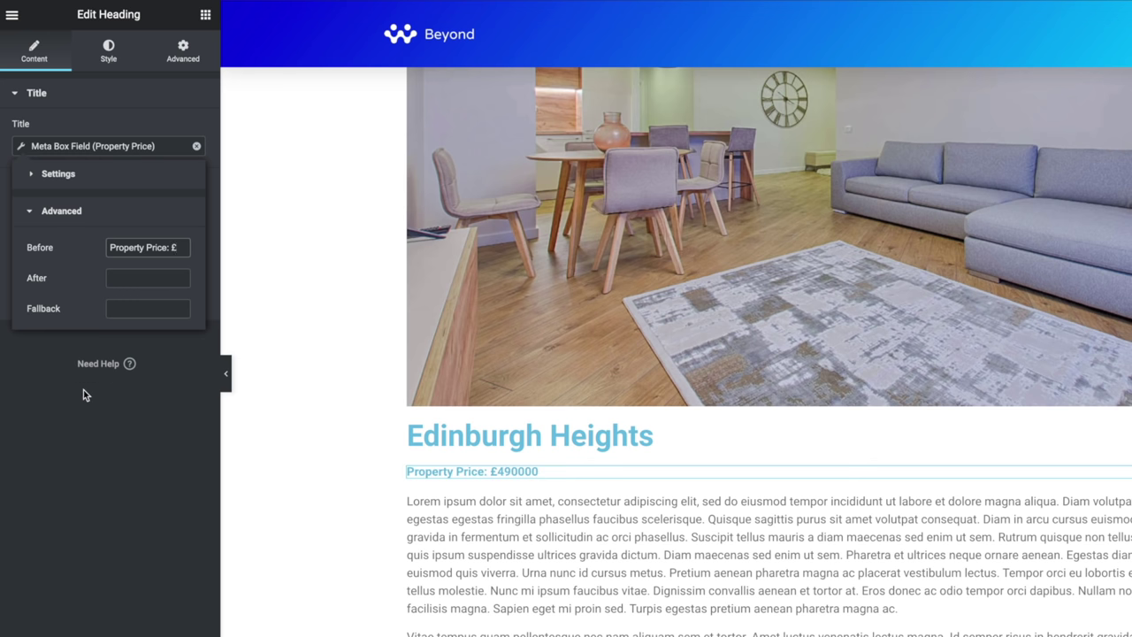
left_click(125, 410)
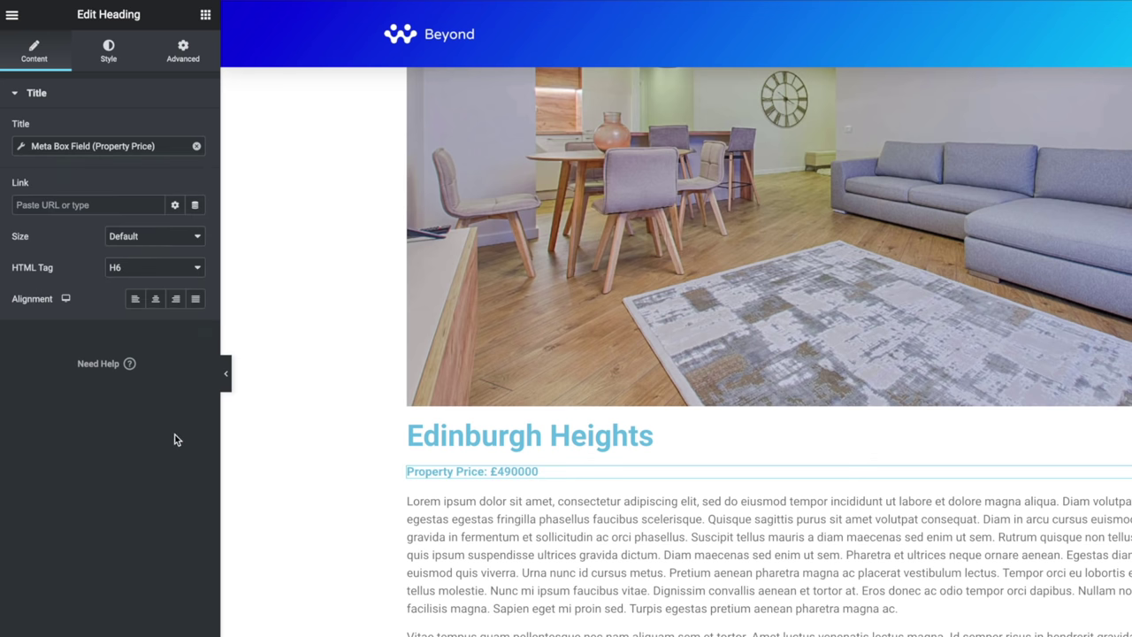
Step: Add another Heading widget below the property price and set its HTML tag to H6
left_click(205, 15)
left_click_drag(113, 555, 436, 471)
left_click(167, 309)
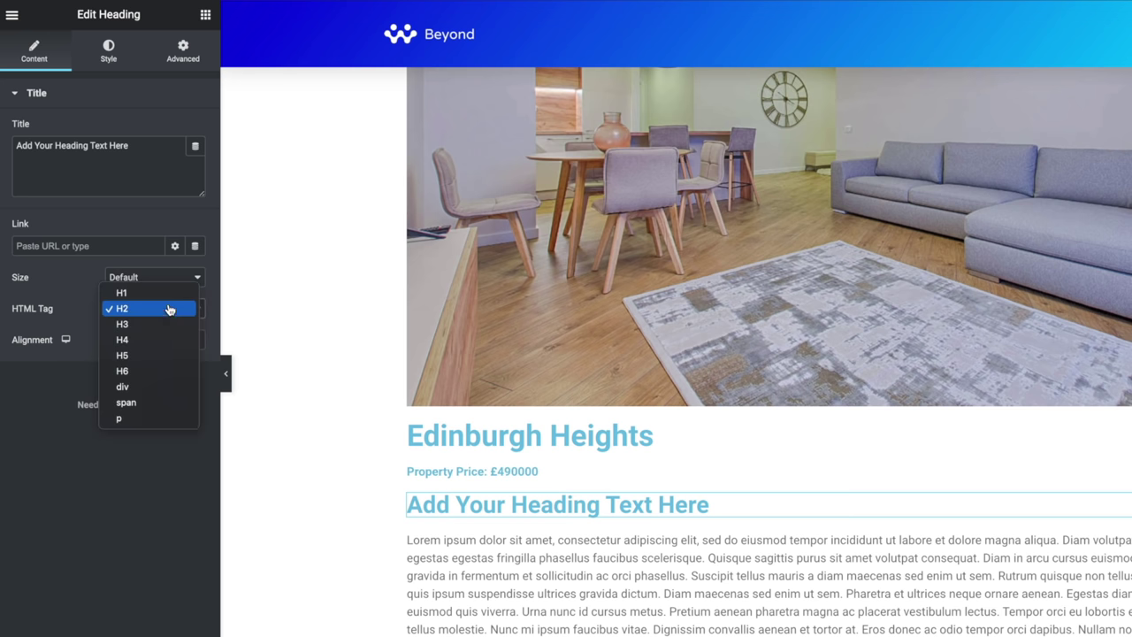
left_click(135, 370)
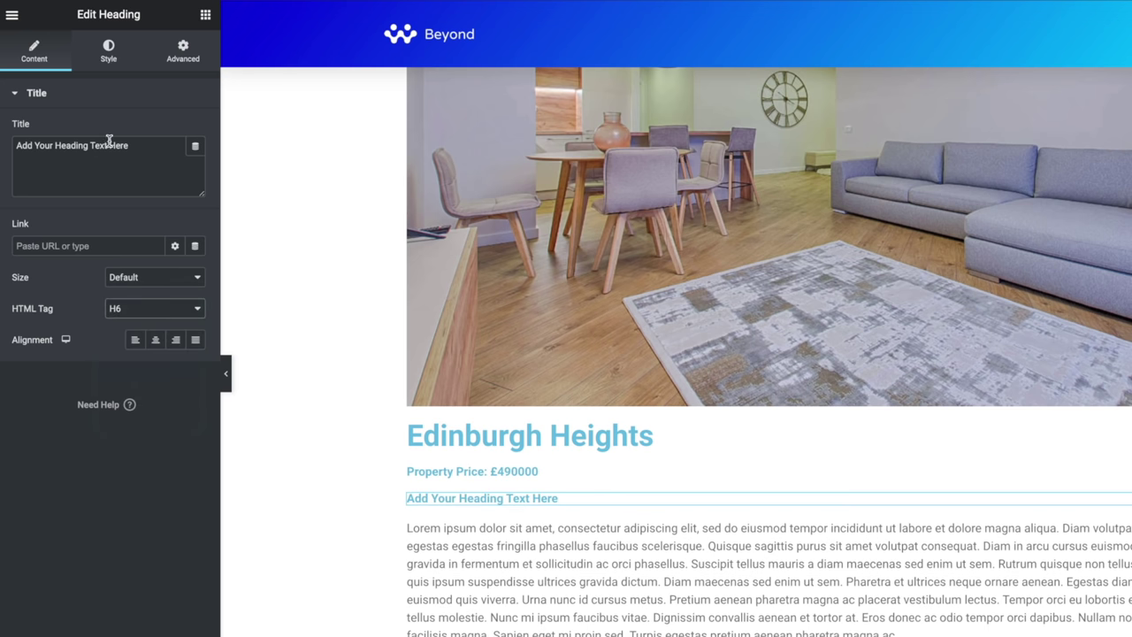
Step: Fill the new heading's title dynamically from the post's Meta Box Field, using the Property Location field
left_click(195, 146)
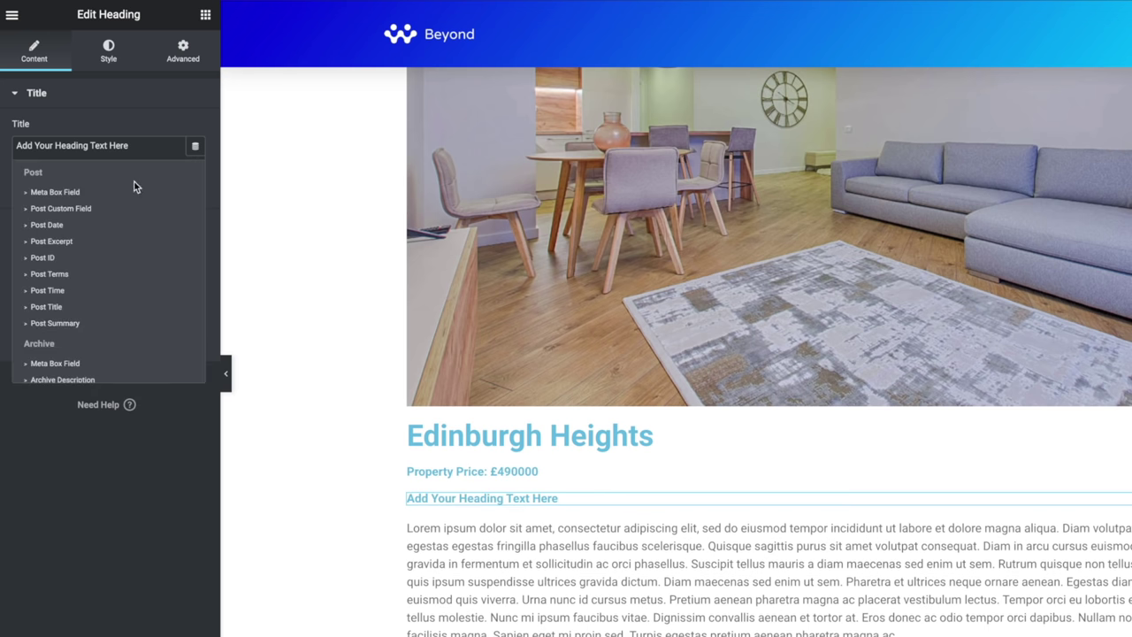
left_click(83, 191)
left_click(167, 217)
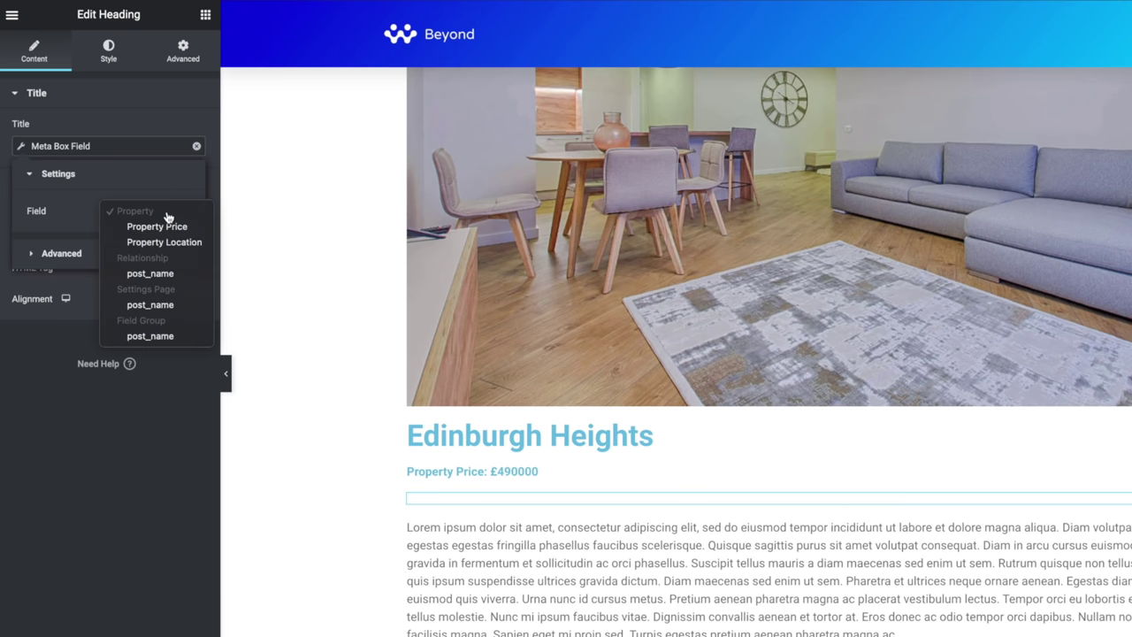
left_click(167, 242)
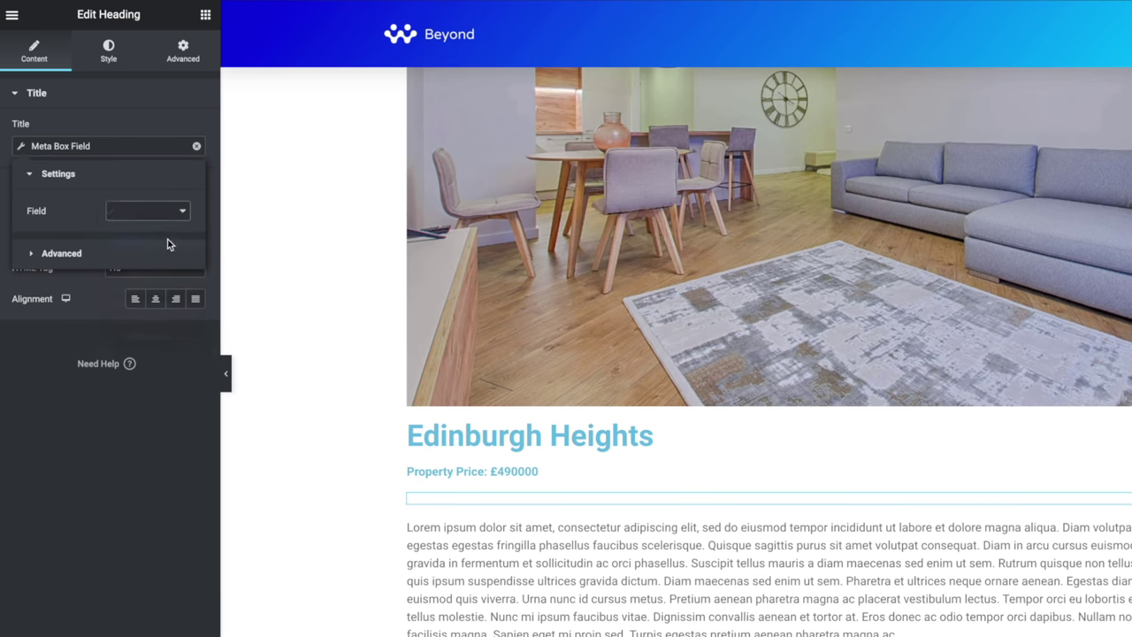
Step: Set the text before the dynamic location value to "Location: "
left_click(62, 254)
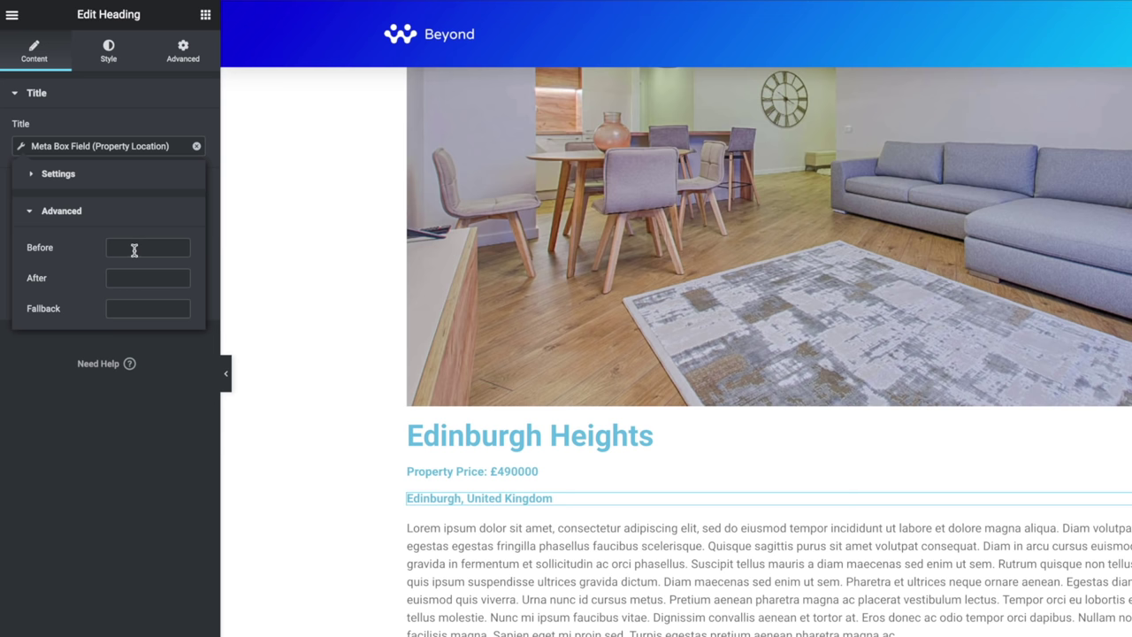
type("Location:")
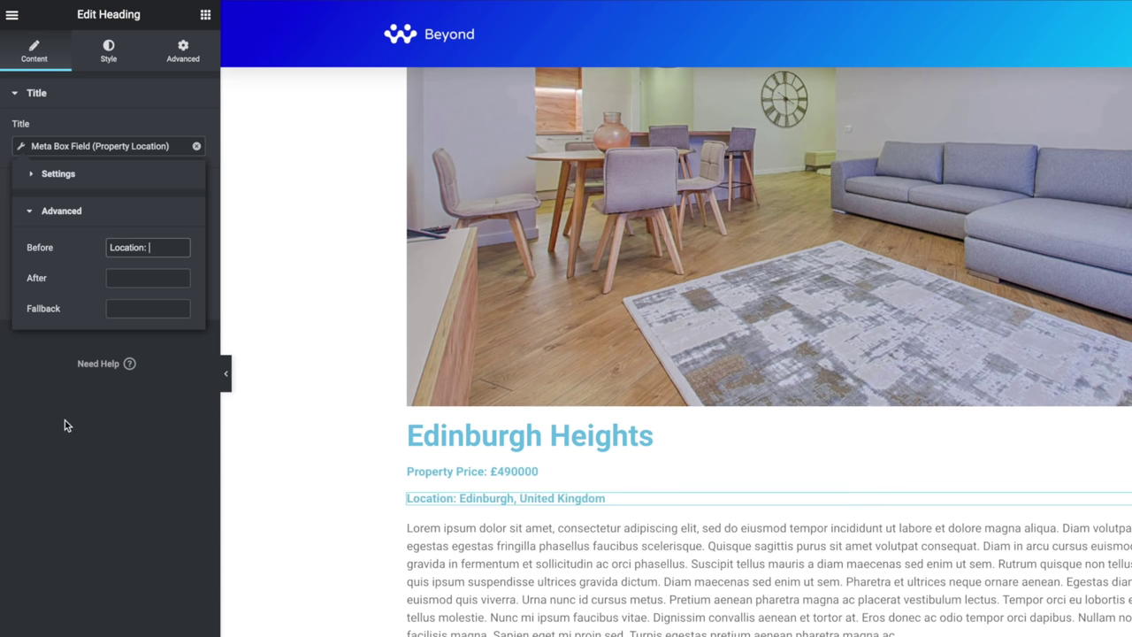
left_click(100, 500)
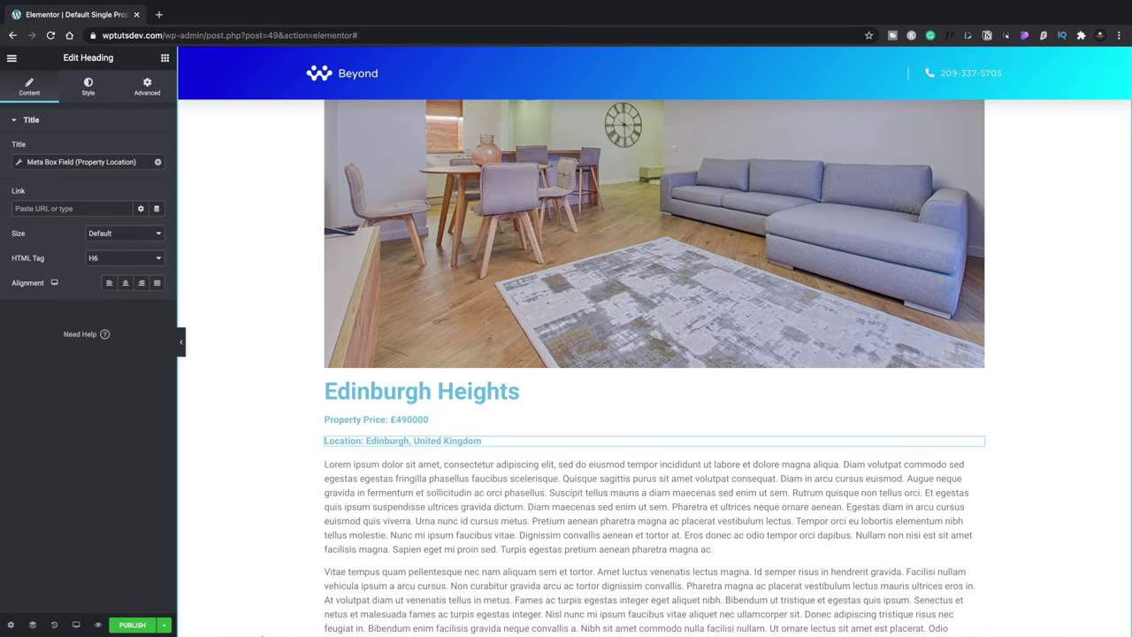
Step: Publish the single property template with a display condition that includes all Properties
left_click(132, 624)
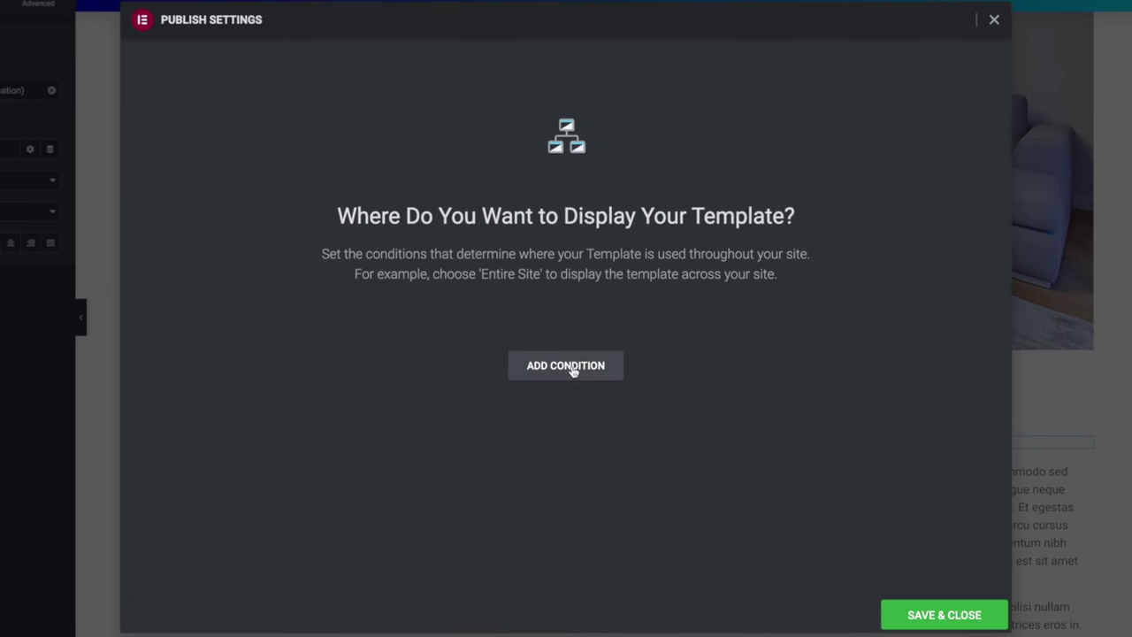
left_click(572, 371)
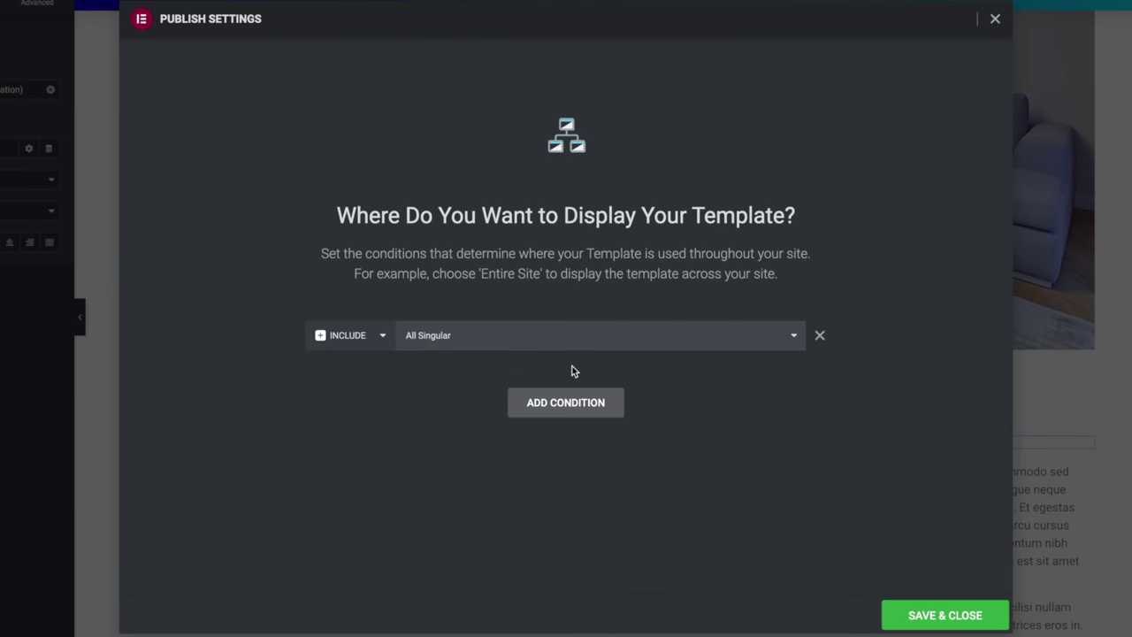
left_click(490, 345)
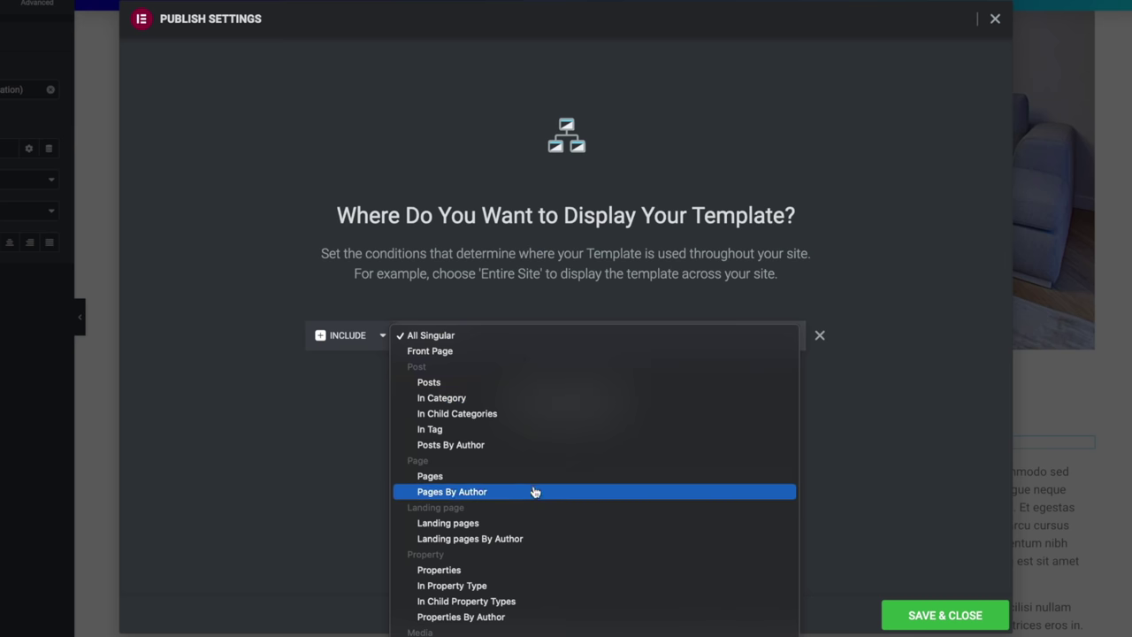
left_click(458, 570)
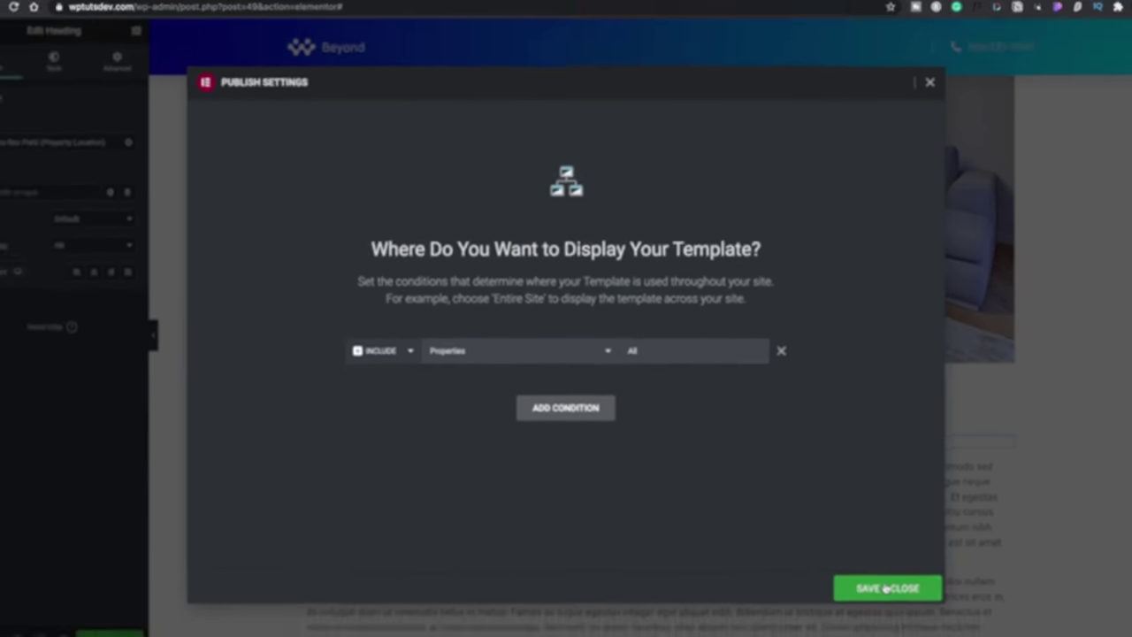
left_click(886, 588)
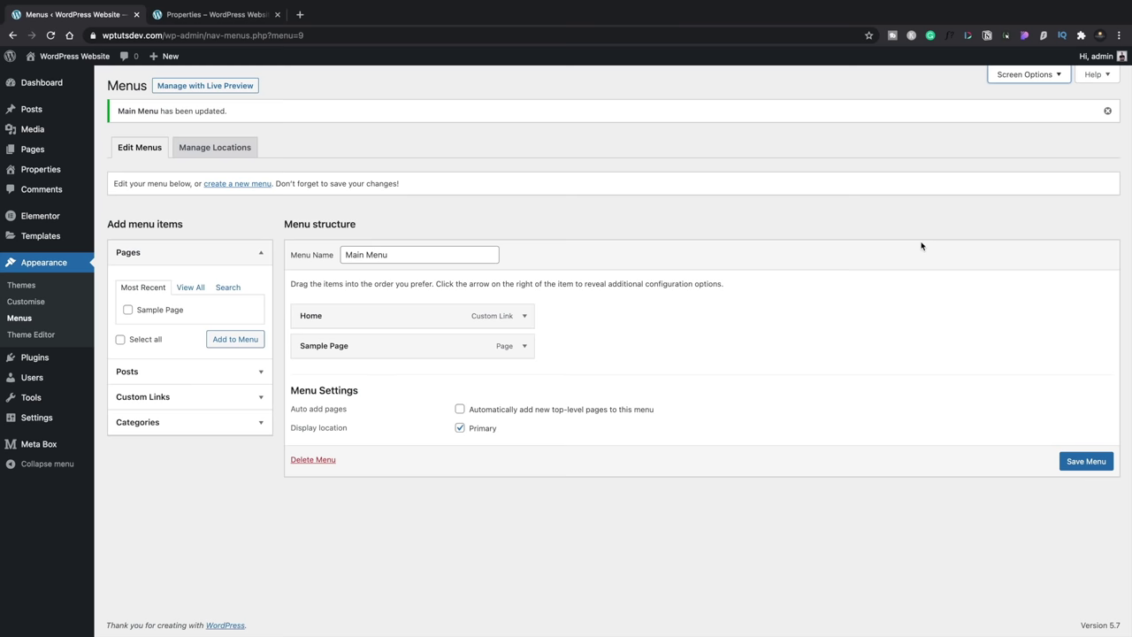
Step: Show Properties and Property Types as available item sources on the Menus screen
left_click(1021, 78)
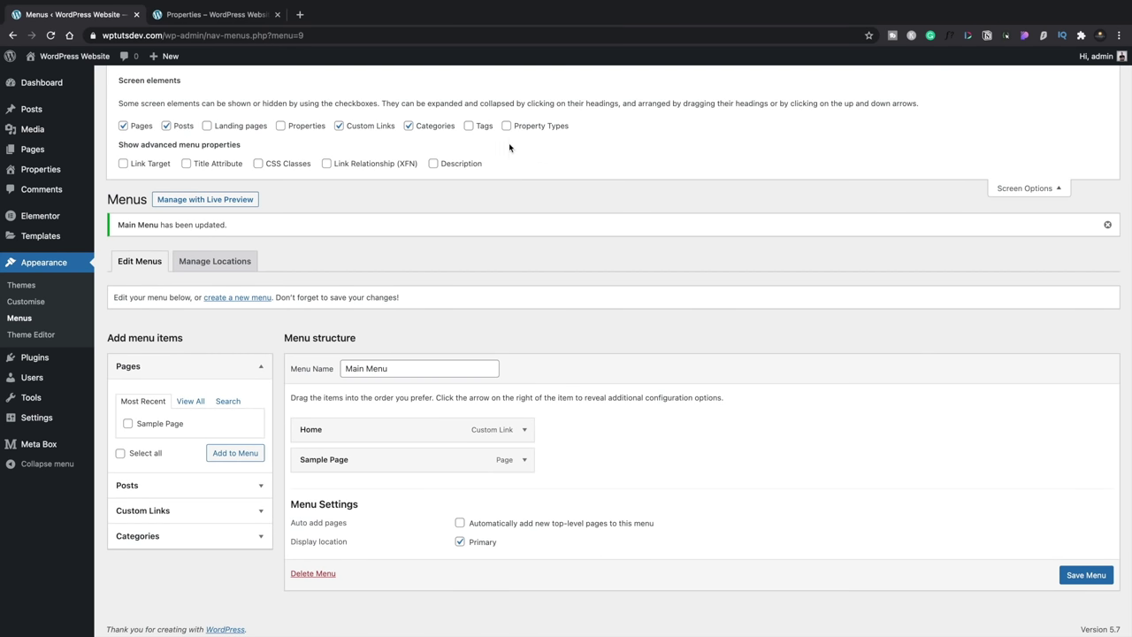
left_click(312, 125)
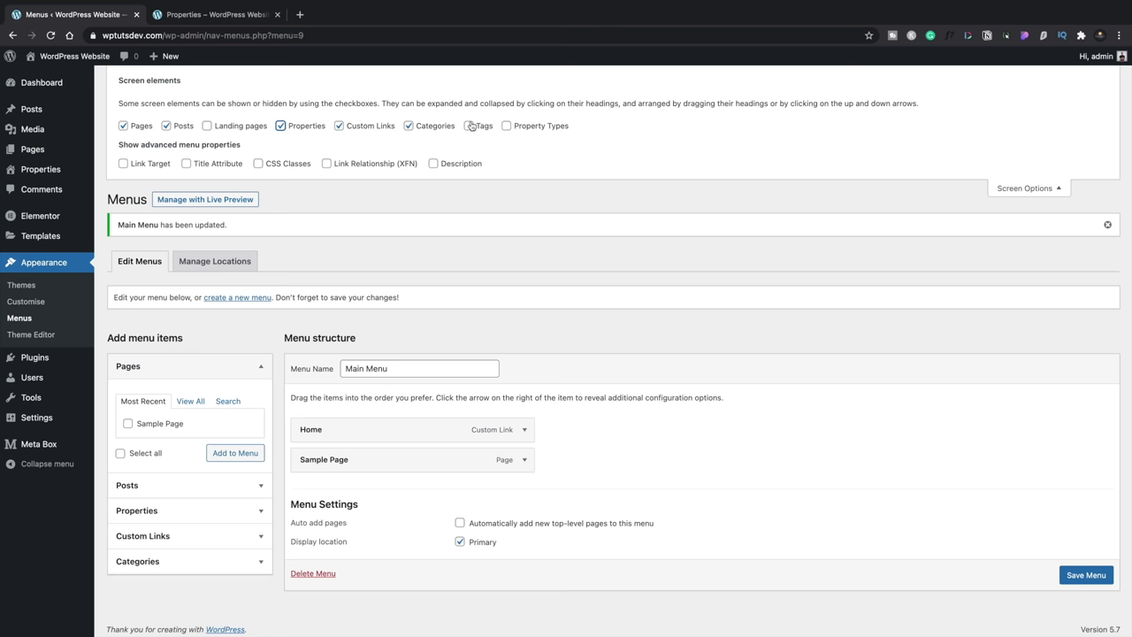
left_click(530, 125)
Step: Look through the Categories, Properties and Property Types available as menu items, hide the screen options and save the Main Menu
scroll(435, 356, "down", 1)
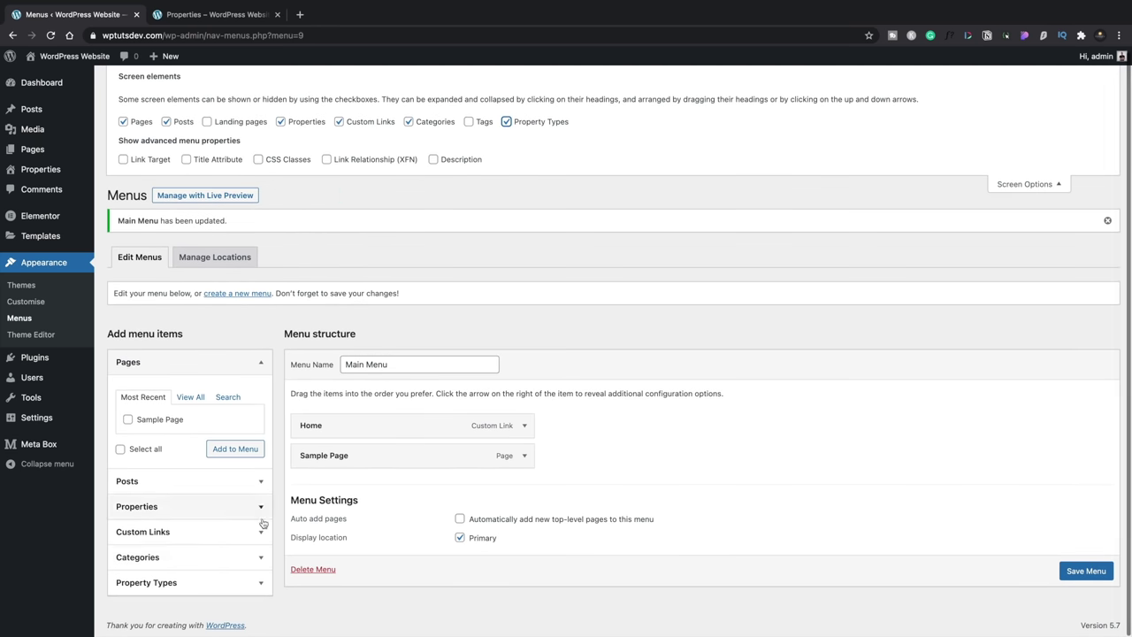
left_click(225, 555)
left_click(144, 412)
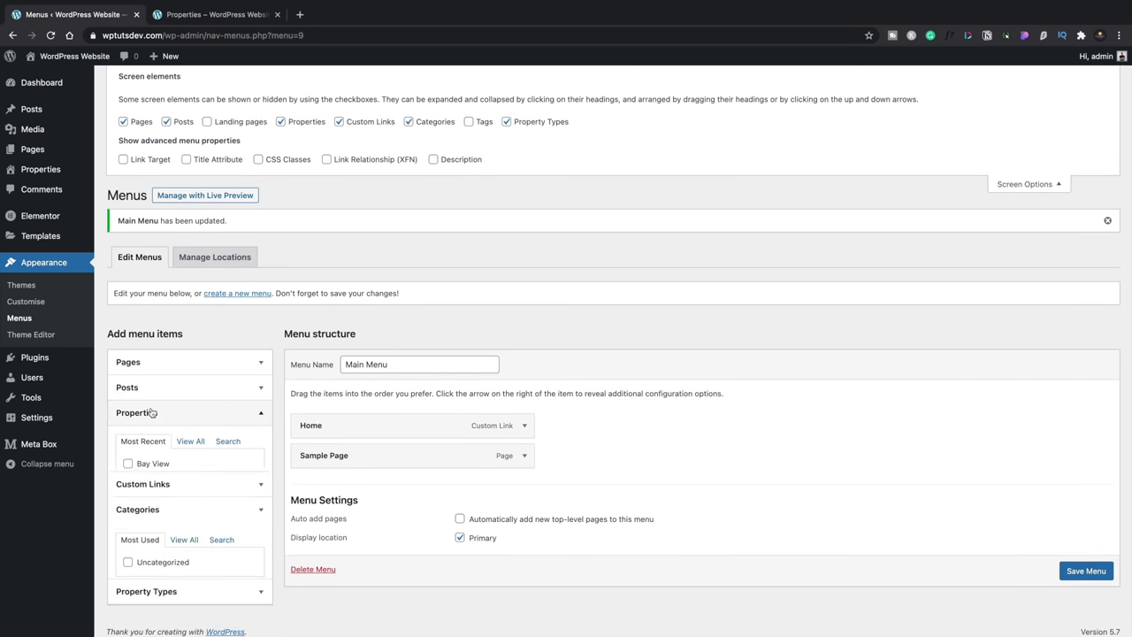
left_click(172, 610)
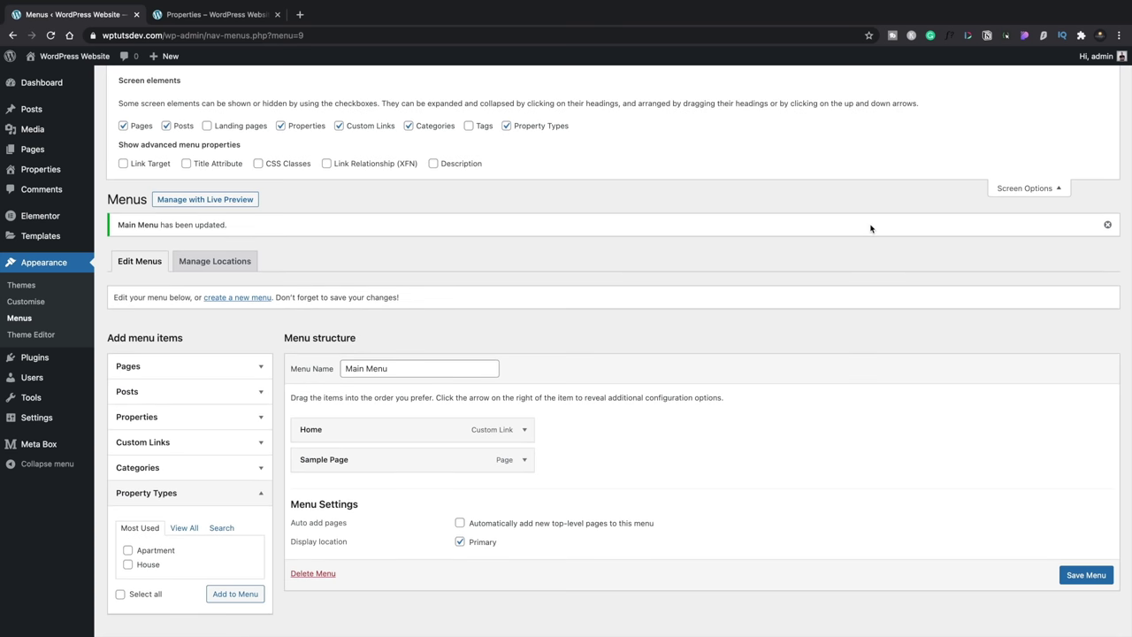
left_click(1008, 200)
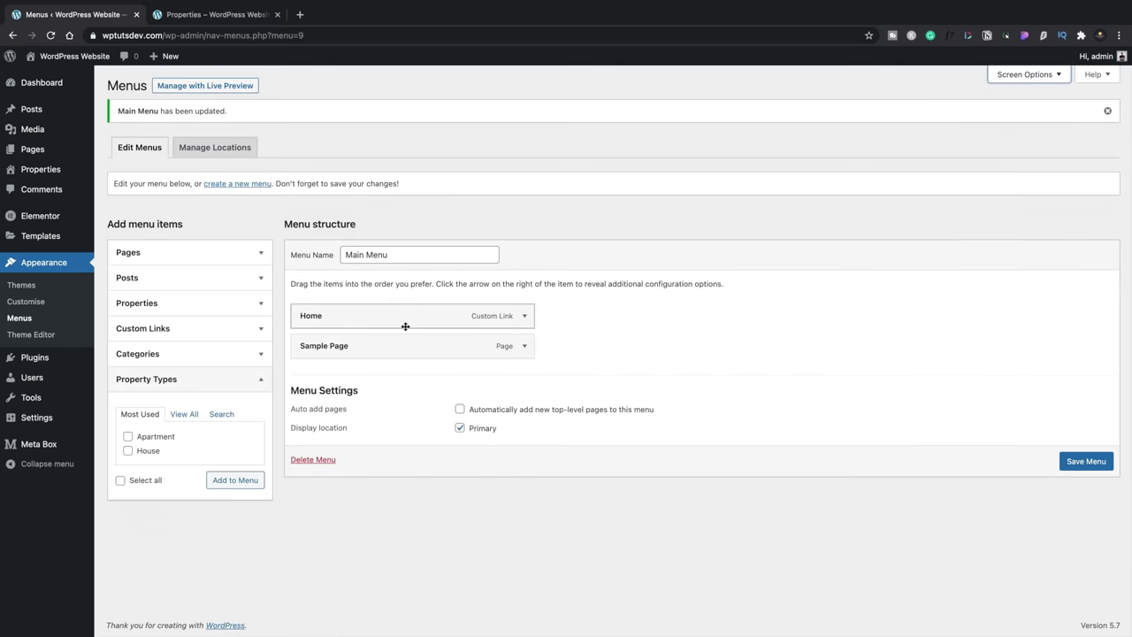
left_click(1080, 468)
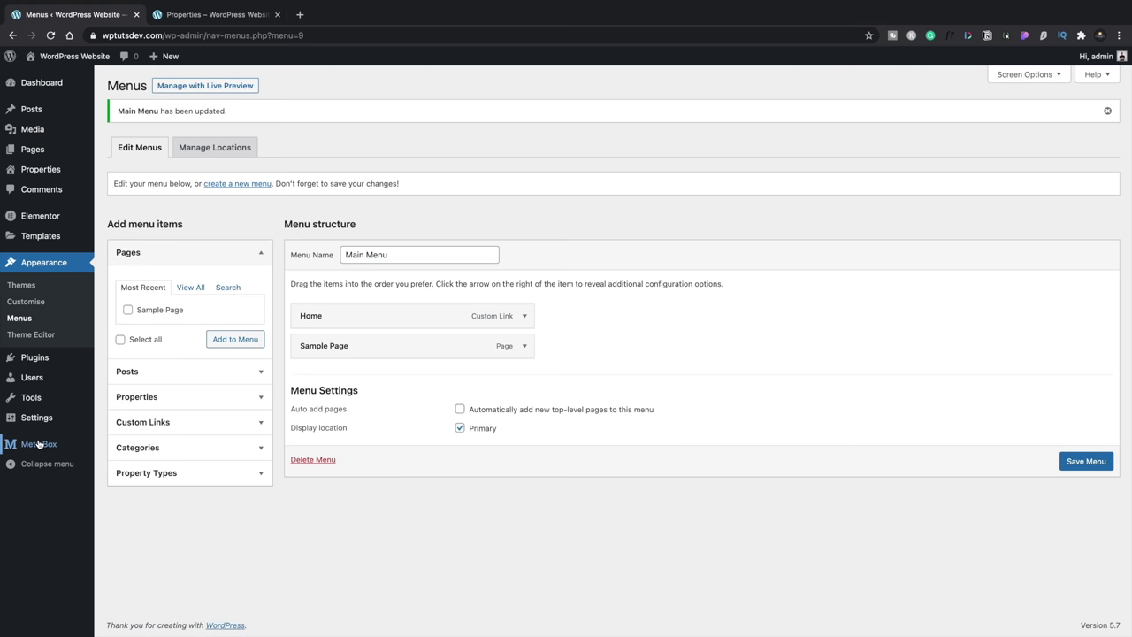
Step: Open the Property post type in Meta Box for editing and copy its slug
mouse_move(40, 445)
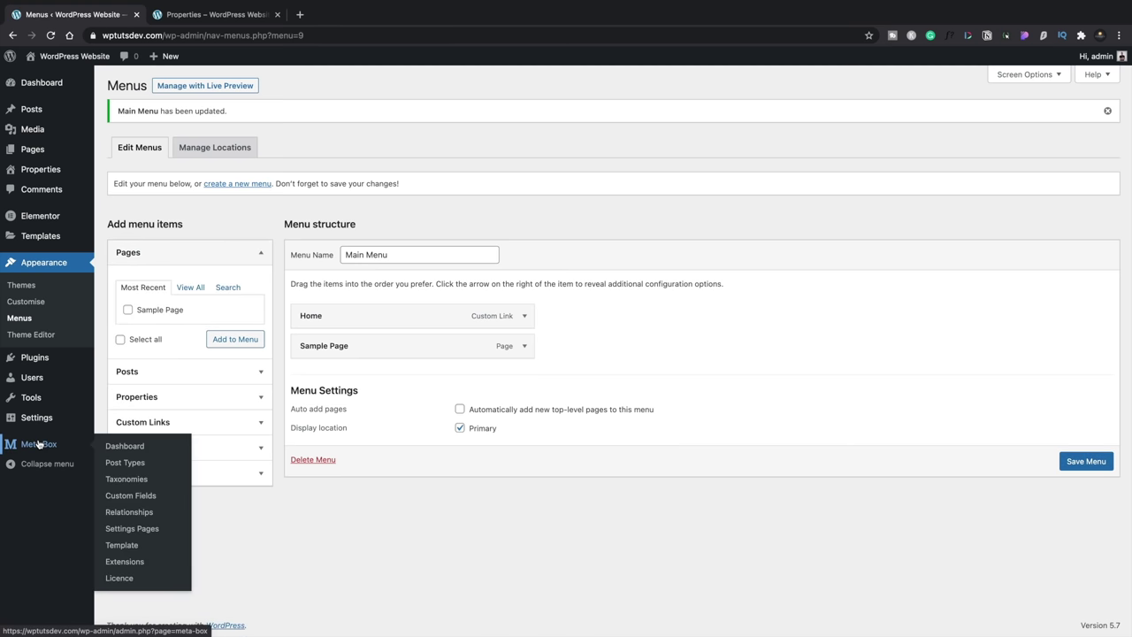
left_click(110, 467)
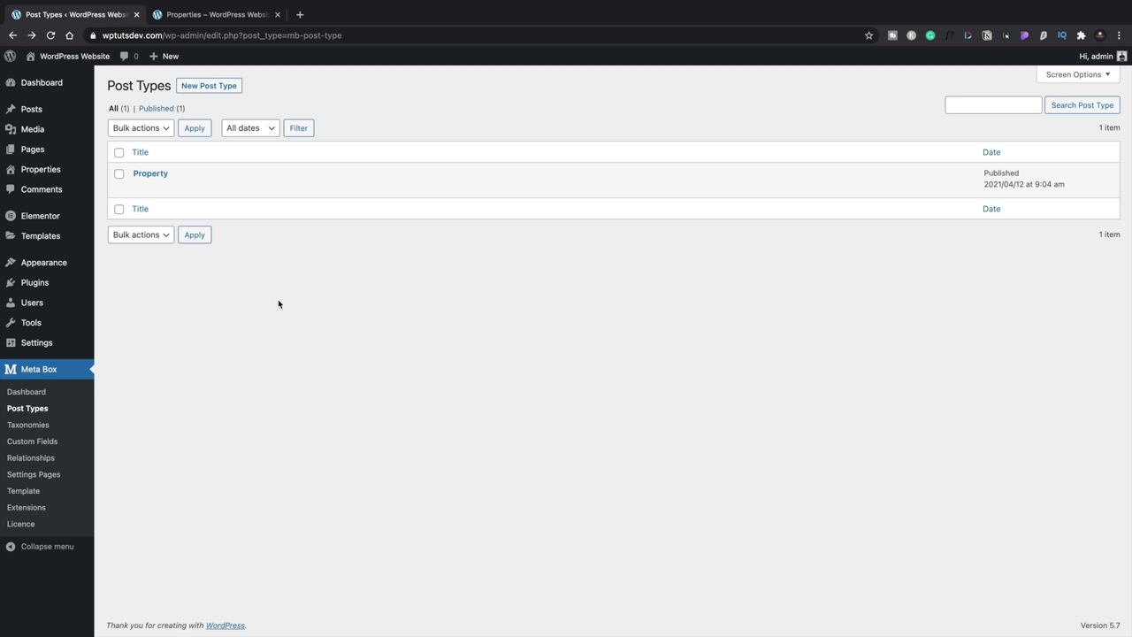
left_click(159, 176)
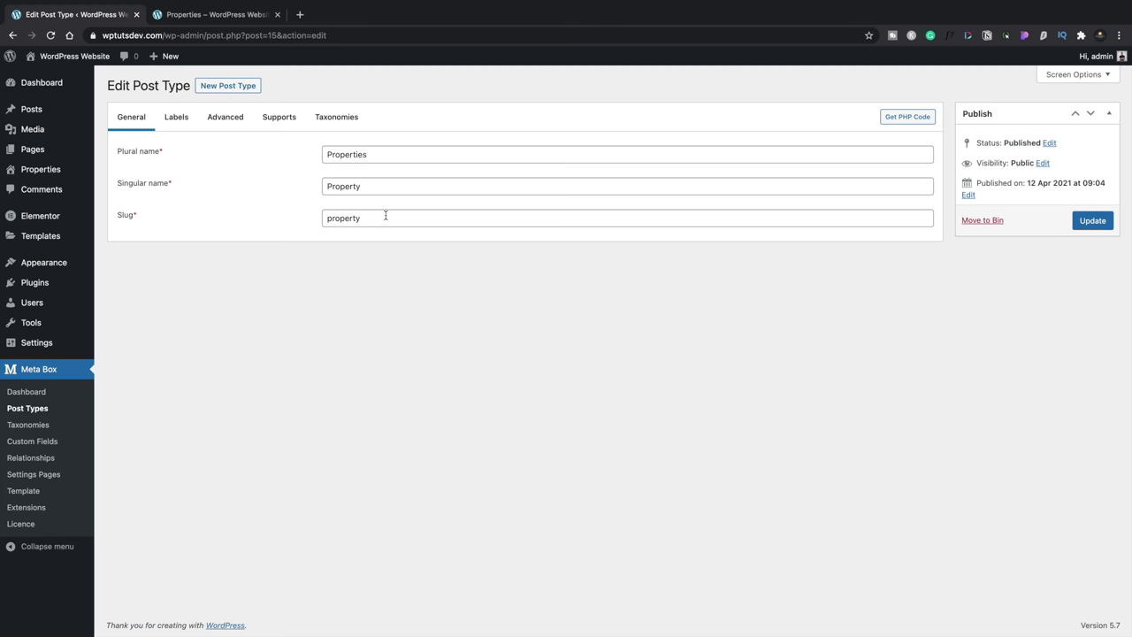
left_click_drag(386, 215, 324, 217)
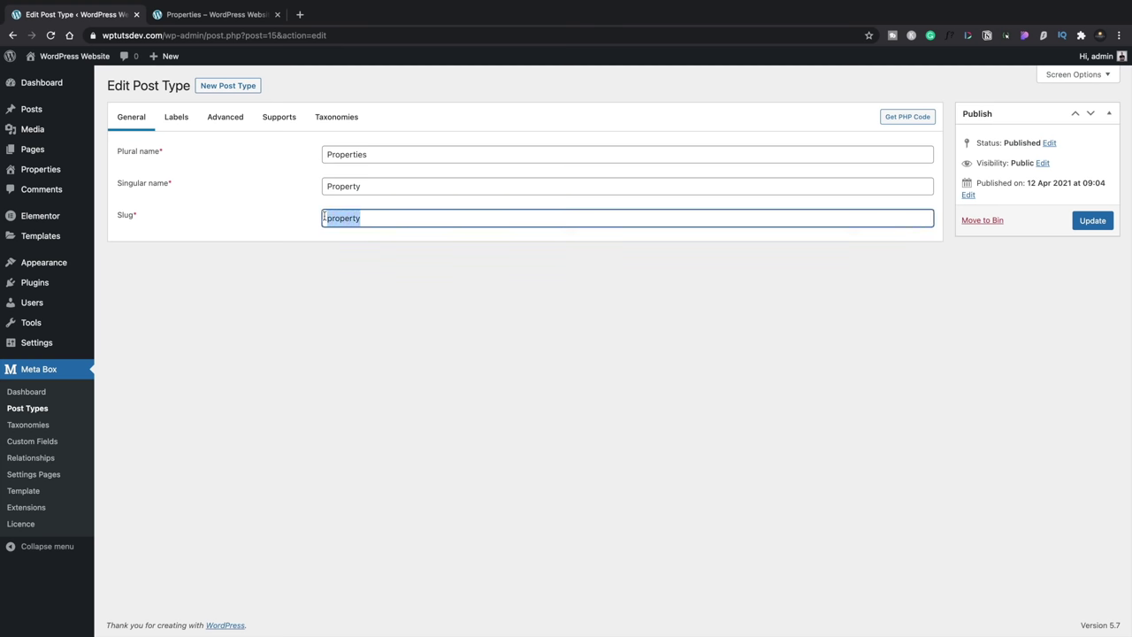
right_click(332, 217)
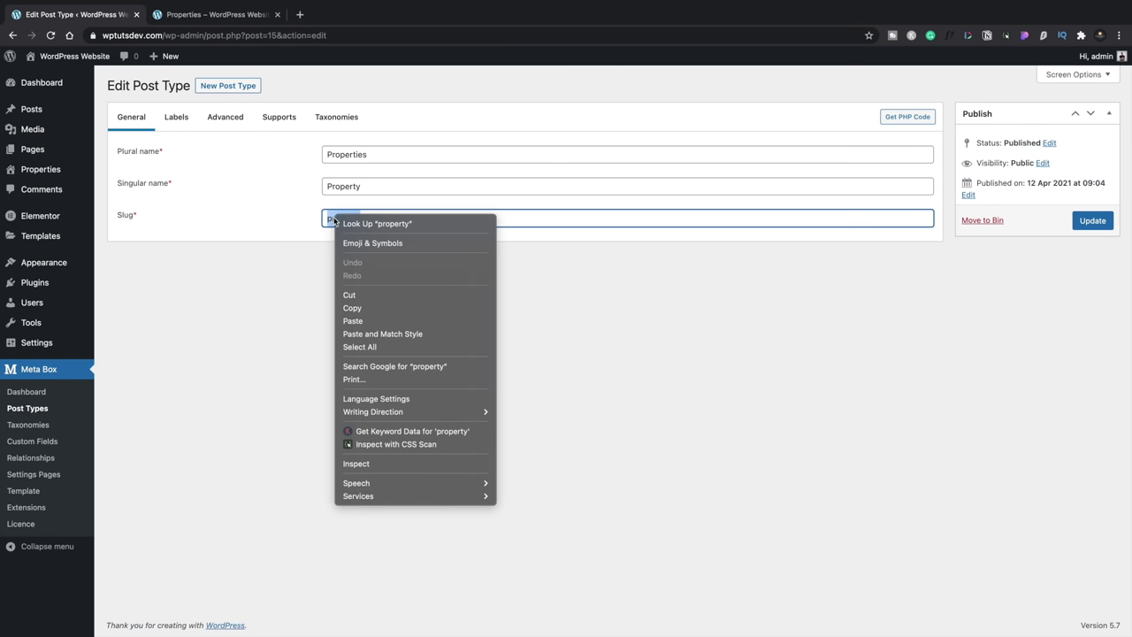
left_click(354, 307)
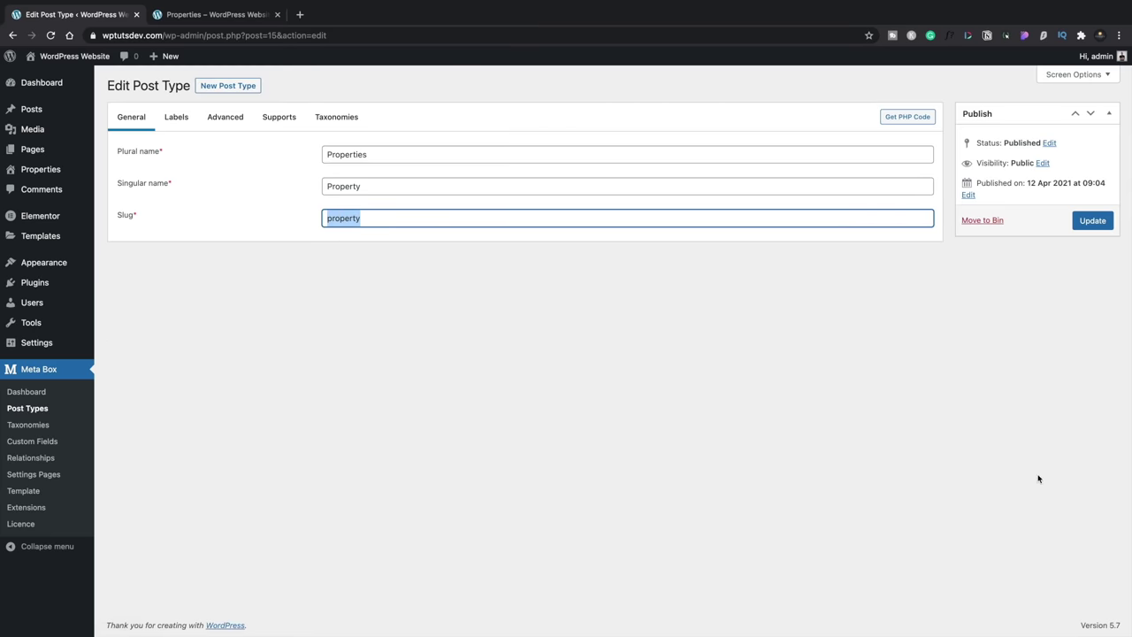
key("ctrl+Tab")
left_click(187, 35)
left_click(187, 36)
type("//wptutsdev.com/")
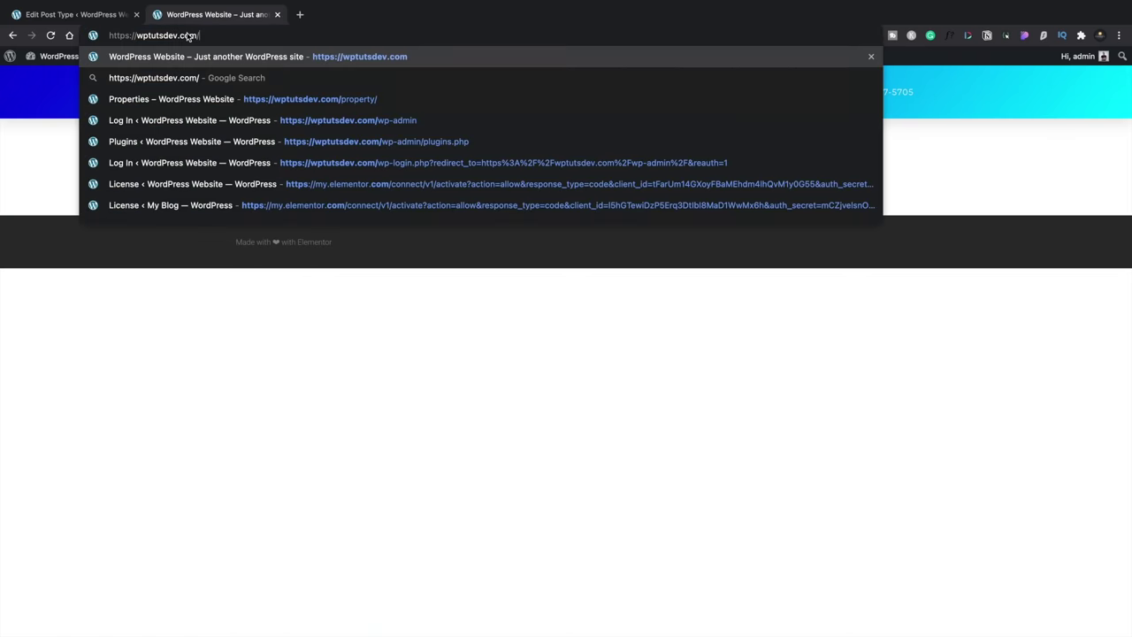
type("property")
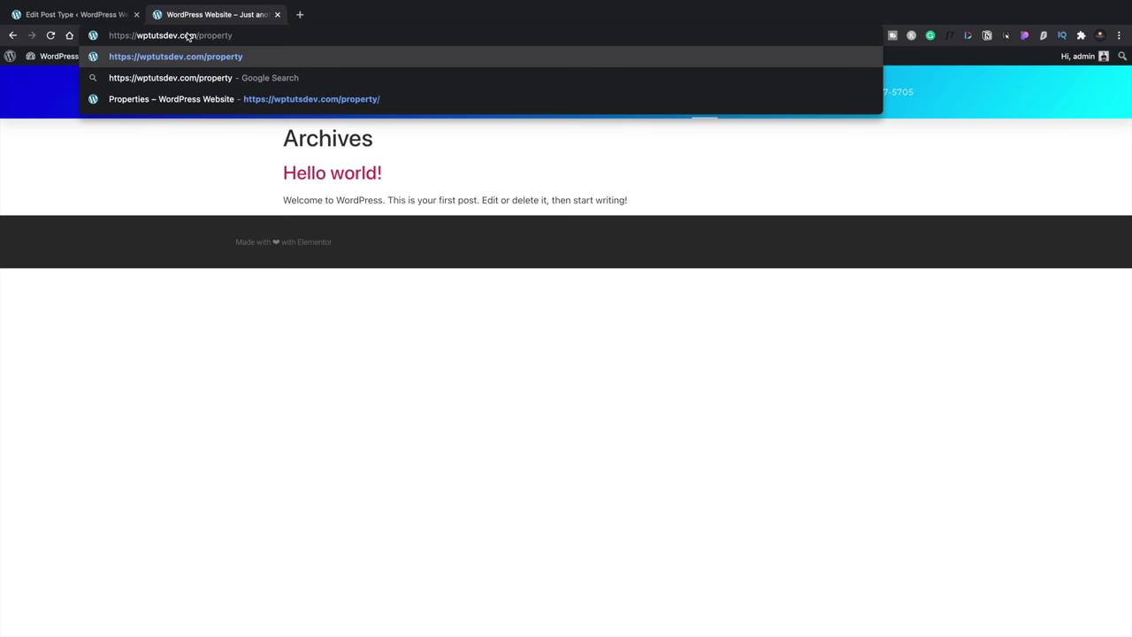
type("/")
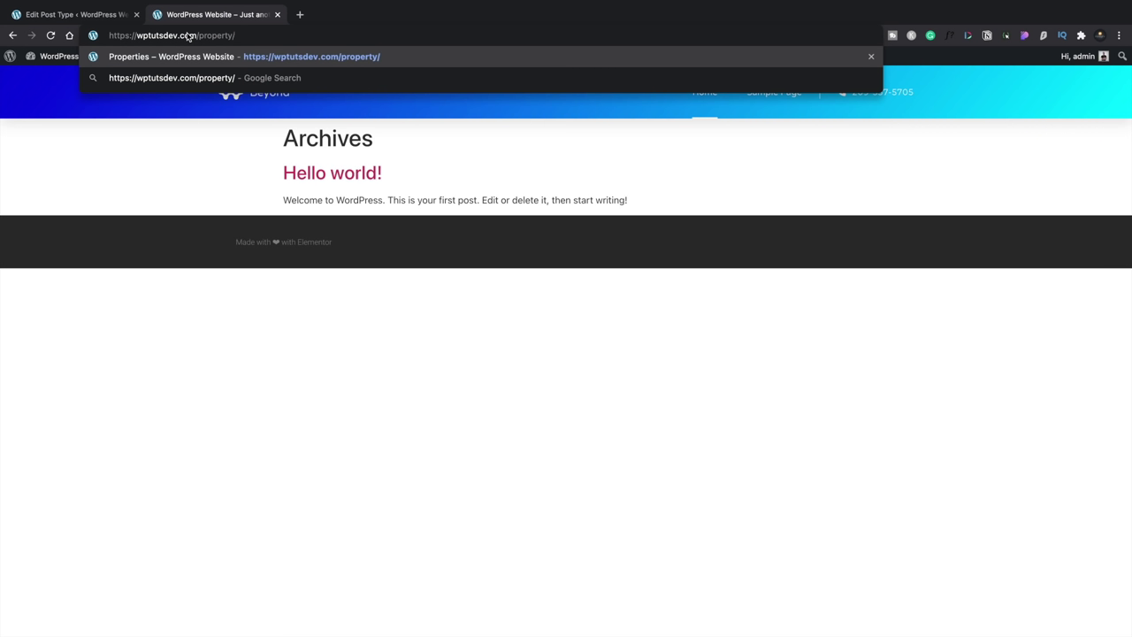
key("Return")
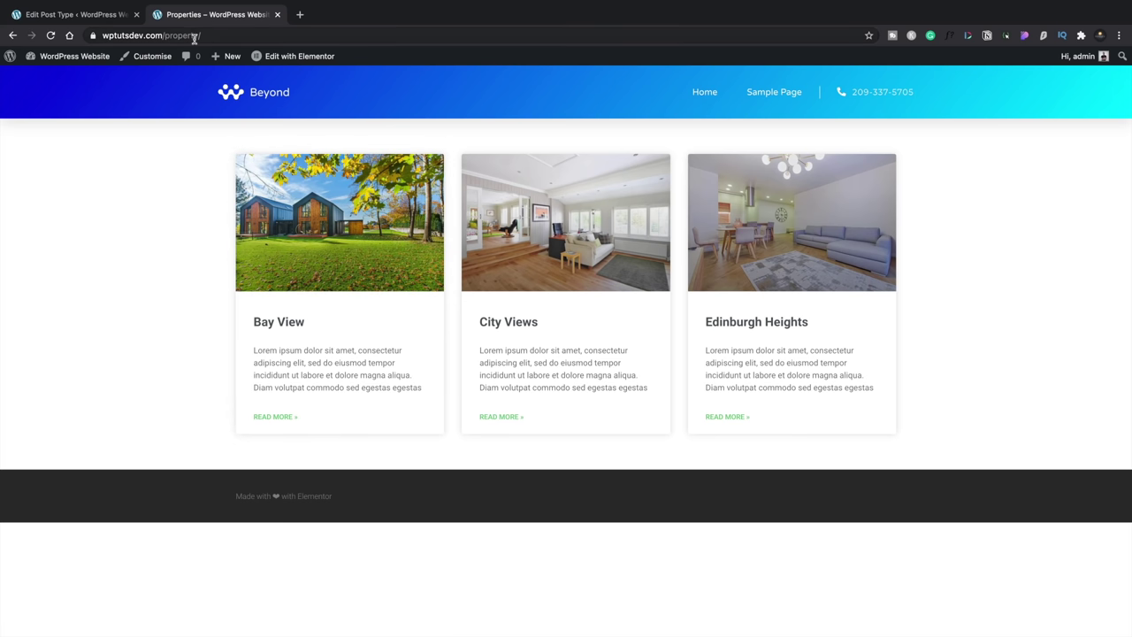
left_click_drag(215, 36, 95, 37)
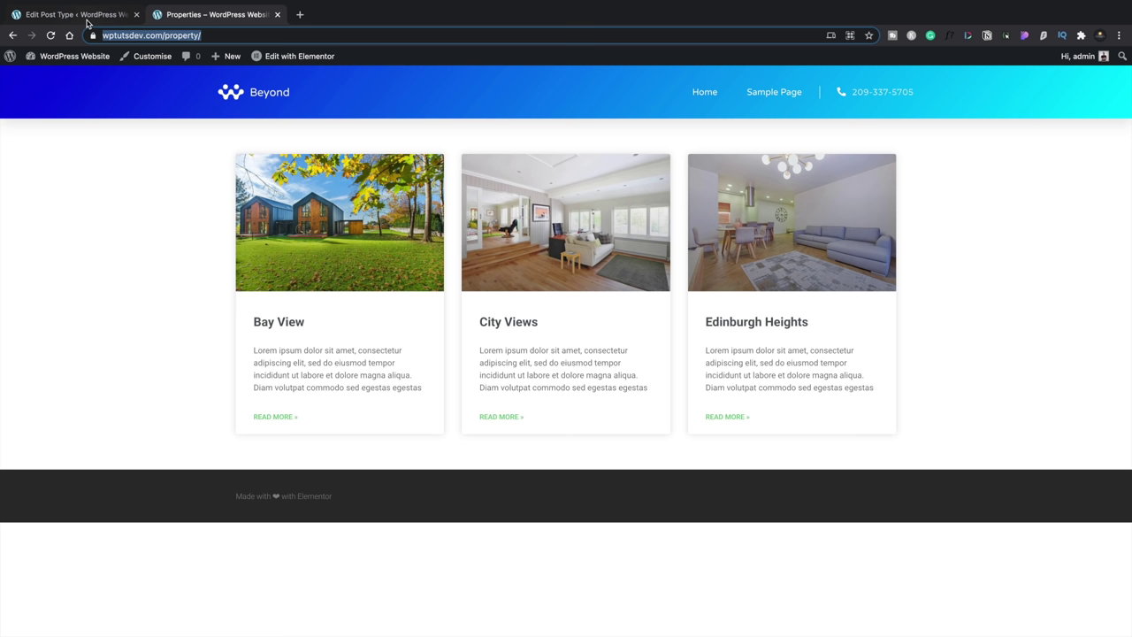
Step: Return to the Menus screen and fill in a custom link with the copied archive URL and the link text "Properties"
left_click(88, 16)
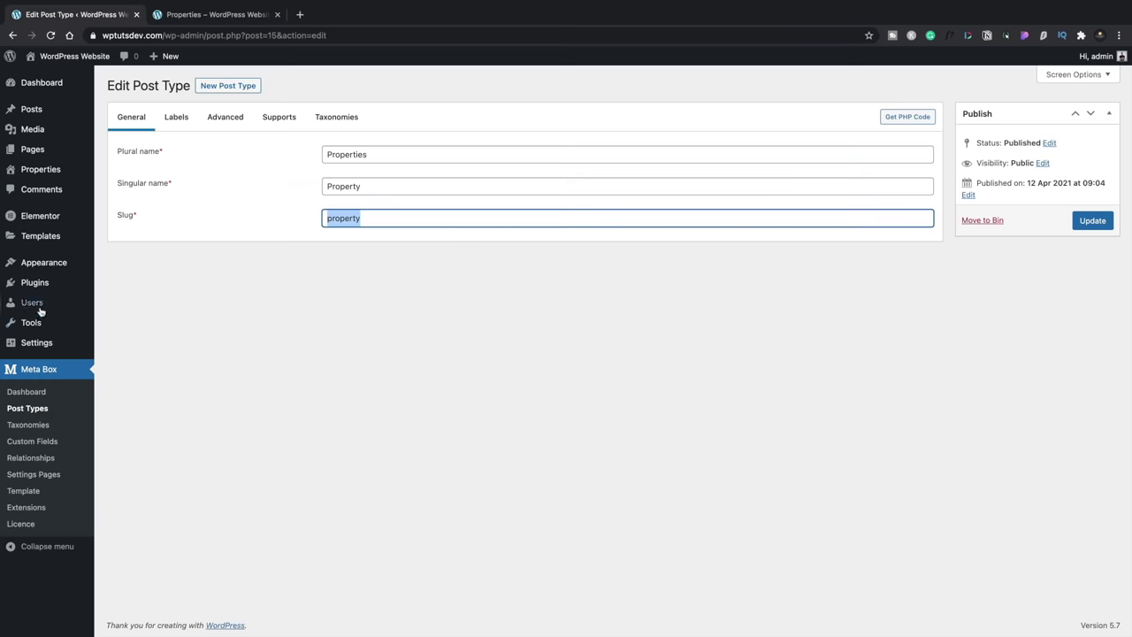
mouse_move(45, 271)
left_click(122, 304)
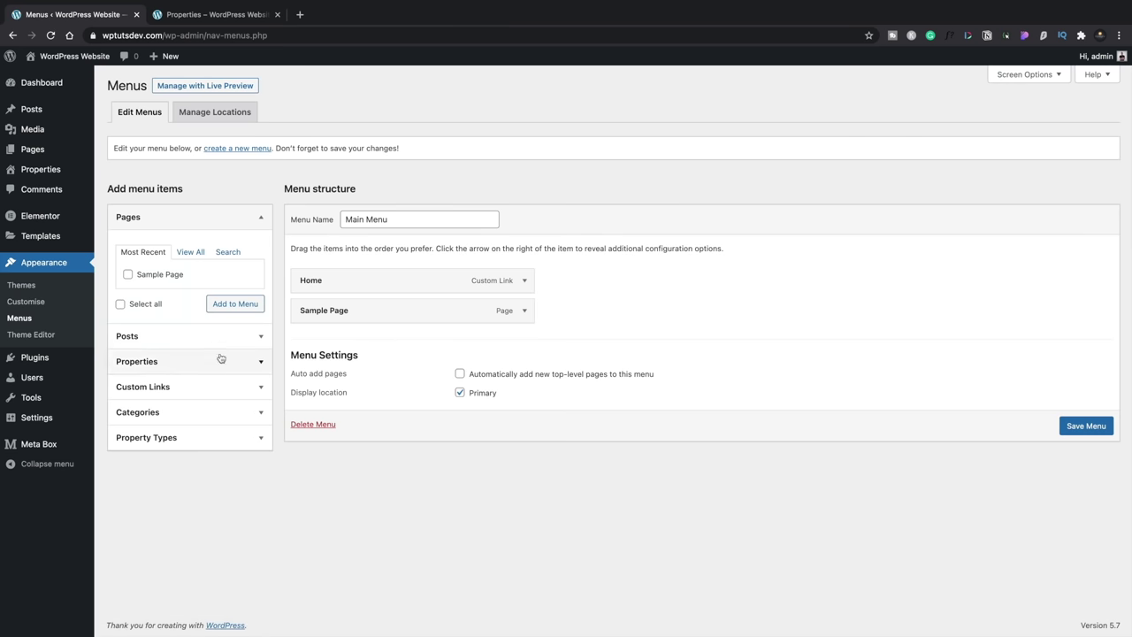
left_click(192, 387)
left_click(183, 332)
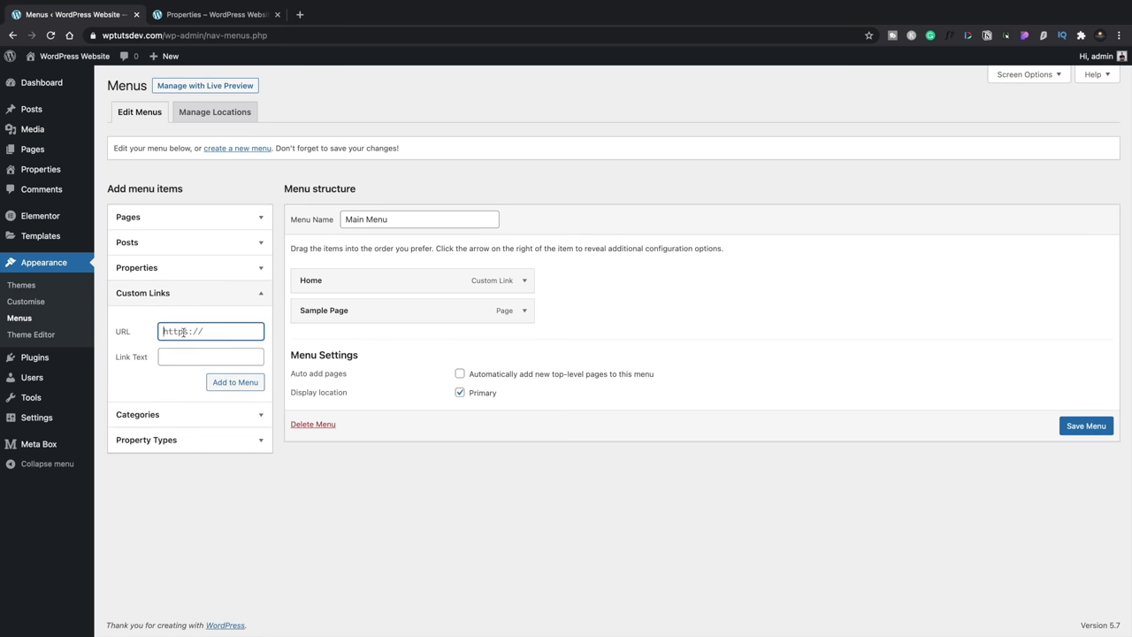
key("ctrl+v")
left_click(181, 355)
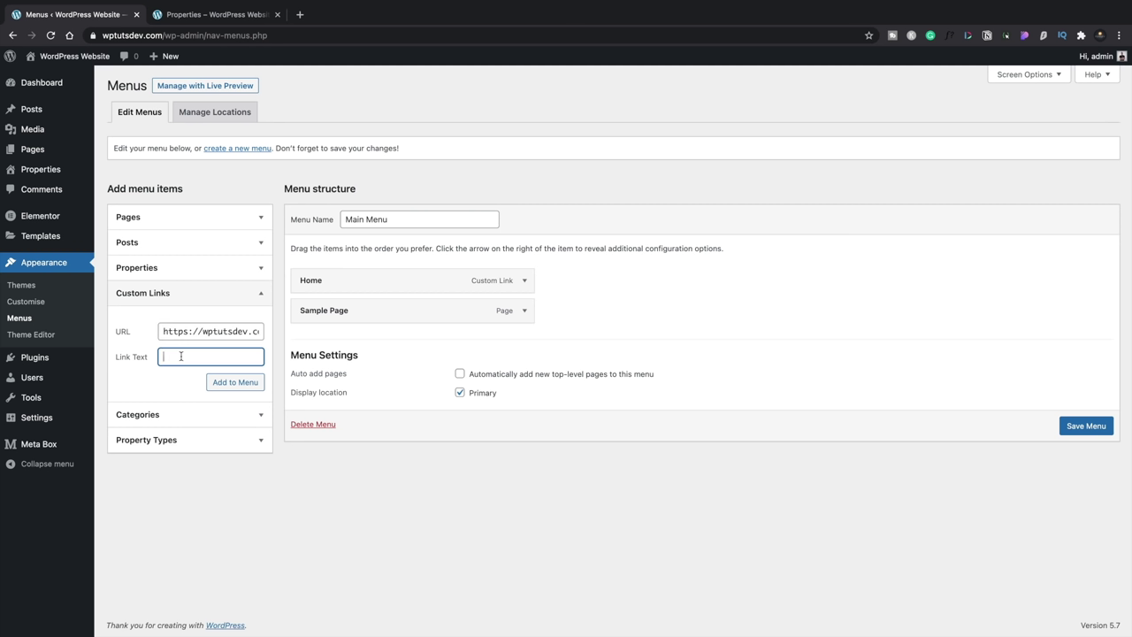
type("Properties")
Step: Review the custom link's URL and add the Properties link to the Main Menu
left_click_drag(245, 332, 131, 334)
key("End")
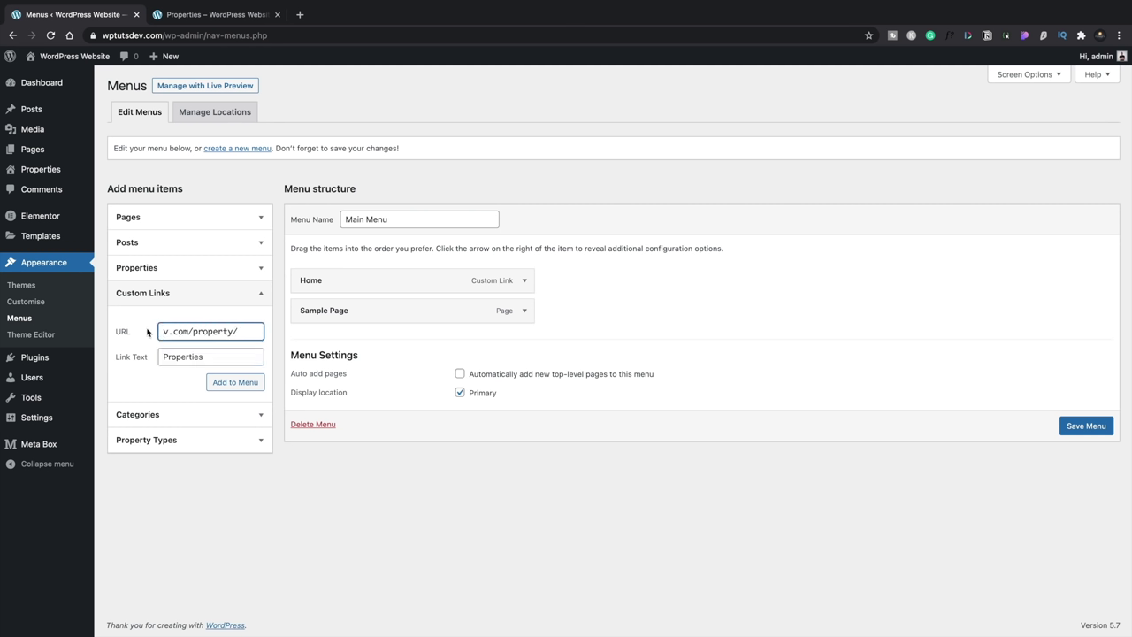
left_click_drag(189, 332, 149, 332)
key("BackSpace")
left_click(237, 382)
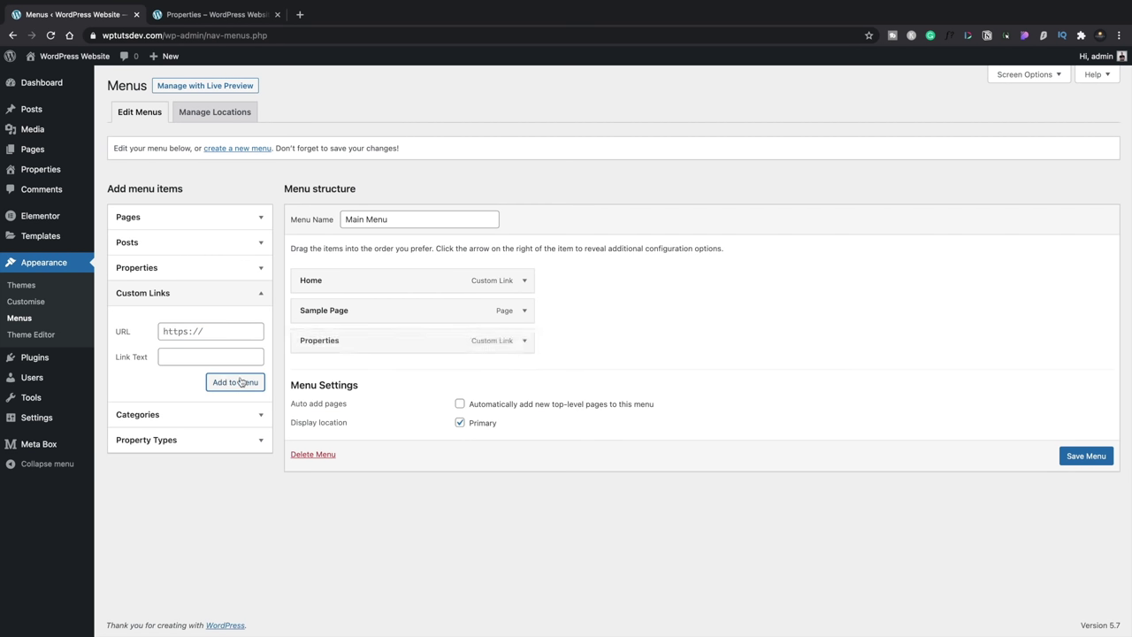
Step: Move the Properties item between Home and Sample Page in the Main Menu and save the menu
left_click_drag(366, 346, 362, 313)
left_click(1095, 458)
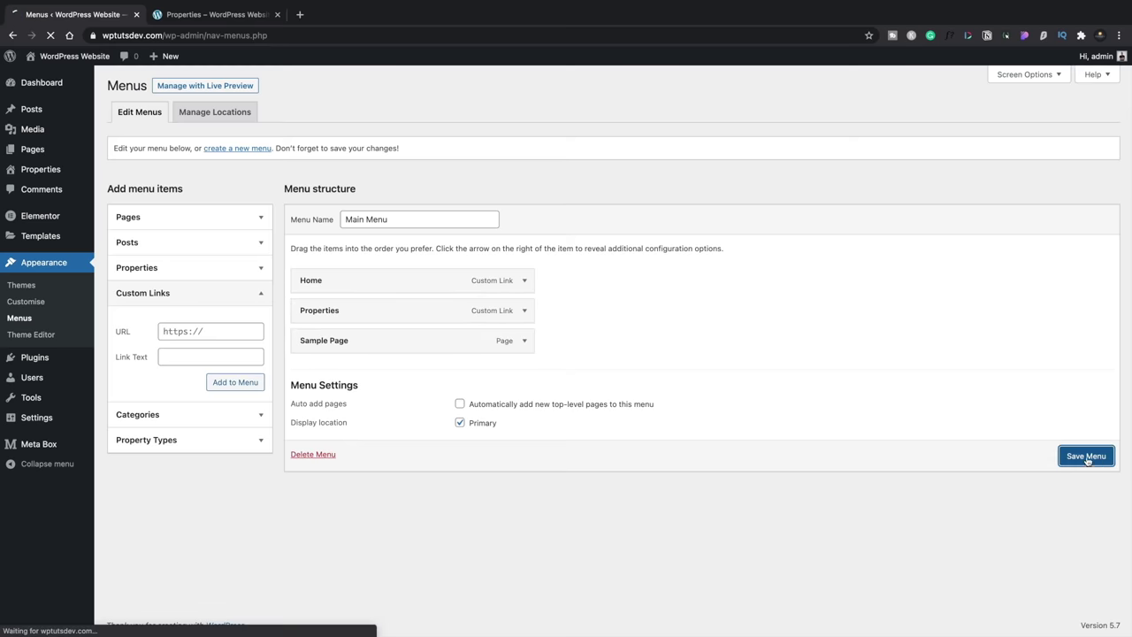
Step: Reload the live property archive, test the Home and Properties links in the header menu, and check the archive's address
left_click(221, 15)
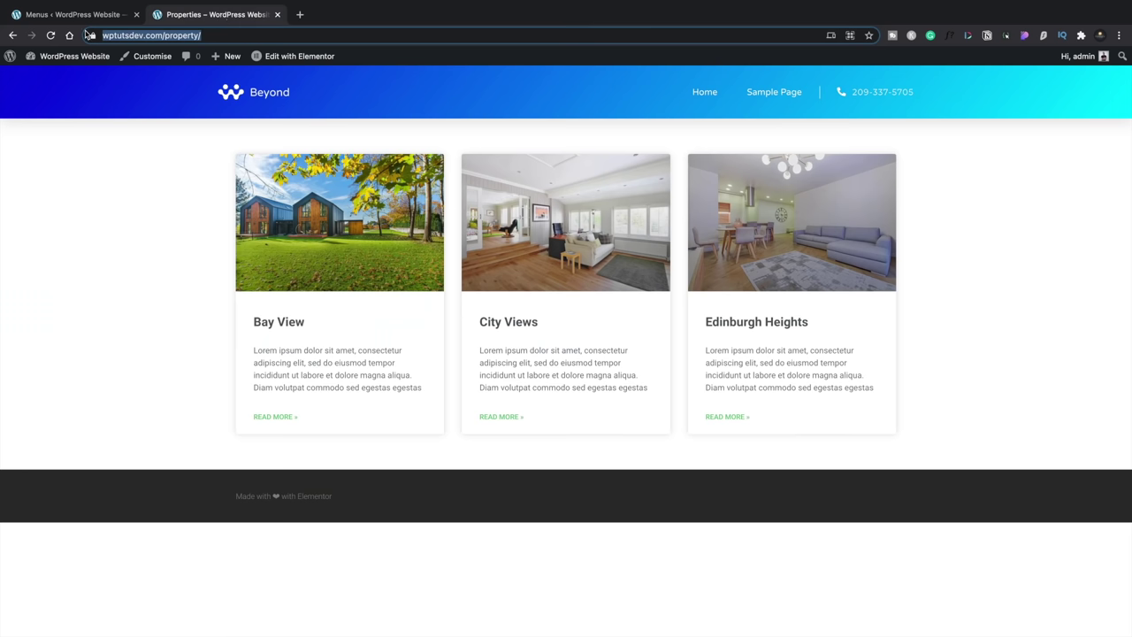
left_click(50, 35)
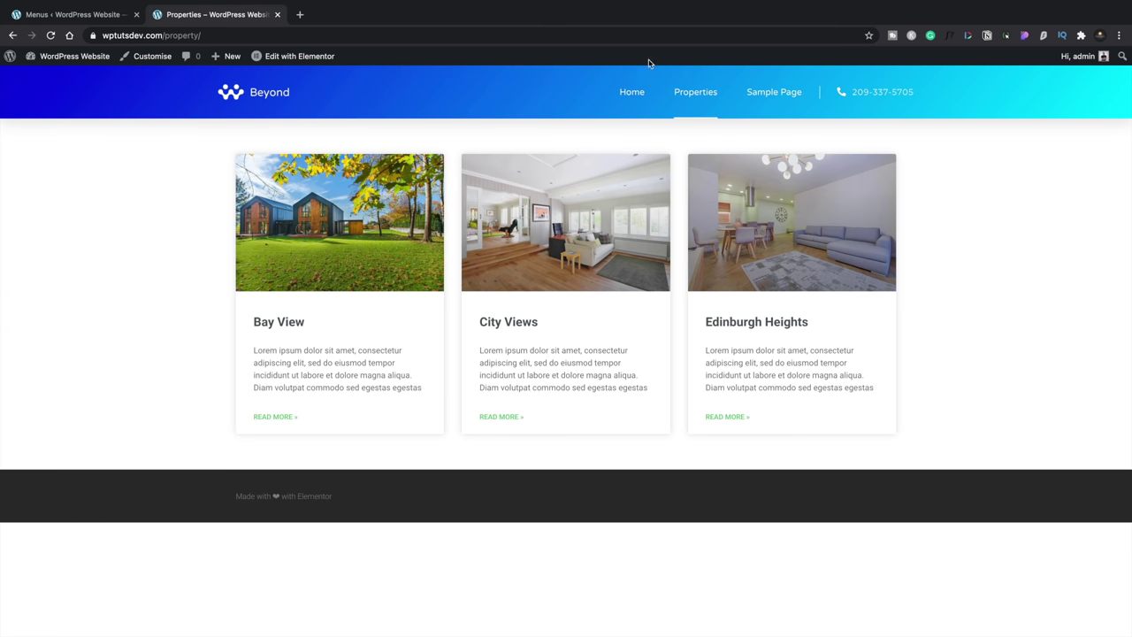
left_click(632, 94)
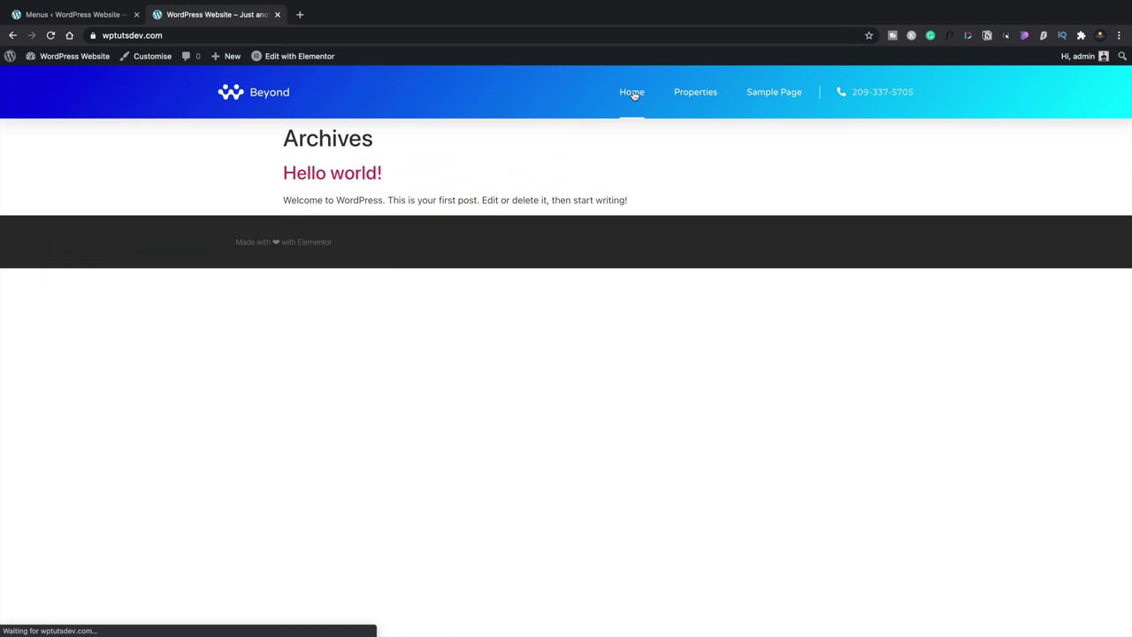
left_click(700, 94)
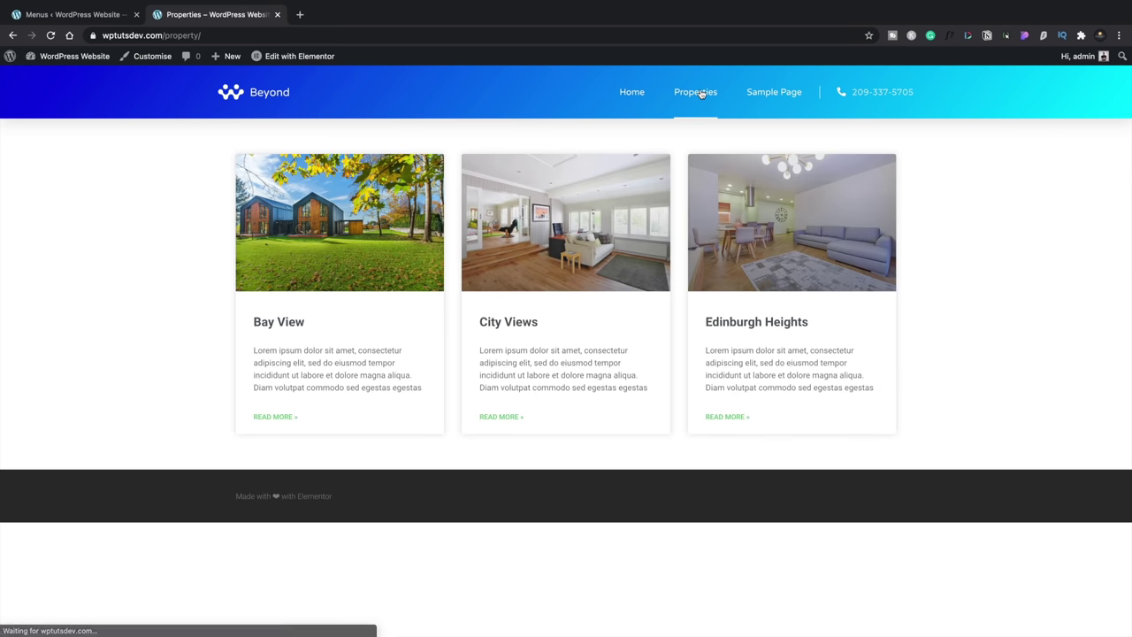
left_click_drag(210, 35, 167, 39)
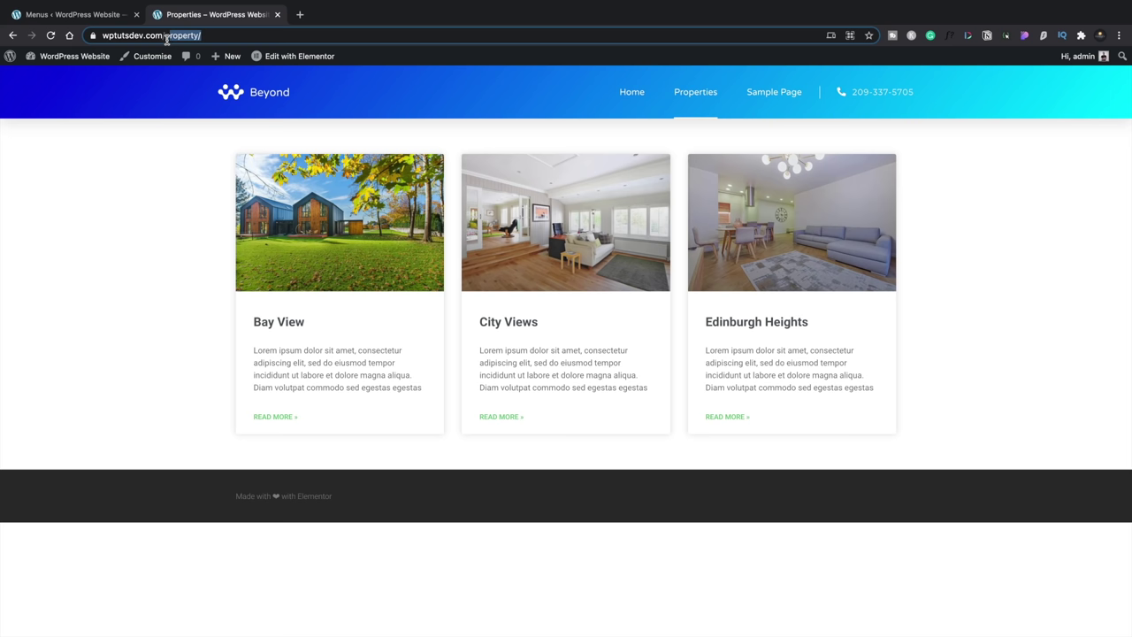
left_click(203, 256)
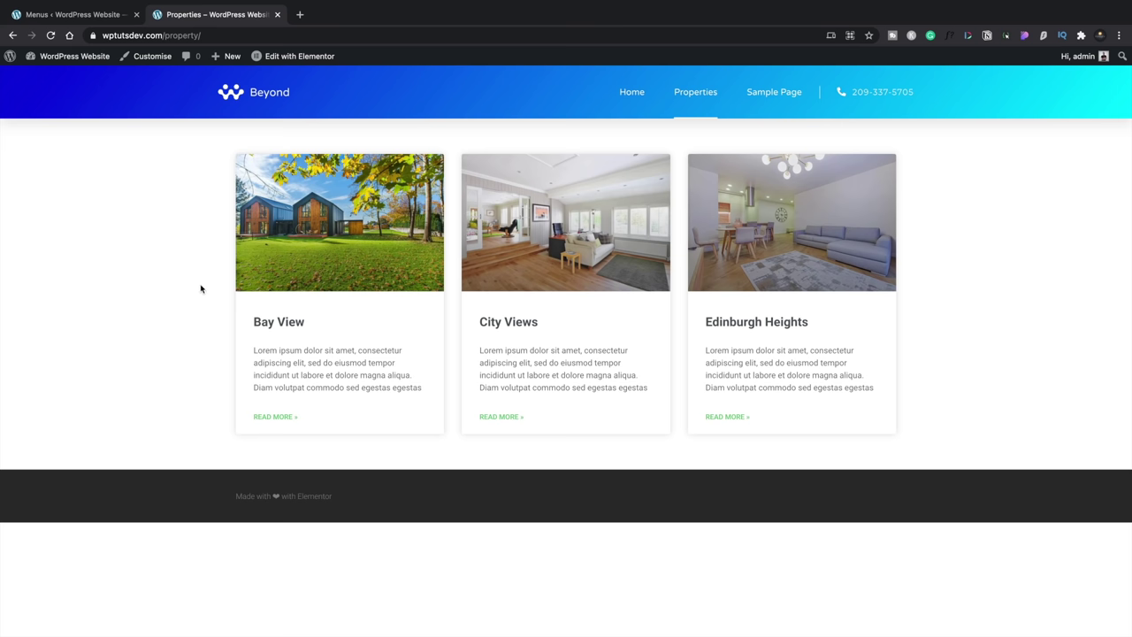
Step: Open the City Views property from the archive and review its image, title, price, location and description
left_click(521, 252)
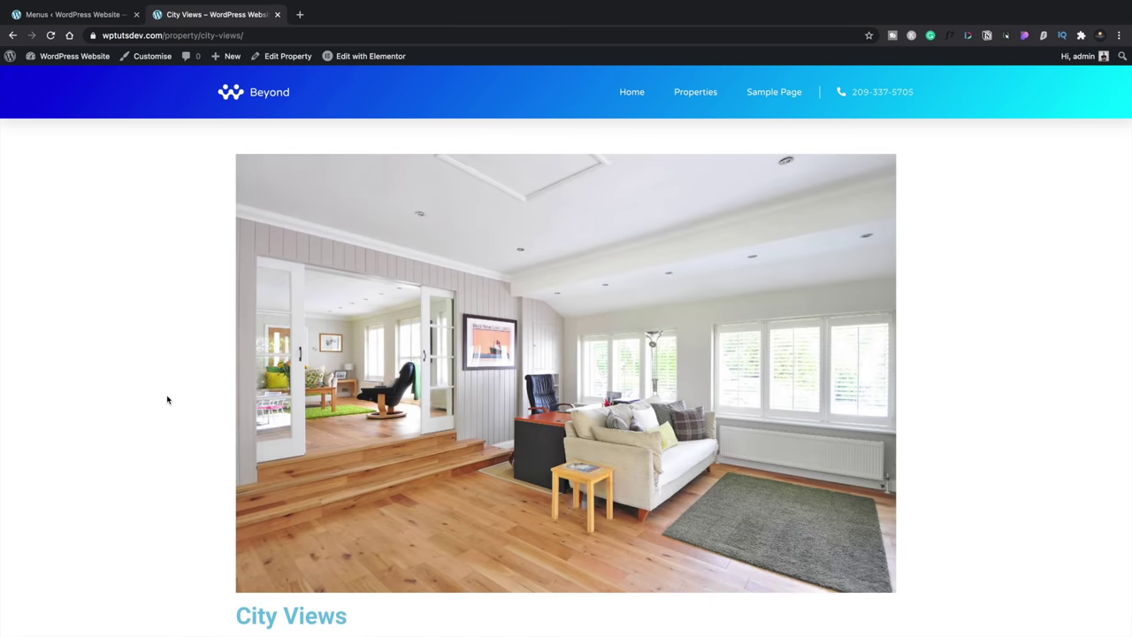
scroll(167, 400, "down", 5)
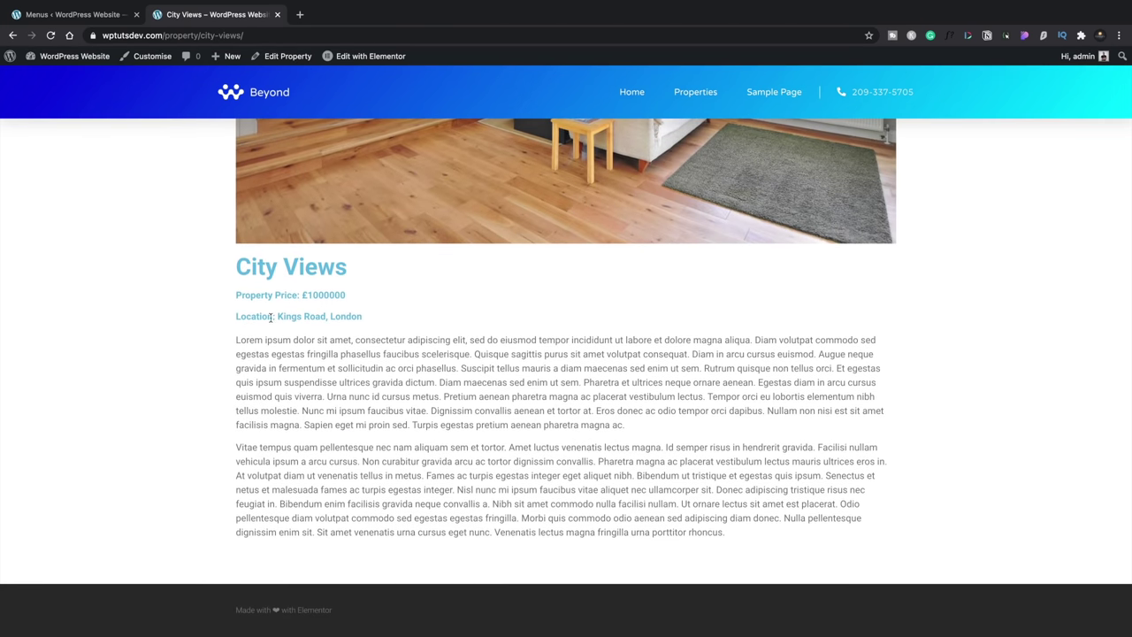
scroll(270, 319, "up", 3)
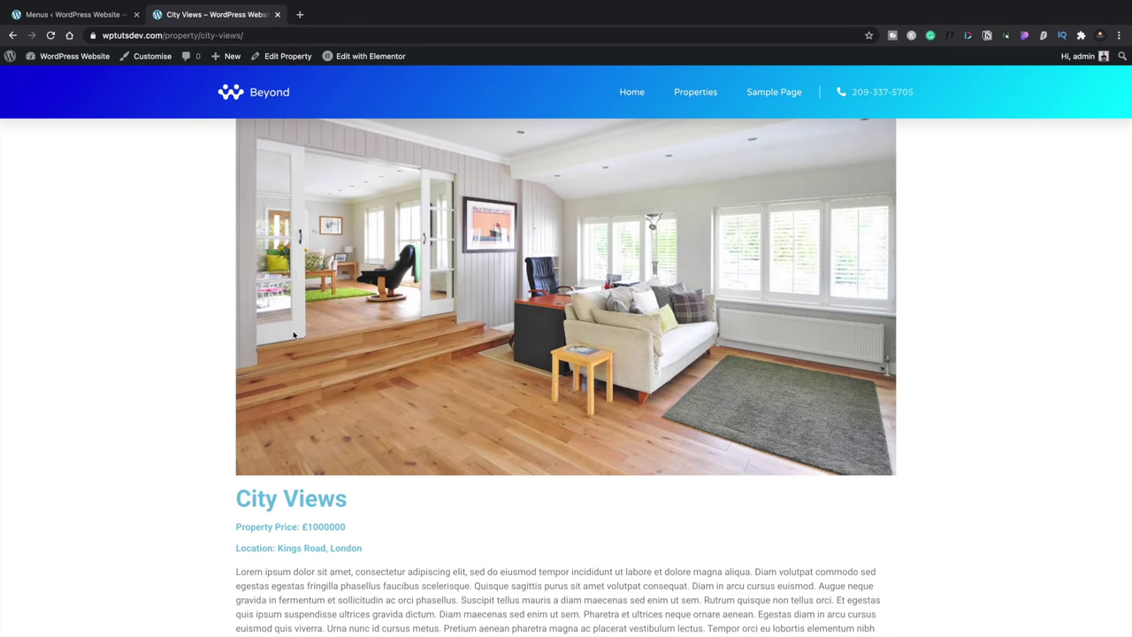
scroll(295, 334, "down", 2)
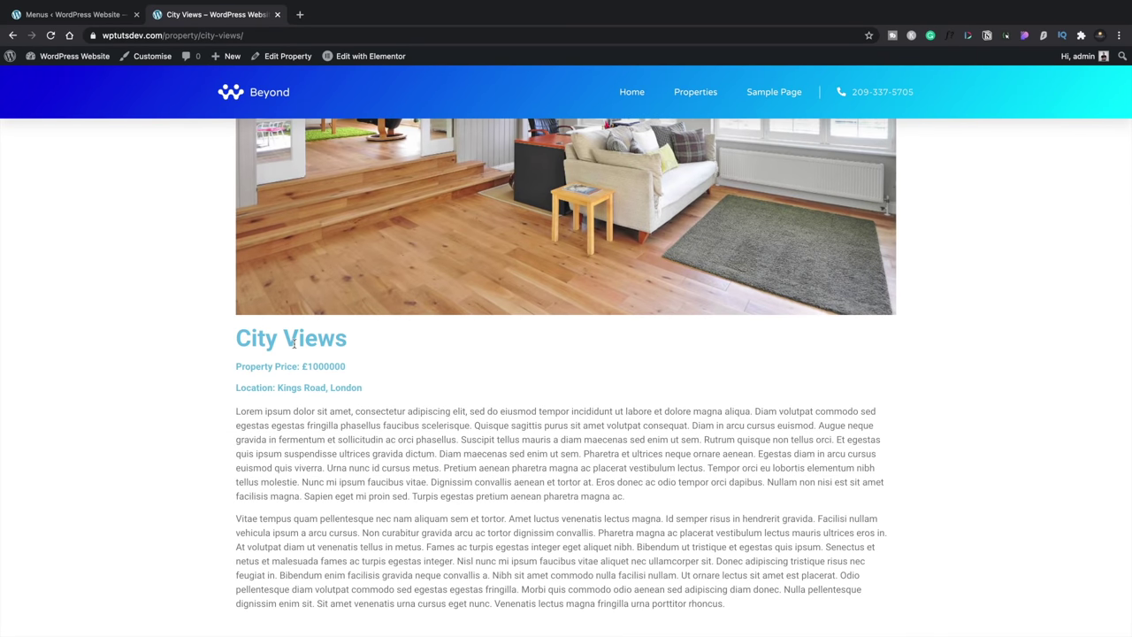
scroll(332, 453, "up", 3)
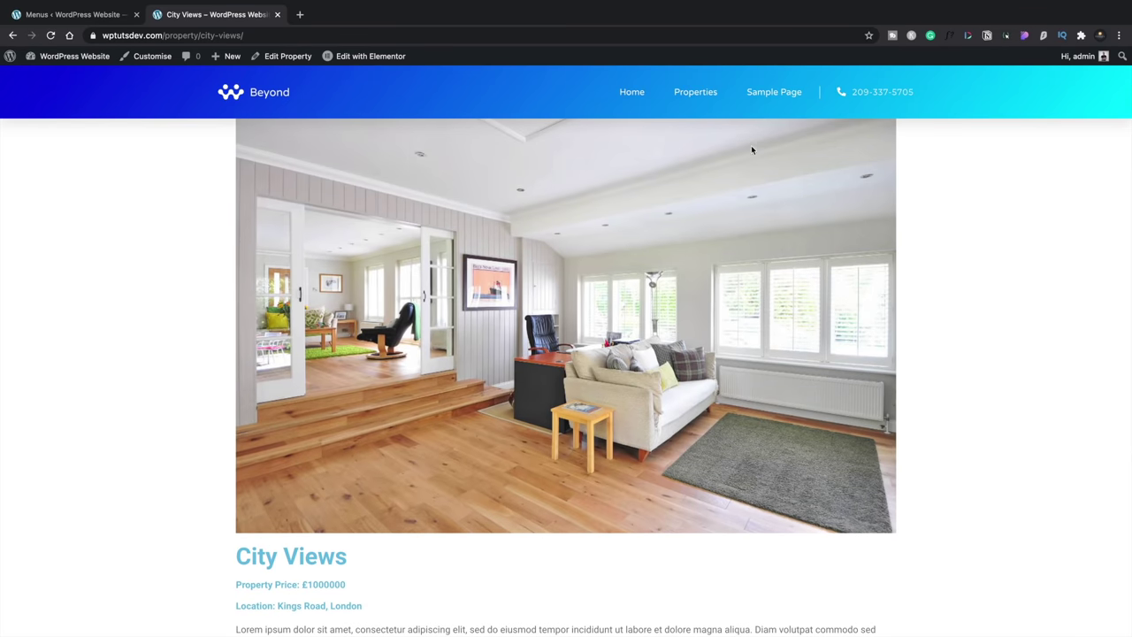
Step: Go back to the Properties archive, open the Bay View property and review its details
left_click(695, 92)
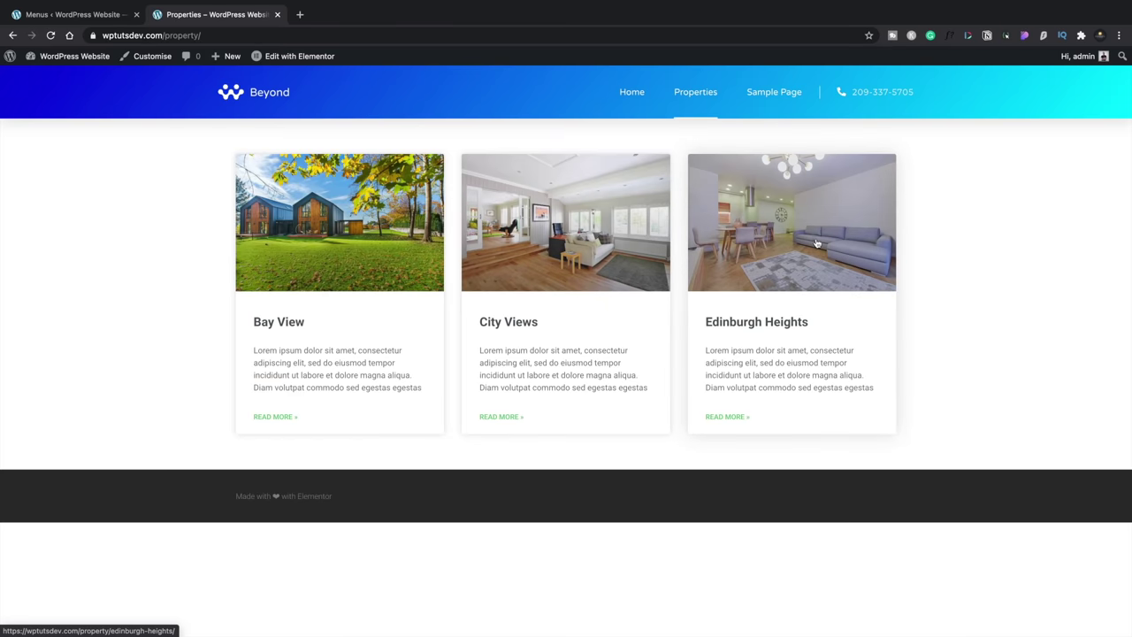
left_click(323, 246)
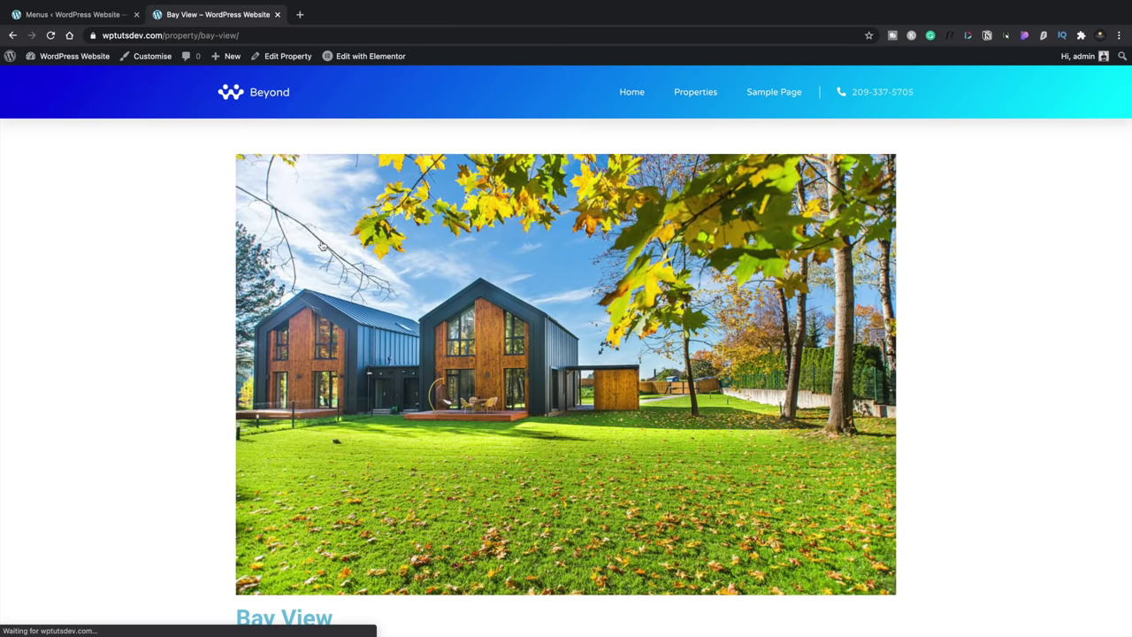
scroll(179, 405, "down", 4)
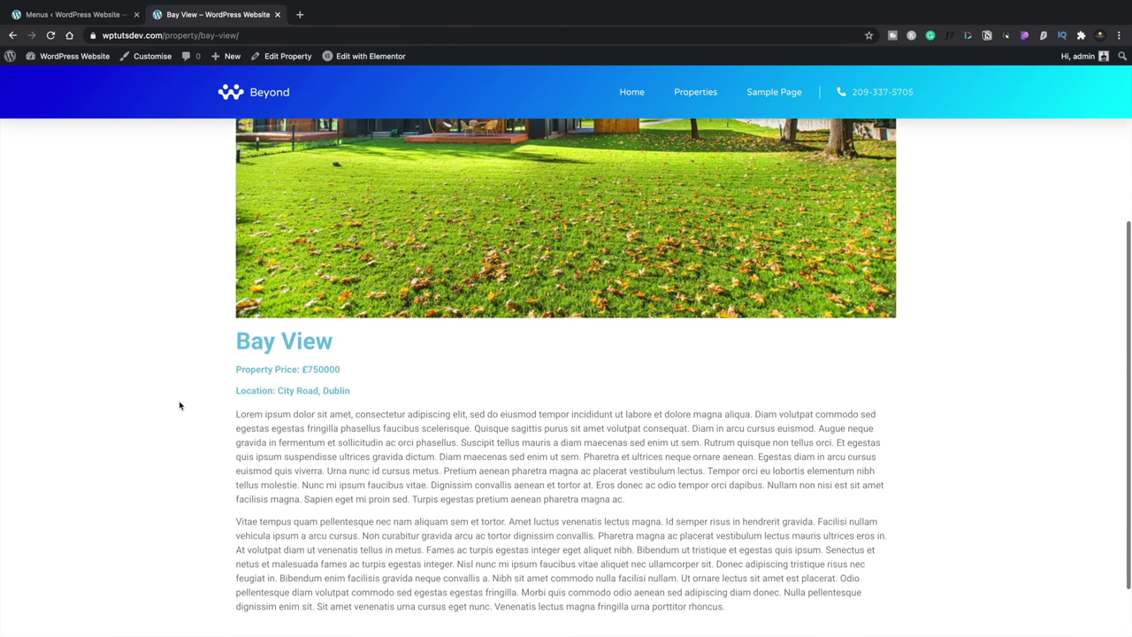
scroll(180, 405, "up", 5)
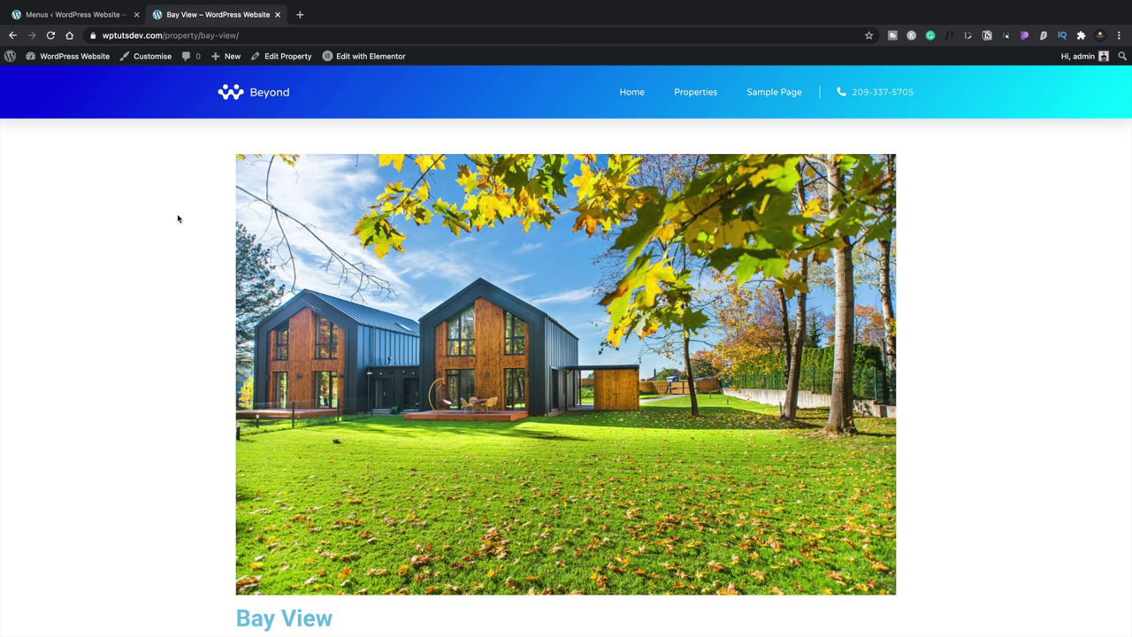
Step: Return to the Properties archive and view the Elementor Custom Skin plugin page on WordPress.org
left_click(694, 92)
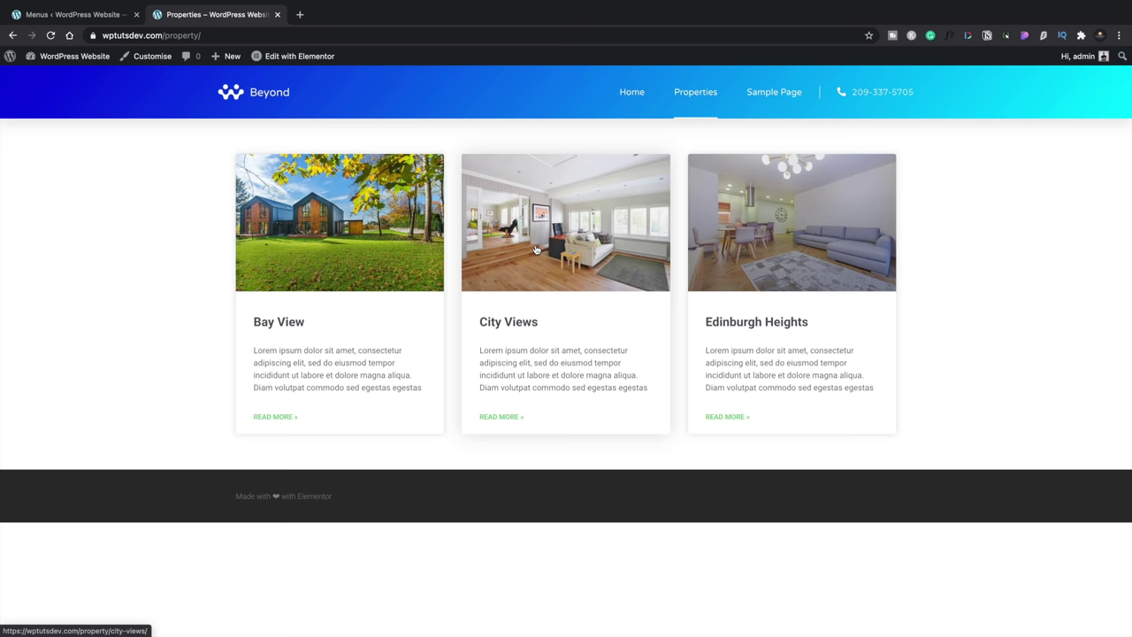
left_click(99, 19)
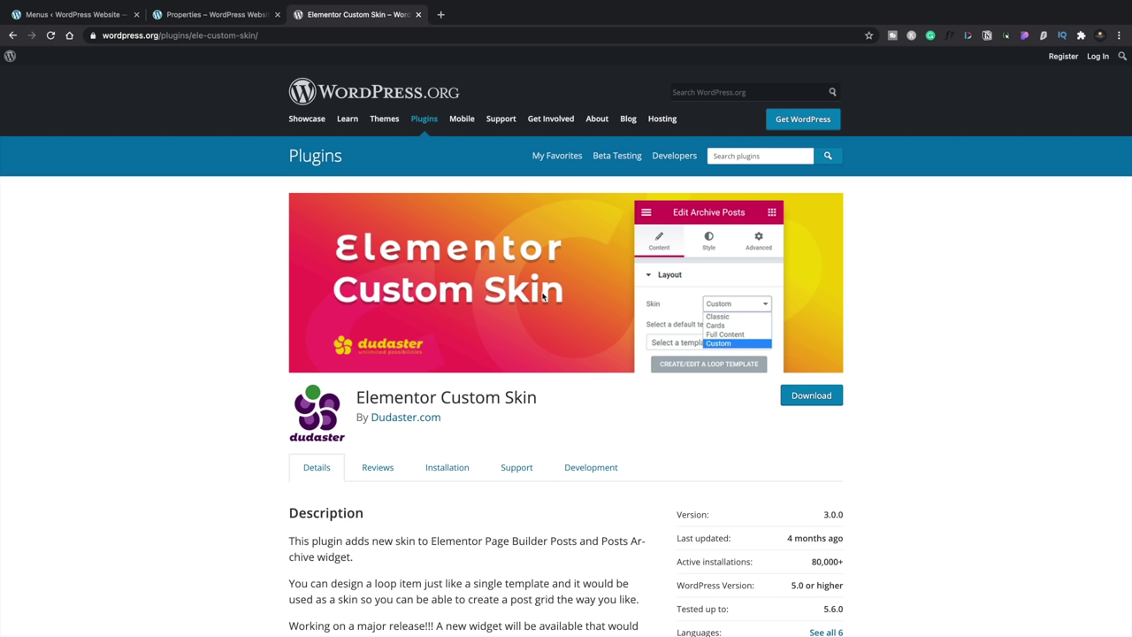
Step: Create a Loop template named "Property Loop" in the WordPress Theme Builder and dismiss the block library to start blank
left_click(176, 15)
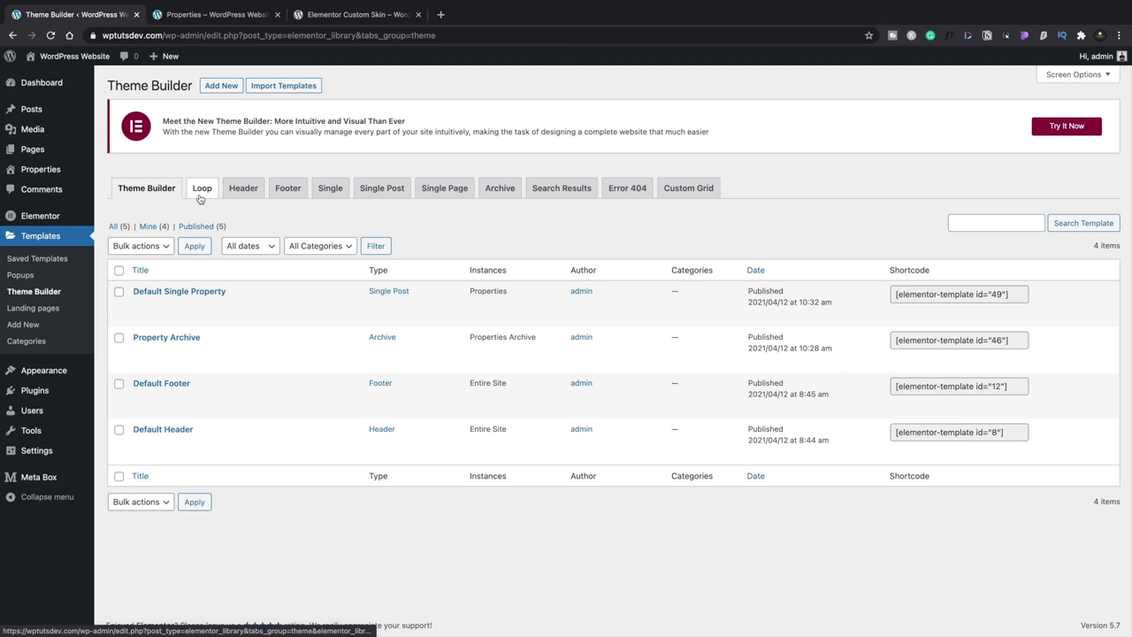
left_click(201, 188)
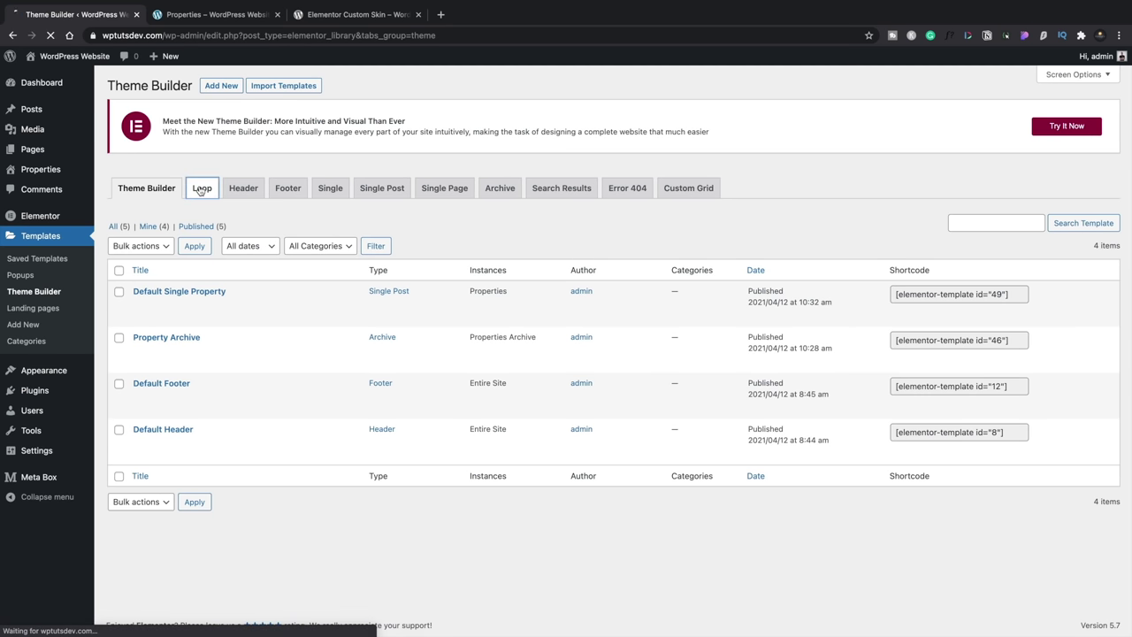
left_click(605, 405)
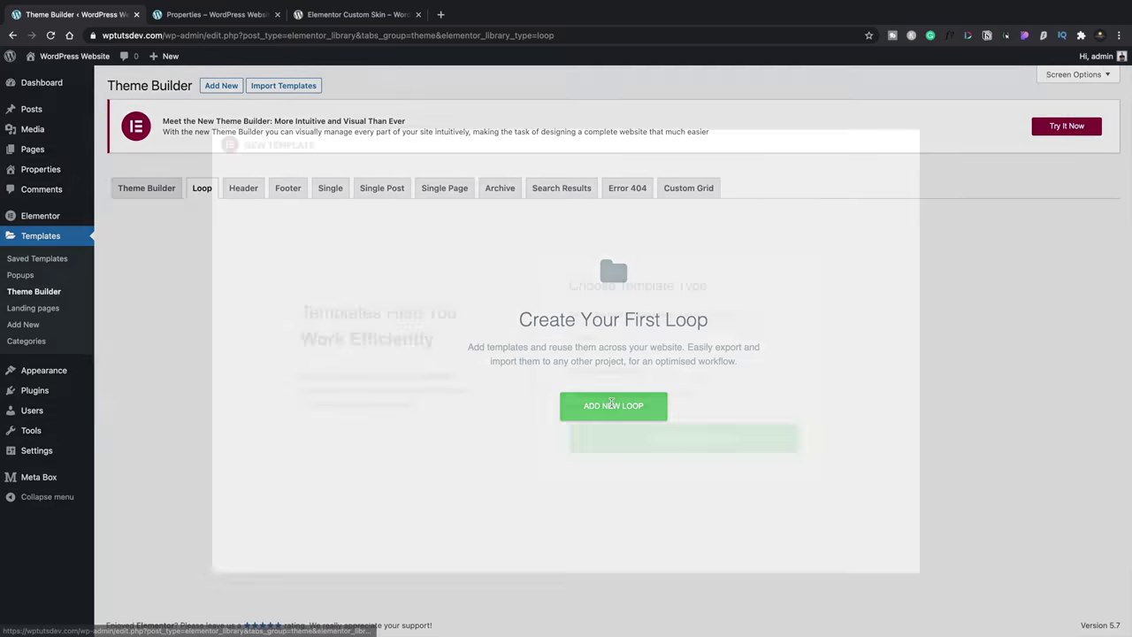
type("Property Loop")
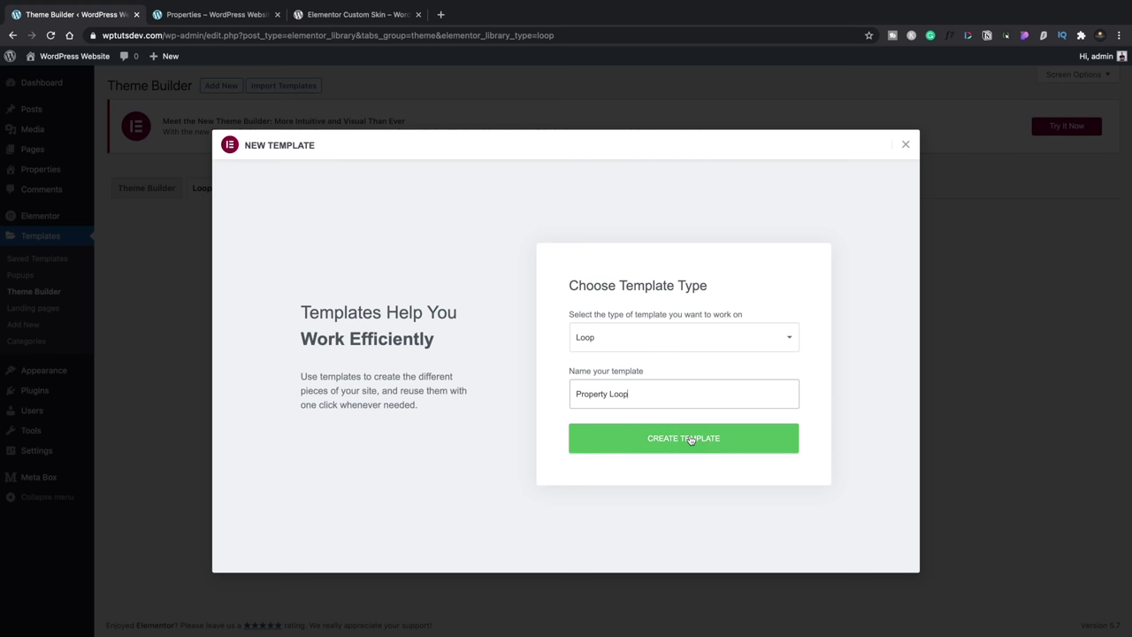
left_click(691, 440)
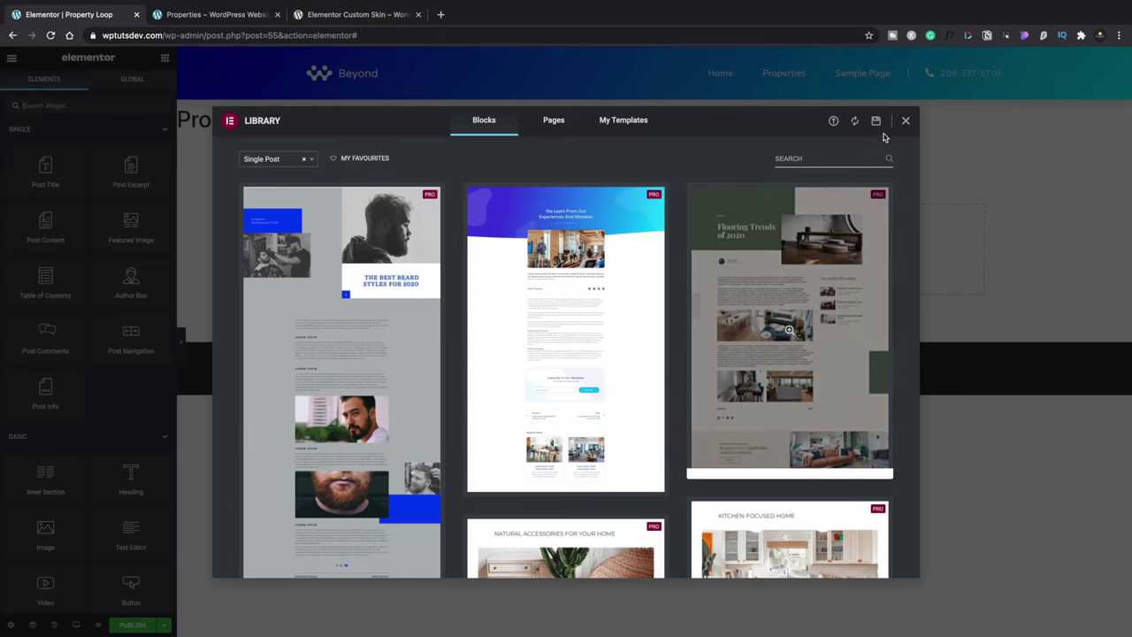
left_click(906, 120)
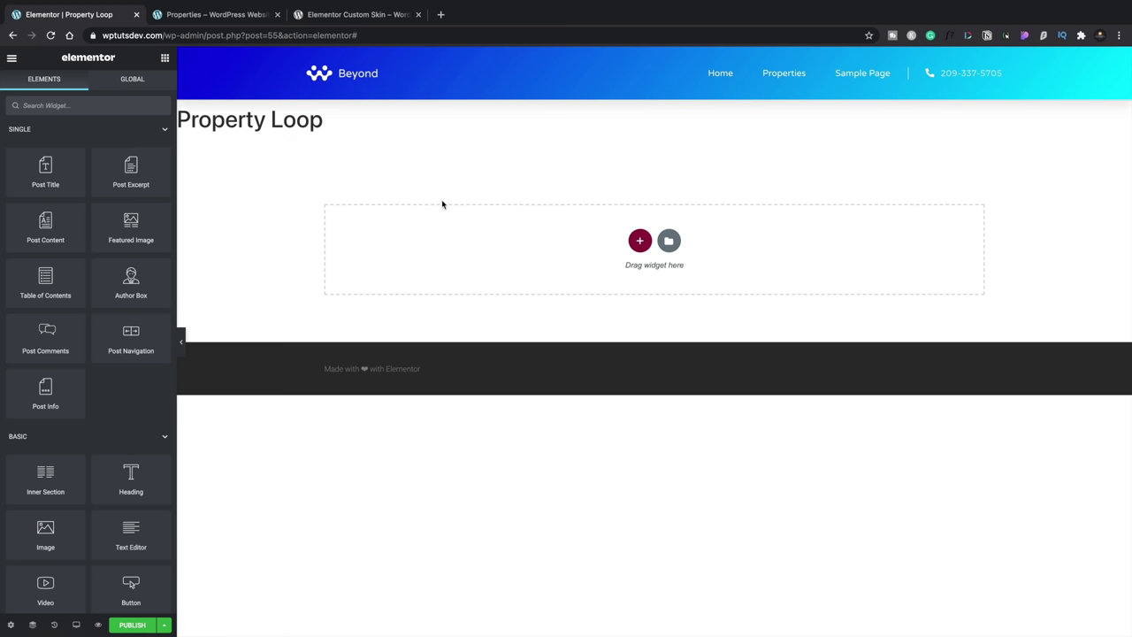
Step: Add a single-column section to the Property Loop template and place a Featured Image widget in it
left_click(639, 240)
left_click(504, 266)
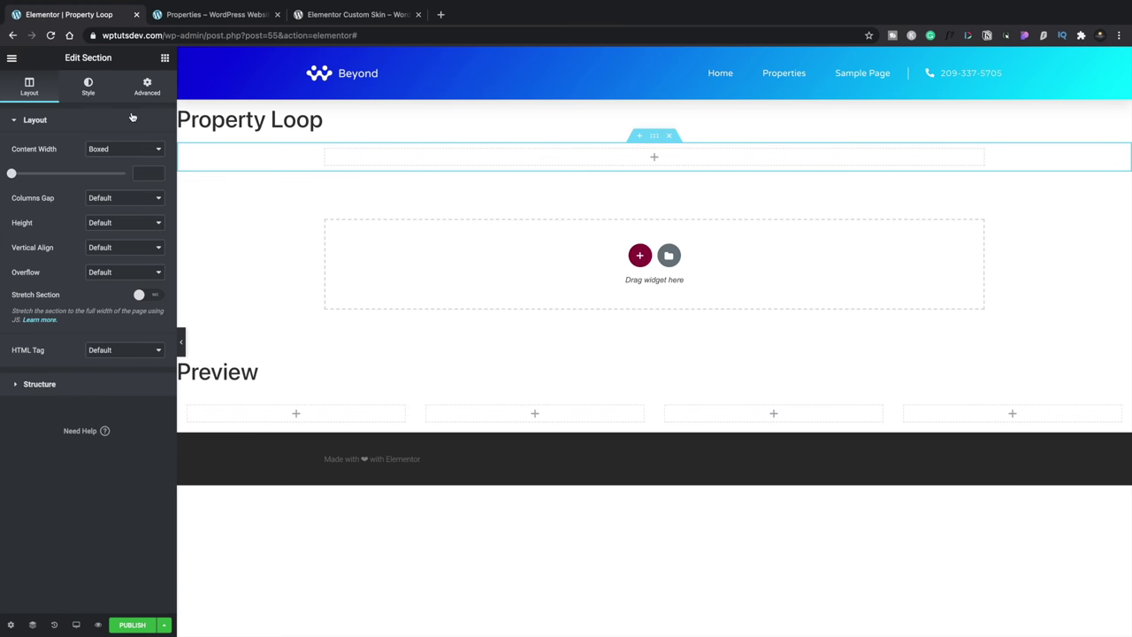
left_click(164, 59)
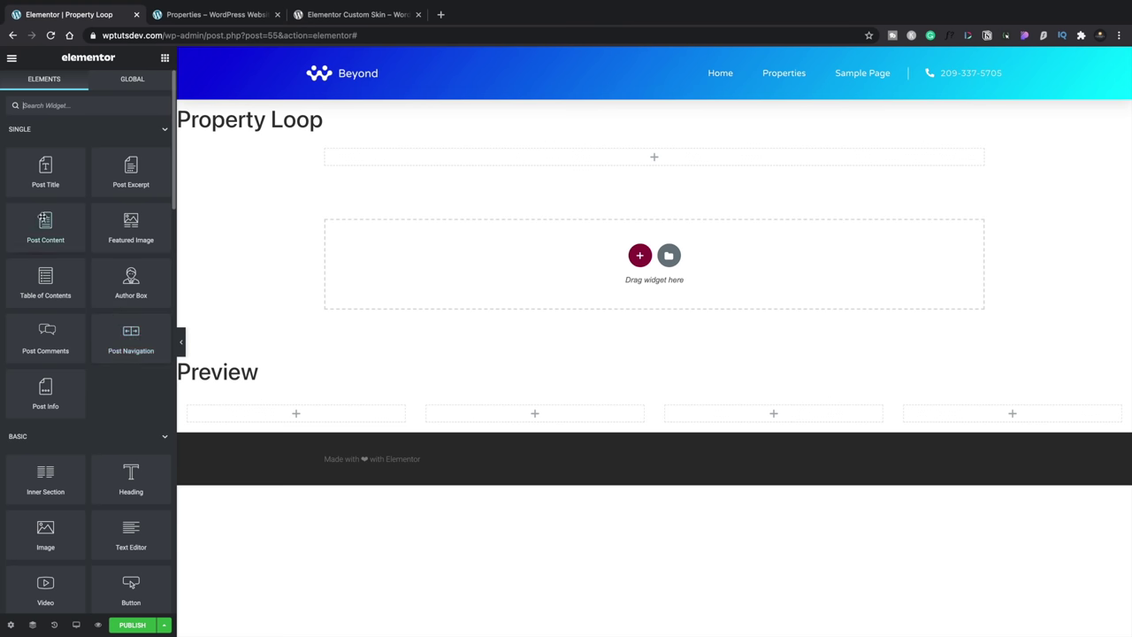
left_click_drag(122, 221, 397, 156)
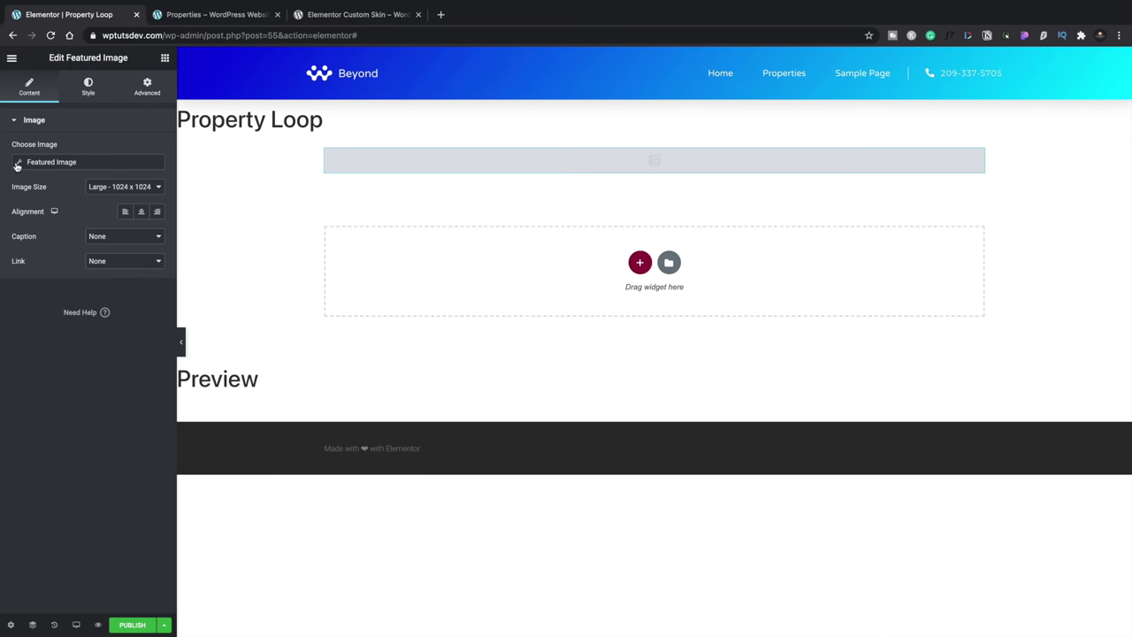
Step: Set the loop's dynamic content preview to the Property post type with Edinburgh Heights, and apply the preview
left_click(11, 625)
left_click(70, 269)
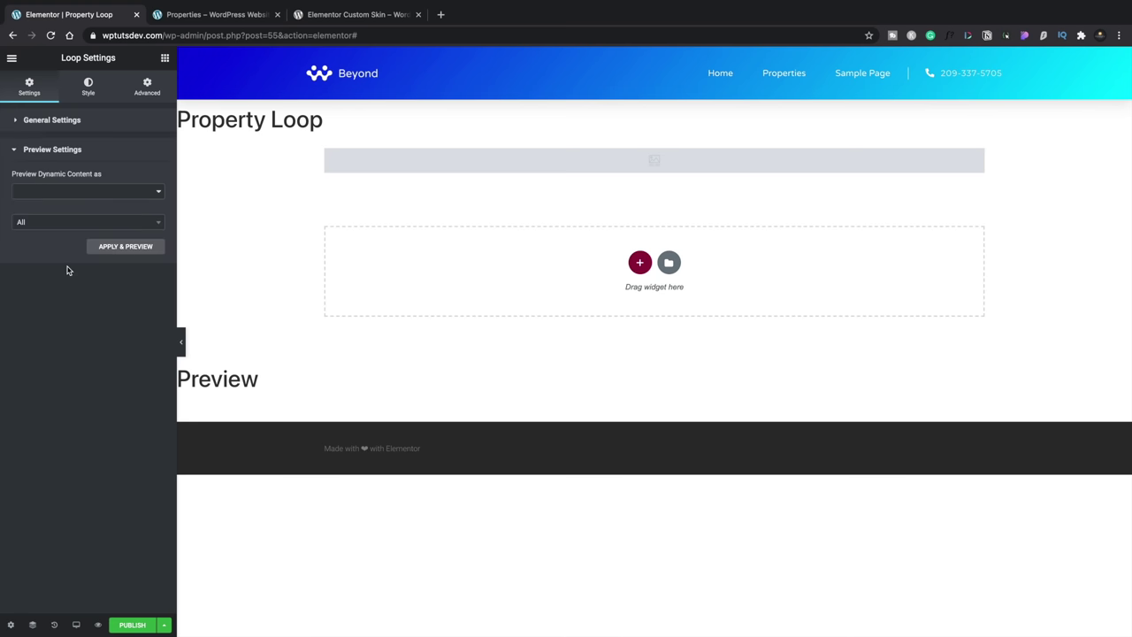
left_click(105, 192)
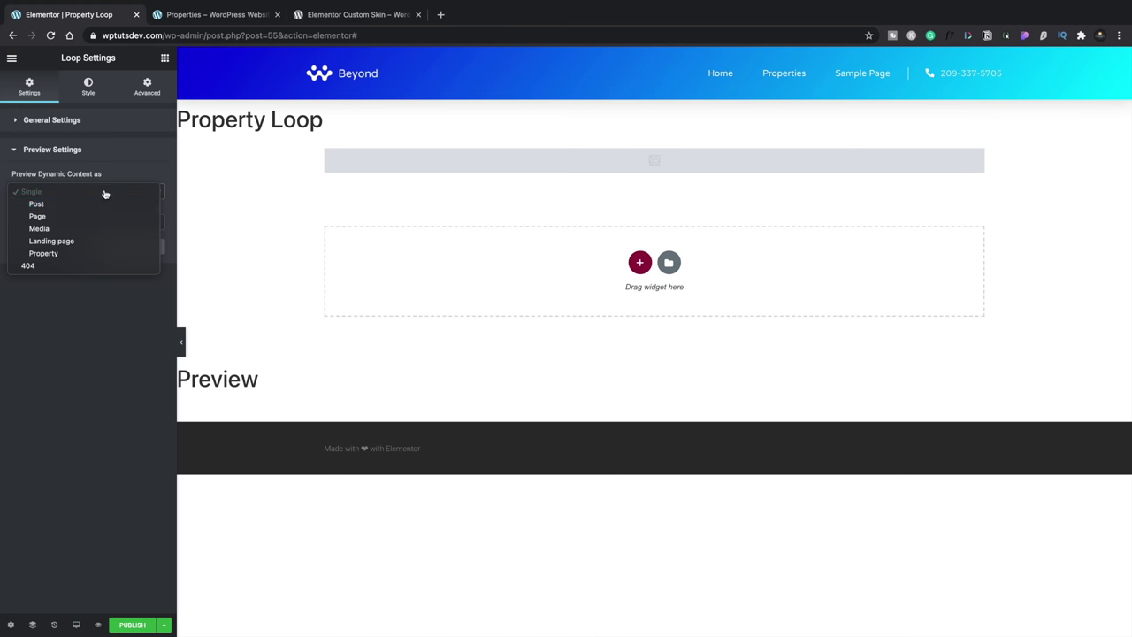
left_click(72, 252)
left_click(68, 224)
type("ec")
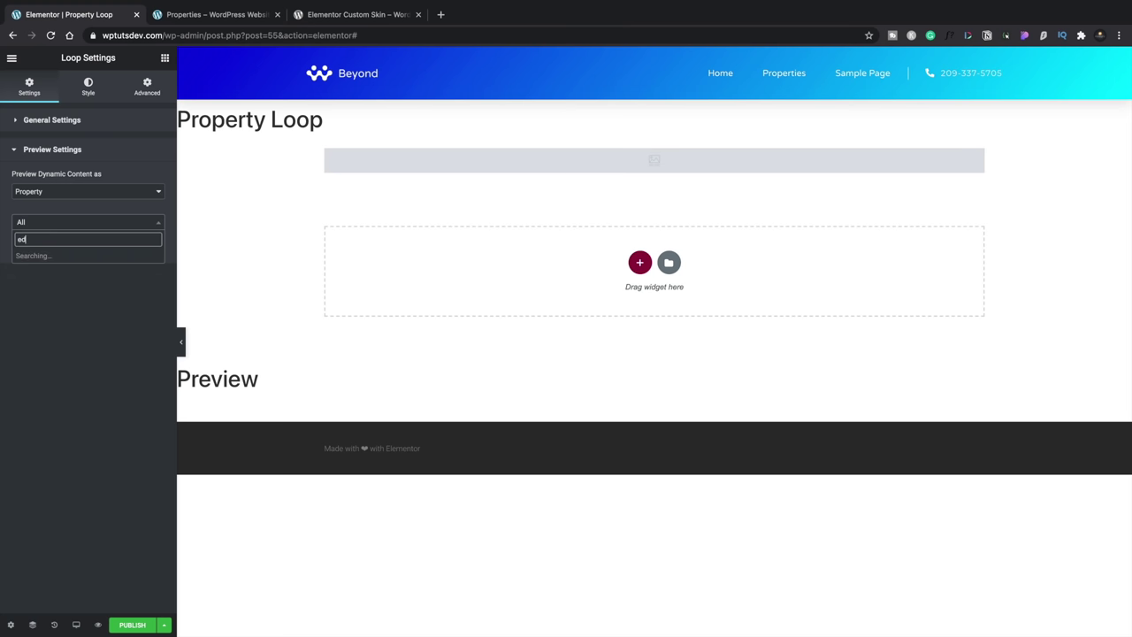
type("in")
left_click(63, 255)
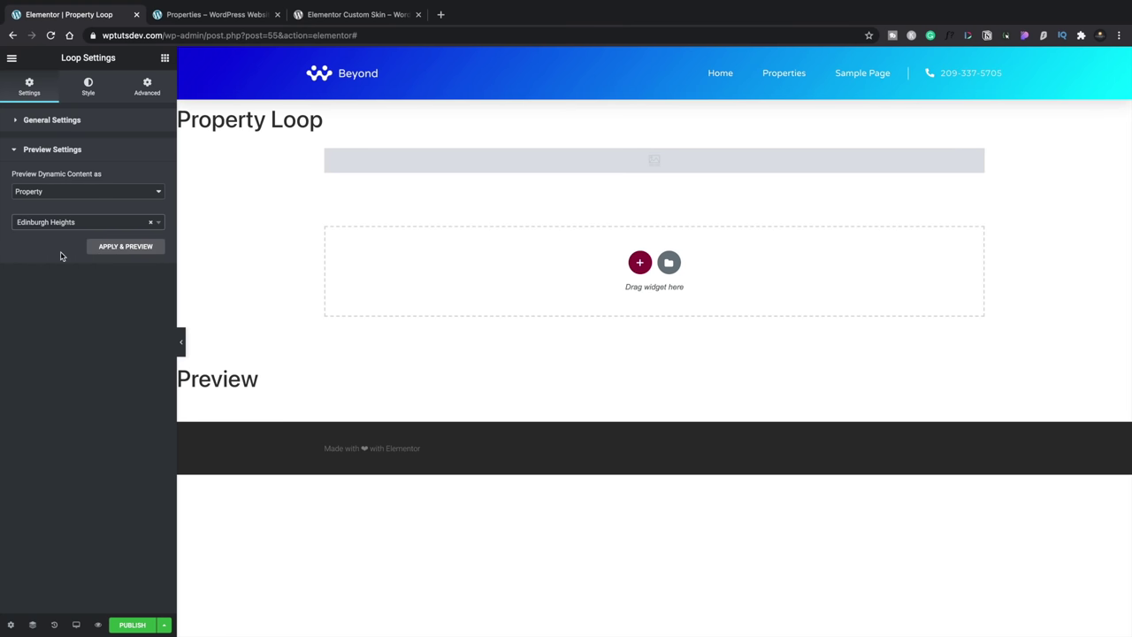
left_click(117, 251)
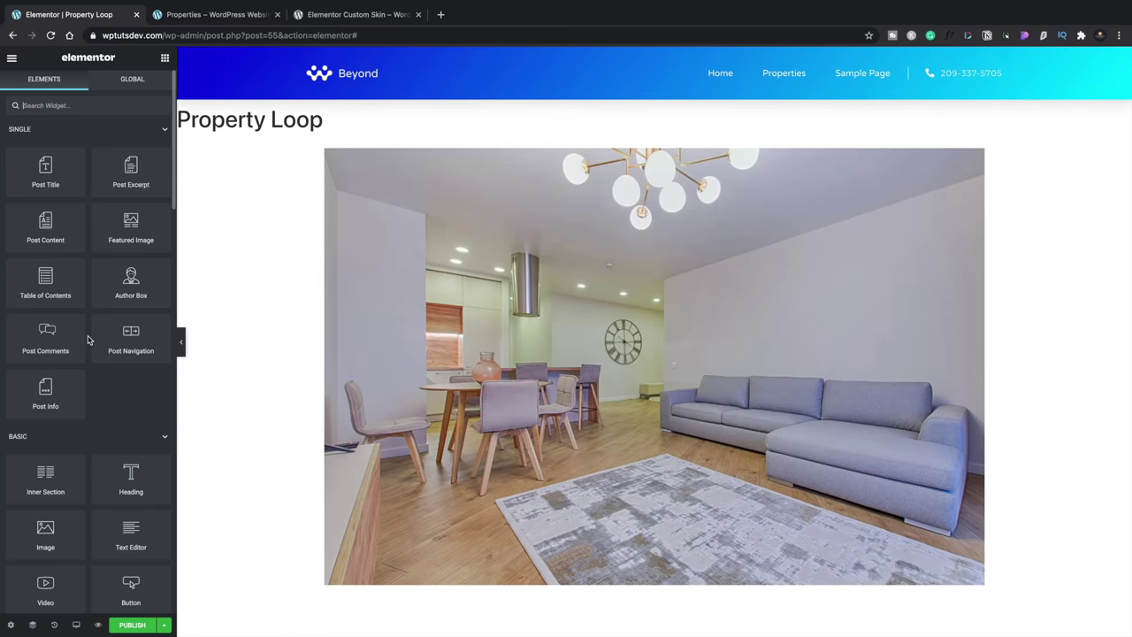
Step: Add a Post Title widget directly beneath the featured image in the loop template
scroll(354, 431, "down", 2)
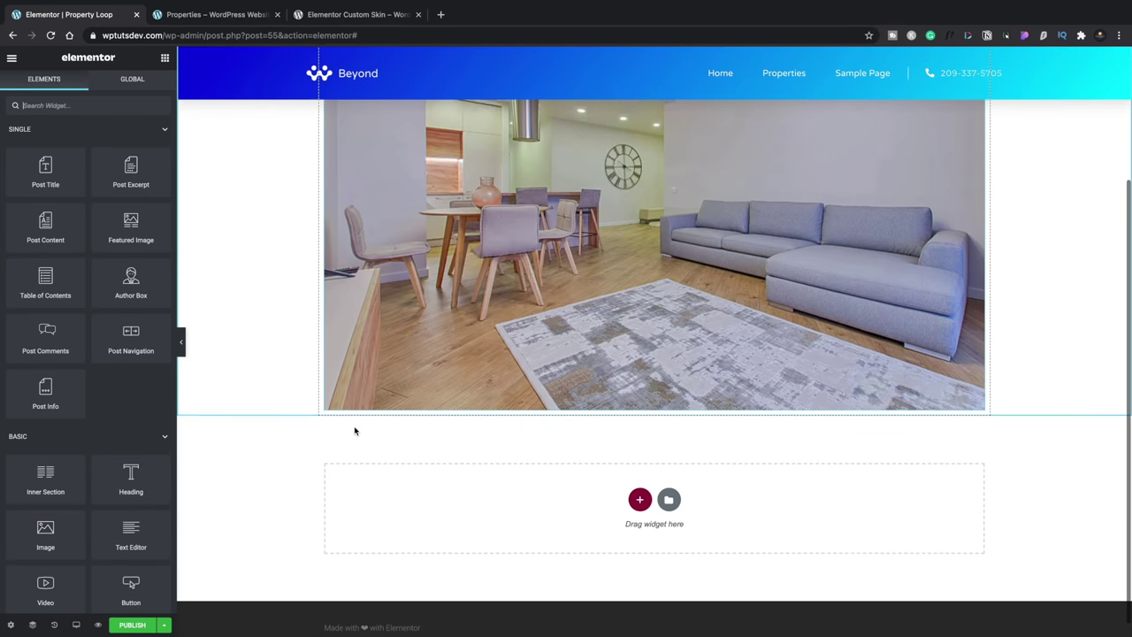
scroll(354, 431, "up", 3)
scroll(353, 431, "down", 1)
scroll(354, 430, "down", 3)
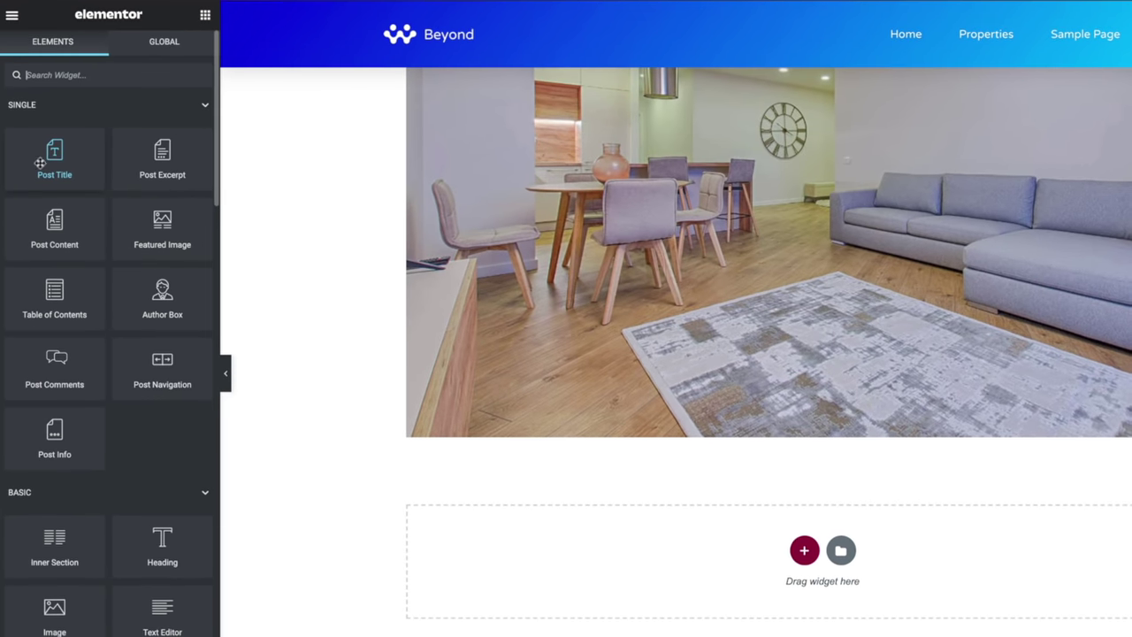
left_click_drag(85, 156, 490, 434)
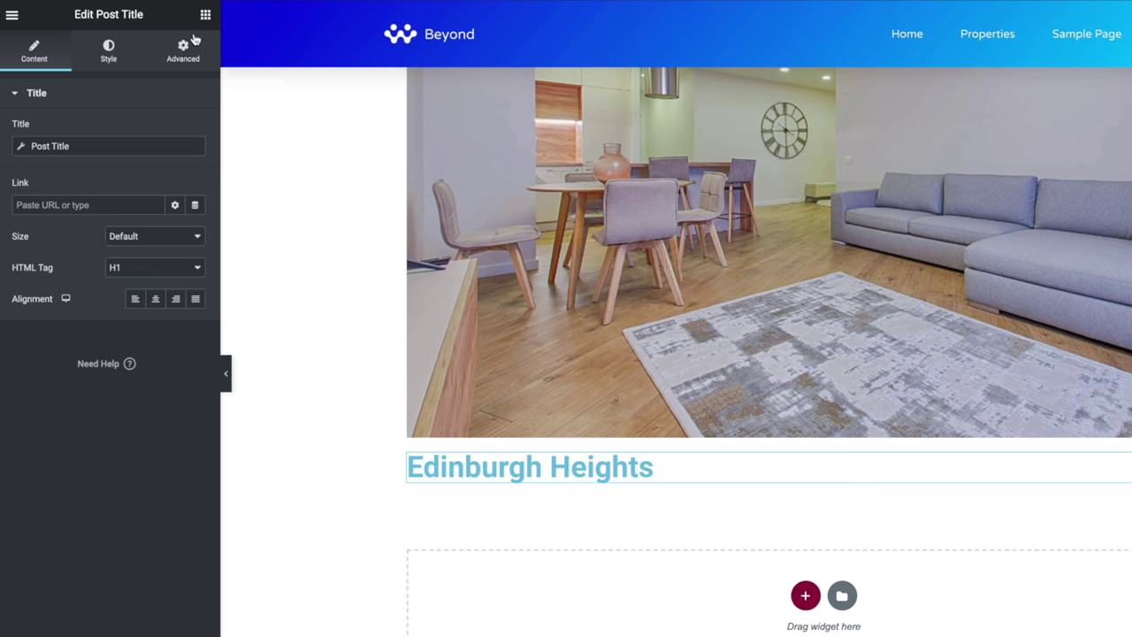
Step: Add a Heading widget beneath the post title in the loop template and set its HTML tag to H6
left_click(204, 14)
scroll(144, 460, "down", 3)
left_click_drag(159, 424, 460, 496)
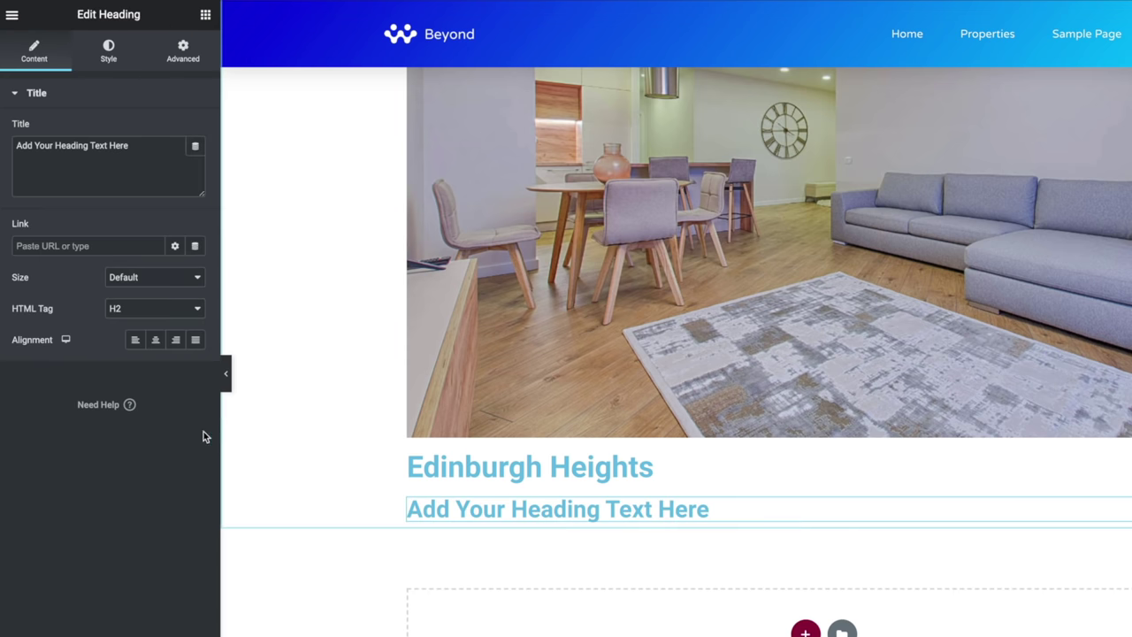
left_click(162, 308)
left_click(137, 372)
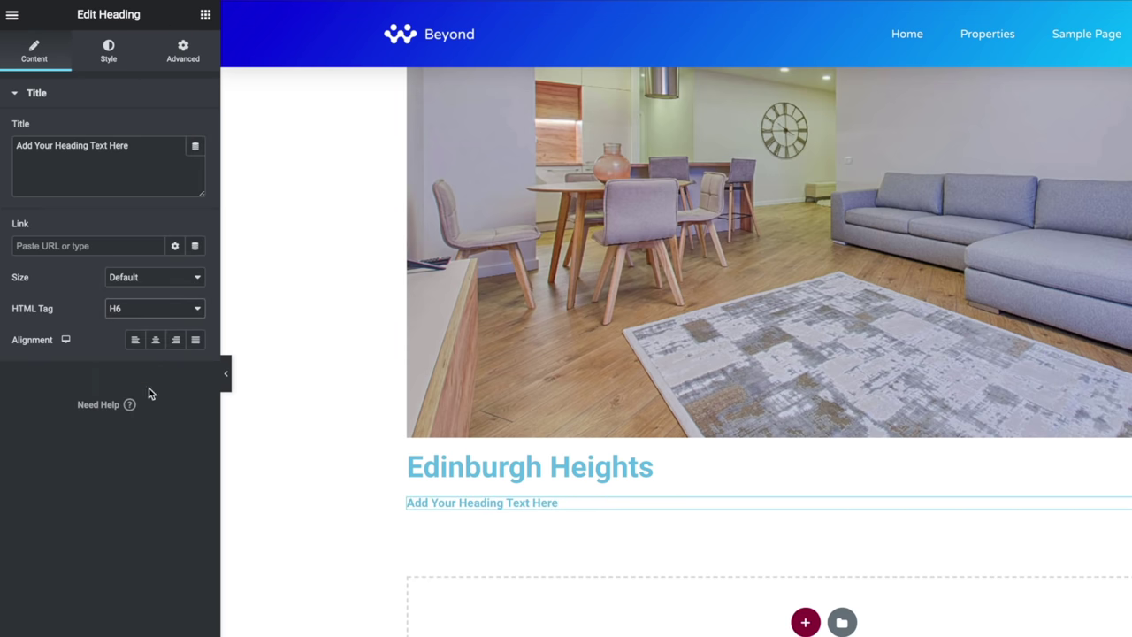
Step: Bind the heading's title to the Meta Box field Property Price, with "Price: £" as the text before it
left_click(195, 145)
left_click(121, 192)
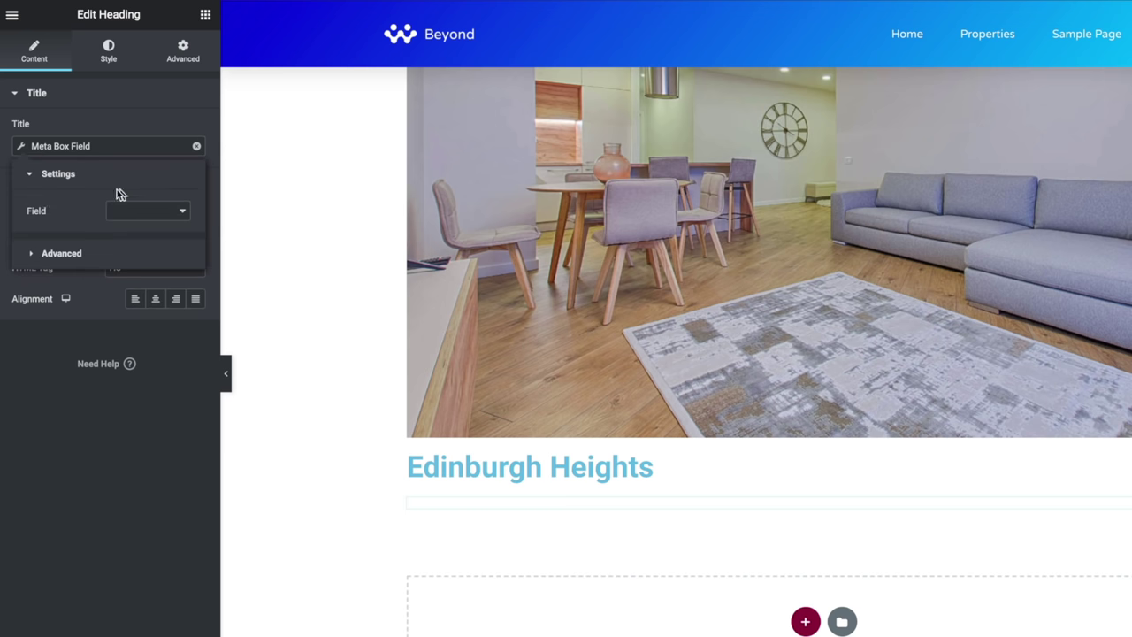
left_click(144, 216)
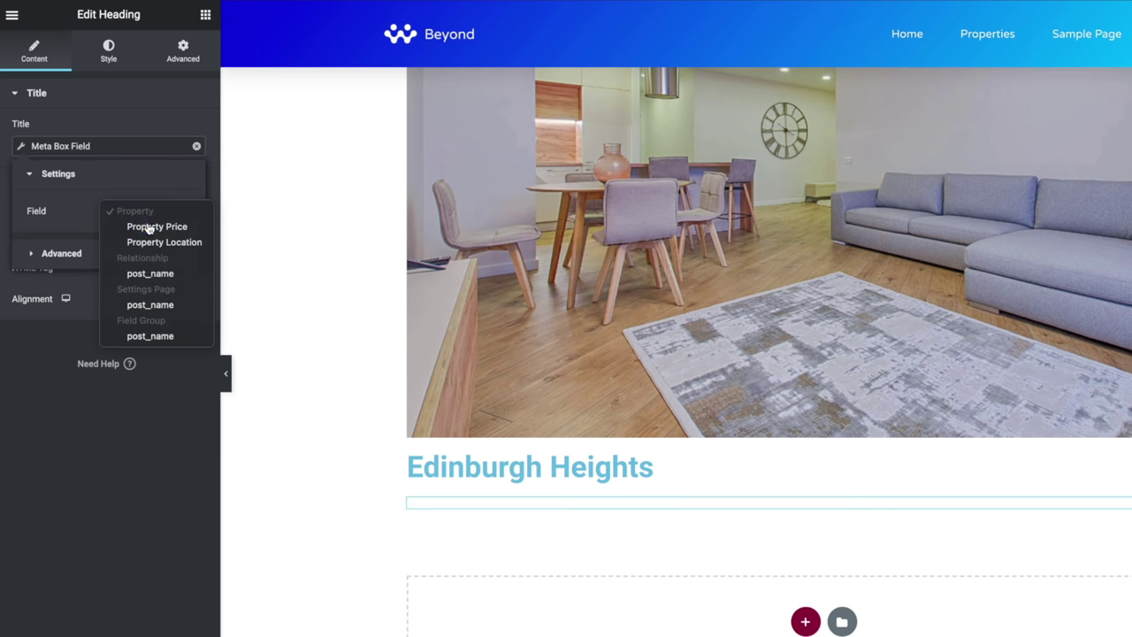
left_click(147, 227)
left_click(87, 254)
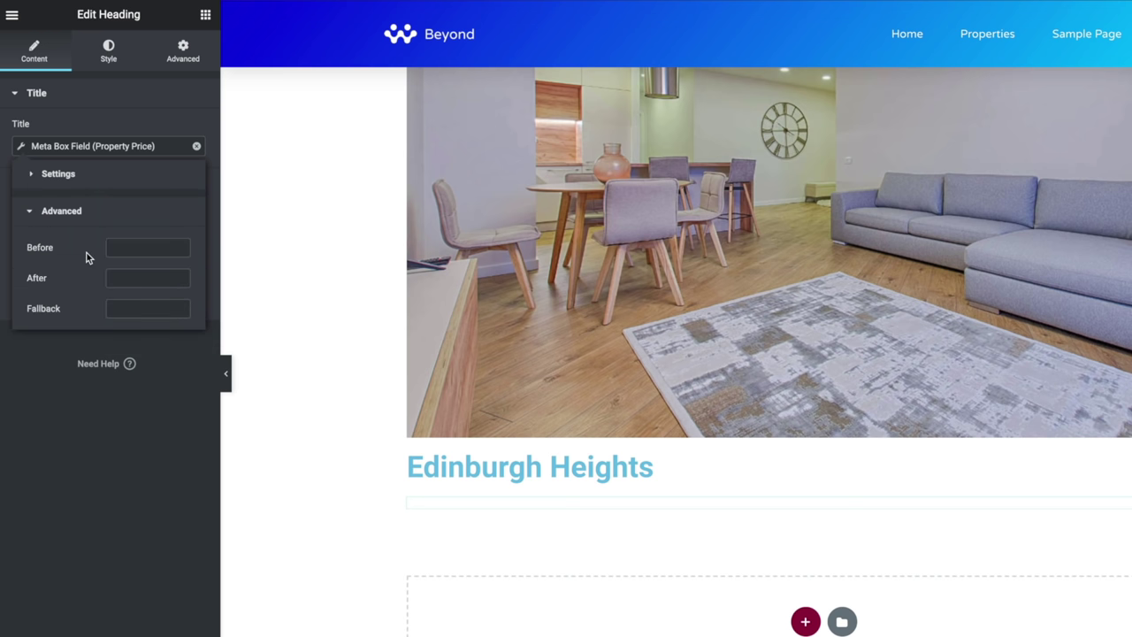
left_click(137, 252)
type("Price: £")
left_click(151, 491)
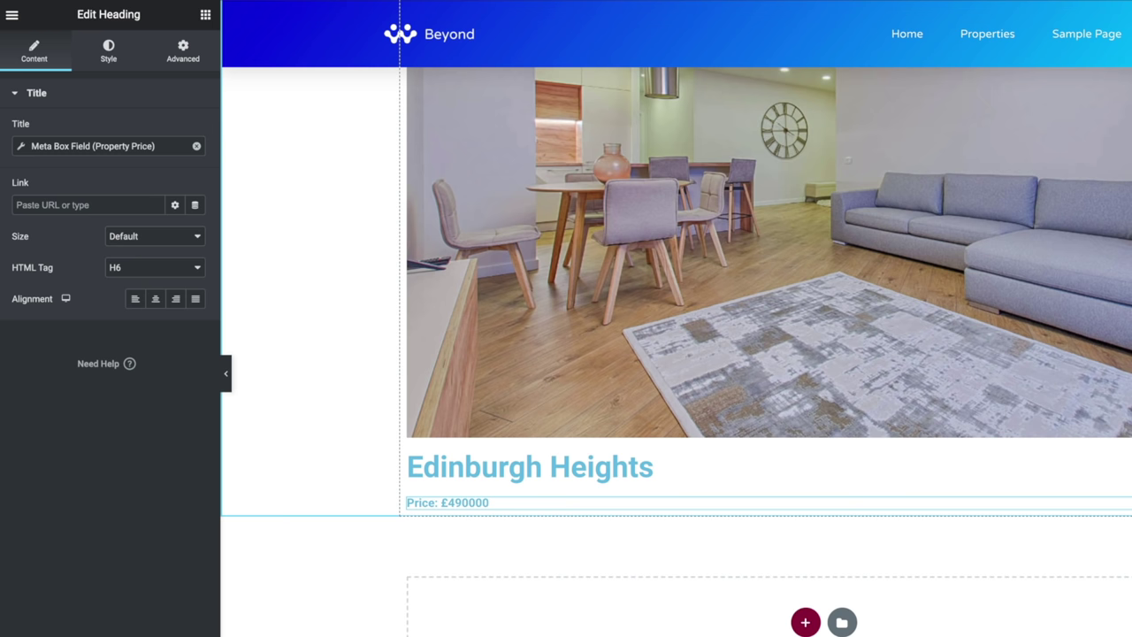
Step: Duplicate the price heading and switch the copy to the Property Location field with "Location: " as its before text
key("ctrl+d")
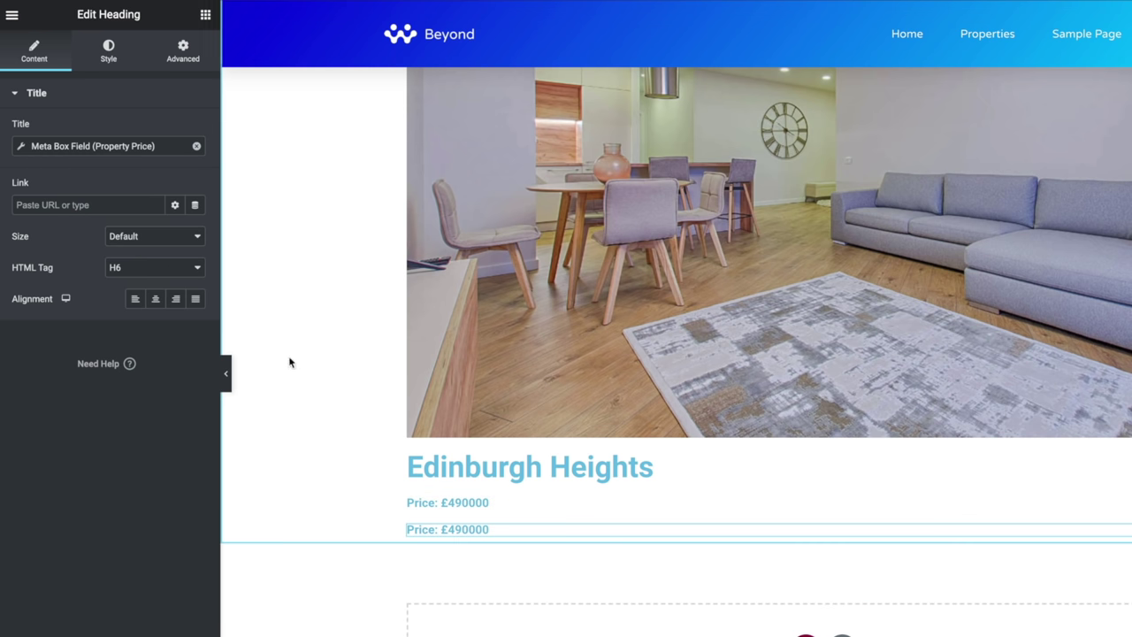
left_click(21, 147)
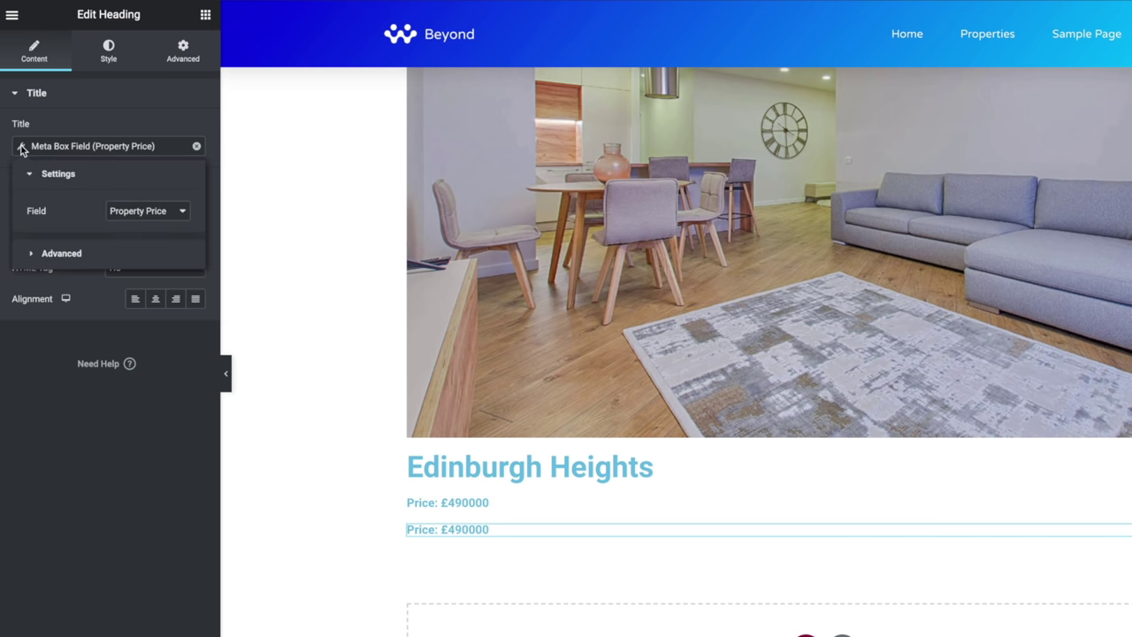
left_click(147, 213)
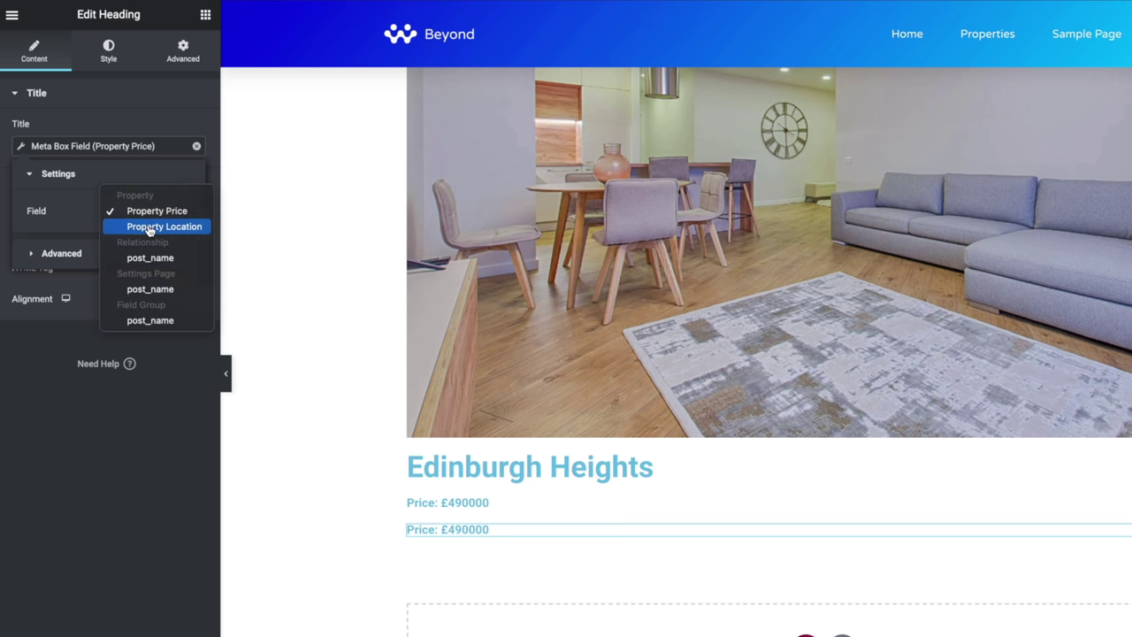
left_click(146, 227)
left_click(74, 254)
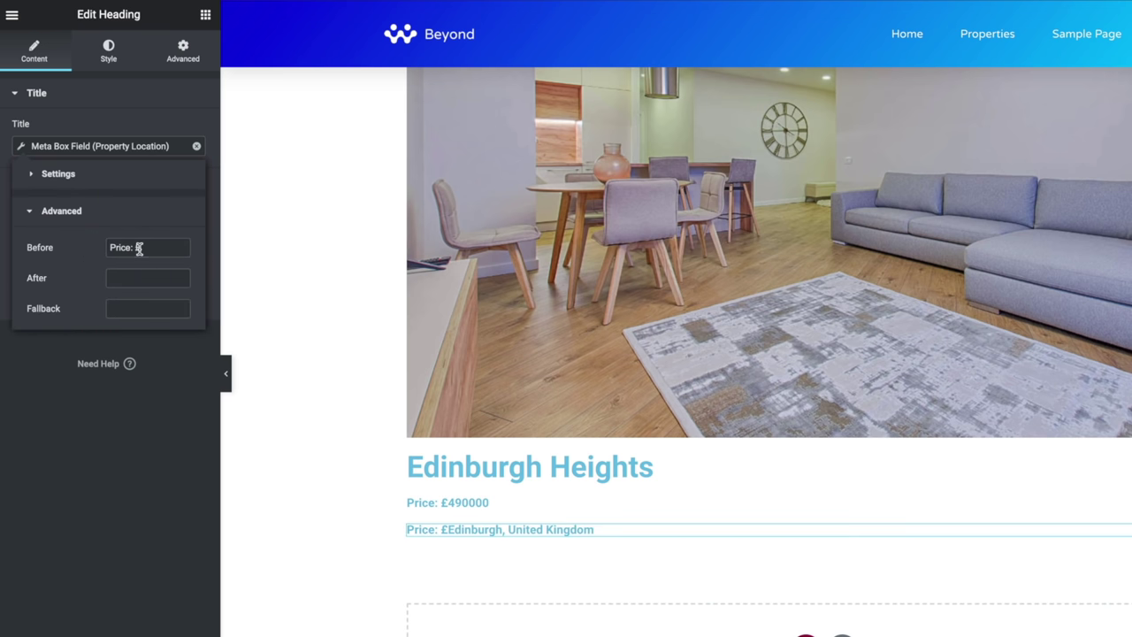
left_click_drag(140, 248, 93, 254)
type("Location")
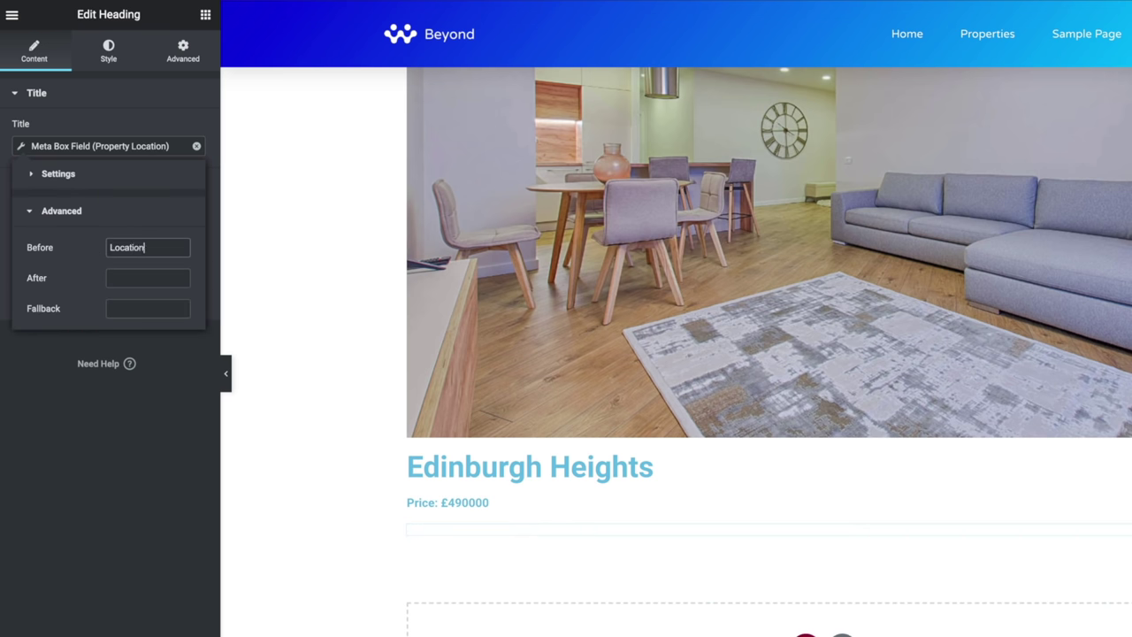
left_click(83, 253)
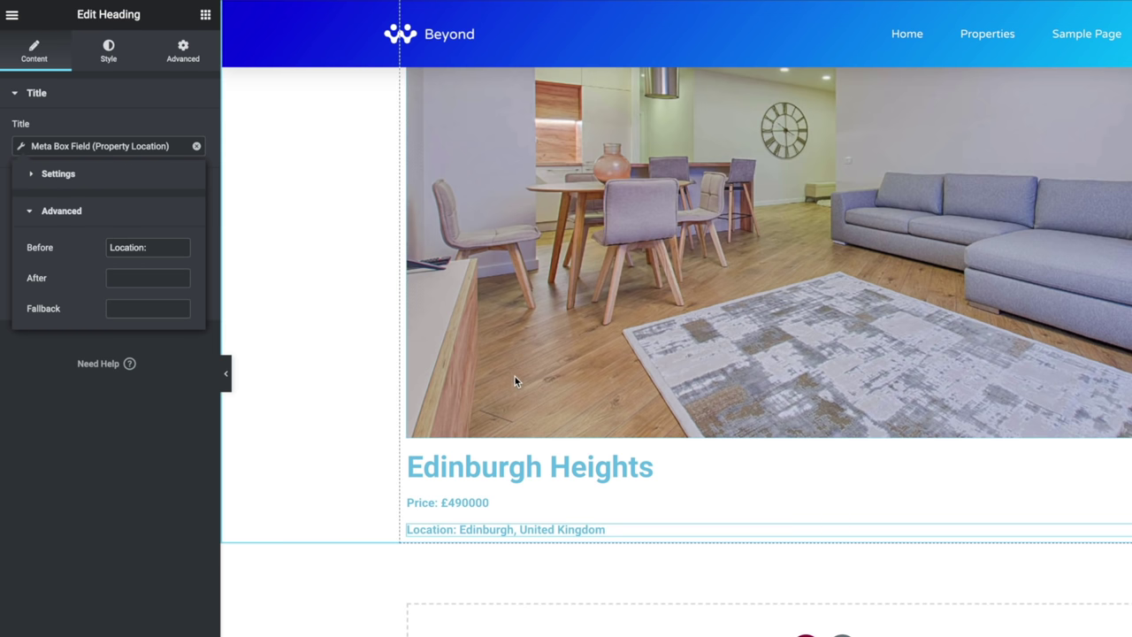
Step: Give the column that holds the loop content a solid border with a width of 1 on all sides
scroll(515, 375, "up", 3)
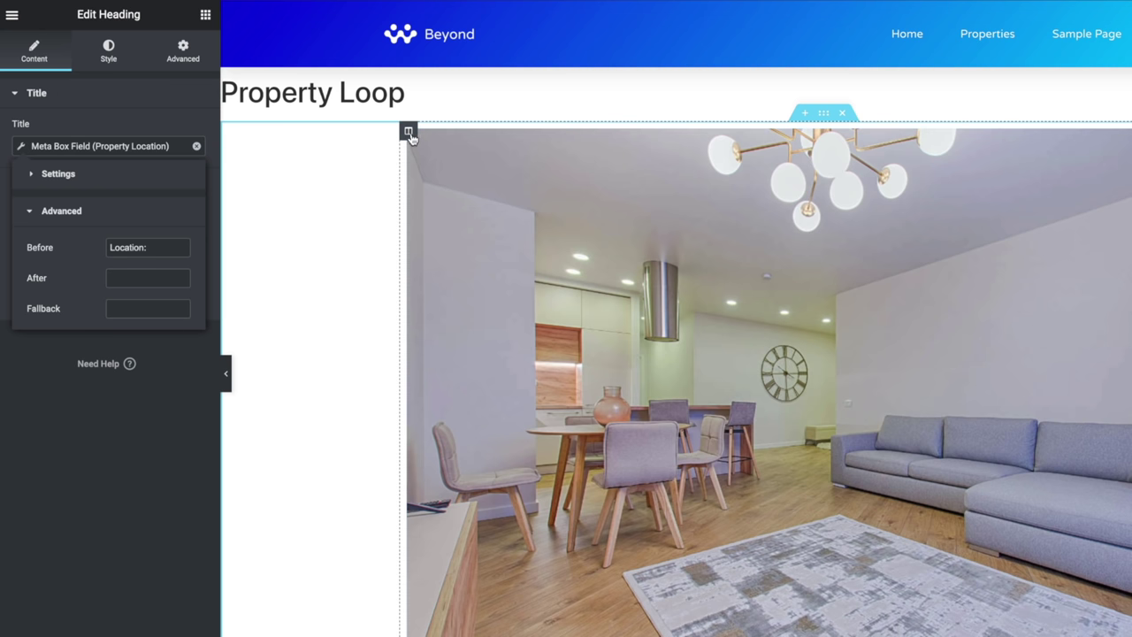
left_click(409, 133)
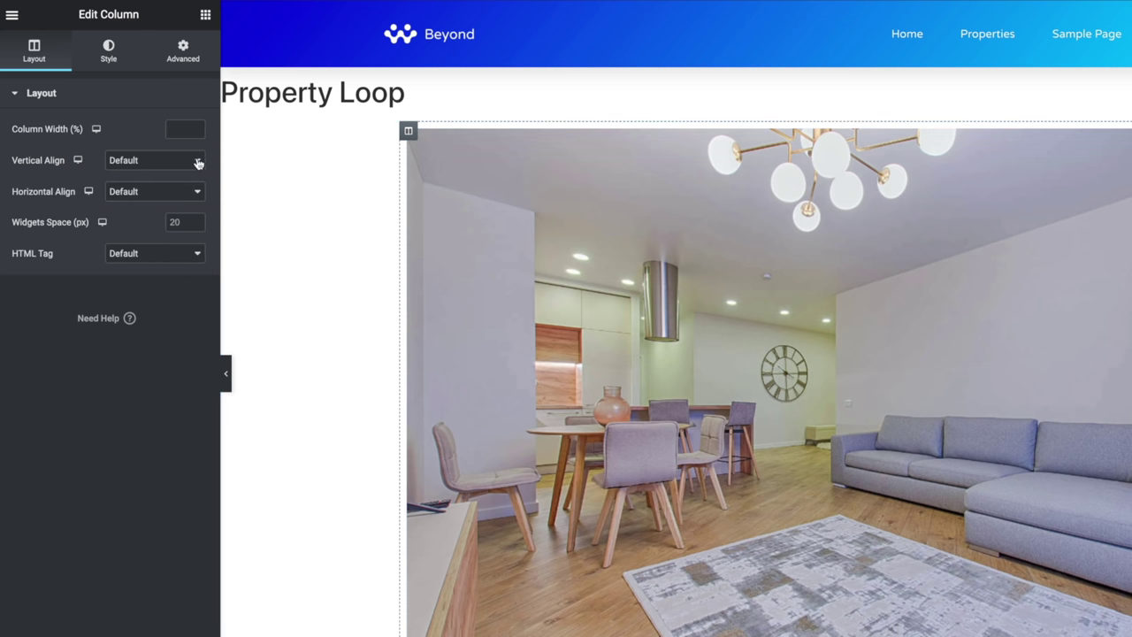
left_click(108, 56)
left_click(58, 205)
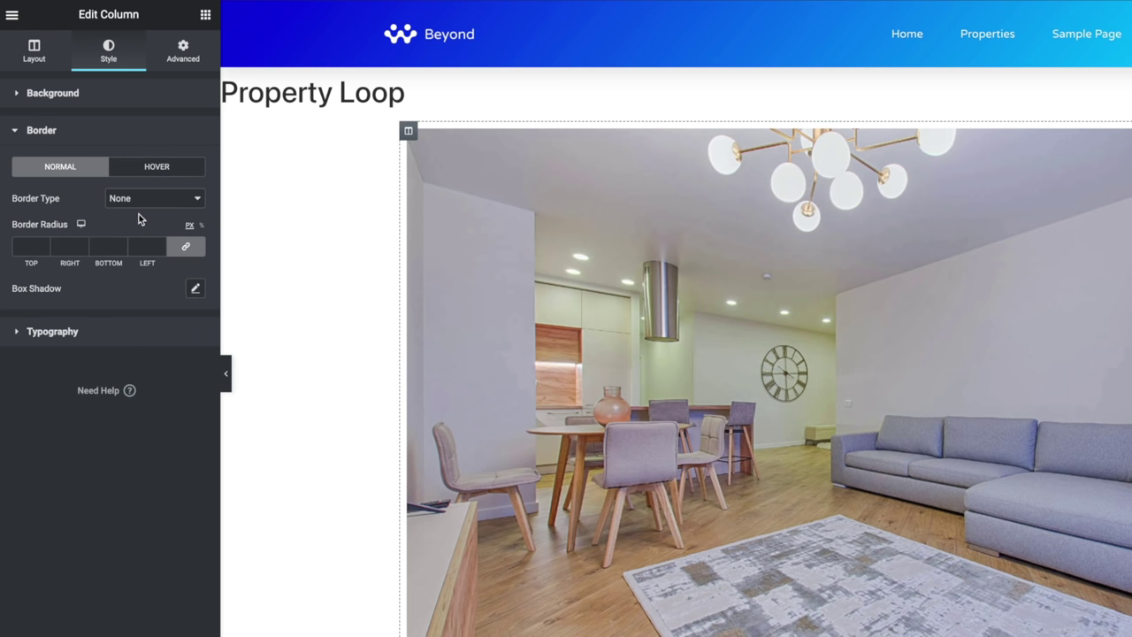
left_click(139, 204)
left_click(129, 214)
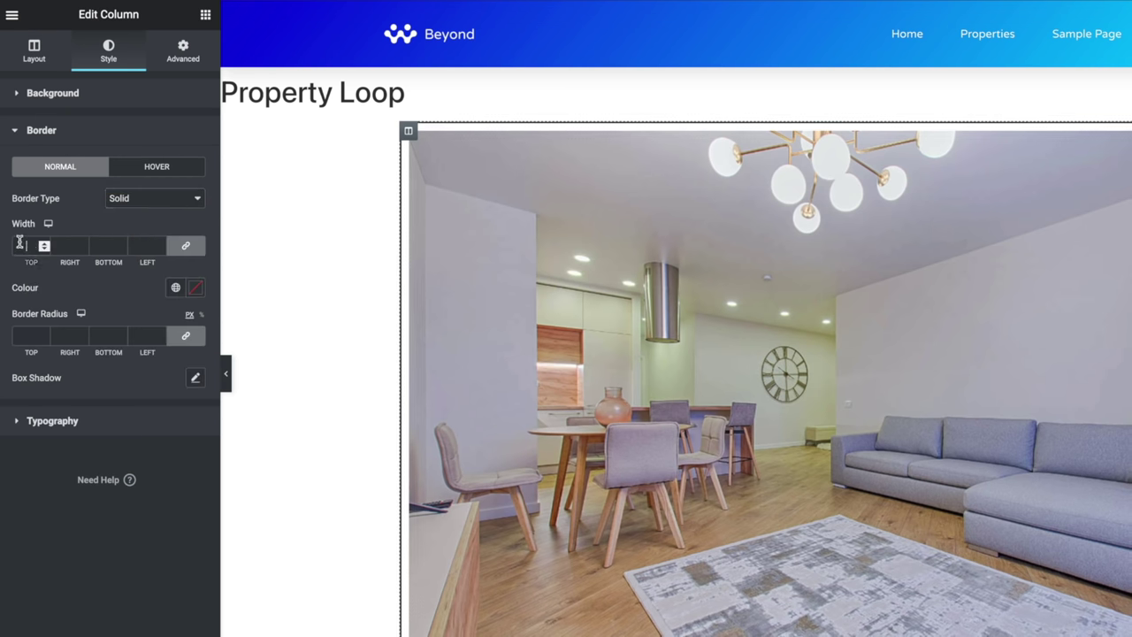
left_click(19, 245)
type("1")
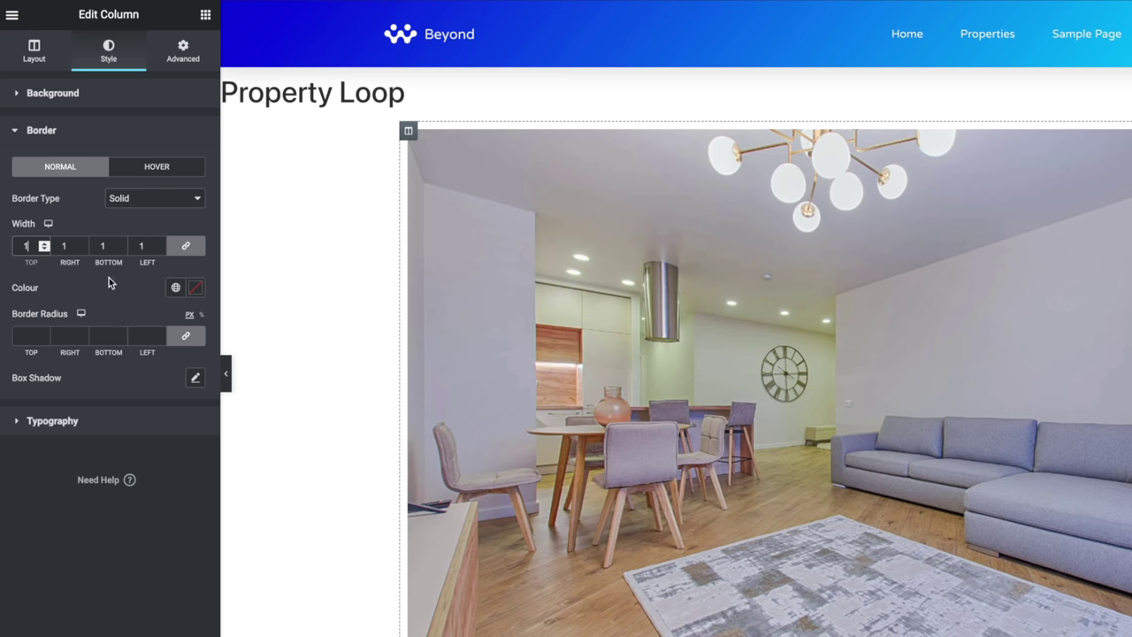
Step: Set the column's border colour to #F9F9F9 and its border radius to 8 px on all corners
left_click(193, 288)
left_click_drag(139, 350, 12, 349)
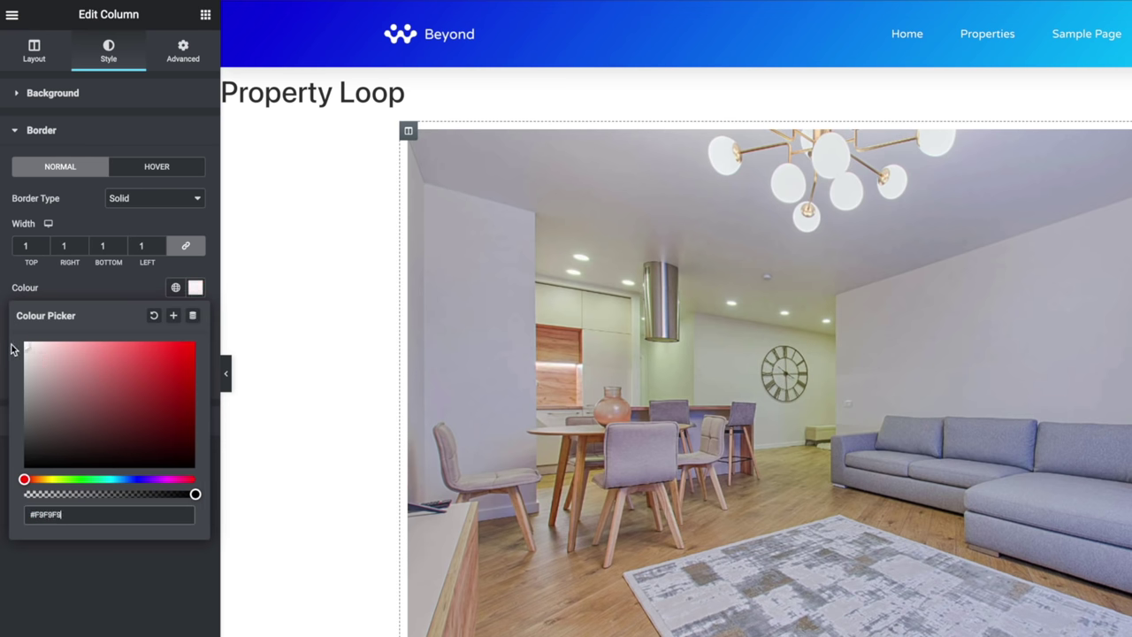
left_click(92, 608)
left_click(15, 336)
type("8")
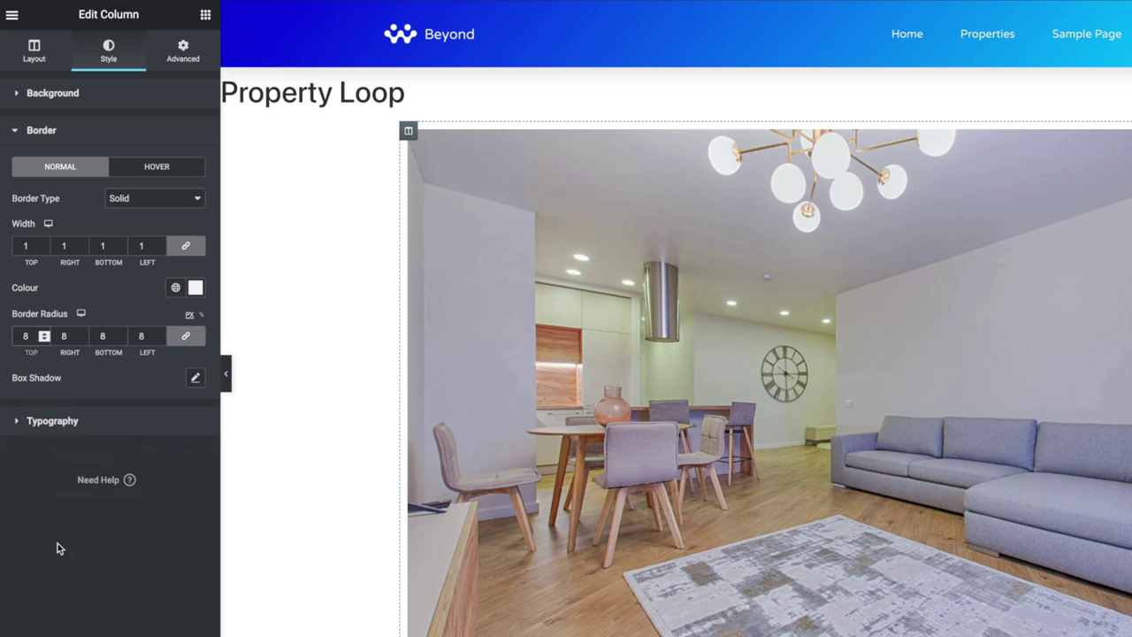
scroll(606, 537, "down", 3)
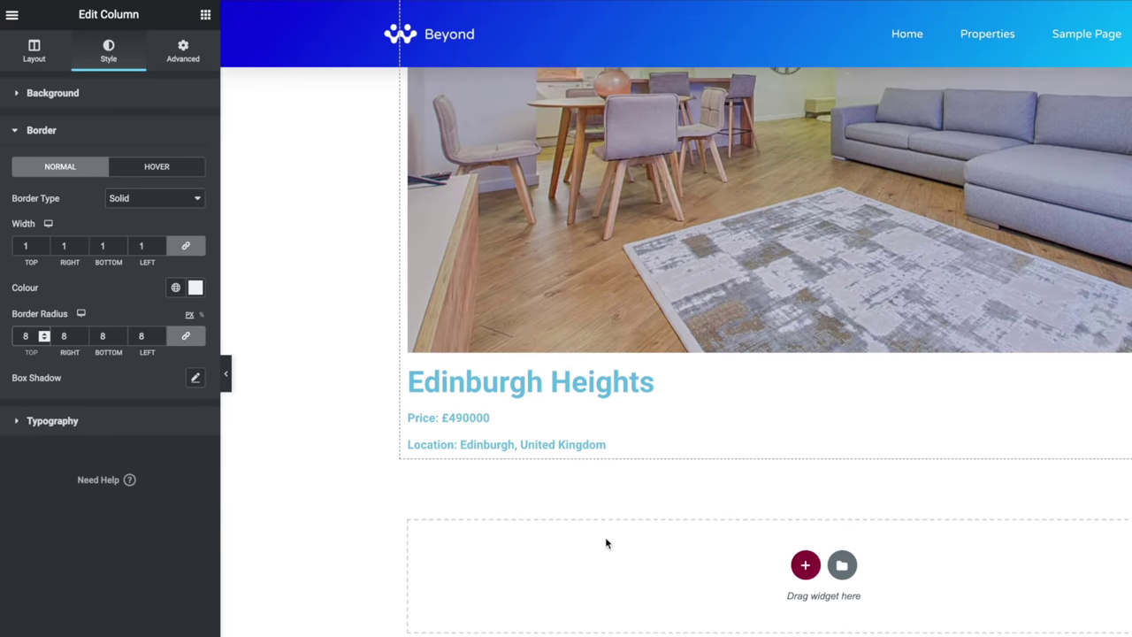
scroll(605, 538, "up", 2)
scroll(606, 537, "up", 2)
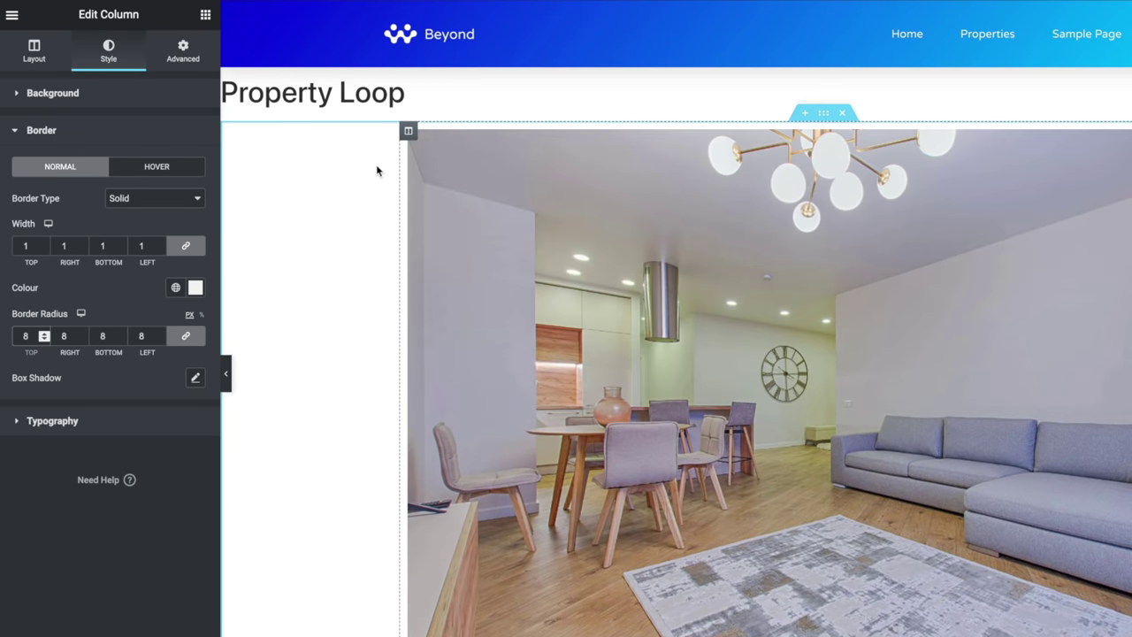
Step: Set the column's padding to 15 px on all sides
left_click(180, 51)
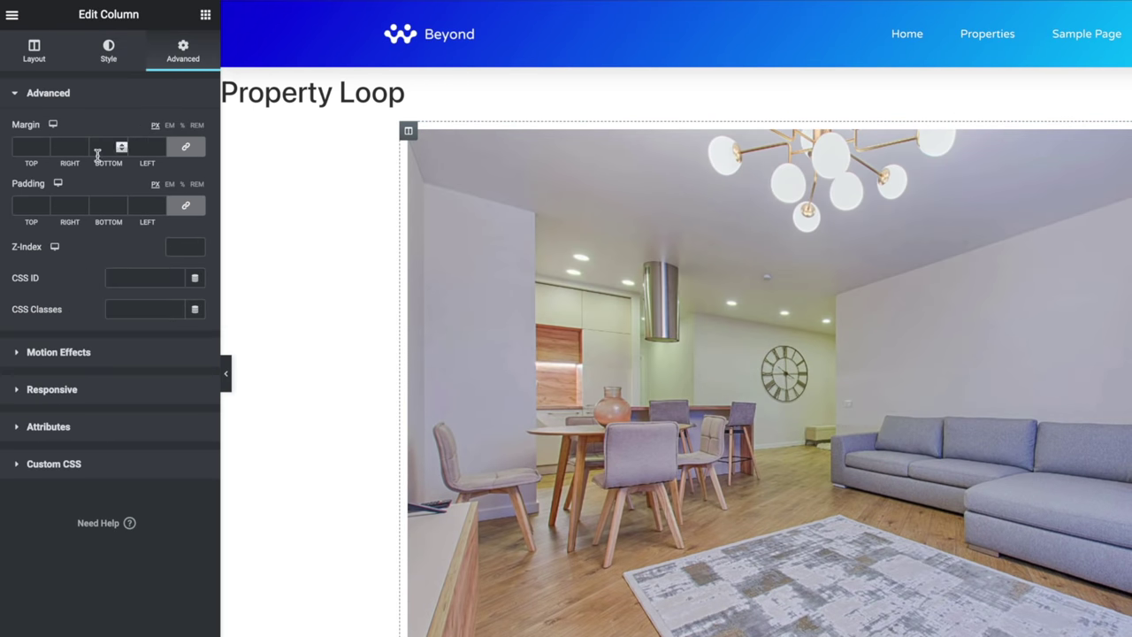
left_click(24, 206)
type("15")
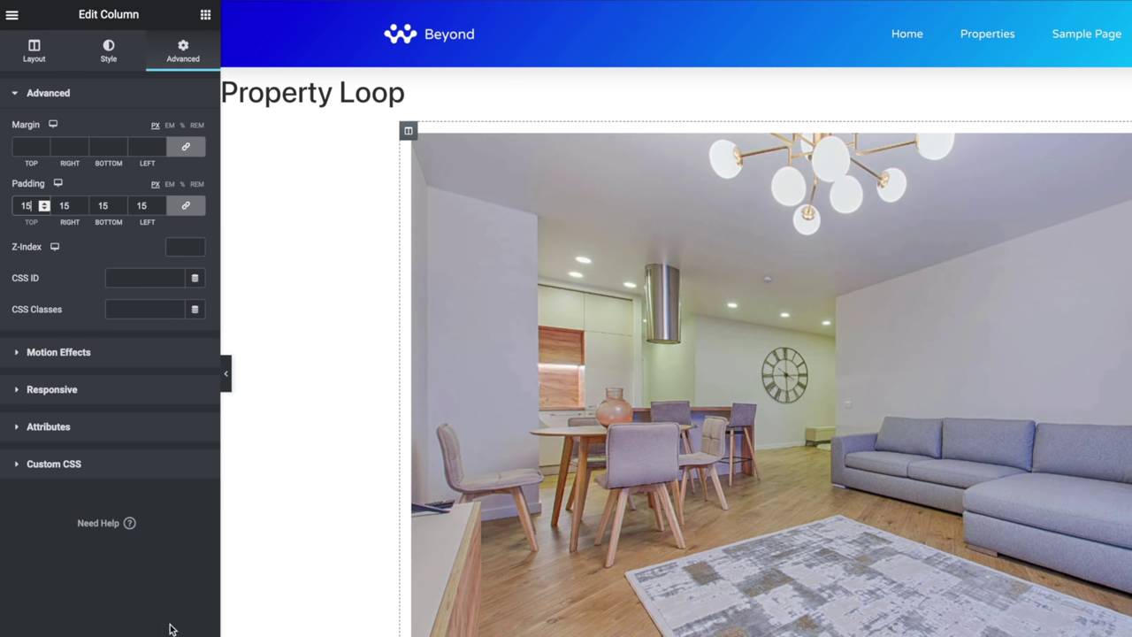
scroll(529, 610, "down", 1)
scroll(529, 611, "down", 4)
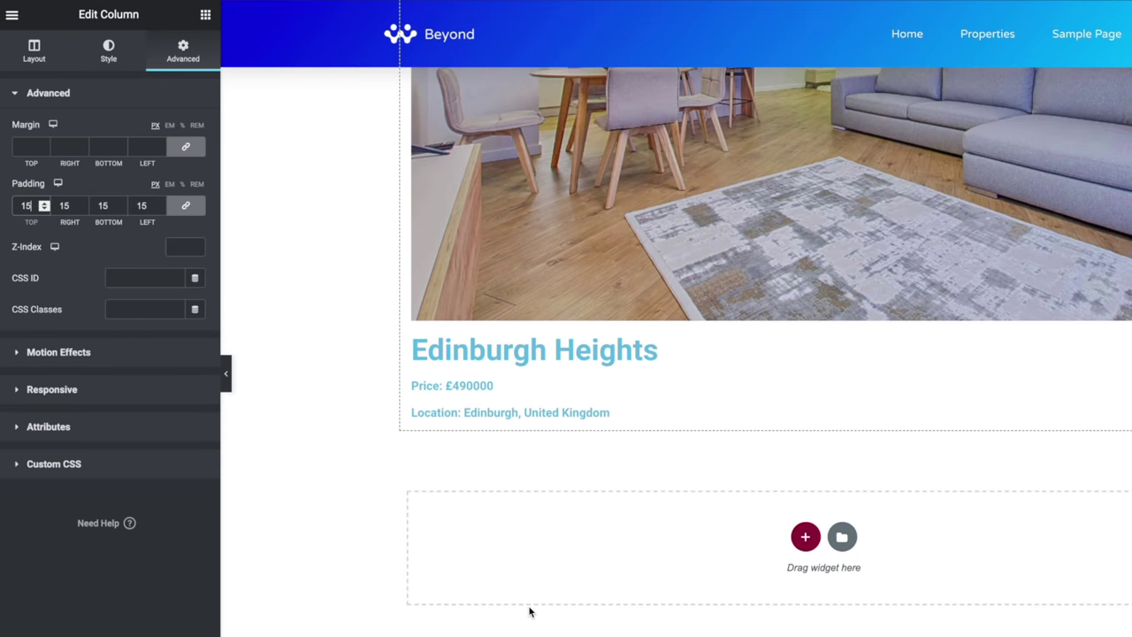
Step: Link the featured image to a custom URL that uses the dynamic Post URL tag
left_click(670, 233)
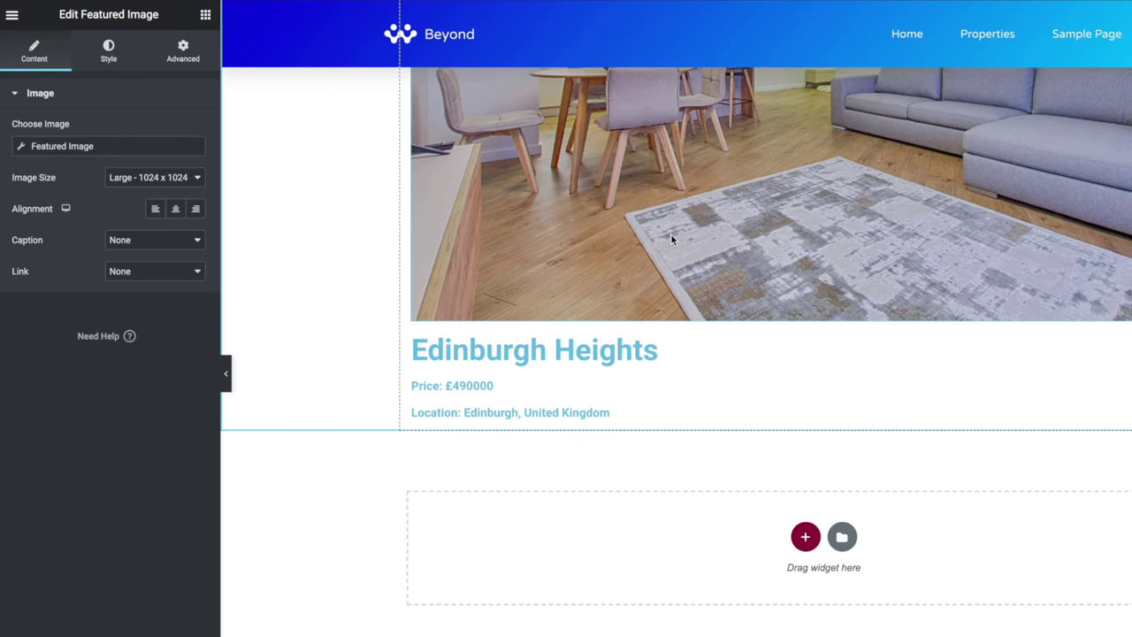
left_click(147, 271)
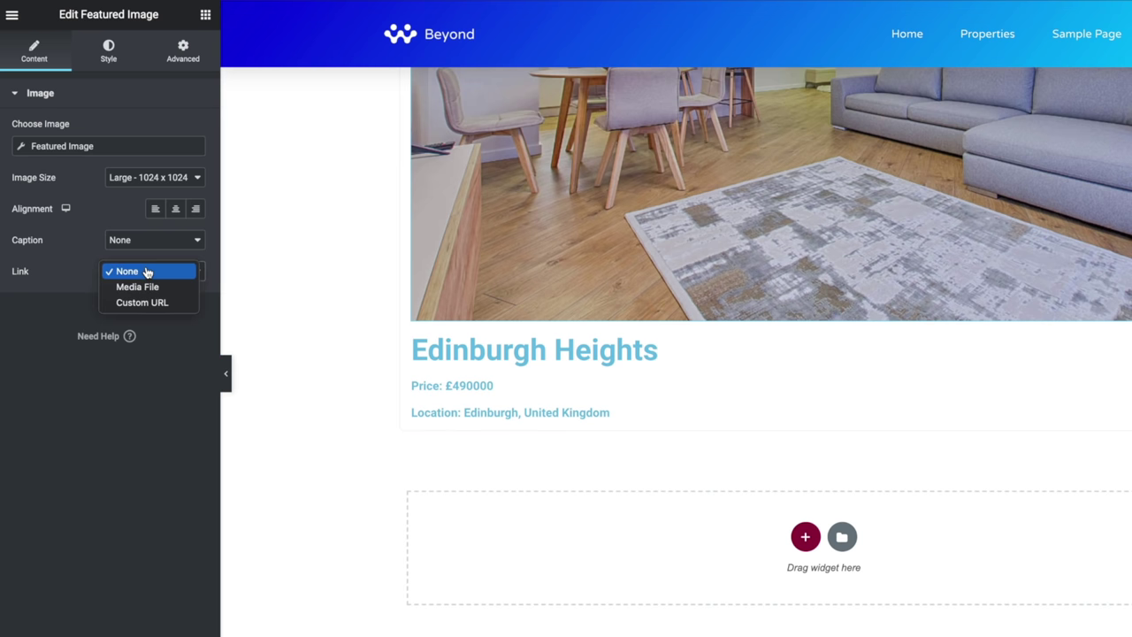
left_click(141, 303)
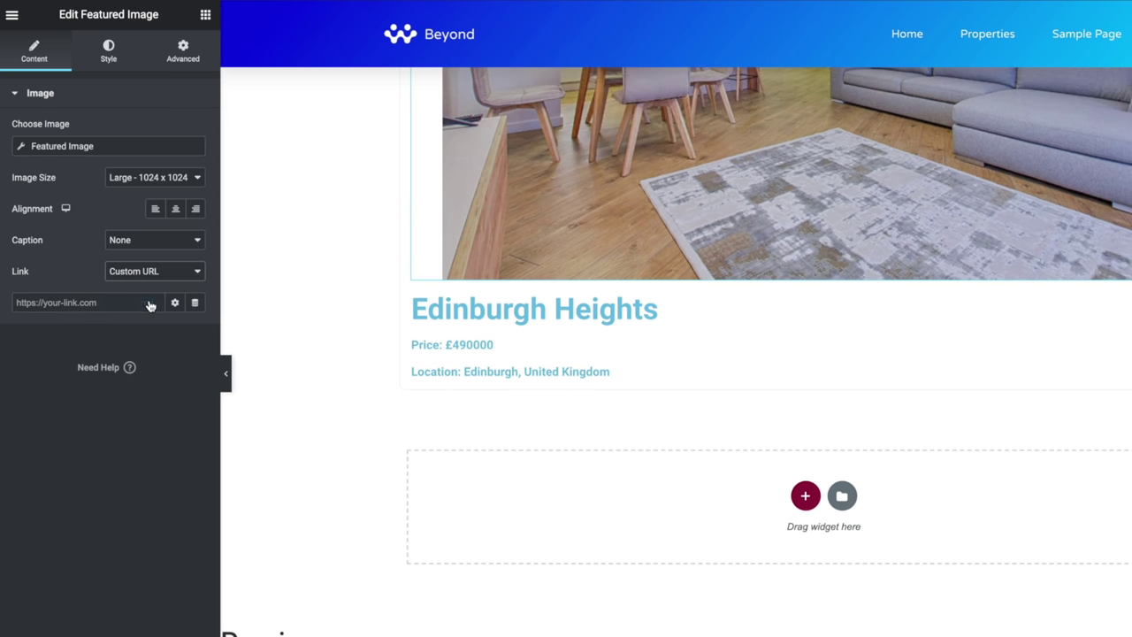
left_click(193, 306)
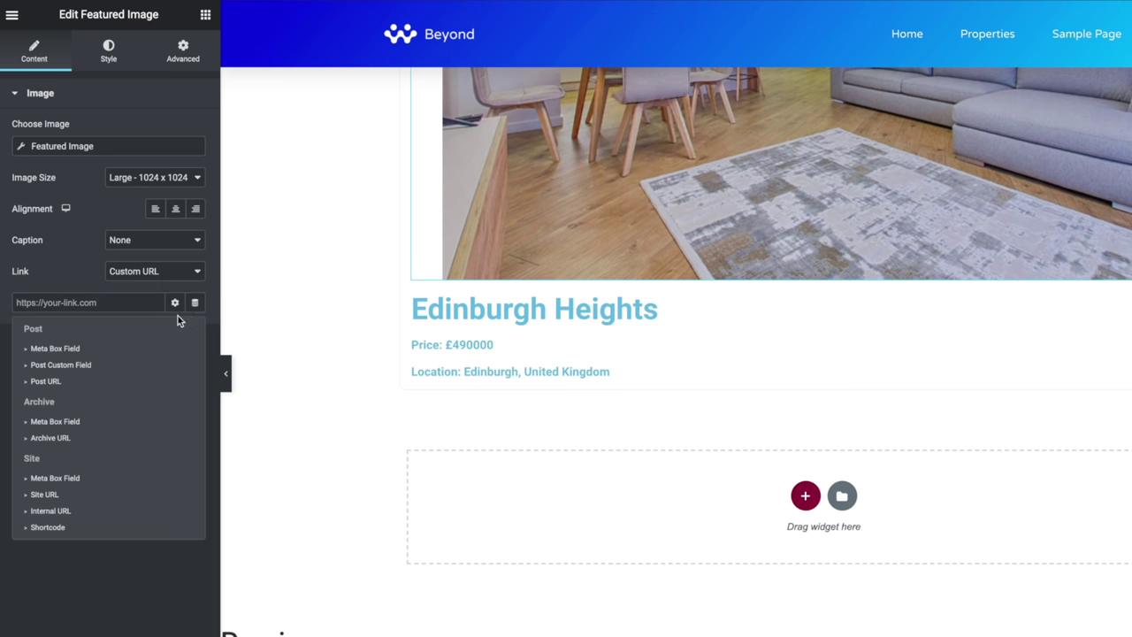
left_click(46, 381)
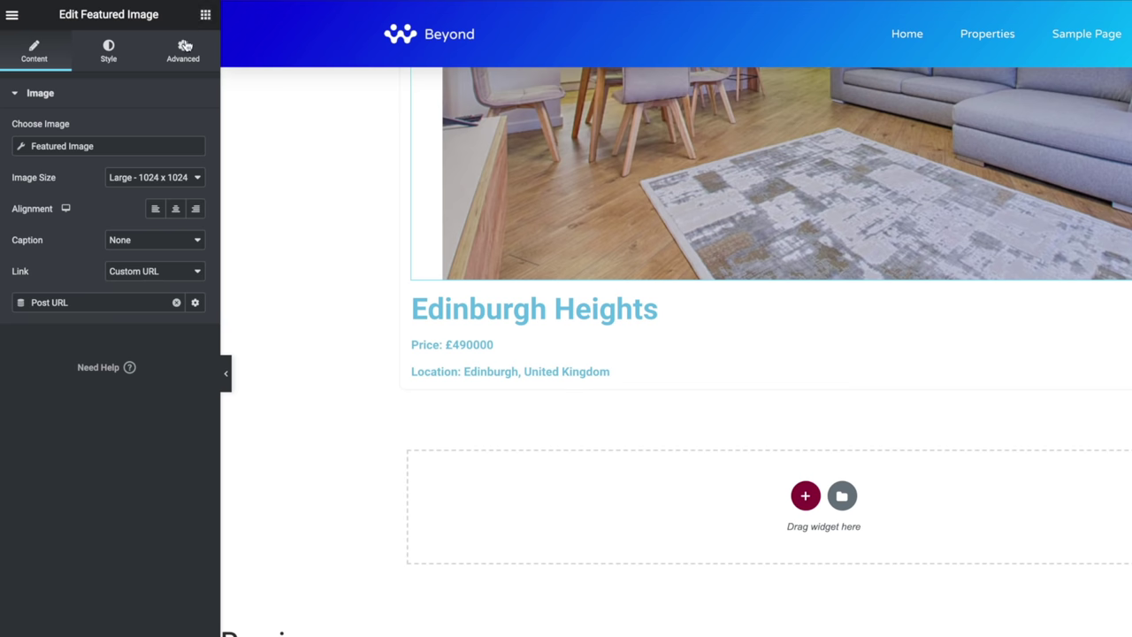
Step: Add a Button widget beneath the location heading in the loop template
left_click(206, 14)
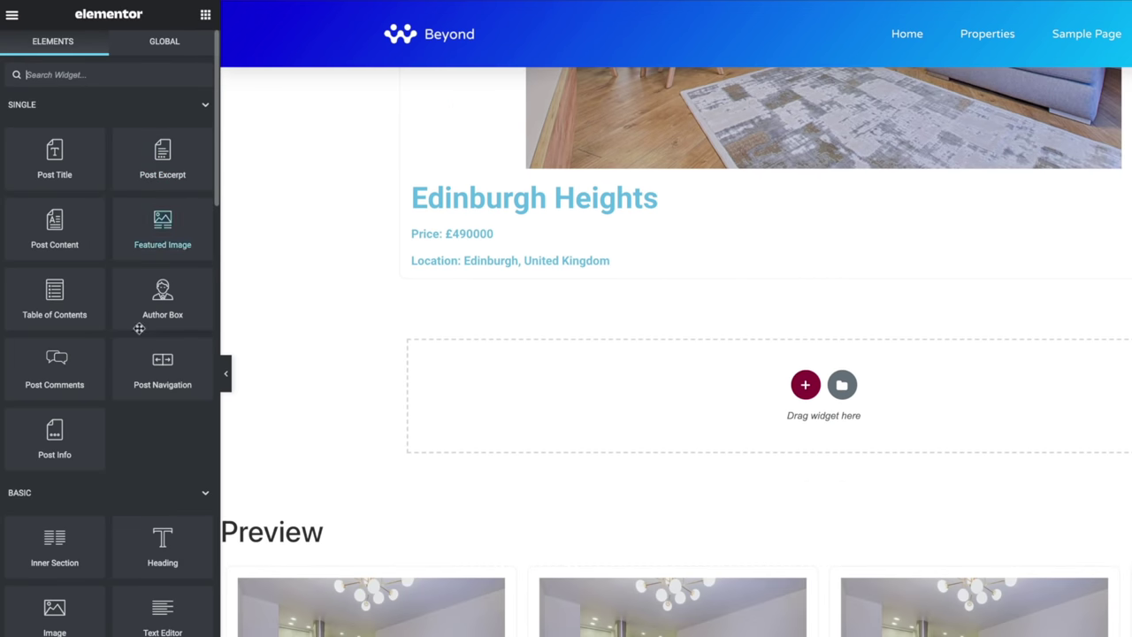
scroll(137, 405, "down", 5)
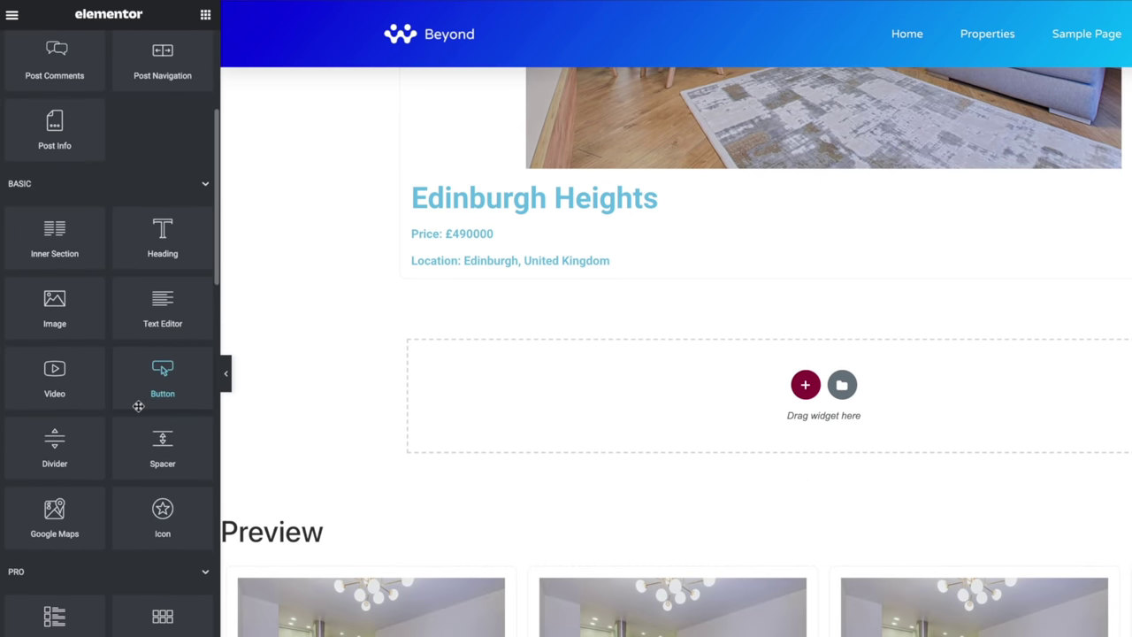
left_click_drag(143, 380, 473, 276)
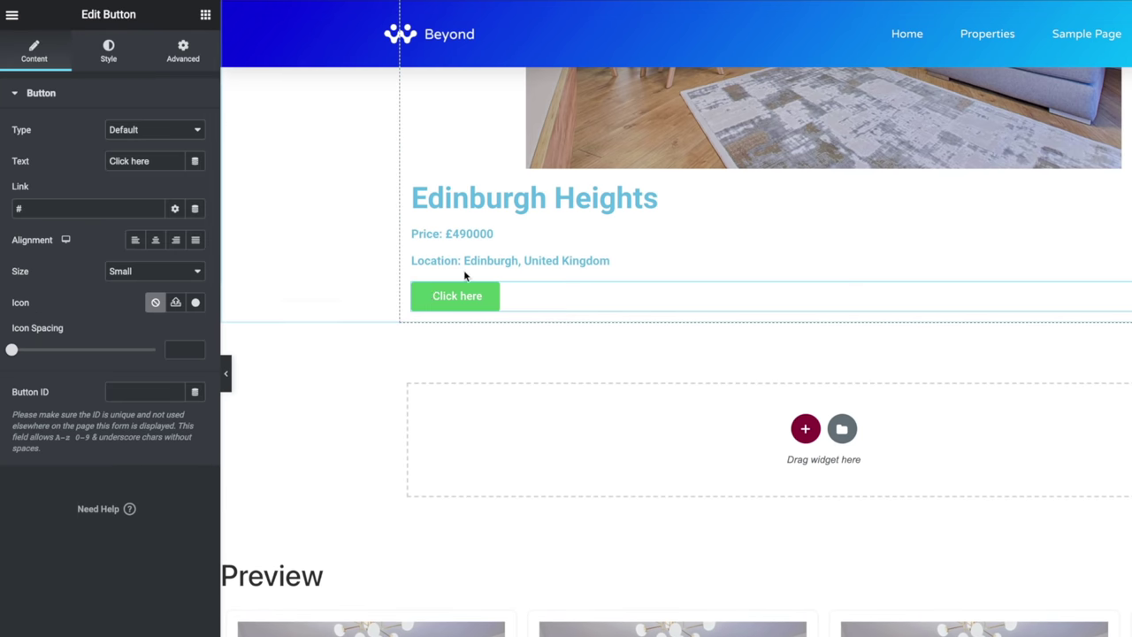
Step: Link the button to the dynamic Post URL and set its text to "View Peroperty"
left_click(197, 210)
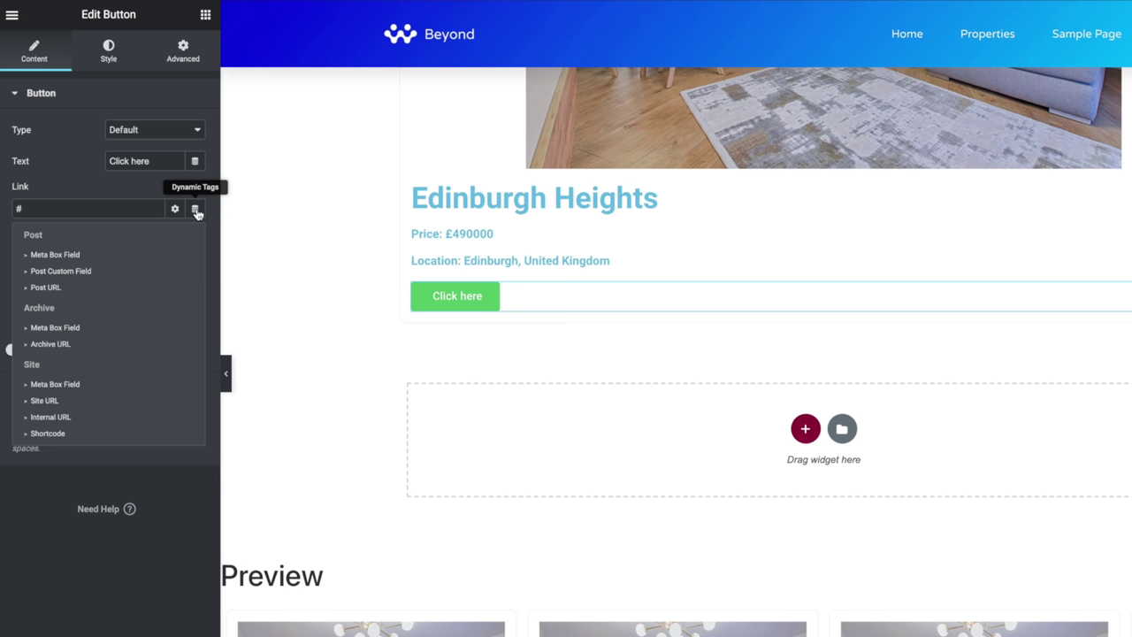
left_click(40, 290)
left_click_drag(152, 162, 97, 168)
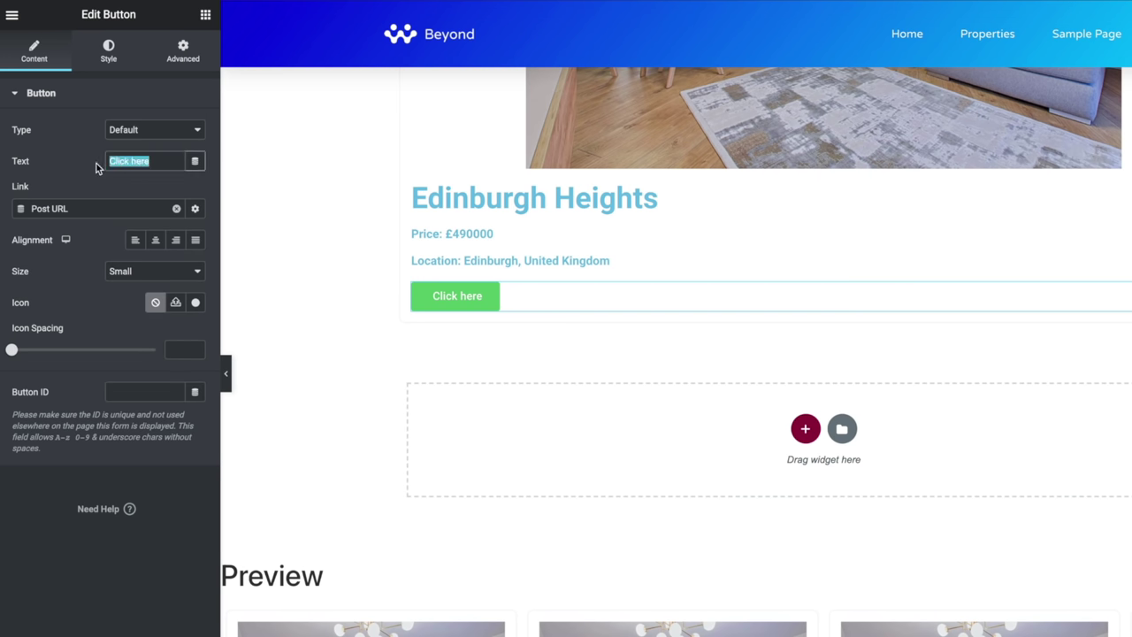
type("View Peroperty")
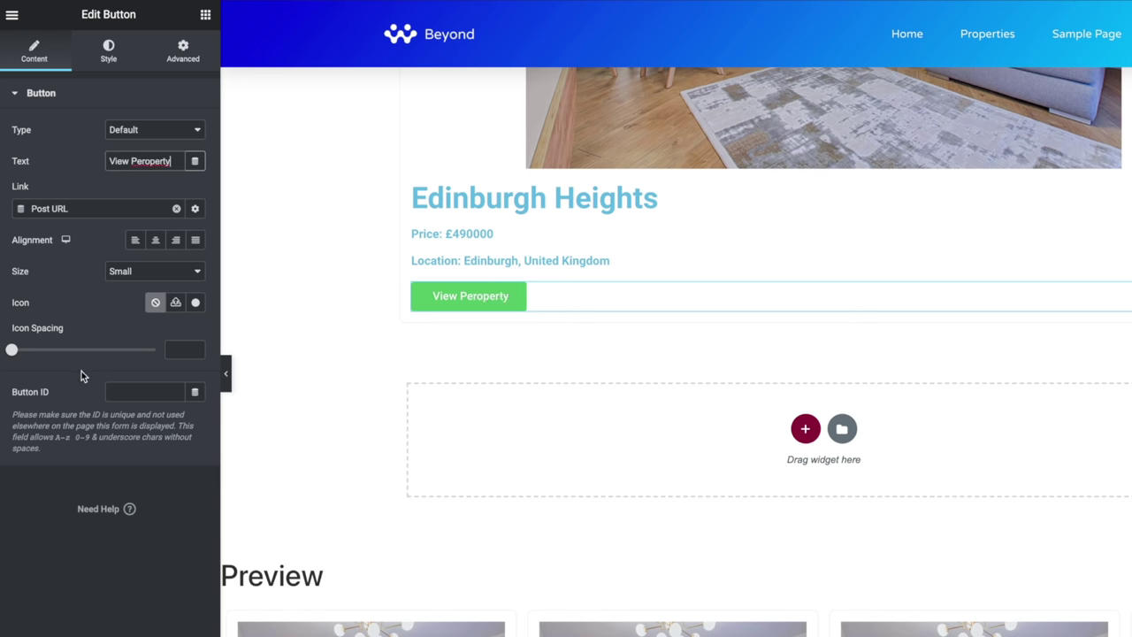
Step: Correct the button text to "View Property" and publish the loop template without adding display conditions
right_click(145, 160)
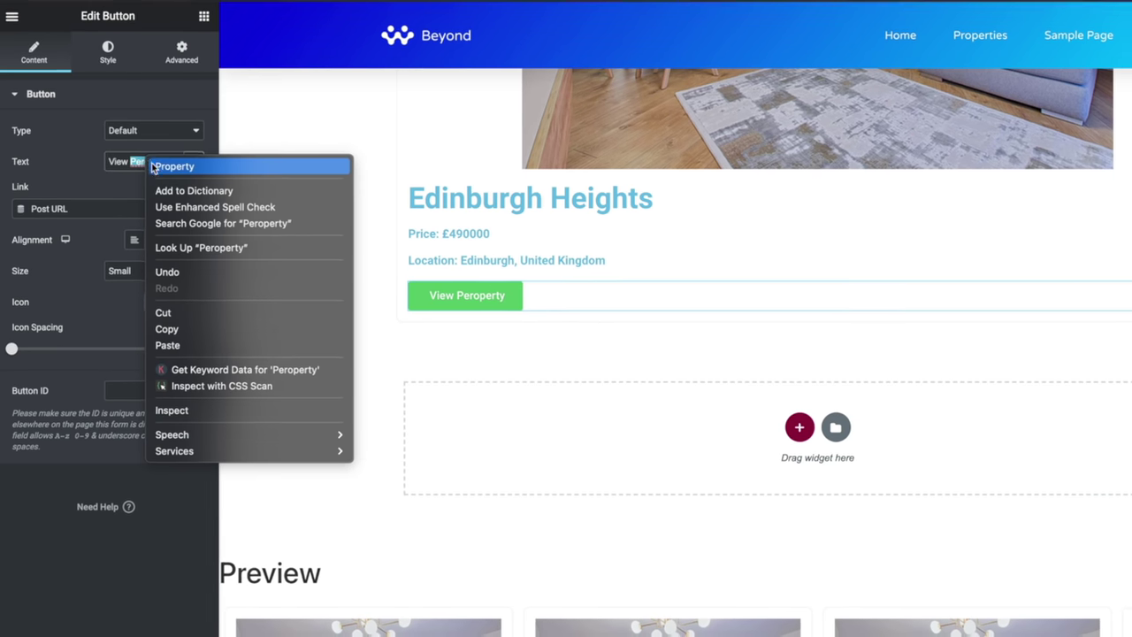
left_click(161, 167)
left_click(135, 623)
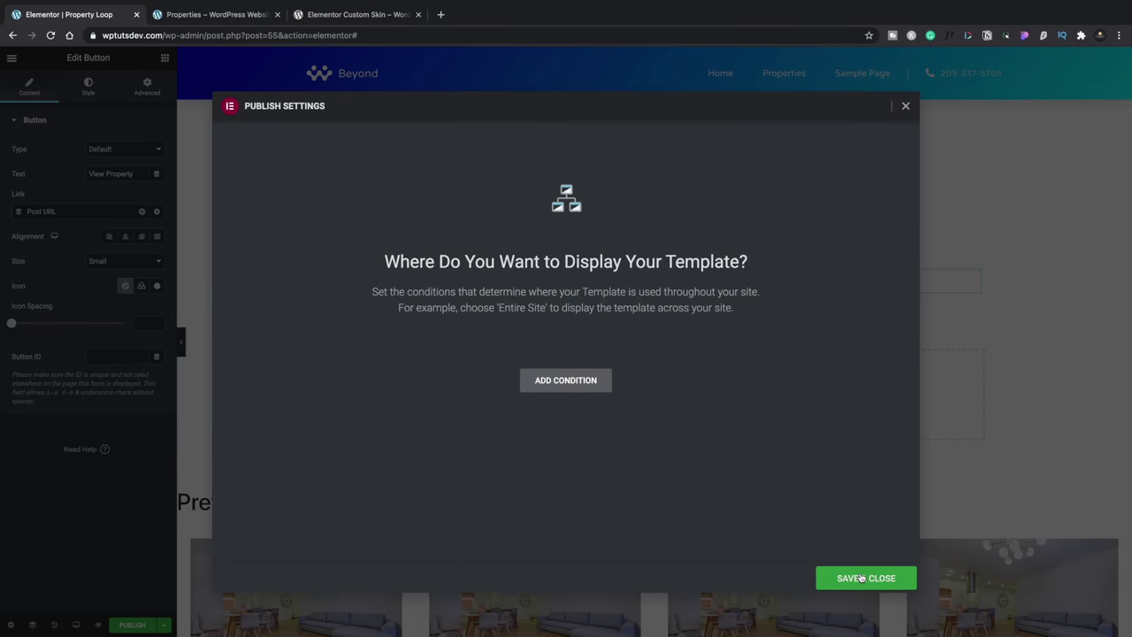
left_click(860, 577)
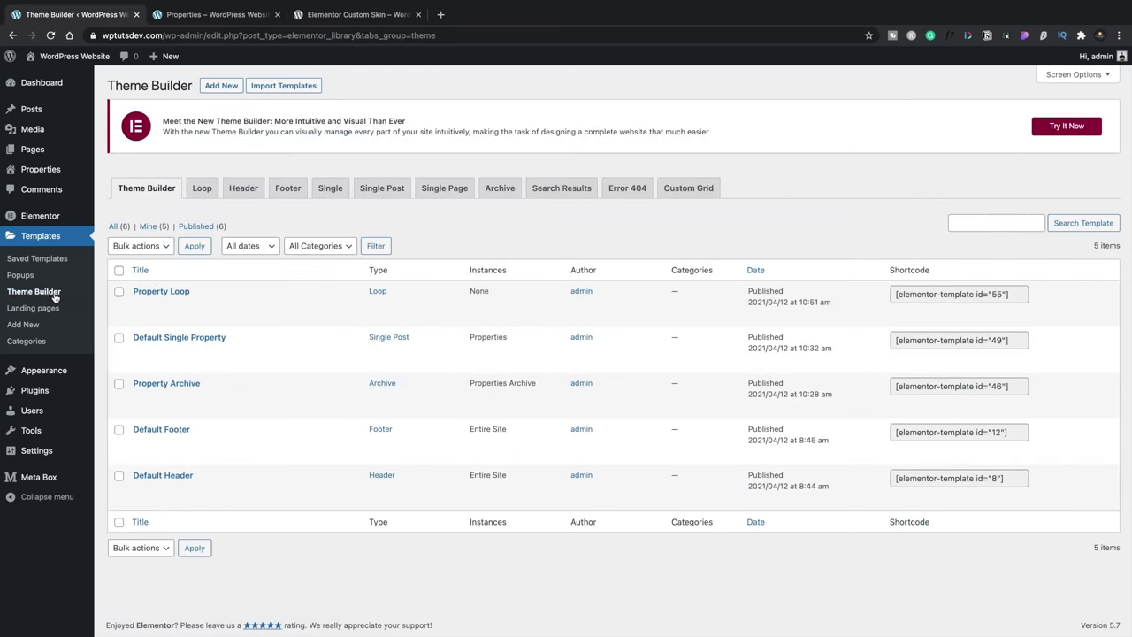
Step: Open the Property Archive template and set its posts widget to the Custom skin with Property Loop as the default template
left_click(498, 188)
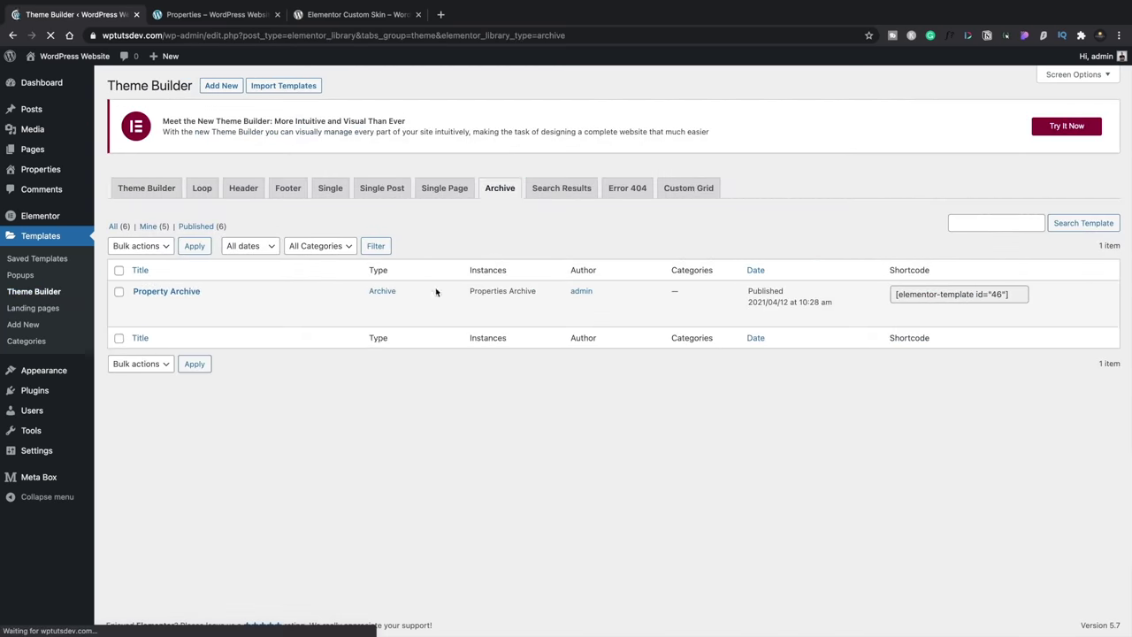
left_click(152, 317)
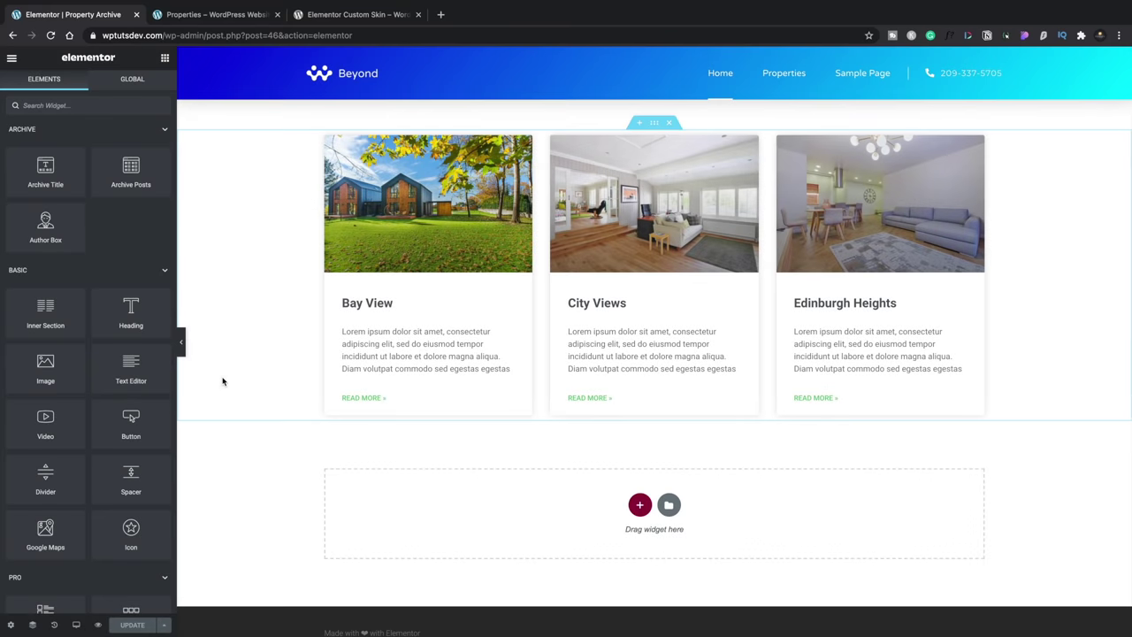
left_click(404, 237)
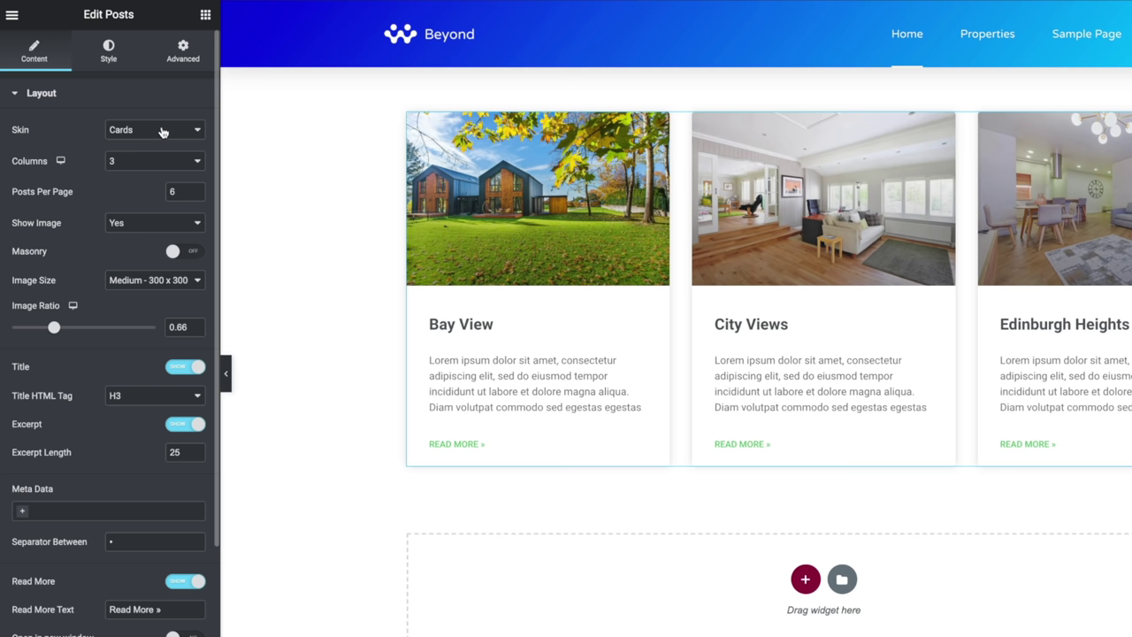
left_click(161, 131)
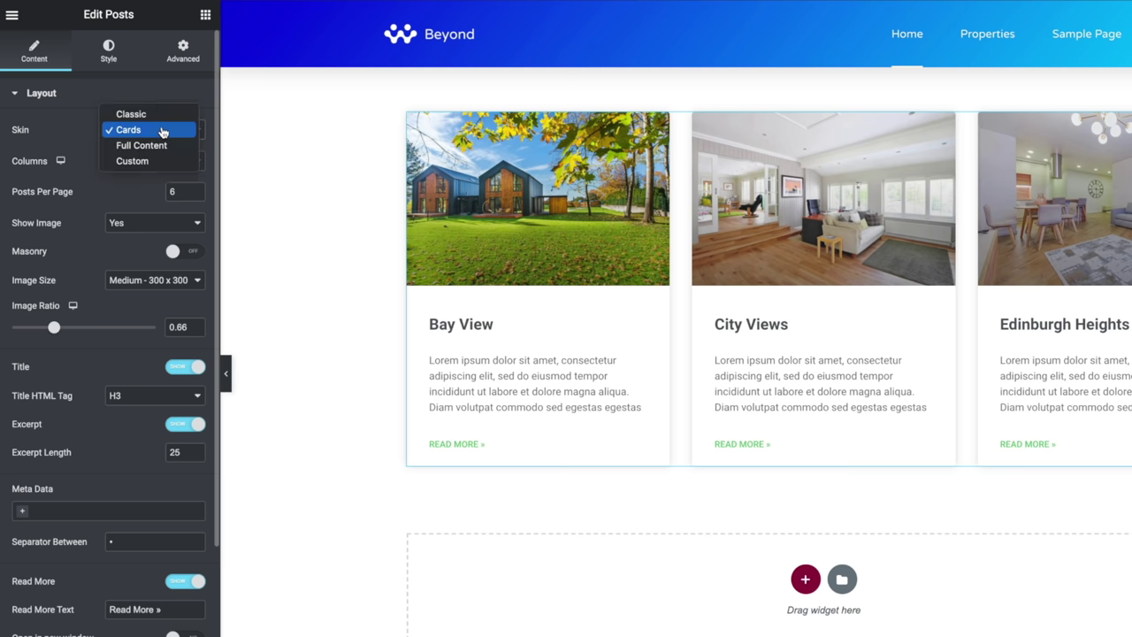
left_click(154, 161)
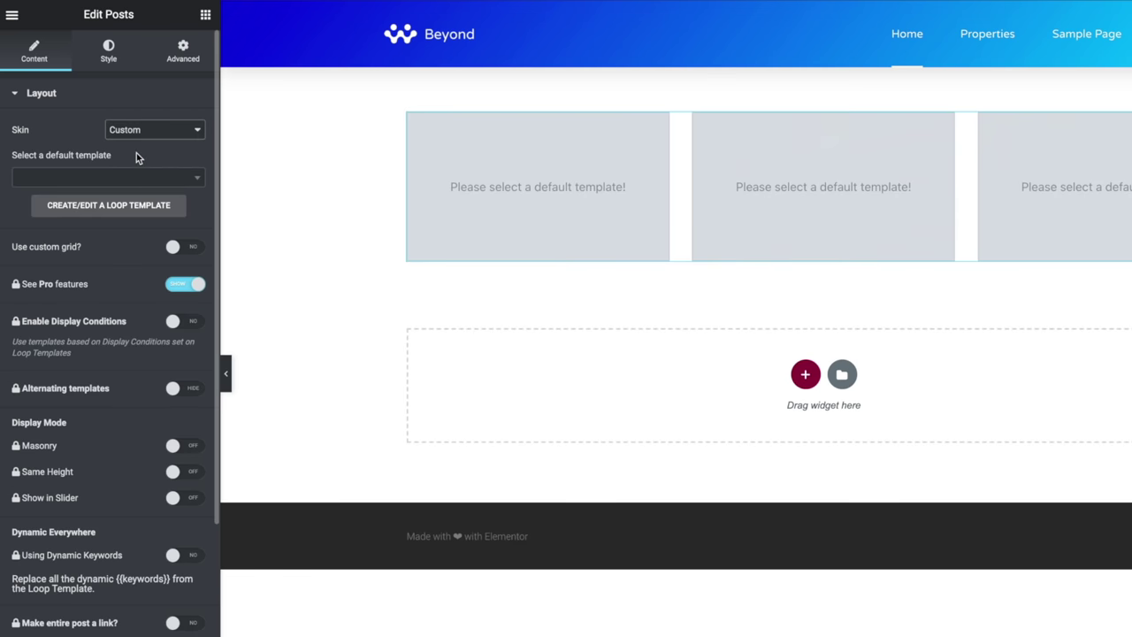
left_click(133, 179)
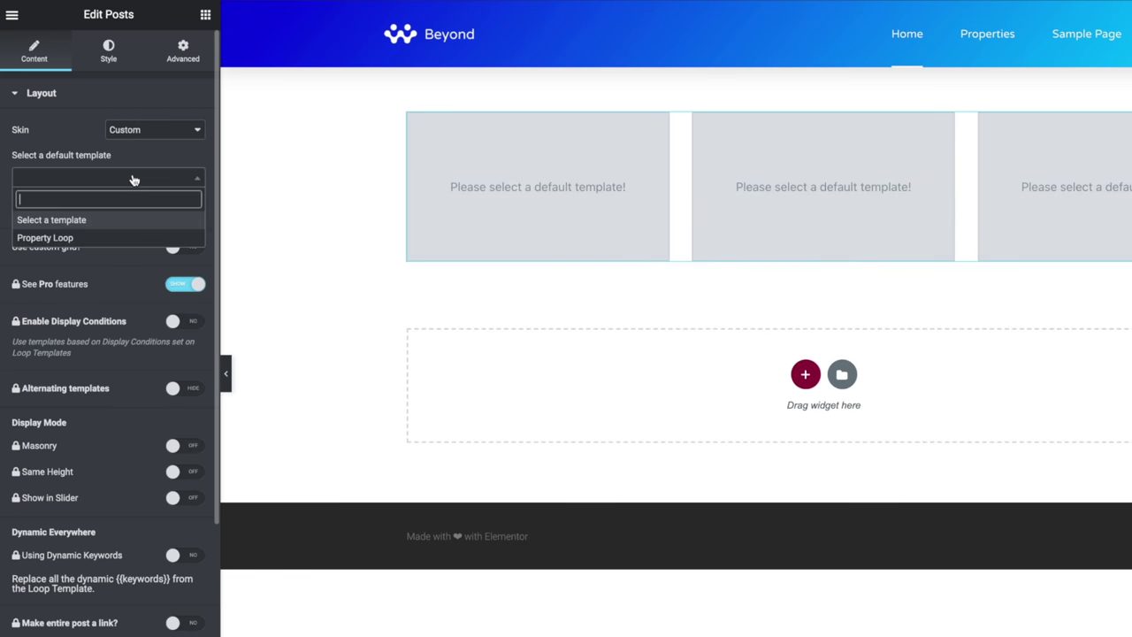
left_click(71, 239)
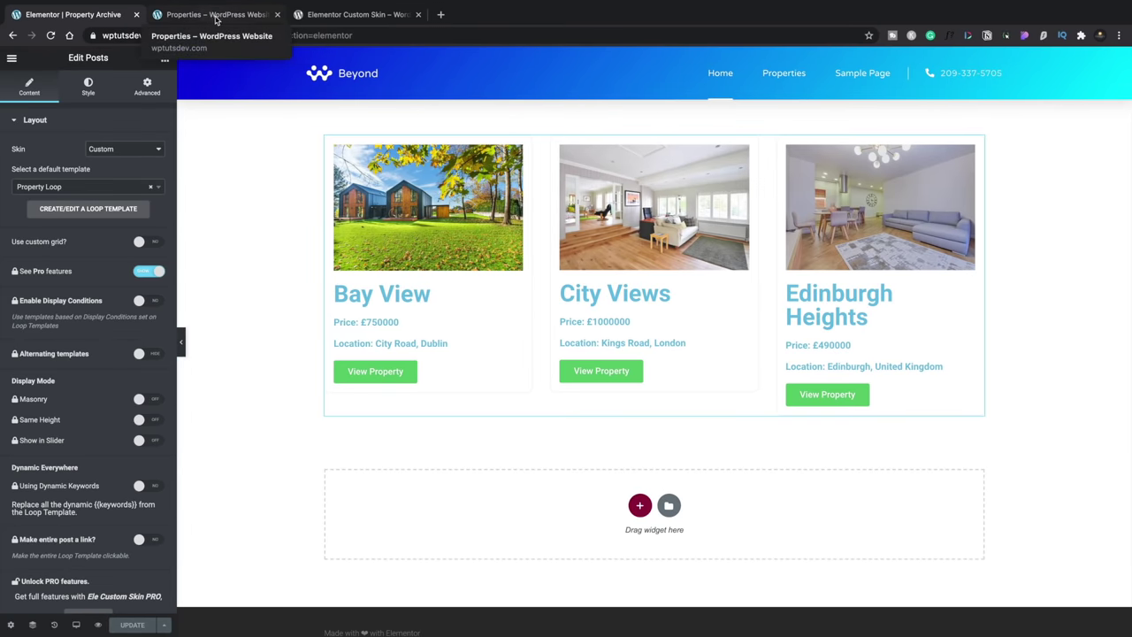
Step: Reload the live properties page and test the image links of Bay View, City Views and Edinburgh Heights, returning to the archive each time
left_click(215, 17)
left_click(51, 36)
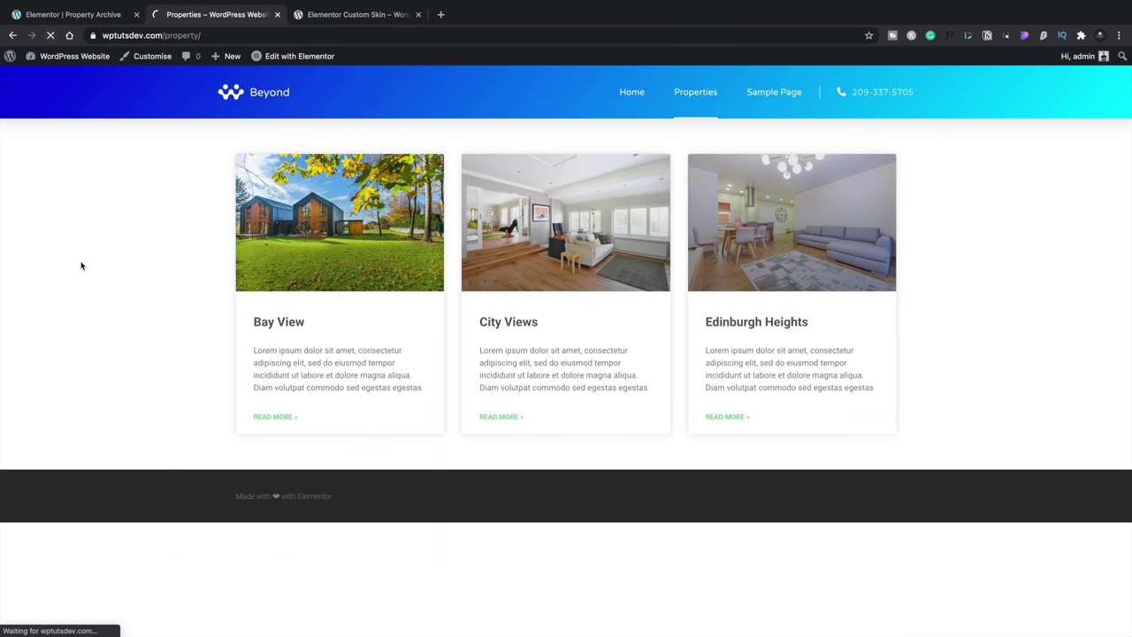
left_click(314, 247)
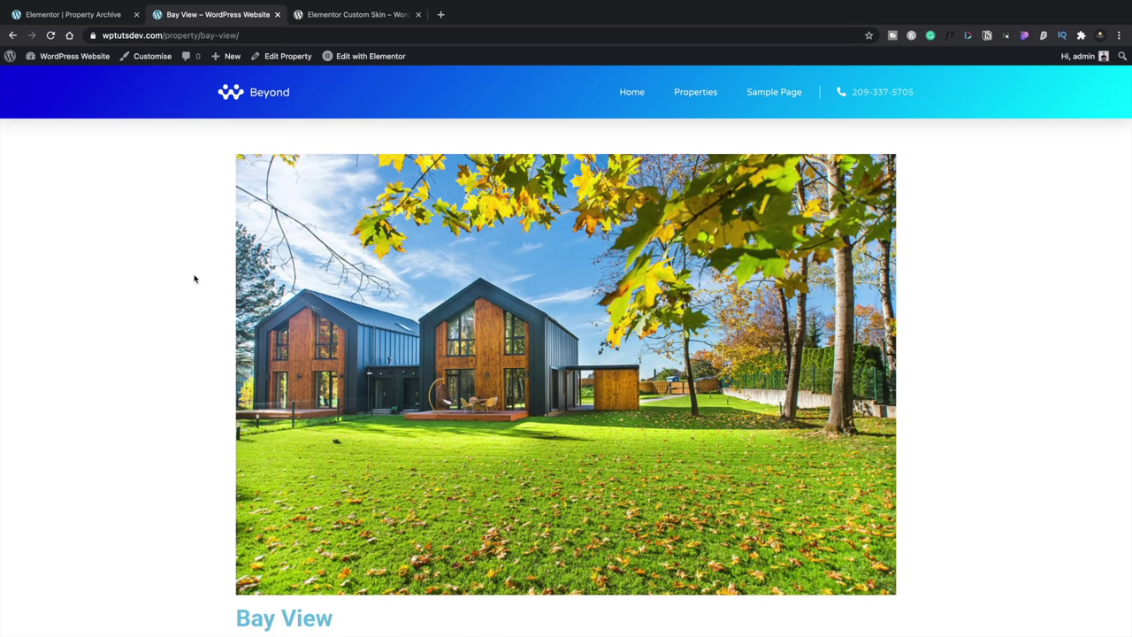
key("alt+Left")
left_click(609, 227)
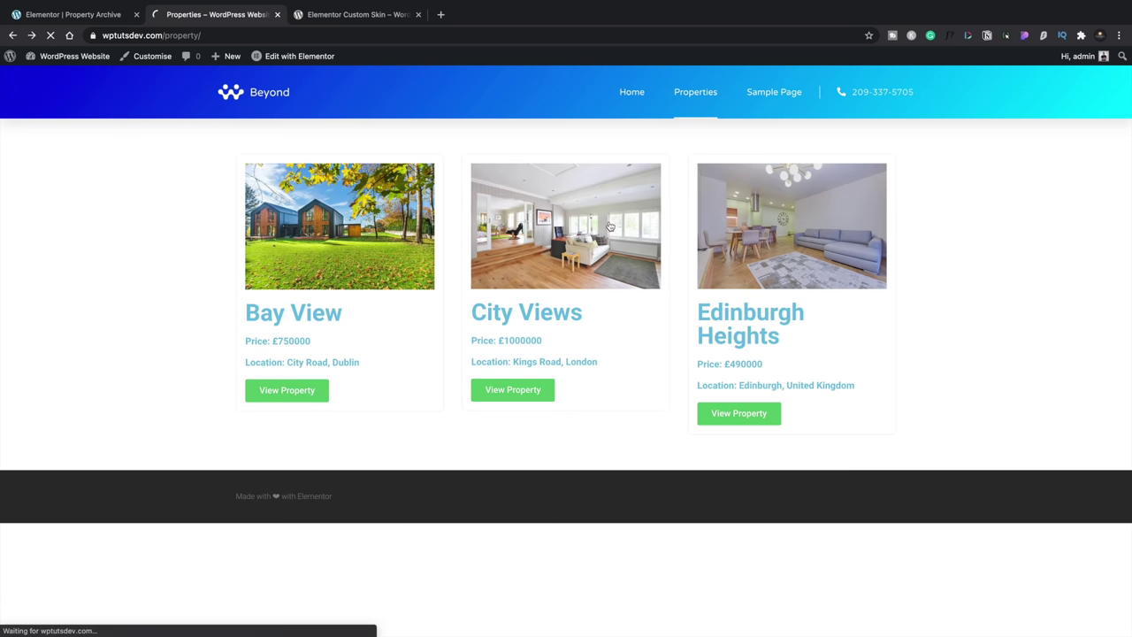
key("alt+Left")
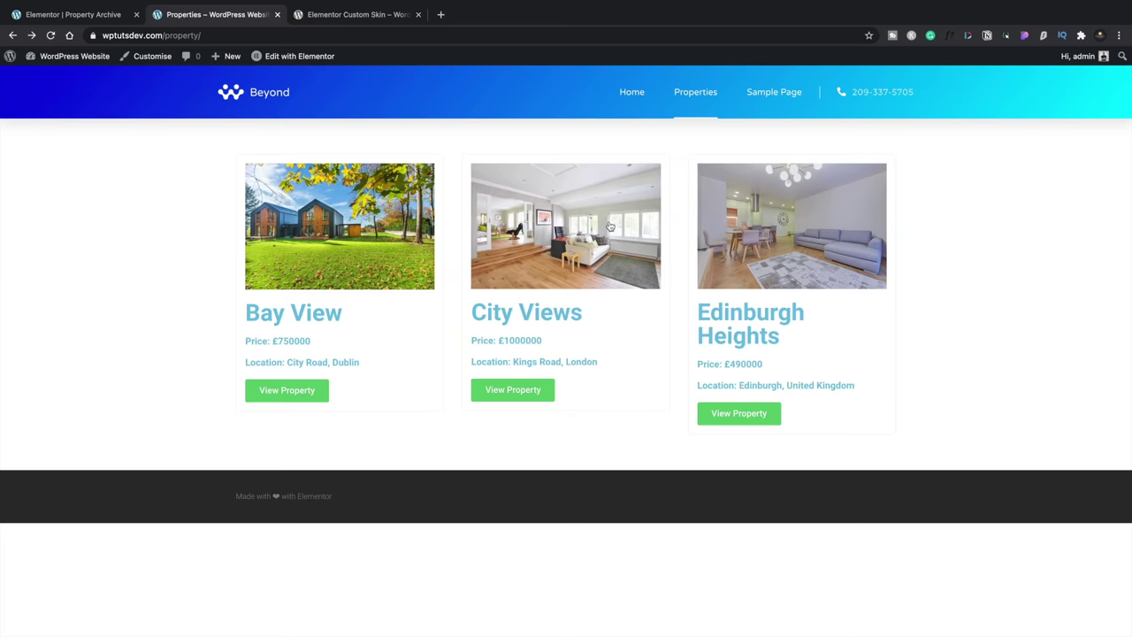
left_click(783, 226)
scroll(347, 343, "left", 5)
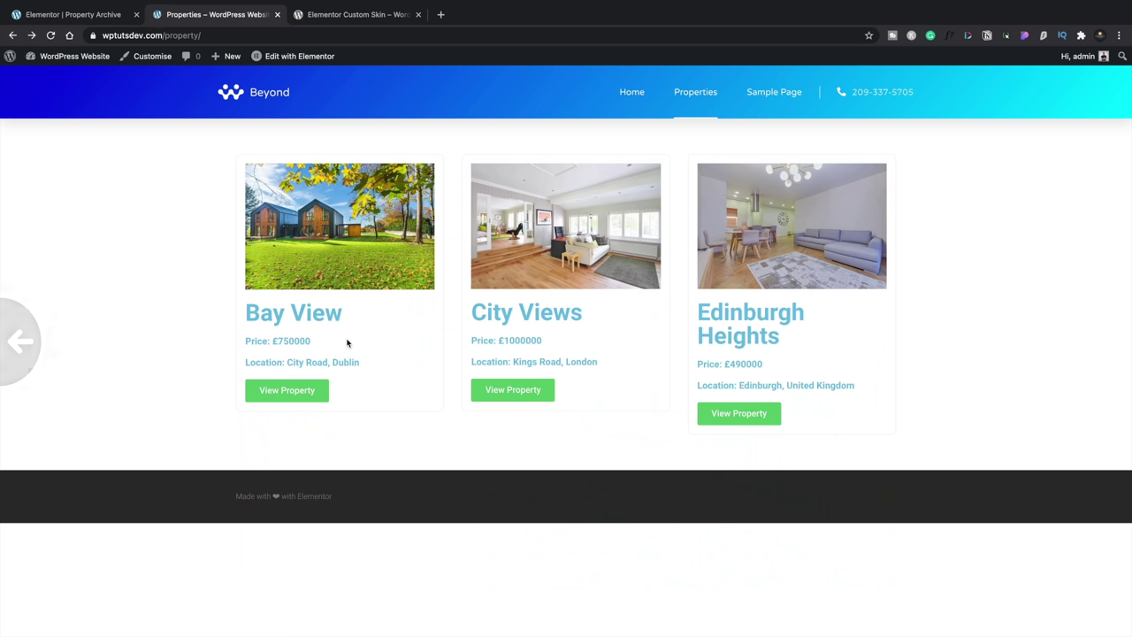